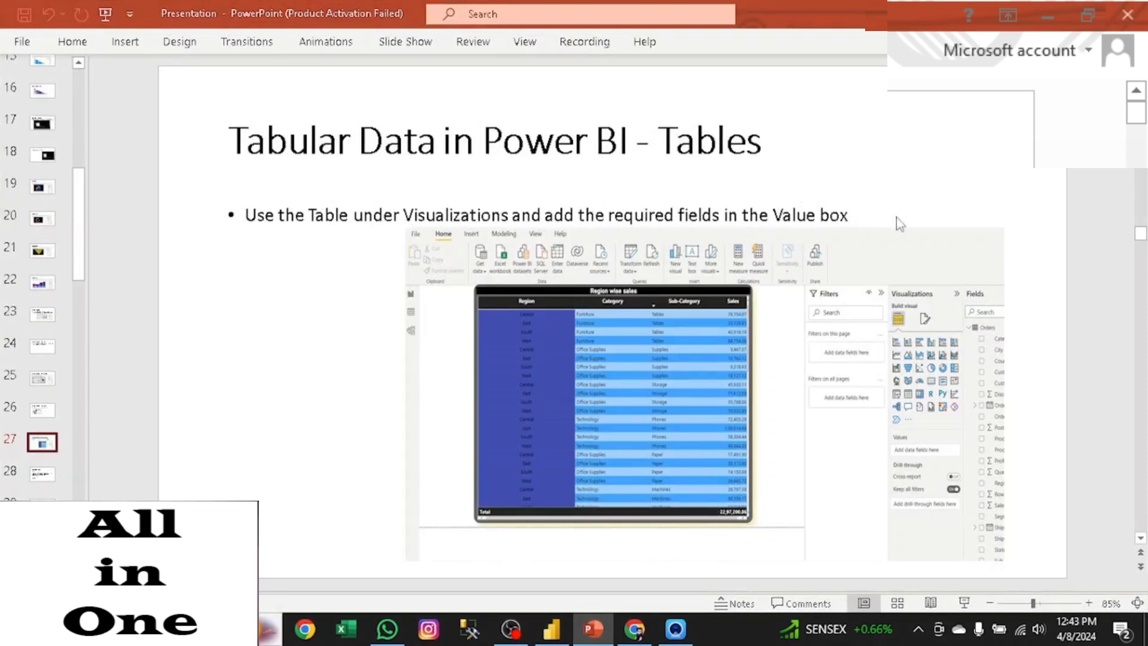
Step: Review the presentation slides on tables, conditional formatting, table aggregation and the matrix
scroll(900, 223, down, 1)
scroll(899, 223, down, 1)
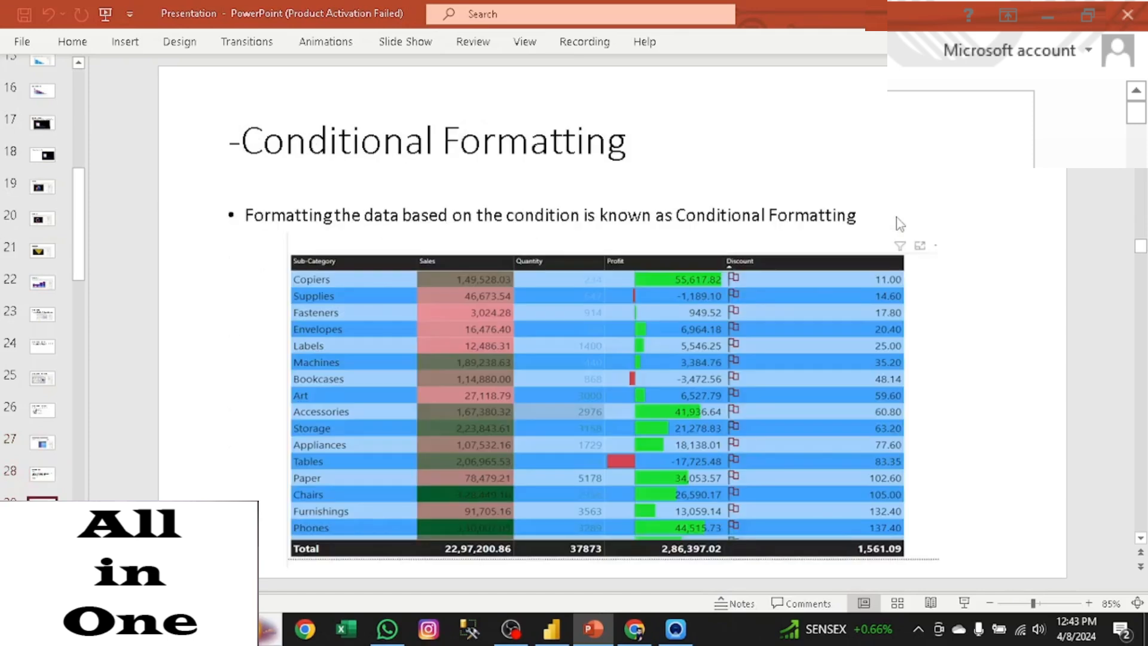
scroll(900, 222, down, 1)
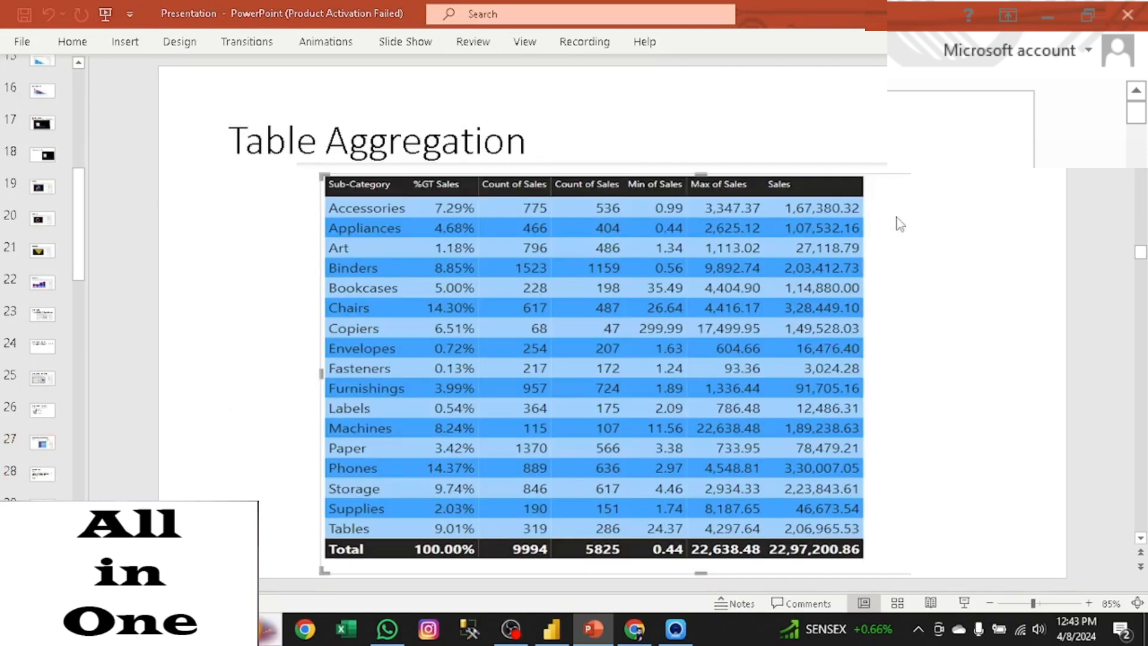
scroll(896, 219, down, 1)
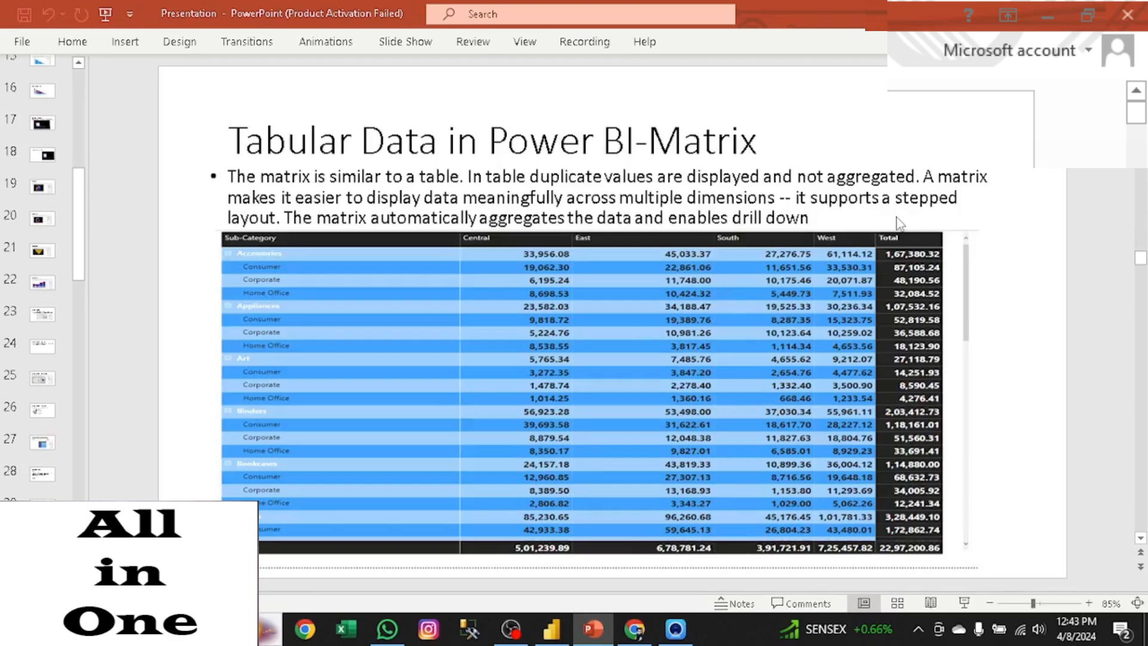
scroll(900, 223, up, 4)
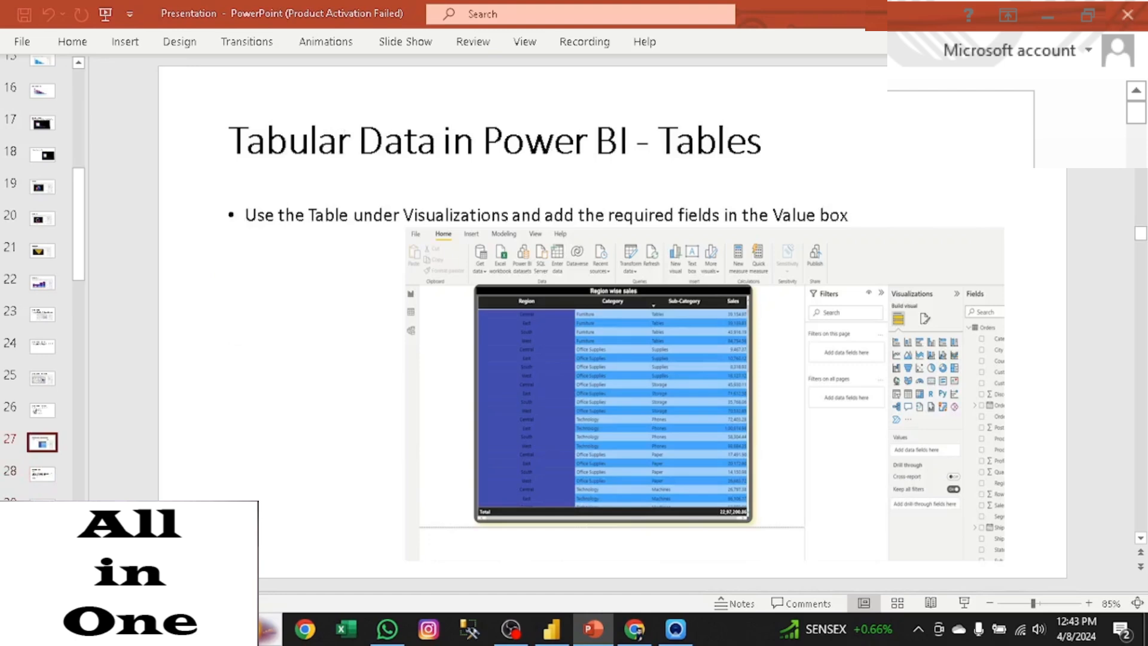
Step: Switch to Power BI, add a table visual to the empty report page and enlarge it to fill most of the canvas
key(alt+Tab)
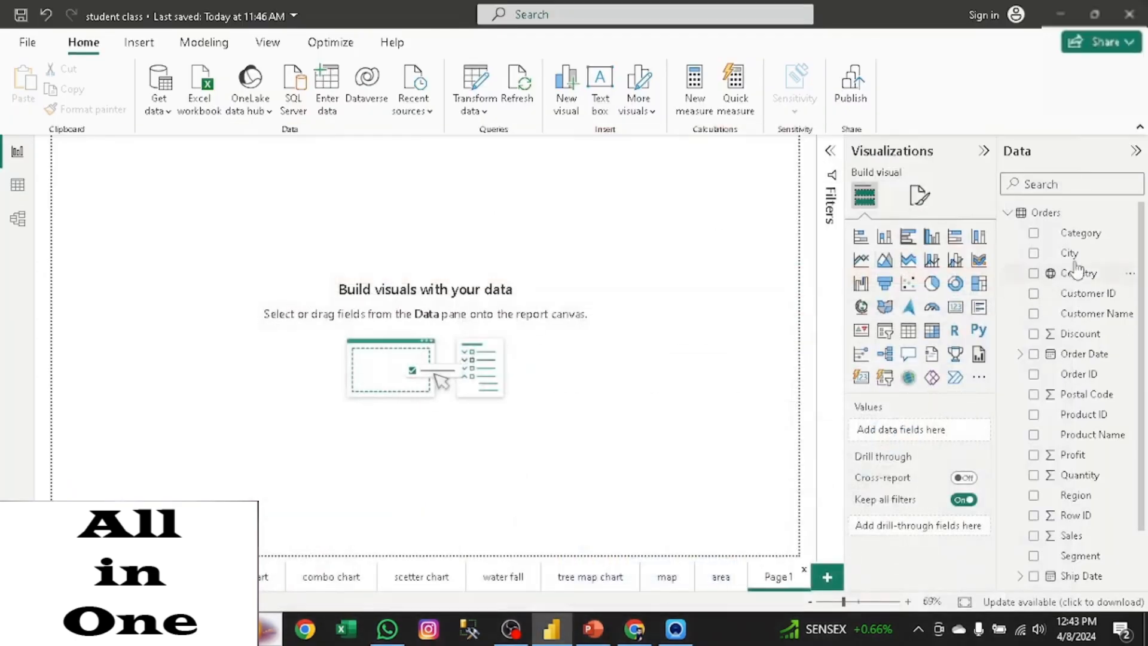
mouse_move(1142, 267)
mouse_down()
mouse_move(1142, 282)
mouse_move(1142, 265)
mouse_up()
click(909, 331)
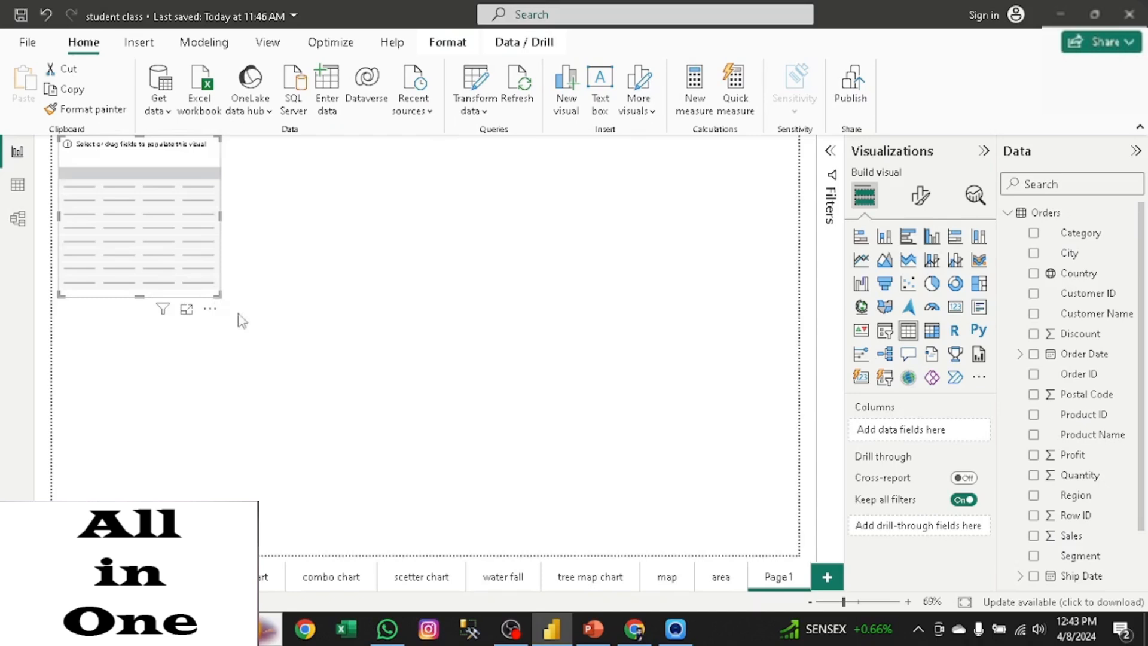
drag(240, 318, 802, 524)
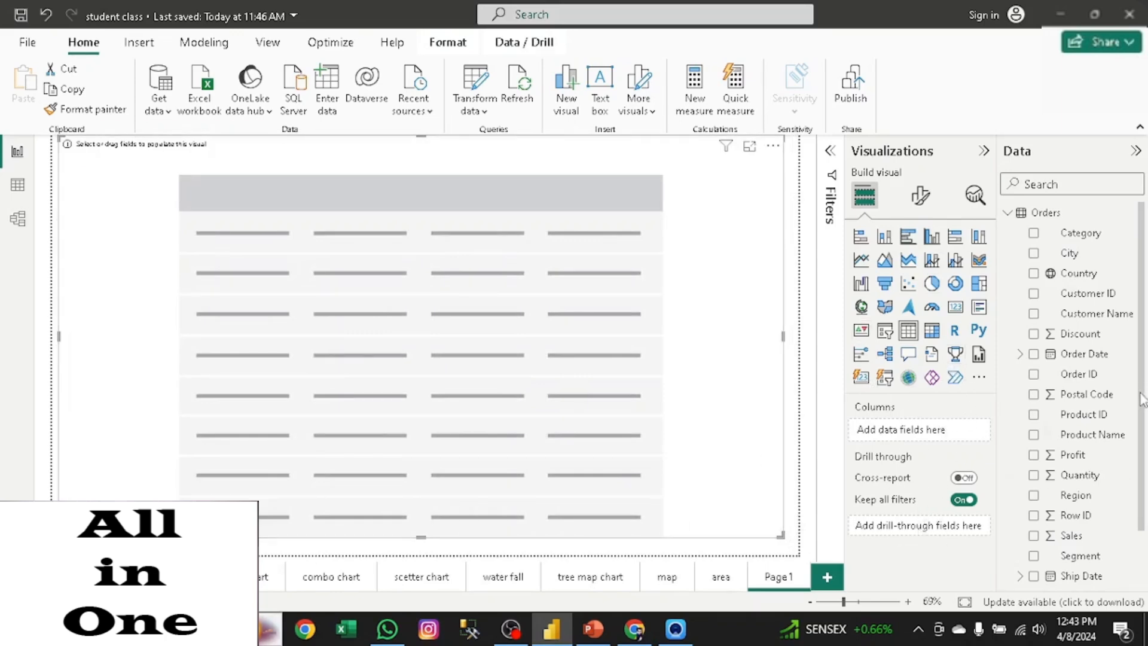
Step: Add the Sub-Category, Category, Segment and Sales fields from Orders as the table's columns, in that order
scroll(1076, 399, down, 1)
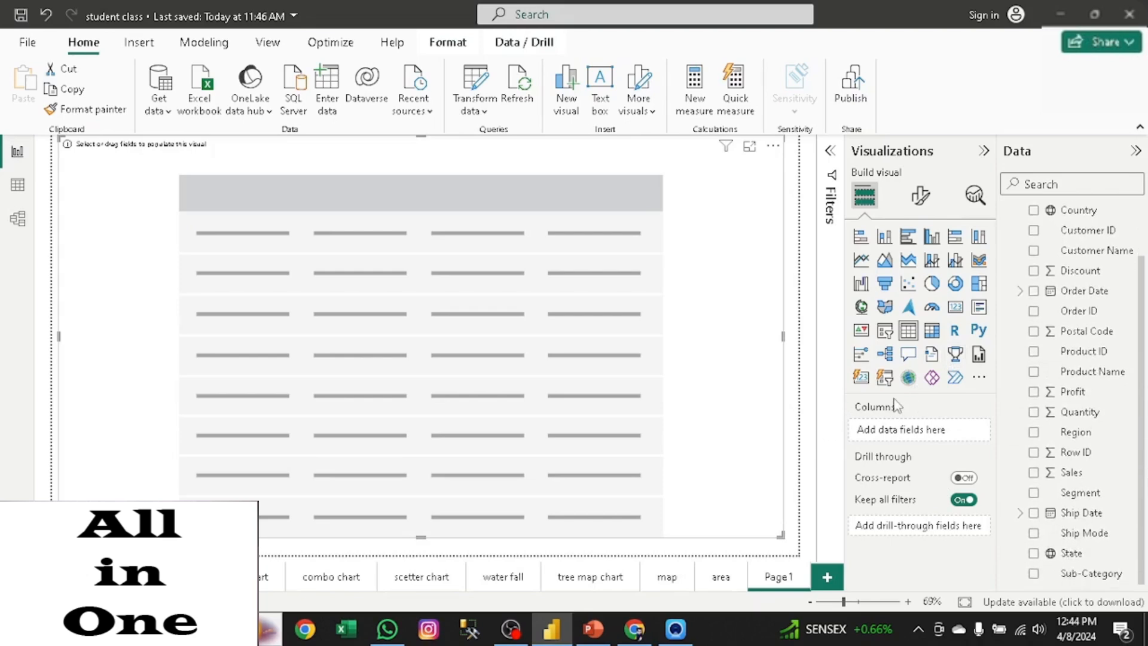
click(1034, 575)
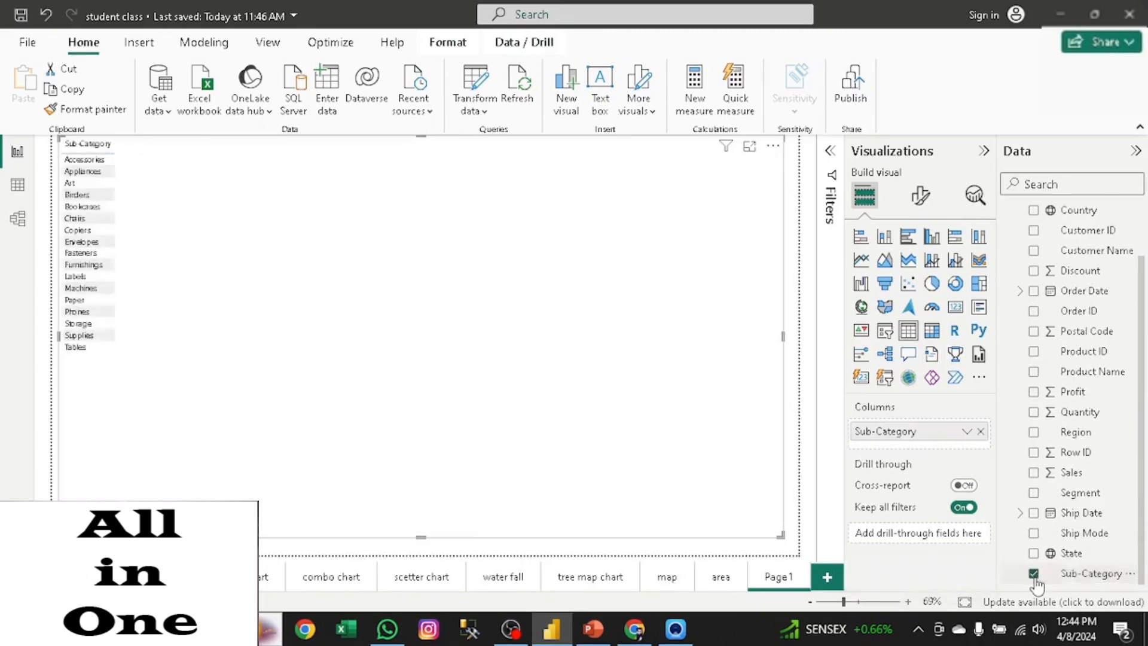
scroll(1143, 392, up, 1)
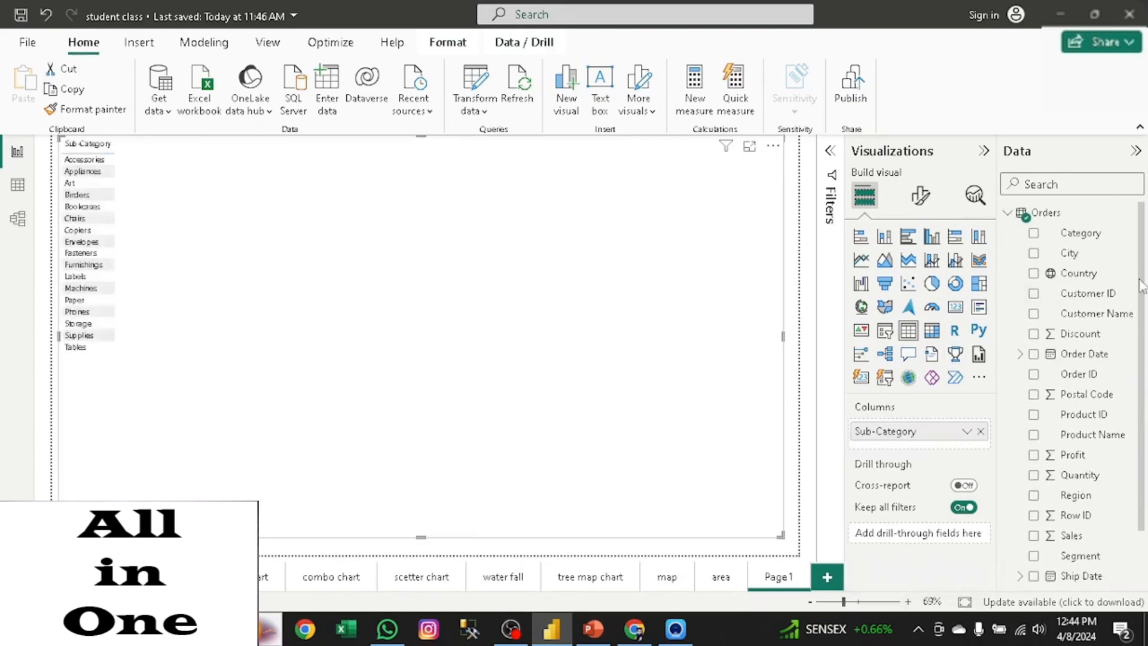
click(1034, 234)
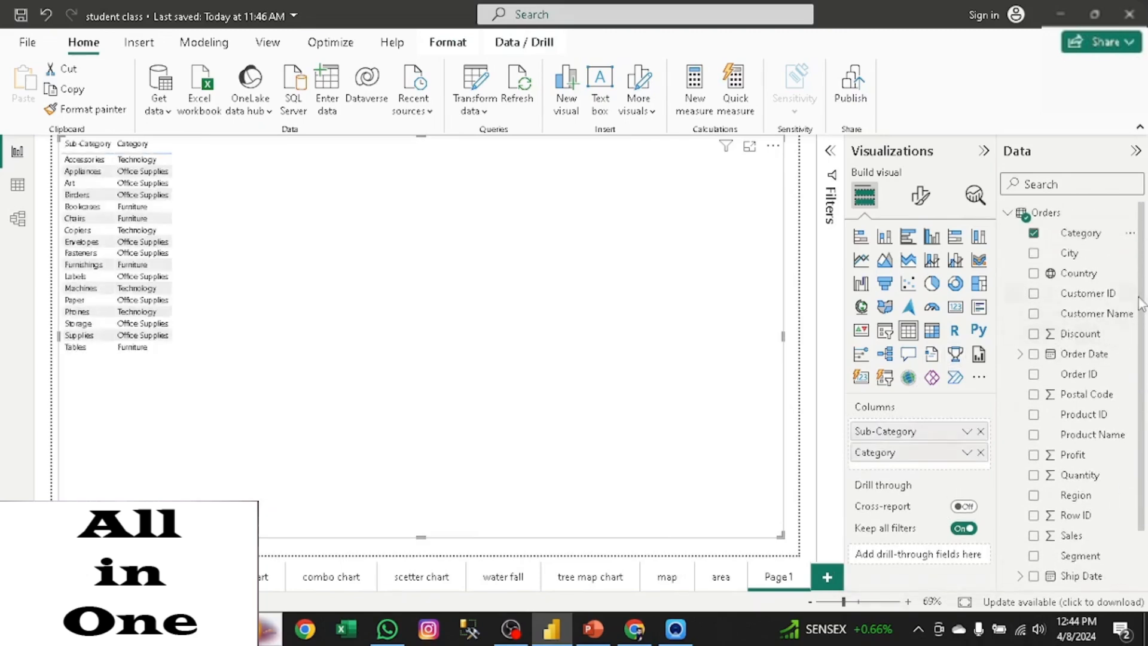
scroll(1143, 298, down, 2)
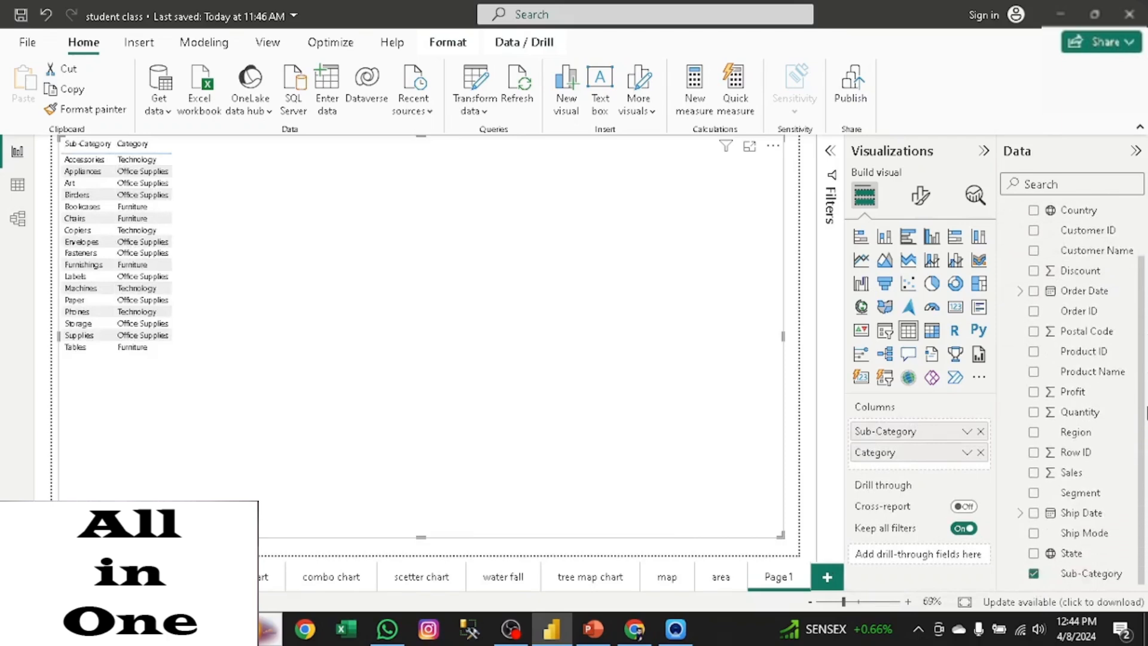
click(1033, 492)
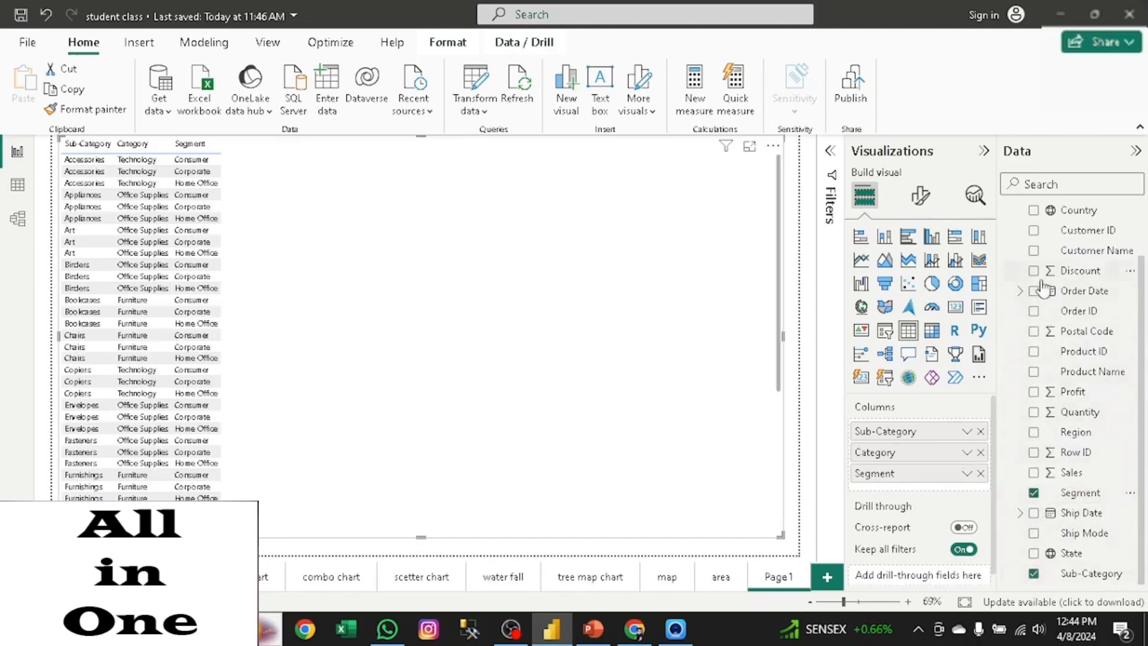
click(1033, 472)
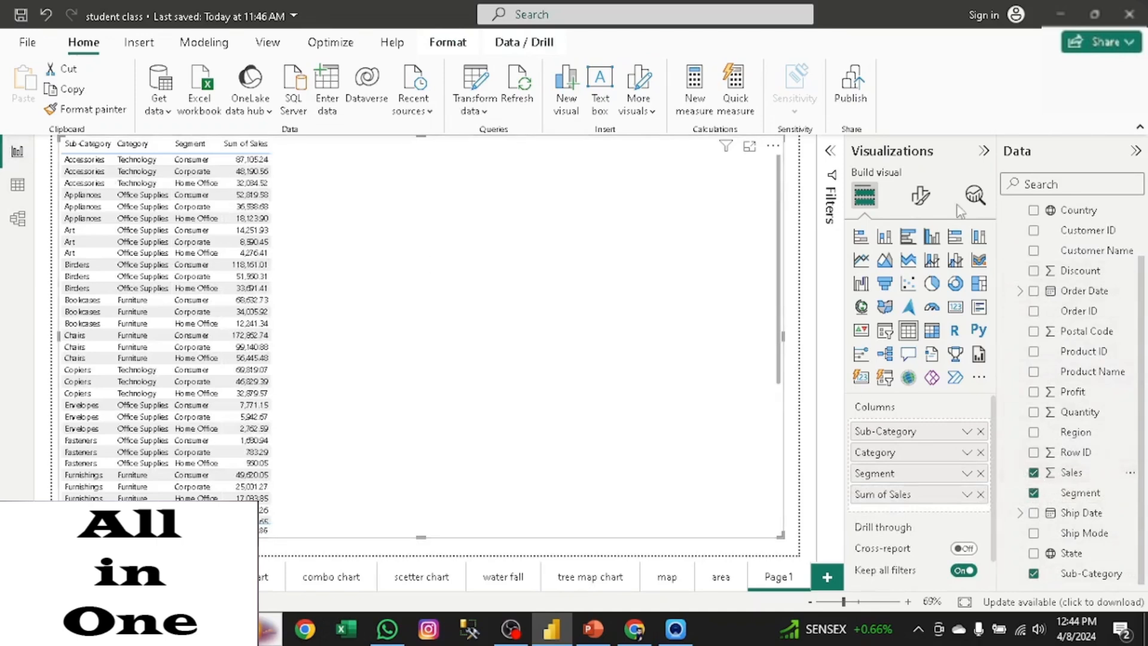
click(921, 197)
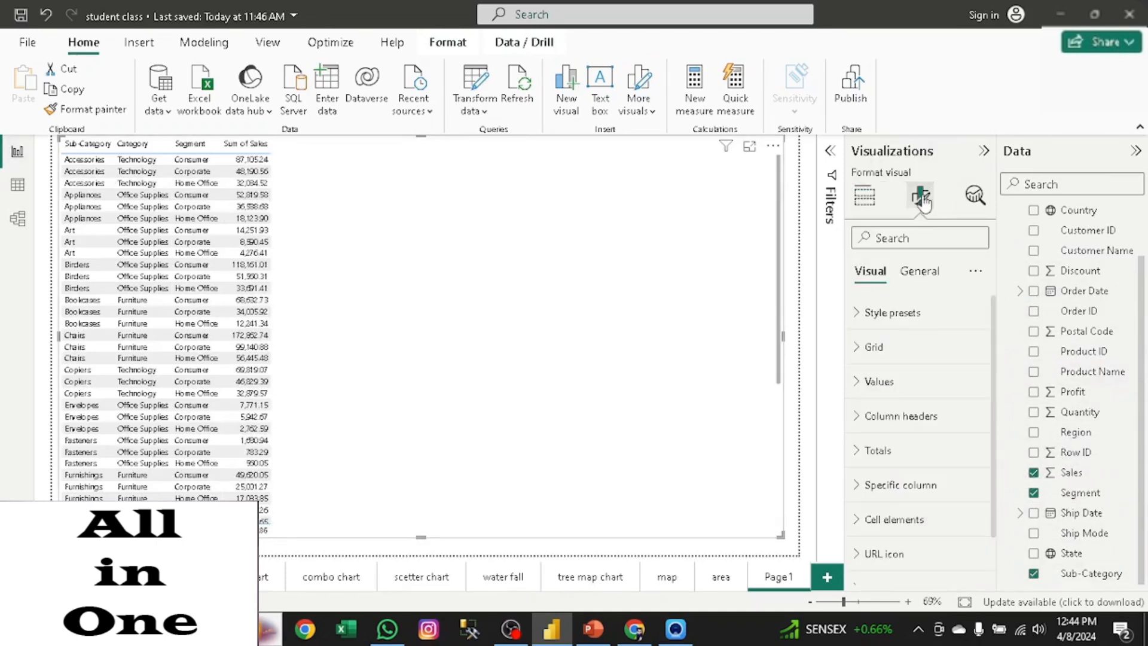
click(873, 199)
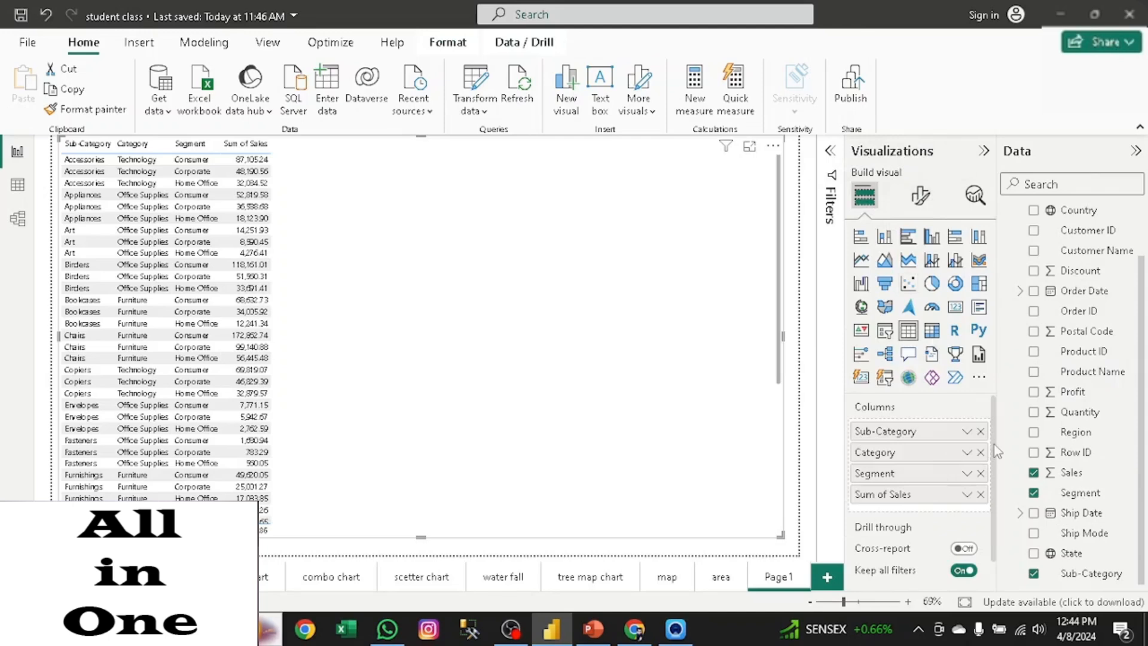
drag(994, 436, 989, 412)
Step: Format the table's horizontal gridlines with a dark purple color and a width of 6
click(921, 196)
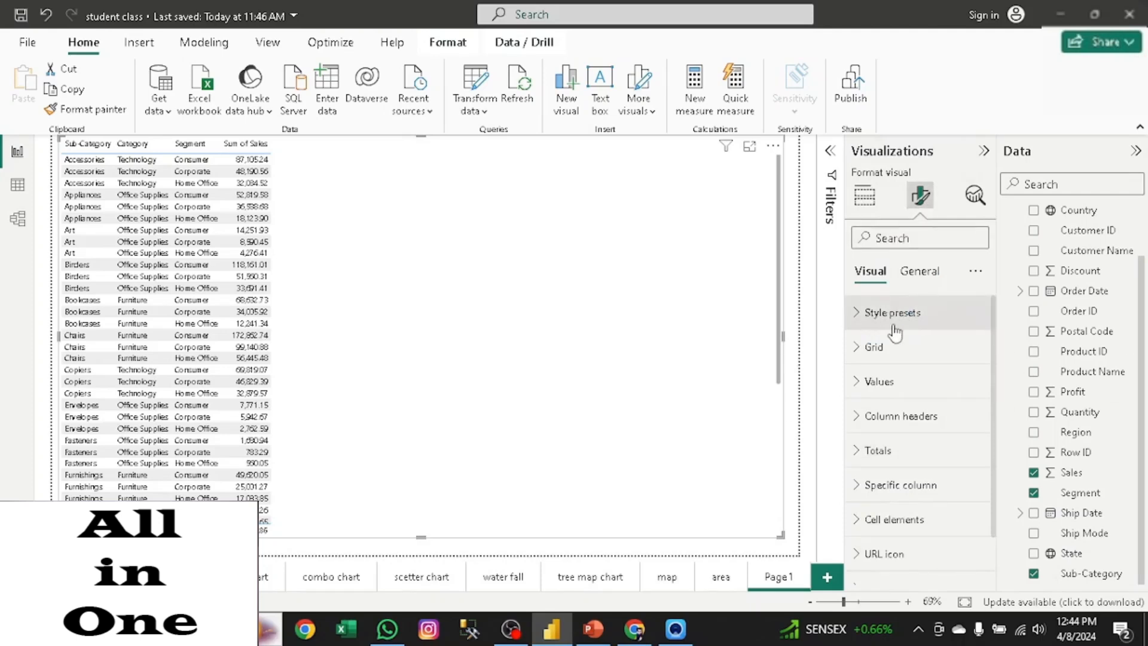
click(893, 353)
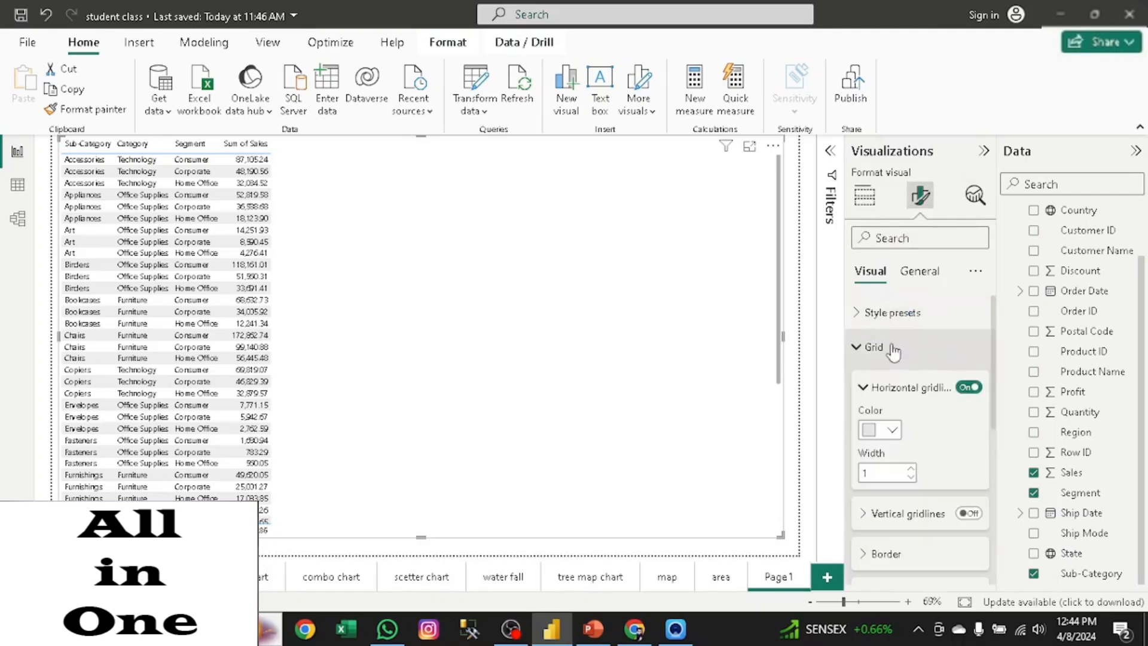
click(964, 391)
click(891, 431)
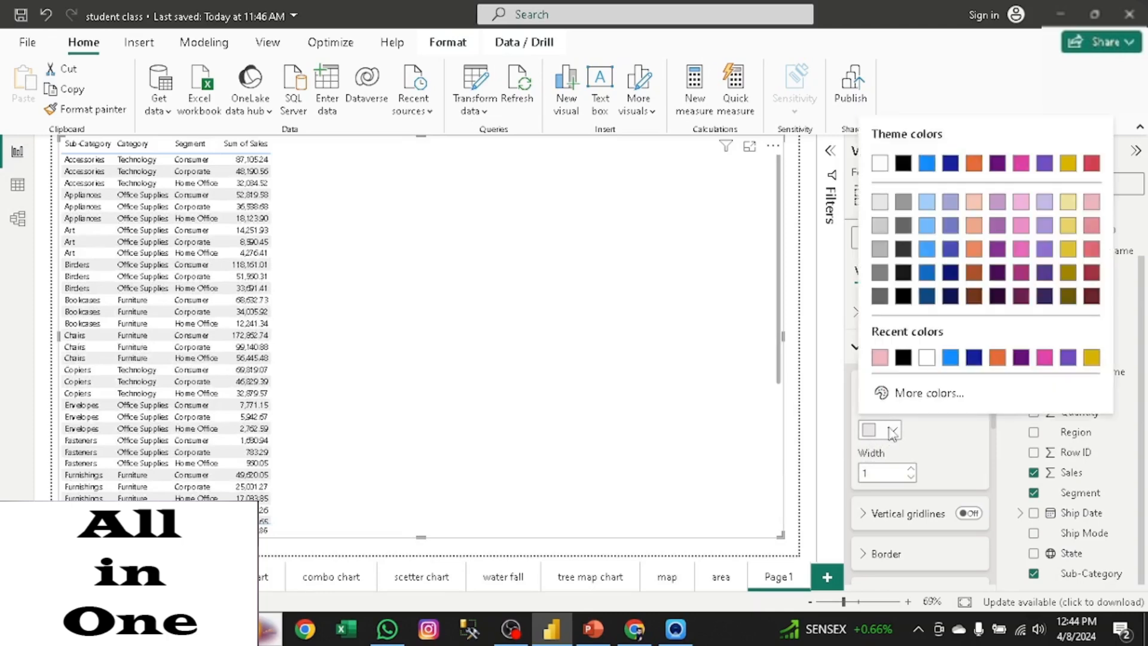
click(1020, 357)
click(910, 468)
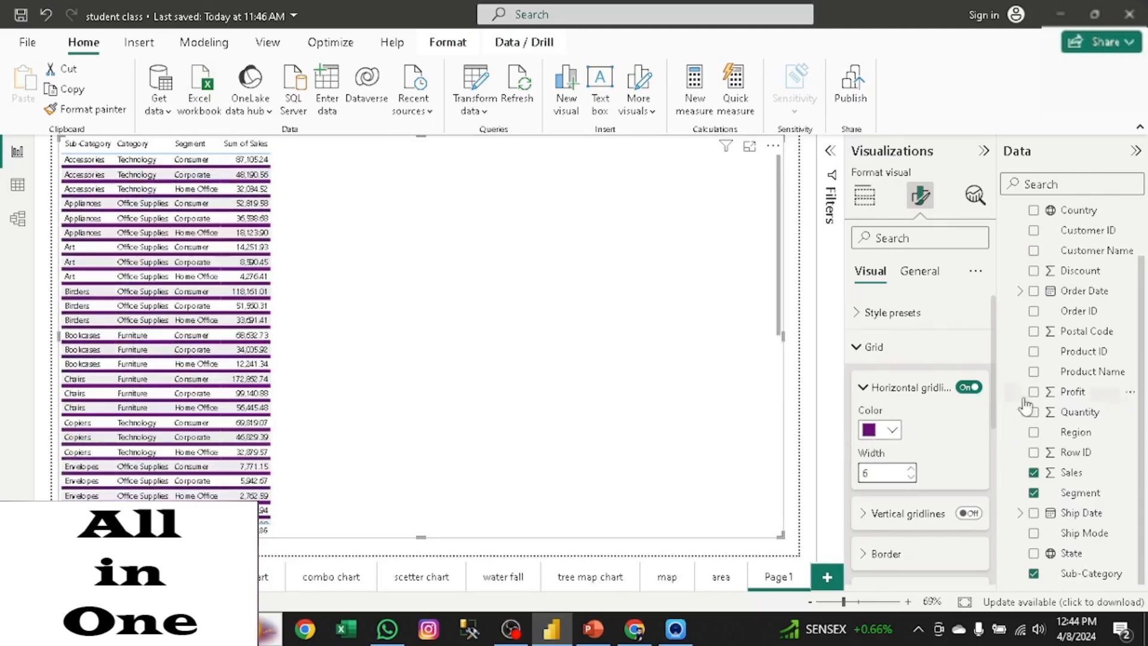
Step: Turn on the table's vertical gridlines and give them the same dark purple color and a width of 5
scroll(995, 408, down, 3)
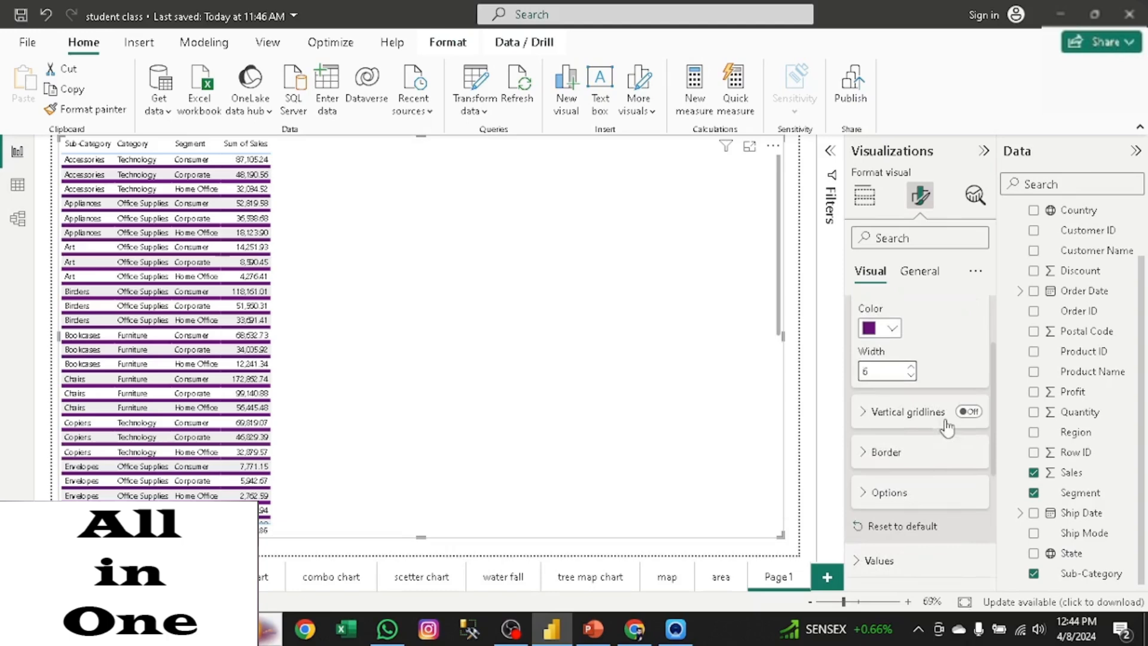
click(968, 411)
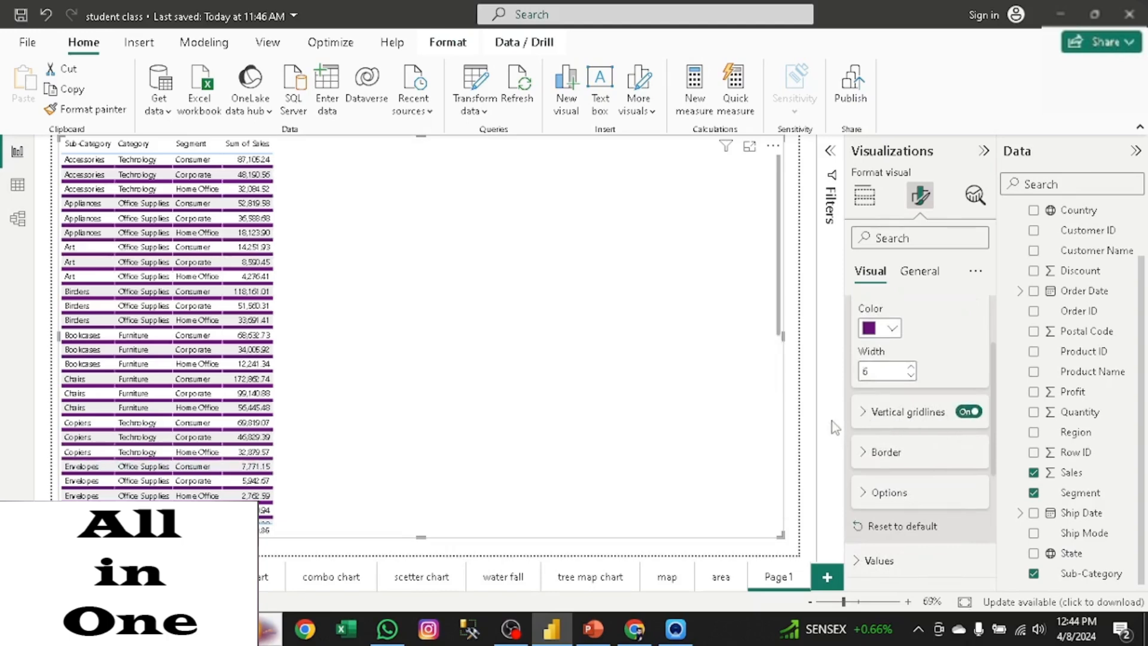
click(864, 412)
click(889, 453)
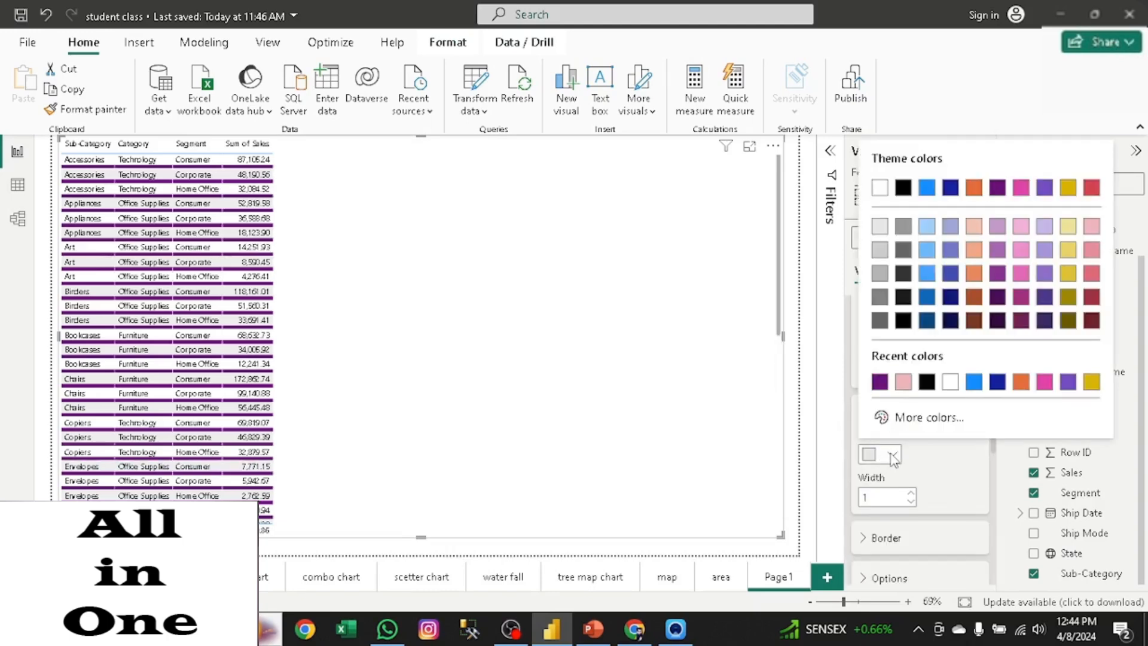
click(879, 382)
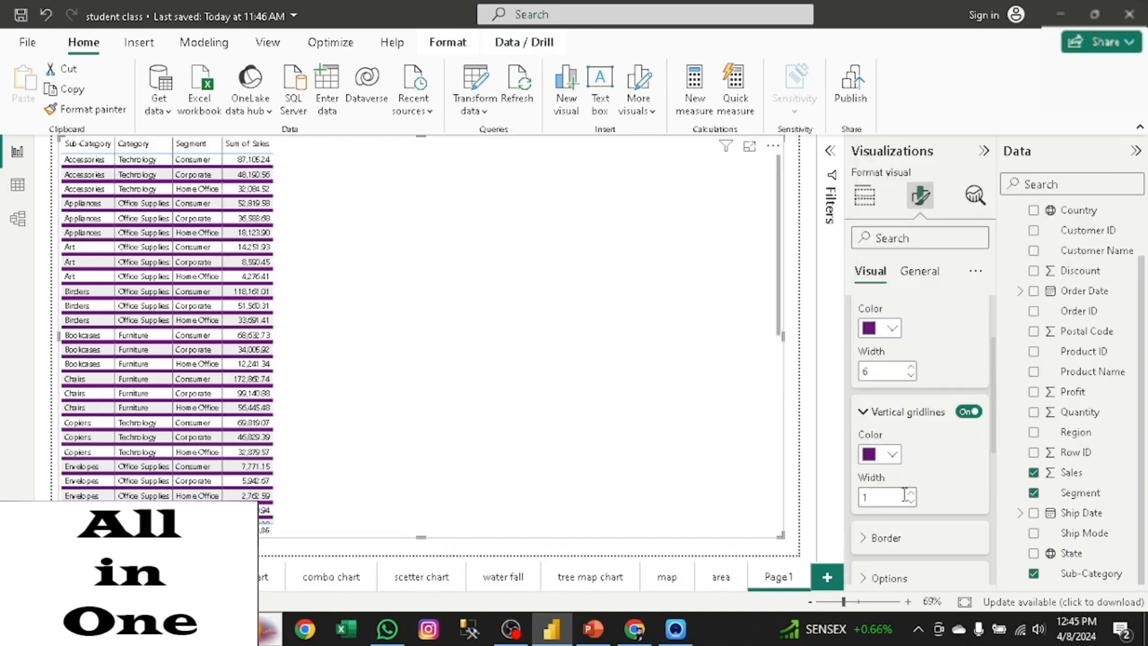
click(911, 494)
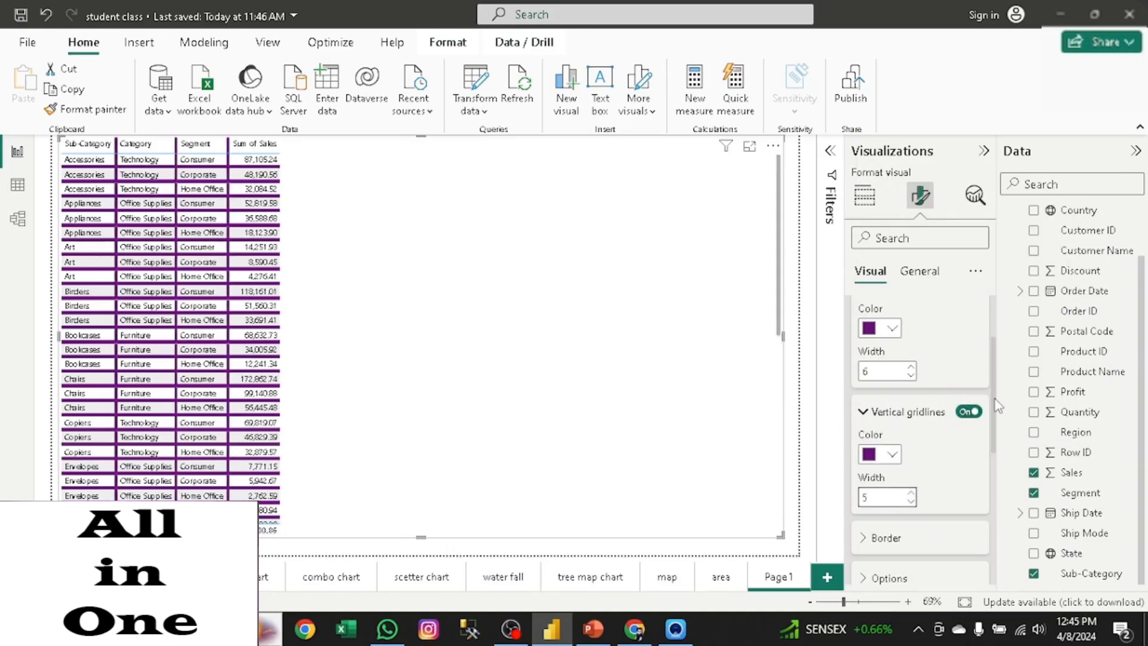
Step: Apply grid borders at the top, bottom, left and right positions for all sections of the table
scroll(993, 421, down, 1)
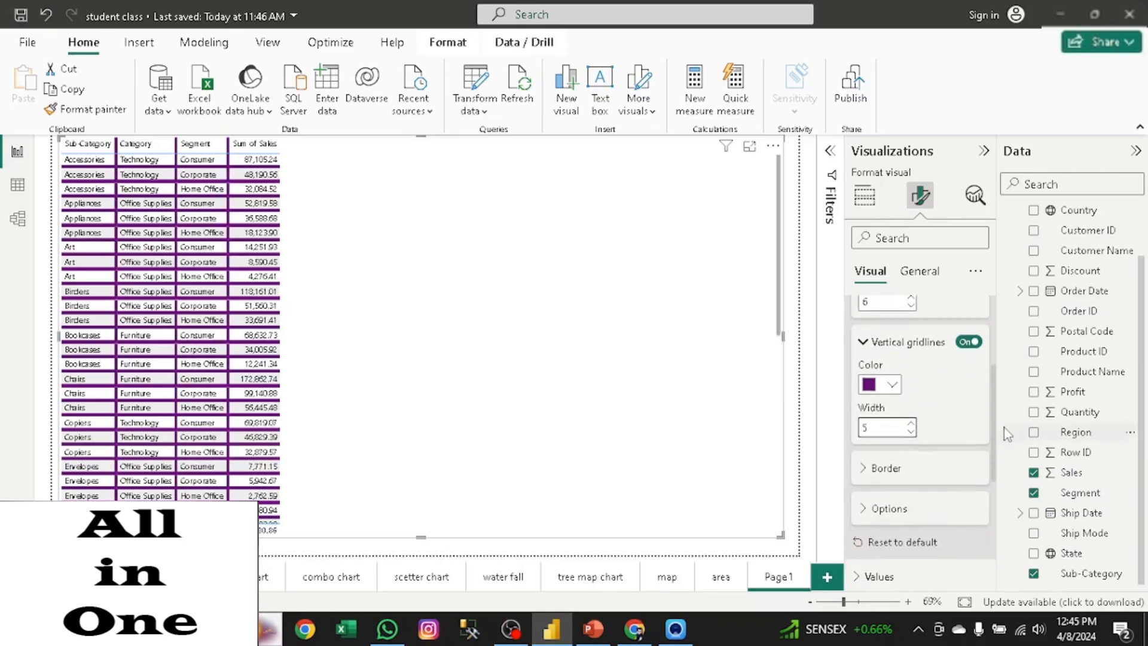
click(864, 472)
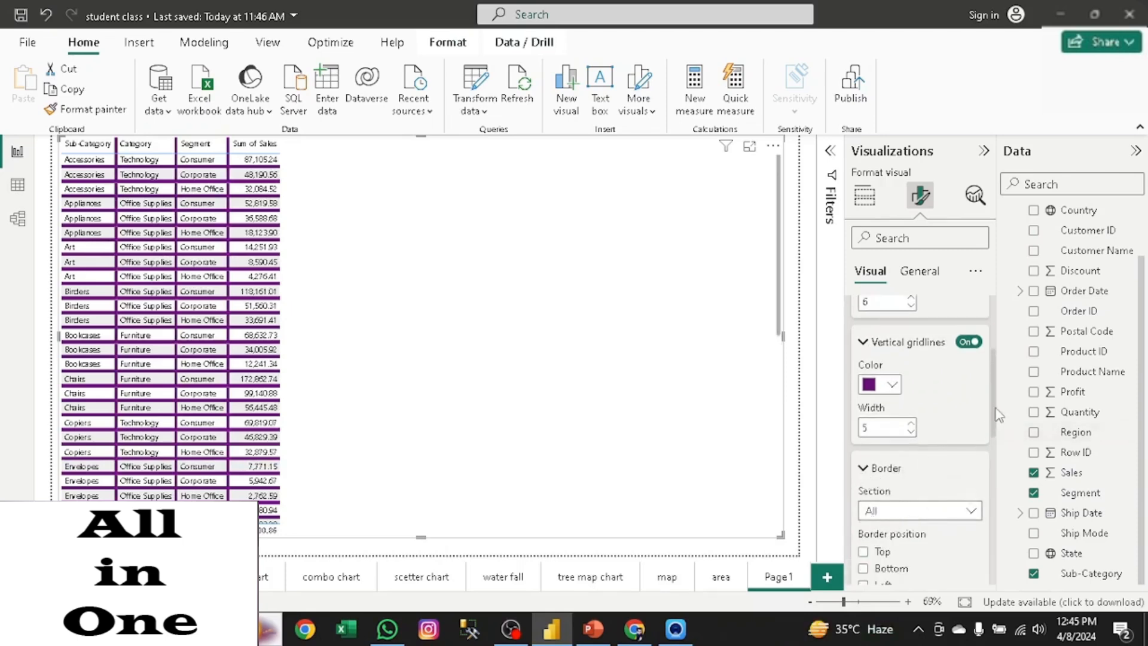
scroll(997, 430, down, 2)
scroll(1001, 418, up, 3)
scroll(1004, 379, up, 2)
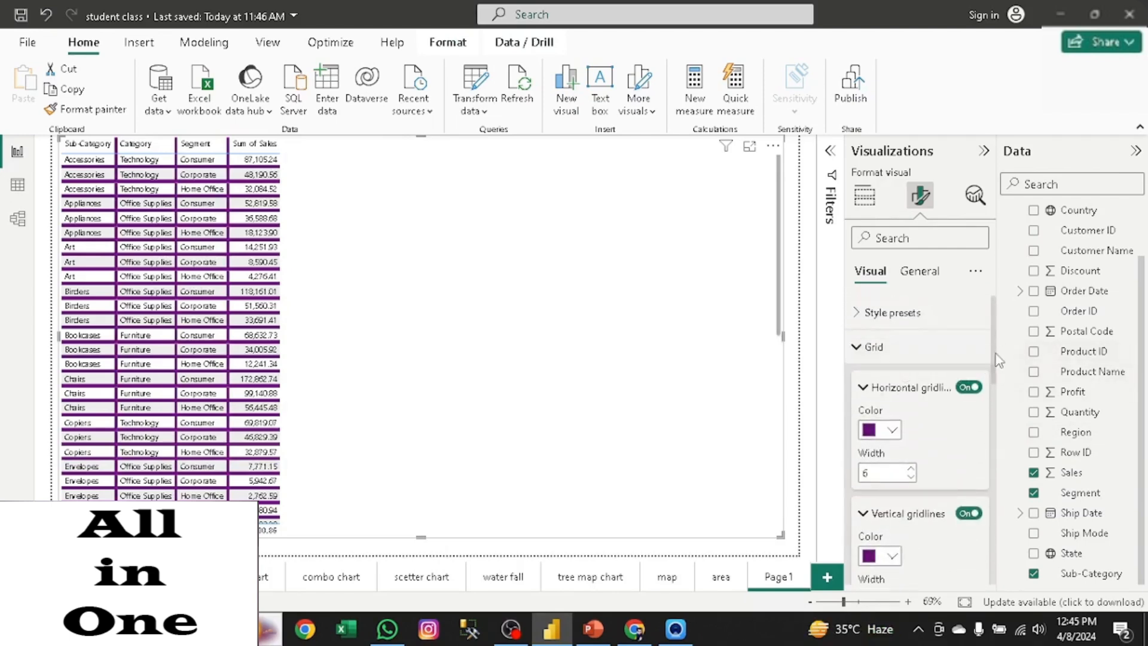
scroll(1004, 418, down, 4)
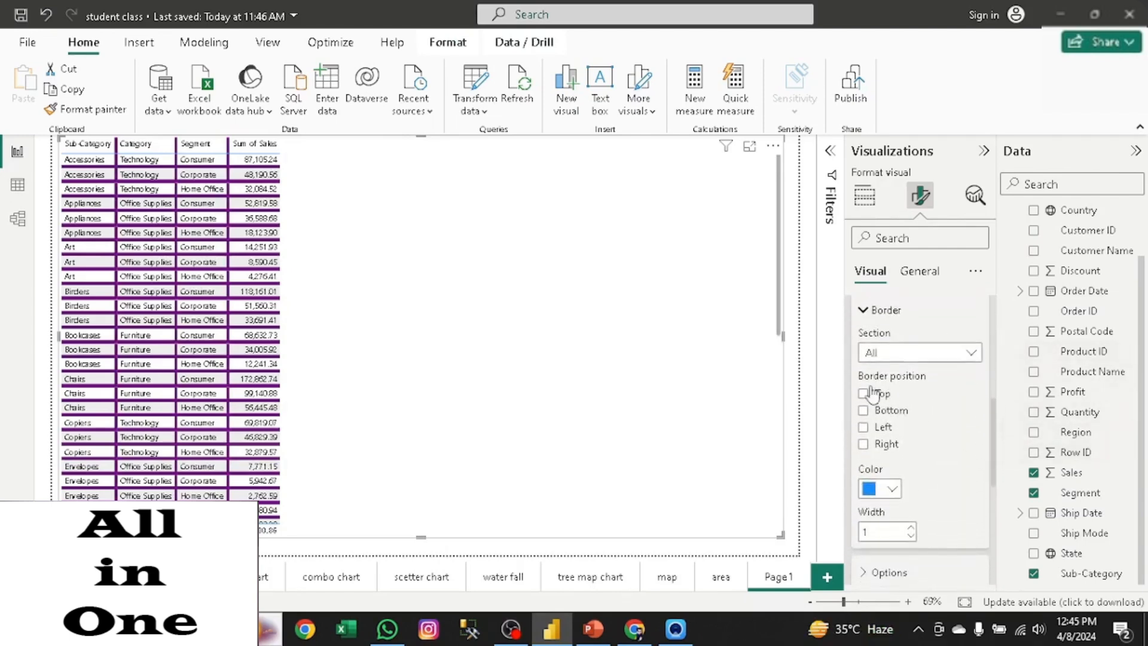
click(918, 353)
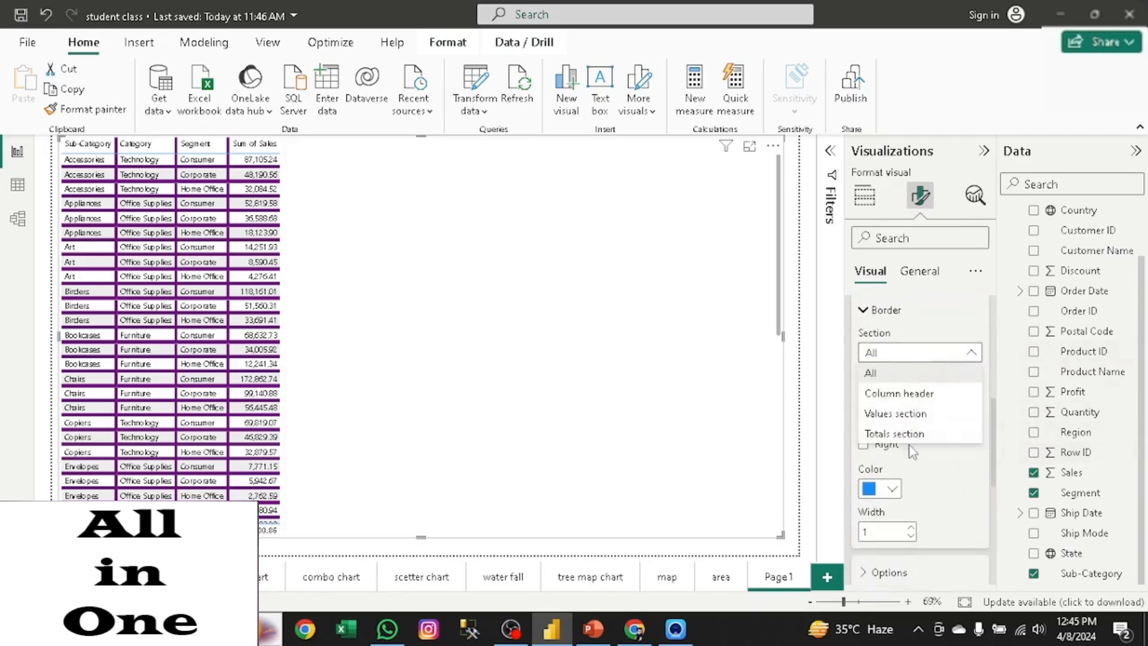
click(930, 356)
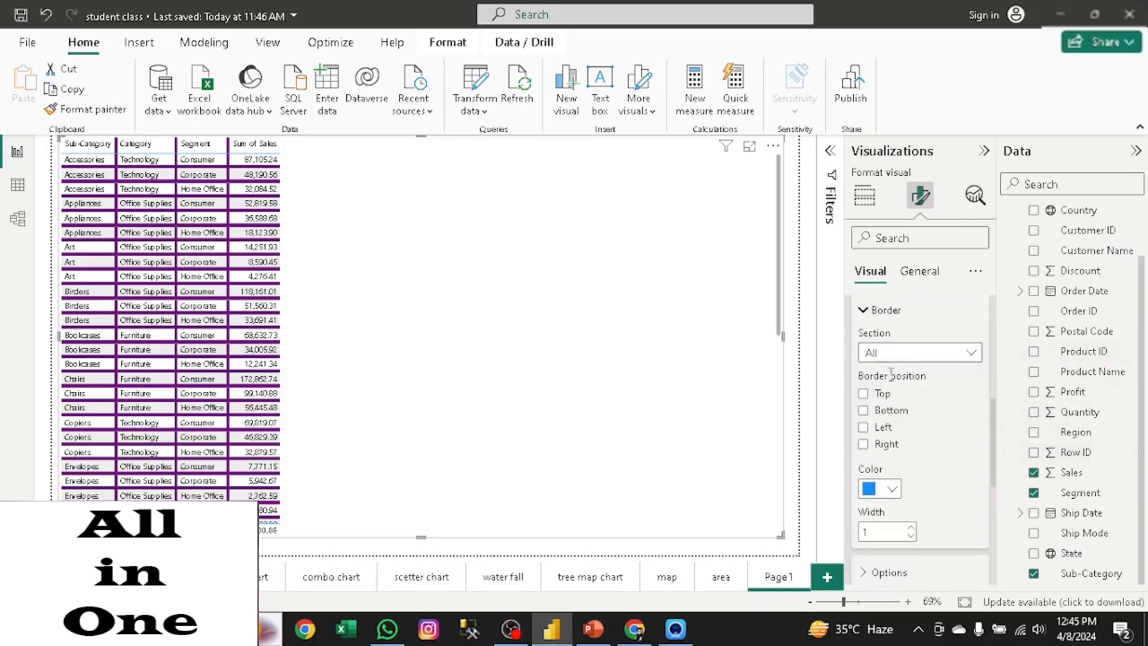
click(863, 411)
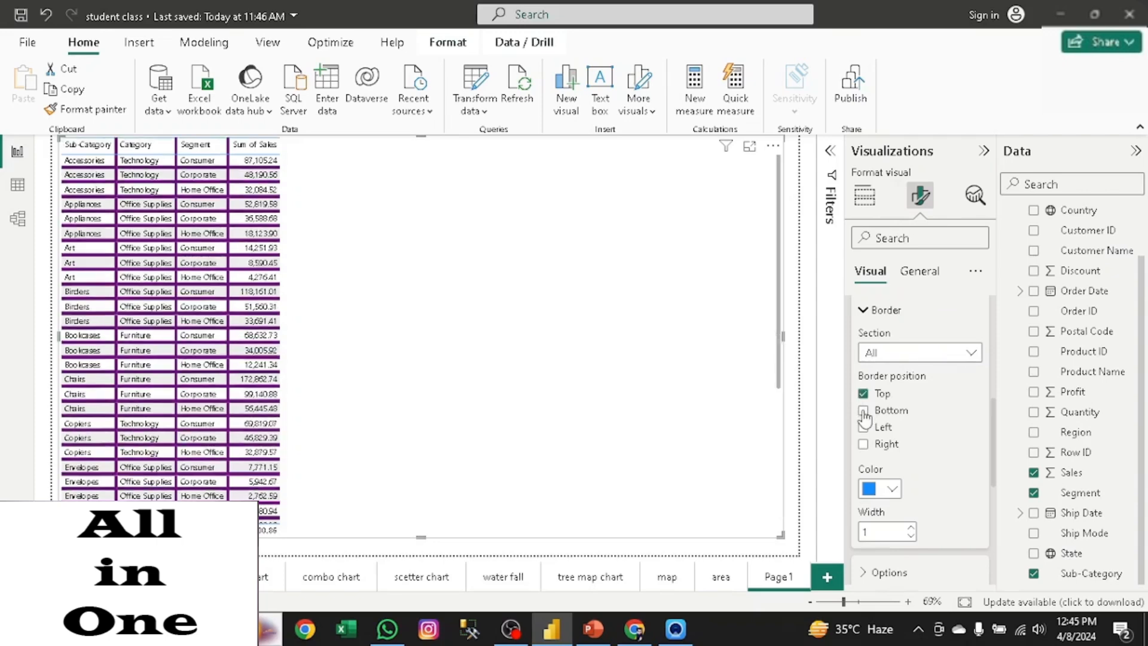
click(862, 427)
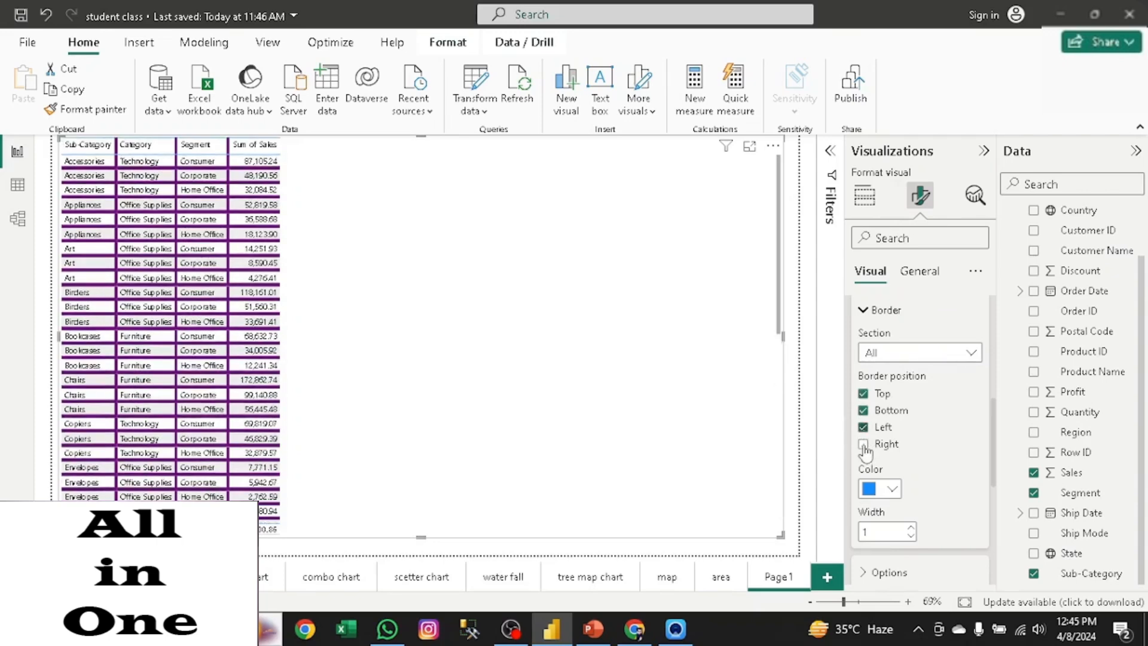
click(863, 444)
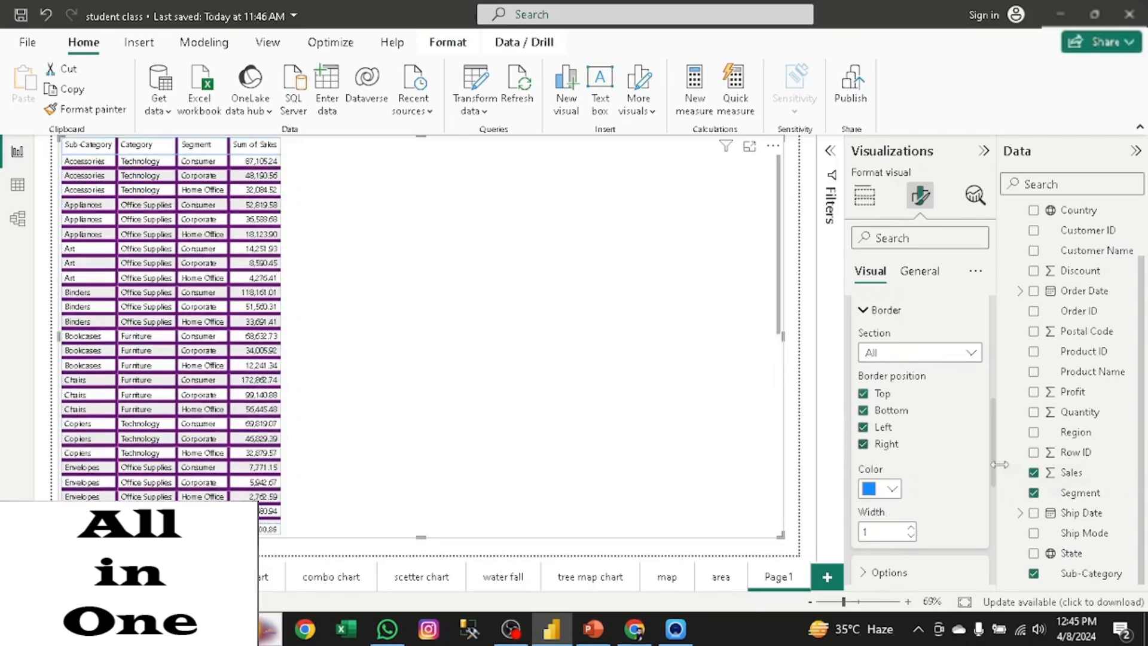
scroll(997, 469, down, 2)
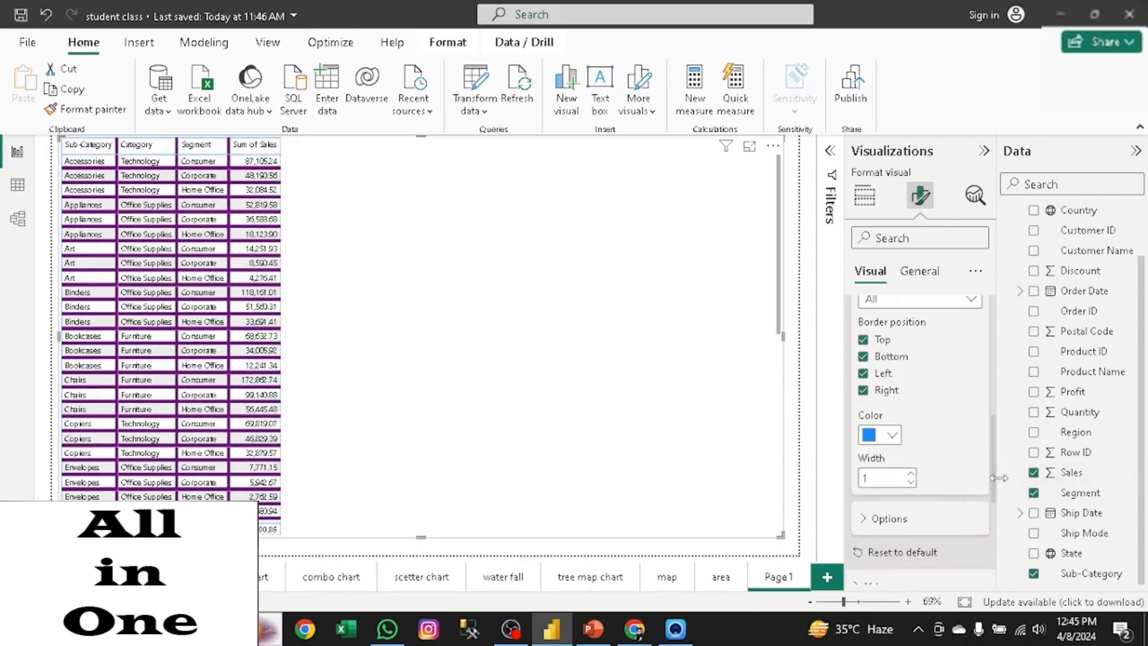
Step: Set the grid border color to the recently used dark purple and the border width to 5
click(887, 438)
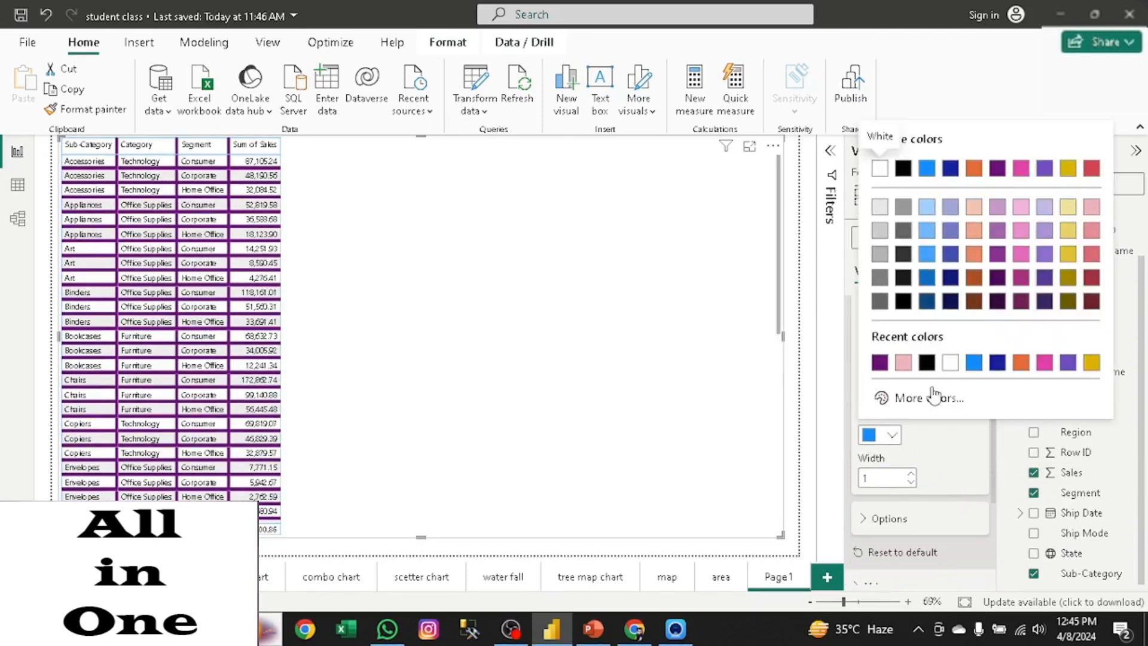
click(881, 363)
scroll(992, 389, up, 5)
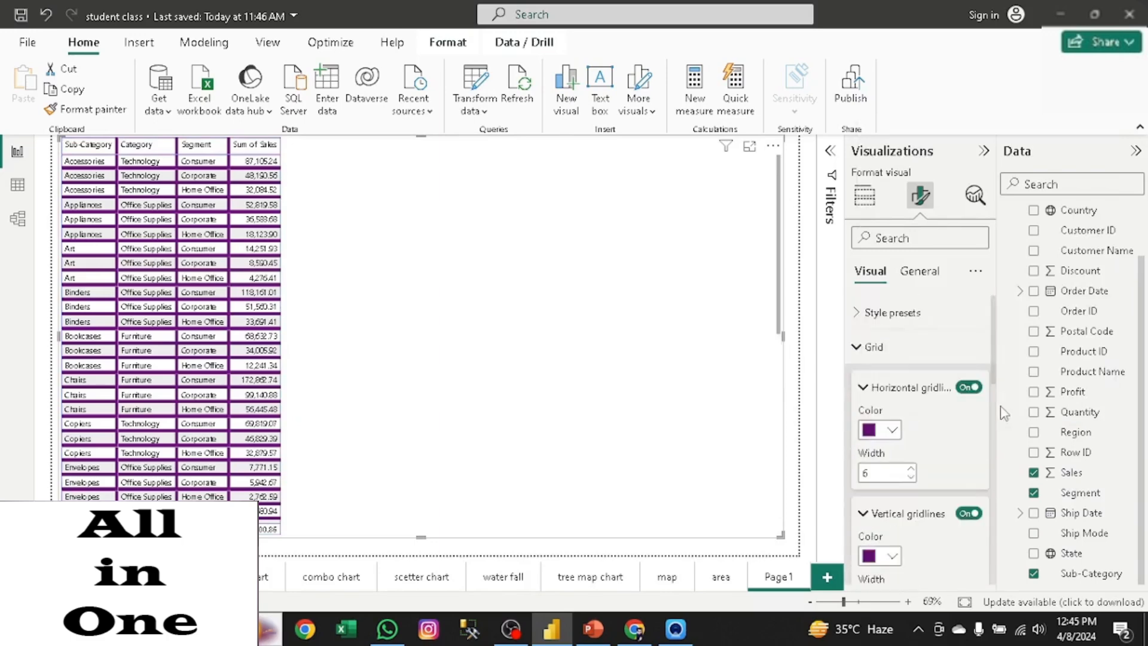
drag(993, 367, 1003, 505)
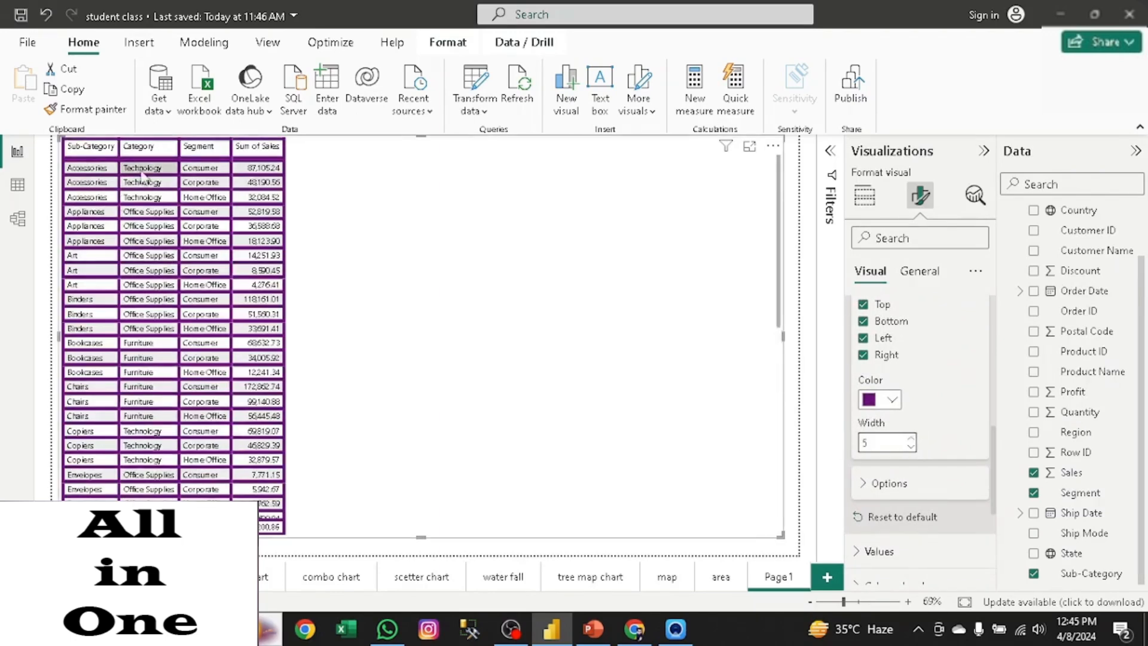
Step: Widen the Sub-Category, Category, Segment and Sum of Sales columns so the table fills most of the visual's width
drag(121, 148, 704, 158)
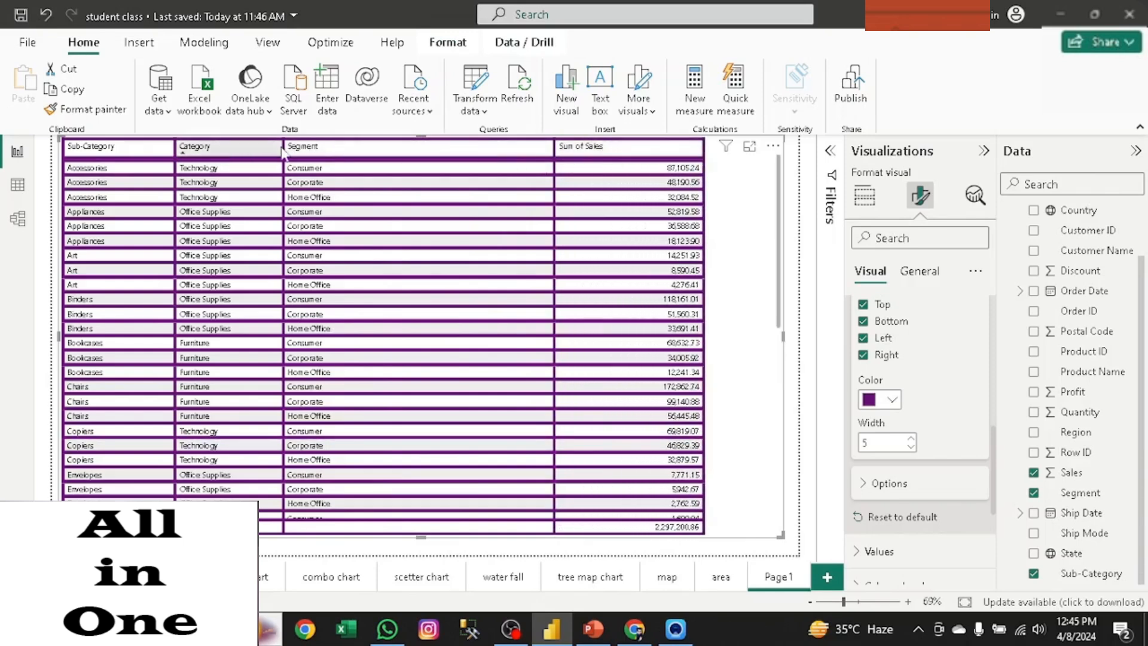
drag(304, 153, 348, 152)
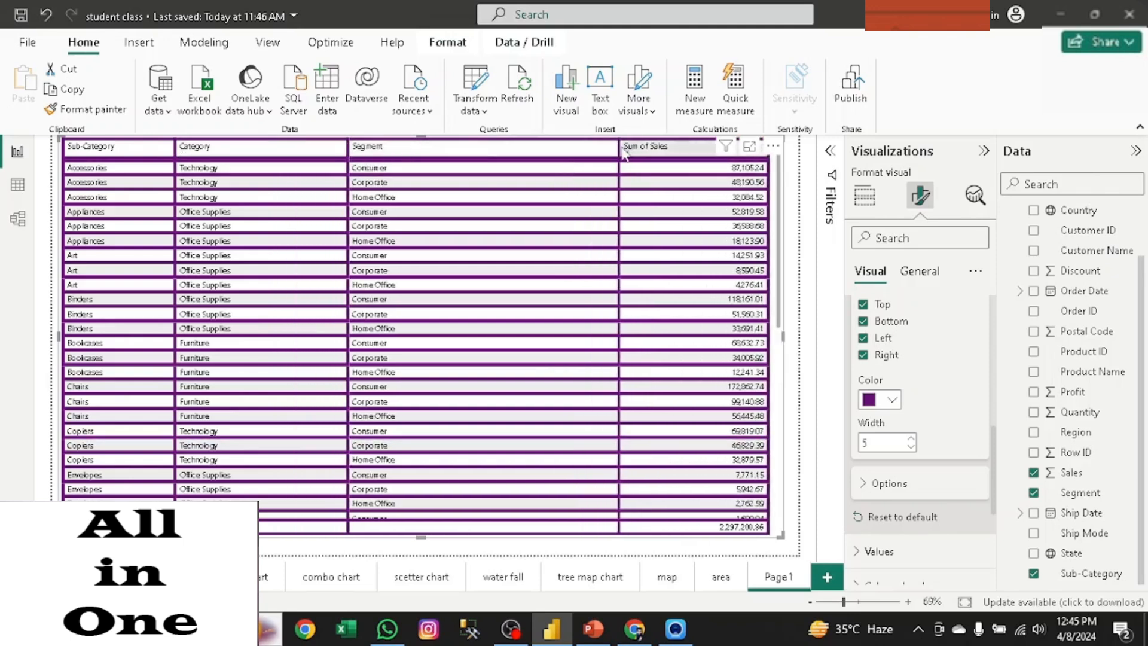
drag(623, 153, 551, 153)
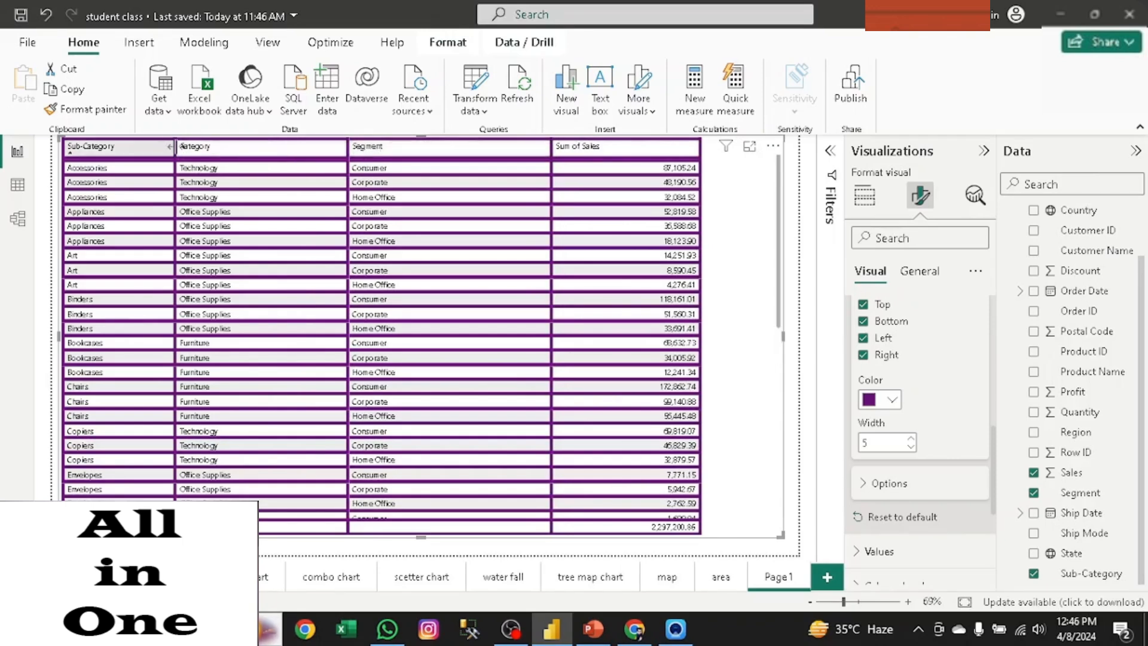
drag(170, 146, 184, 146)
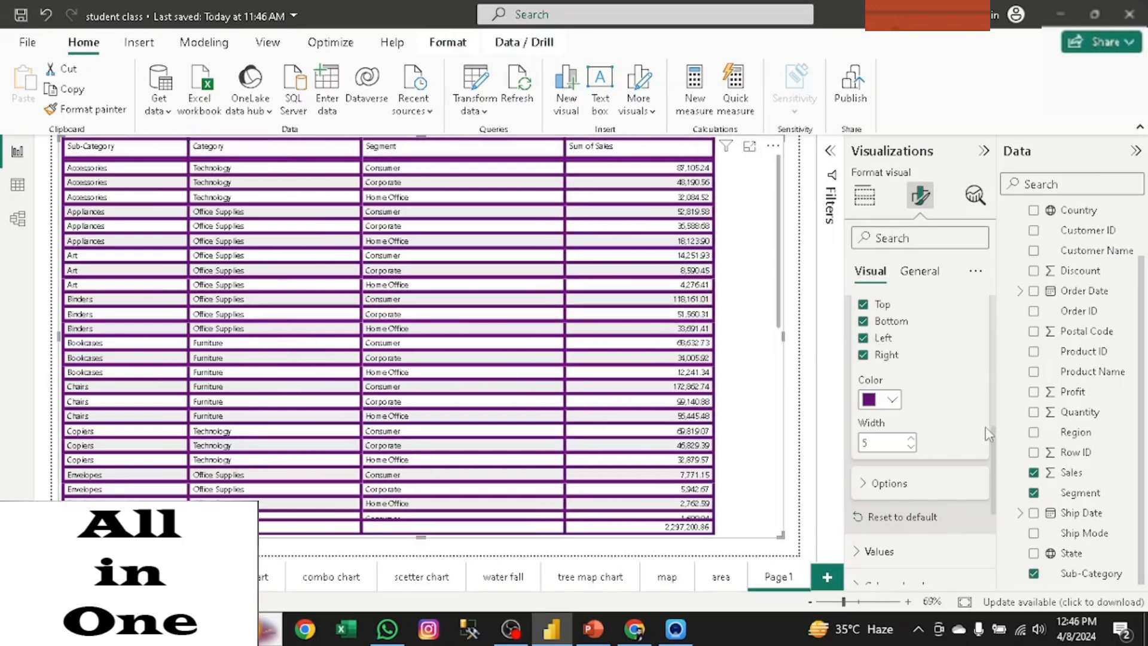
Step: Set the font of the table's values to Segoe UI Bold at size 14
drag(994, 461, 991, 335)
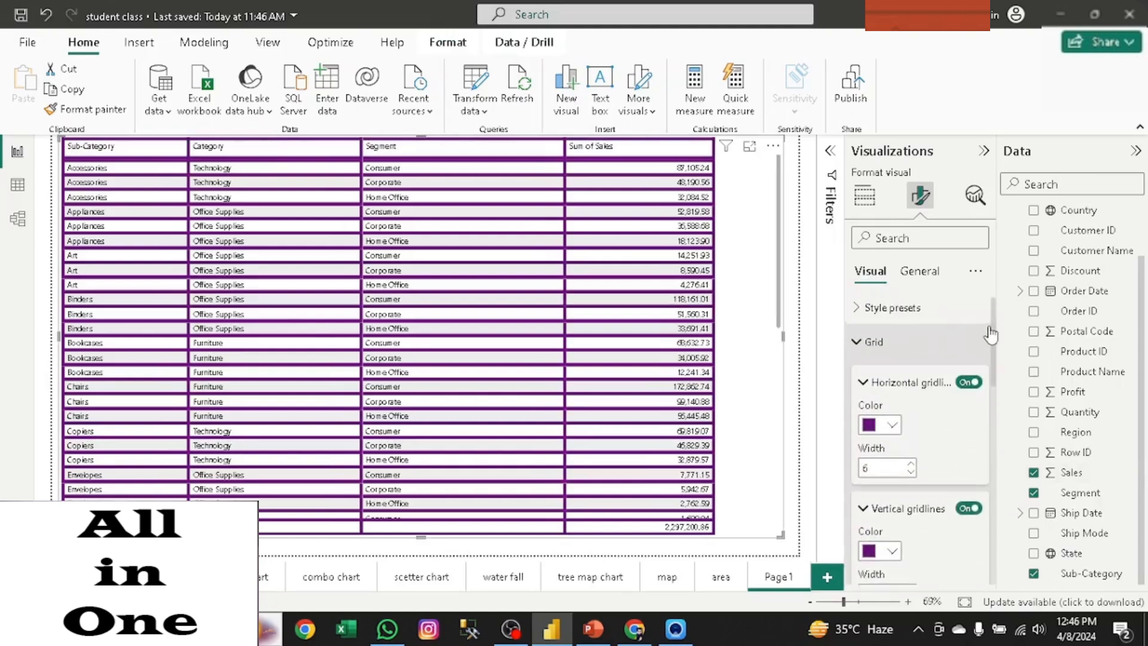
click(857, 341)
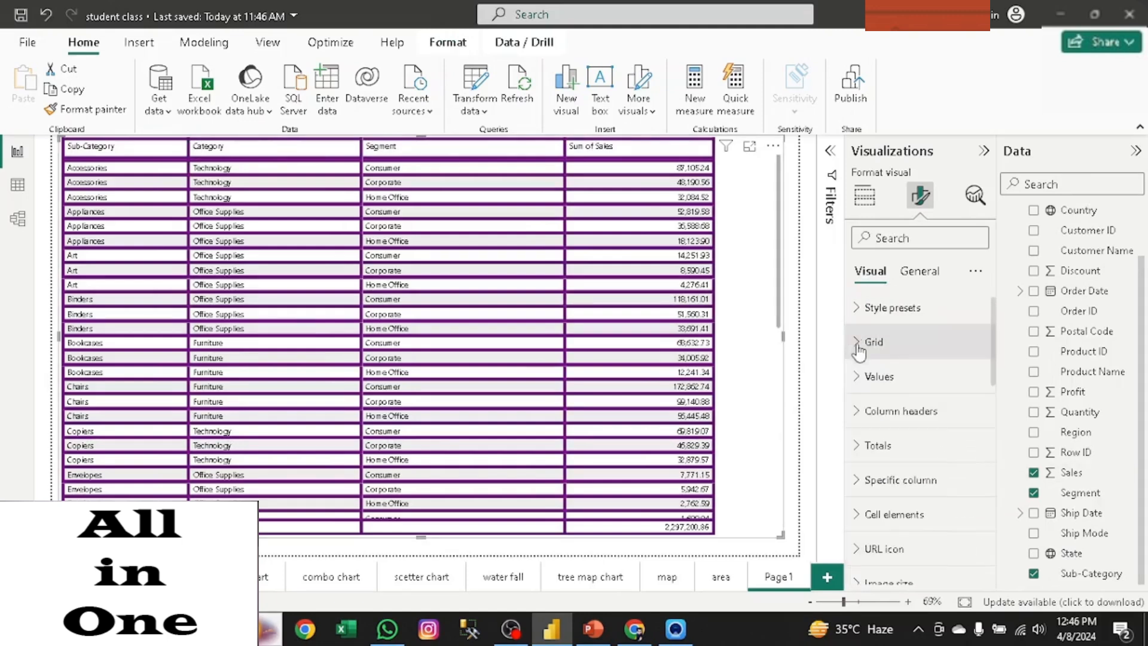
click(883, 378)
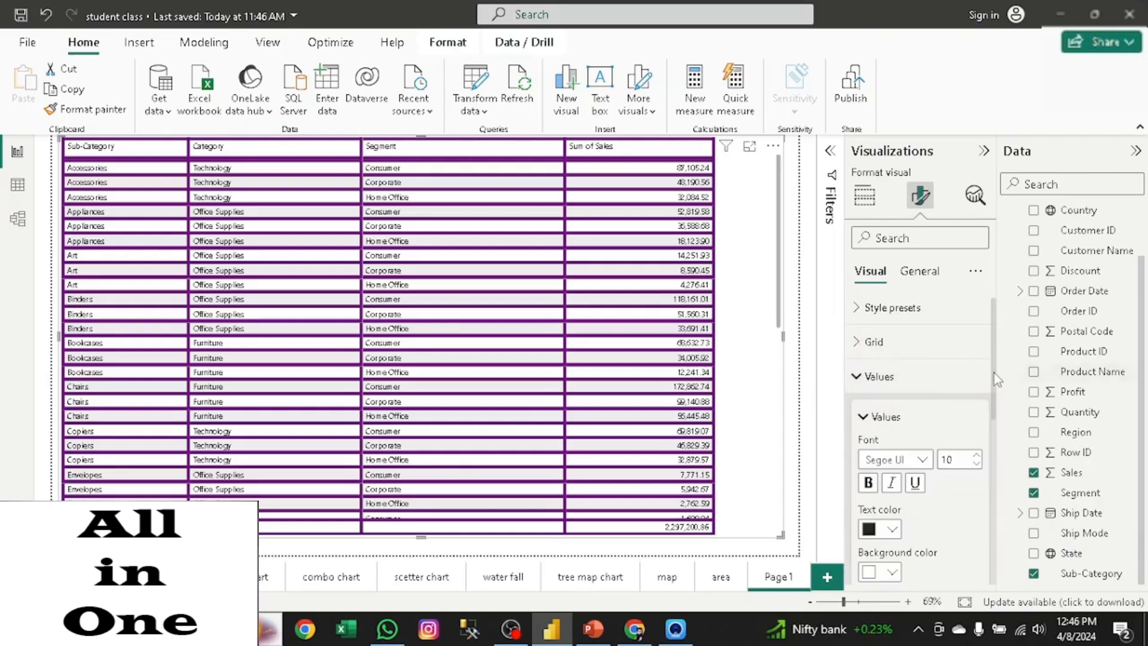
scroll(994, 373, down, 2)
click(920, 372)
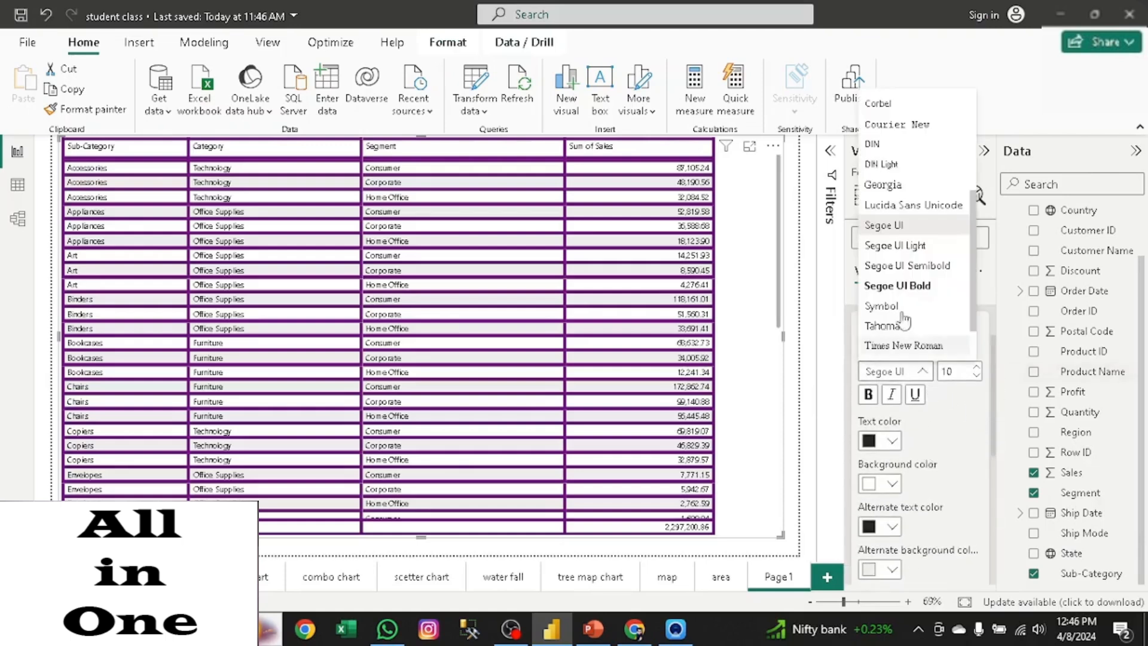
click(896, 286)
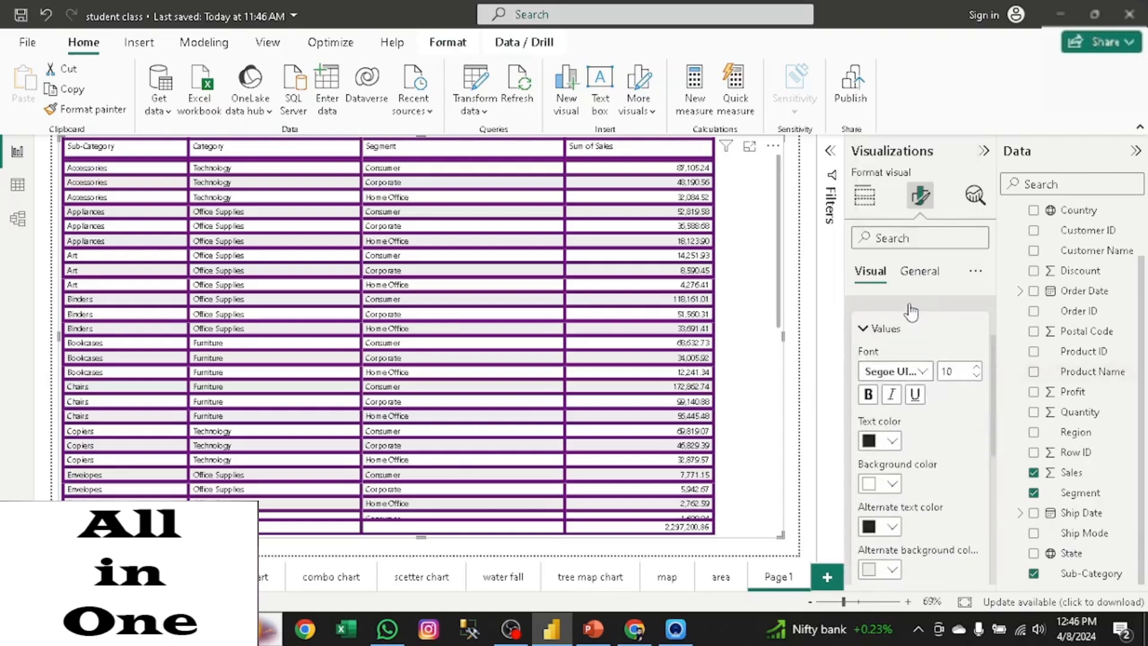
click(953, 373)
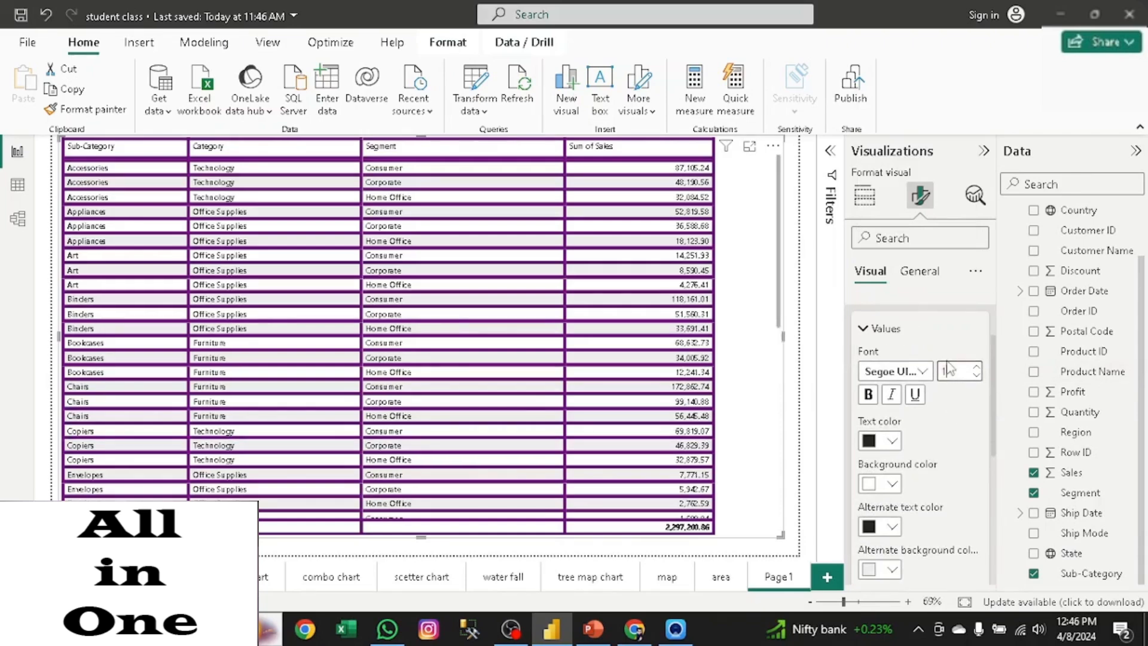
text(14)
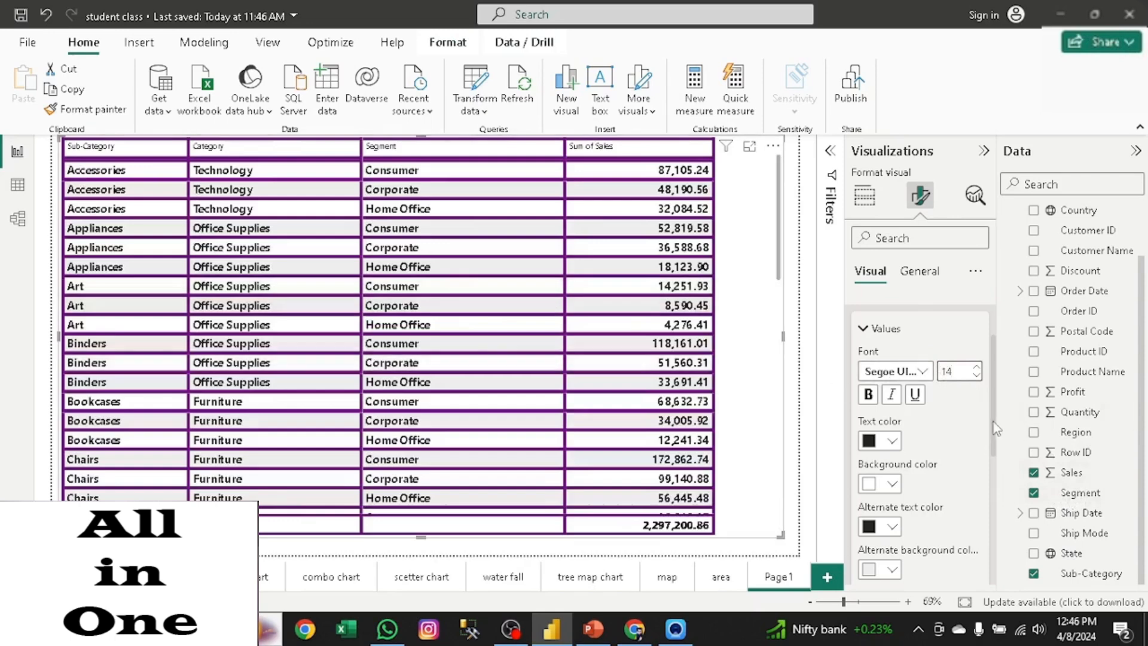
Step: Color the table values' text blue and the alternate rows' text red
drag(994, 428, 997, 455)
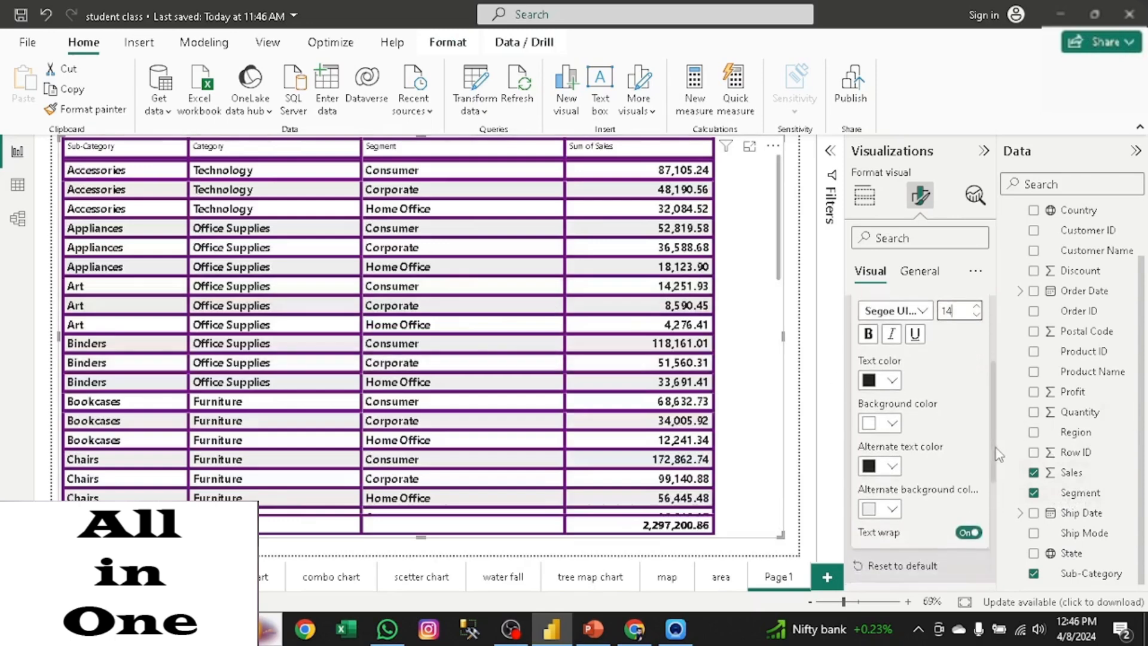
click(891, 381)
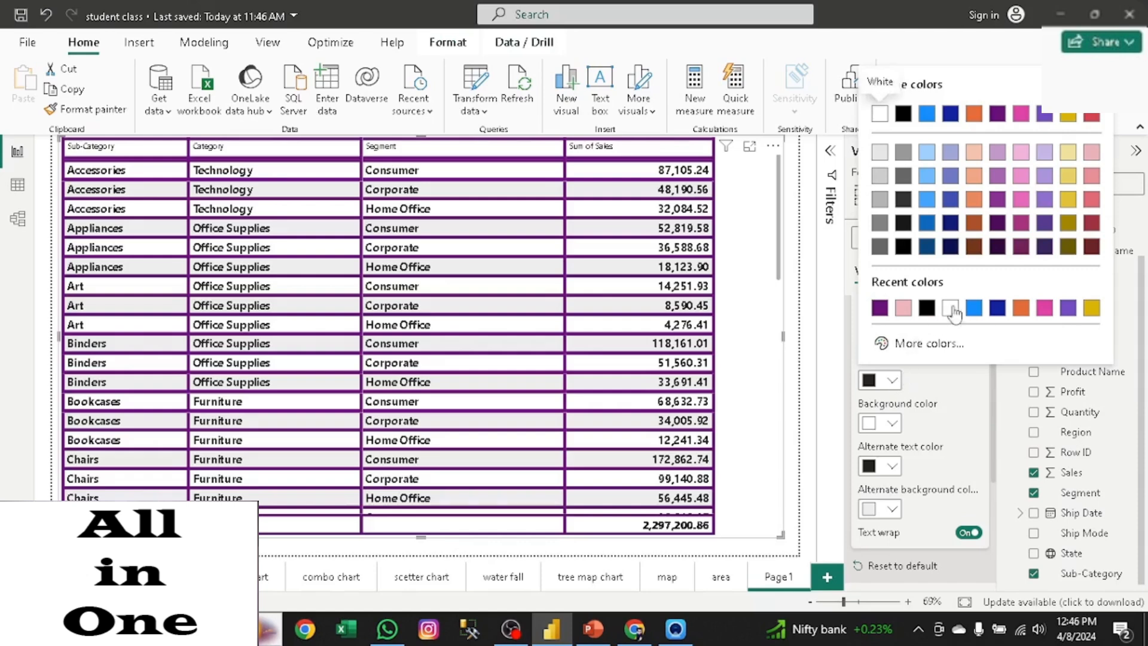
click(972, 307)
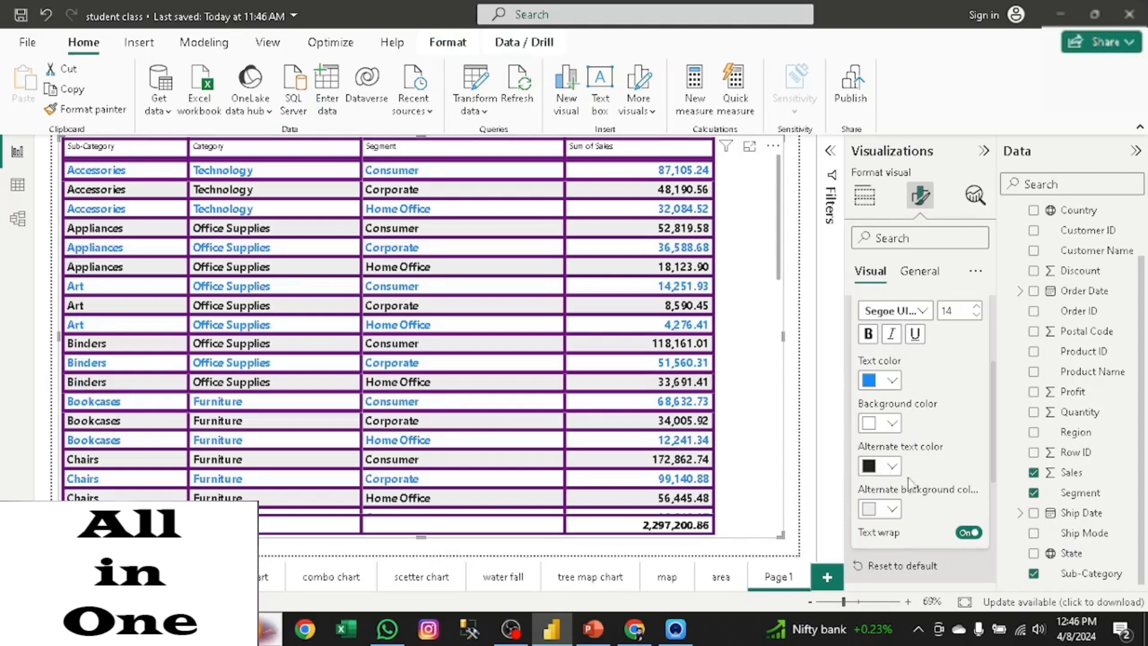
click(892, 466)
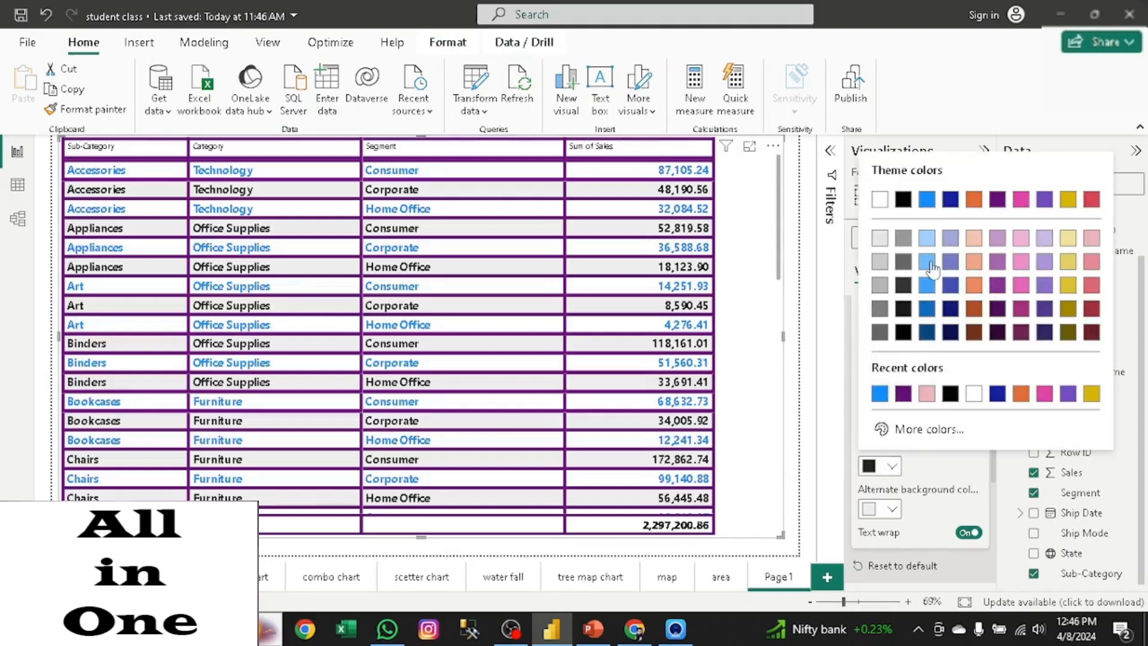
click(1091, 200)
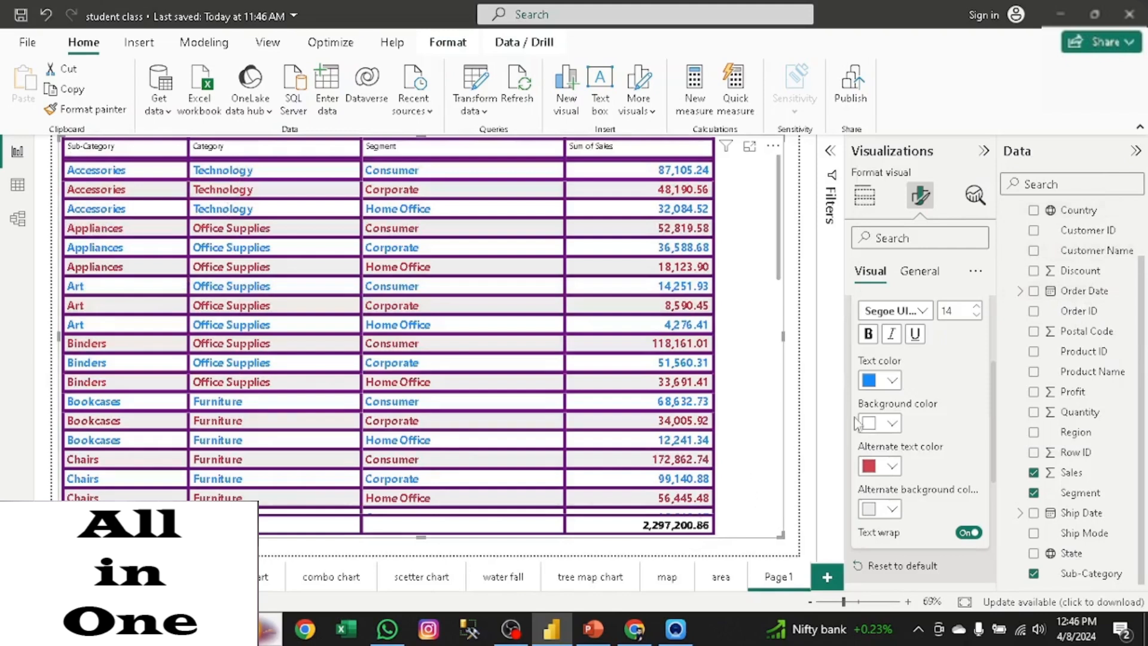
Step: Give the table values a light gray background and the alternate rows a light yellow background
click(885, 424)
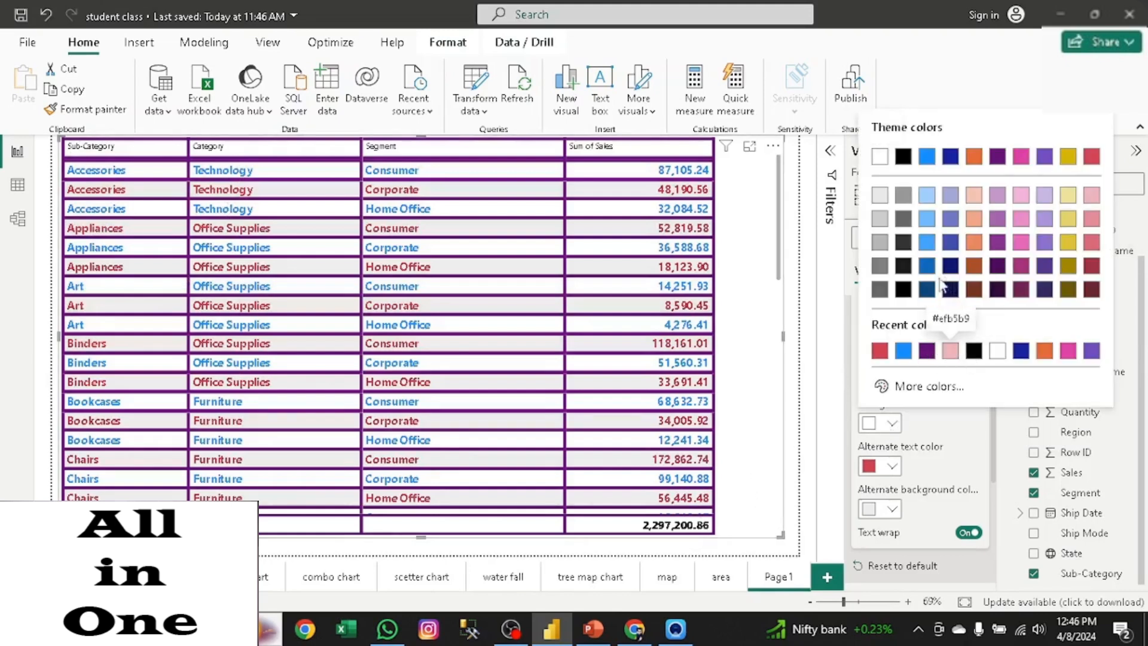
click(880, 202)
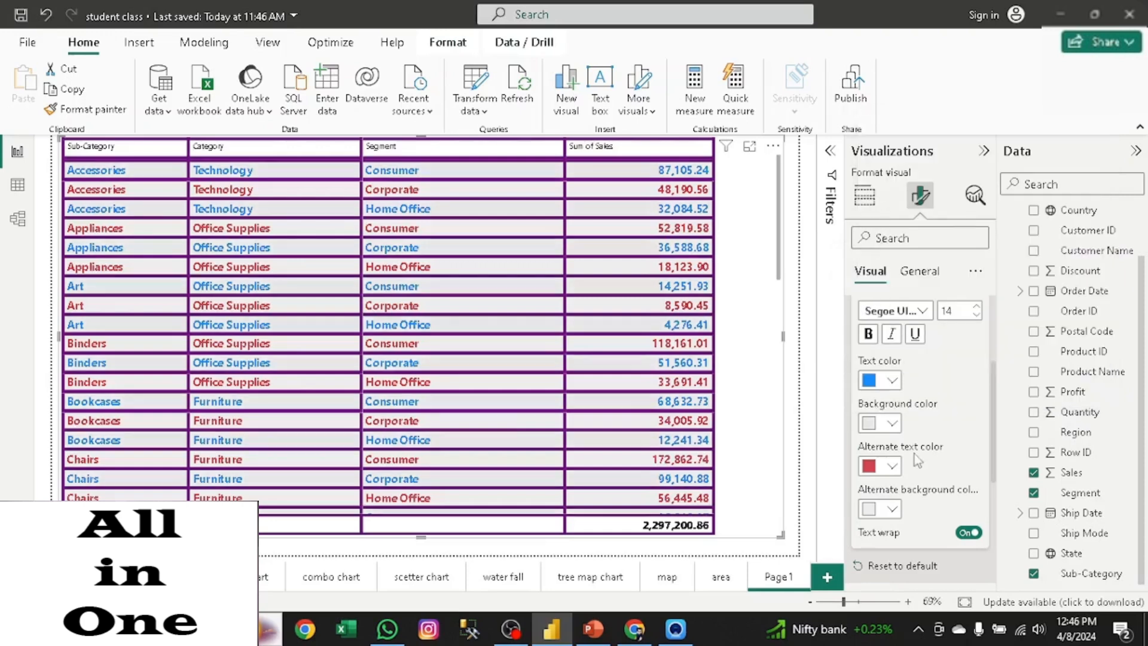
click(892, 509)
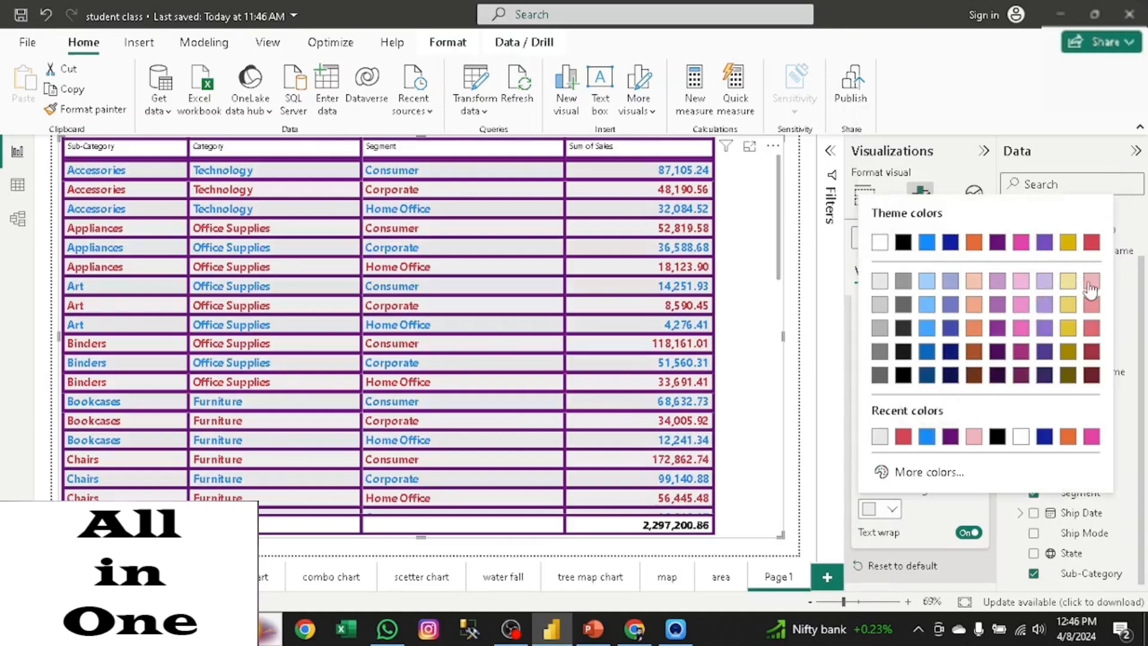
click(1067, 281)
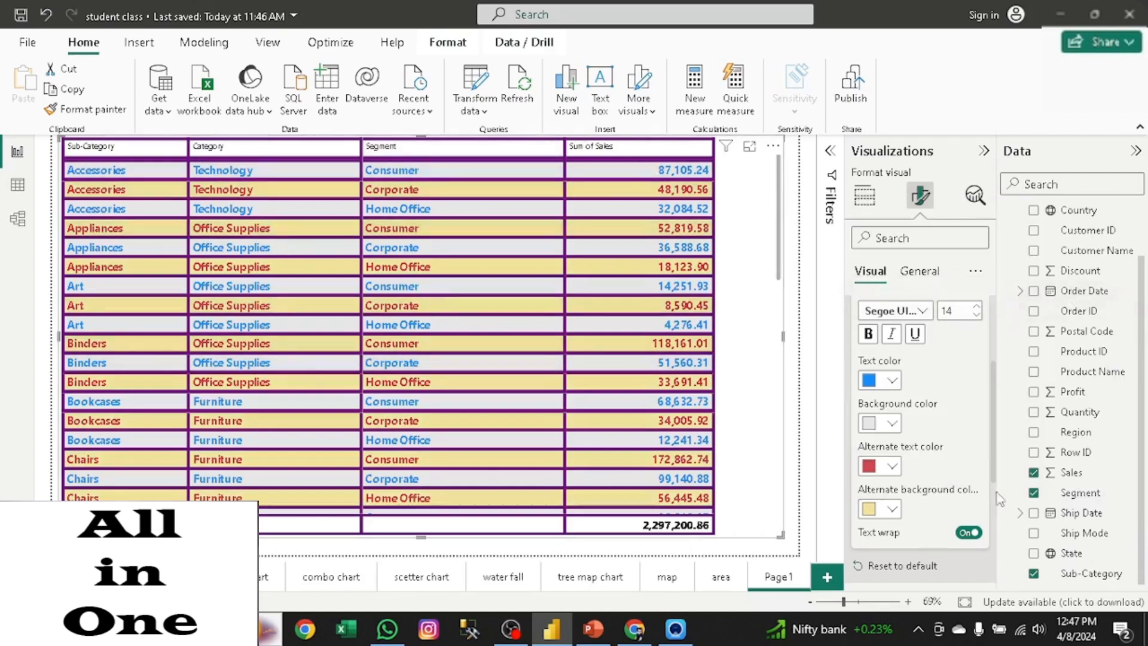
Step: Review the formatting options for the table's values, including fonts, colors and text wrap
scroll(991, 390, down, 1)
scroll(854, 317, up, 3)
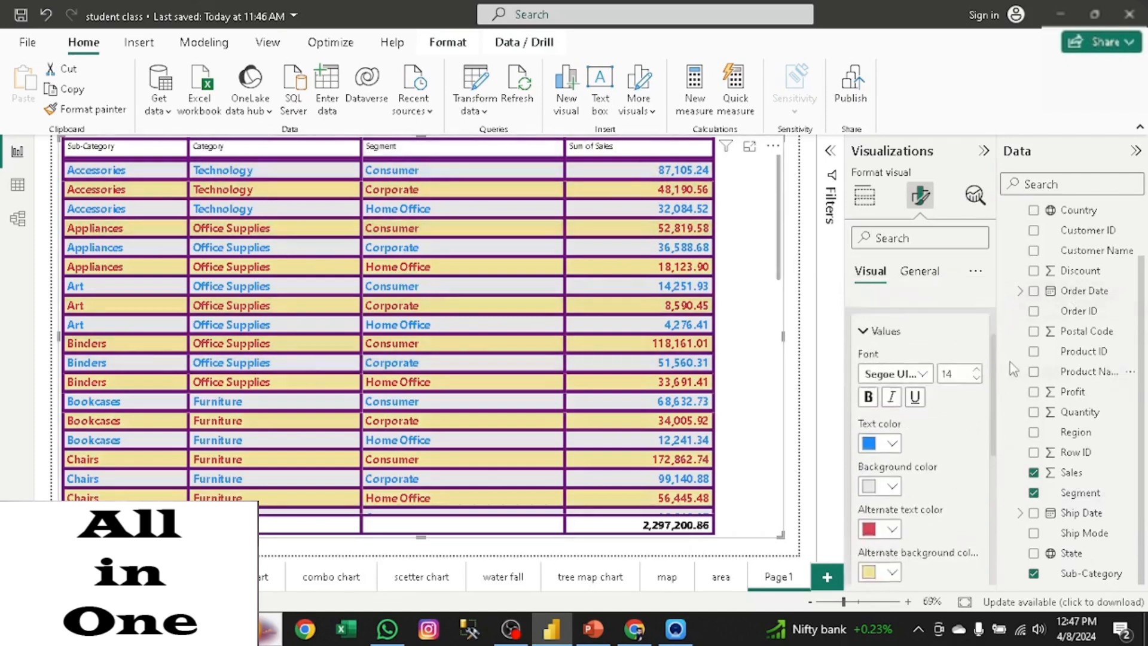
click(855, 311)
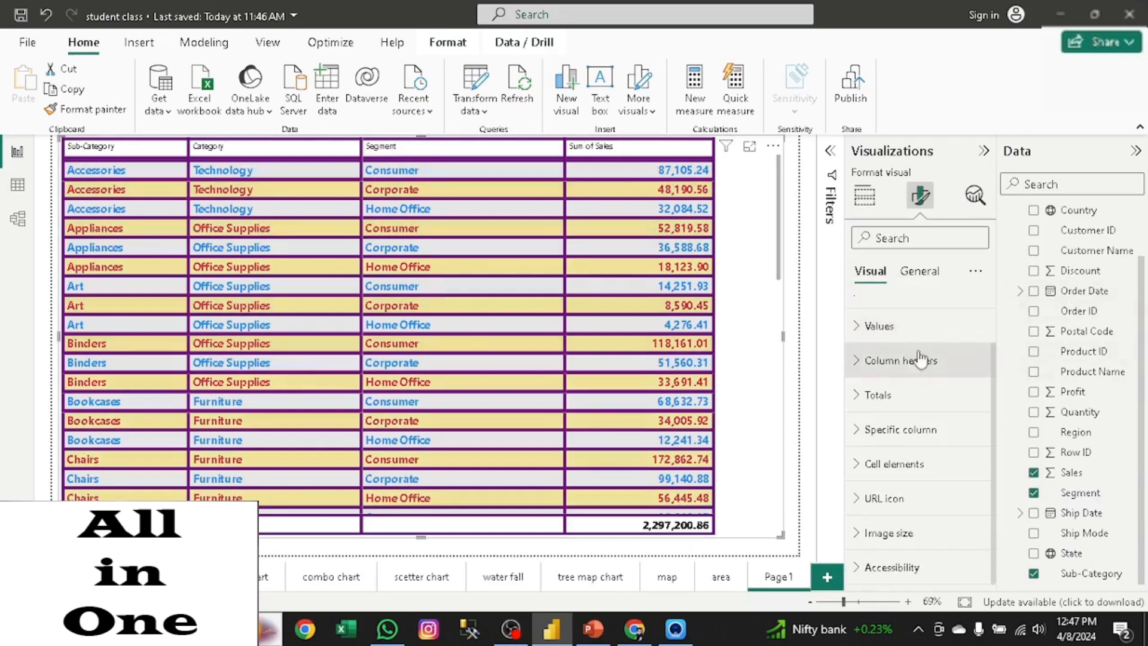
scroll(995, 397, up, 1)
click(987, 385)
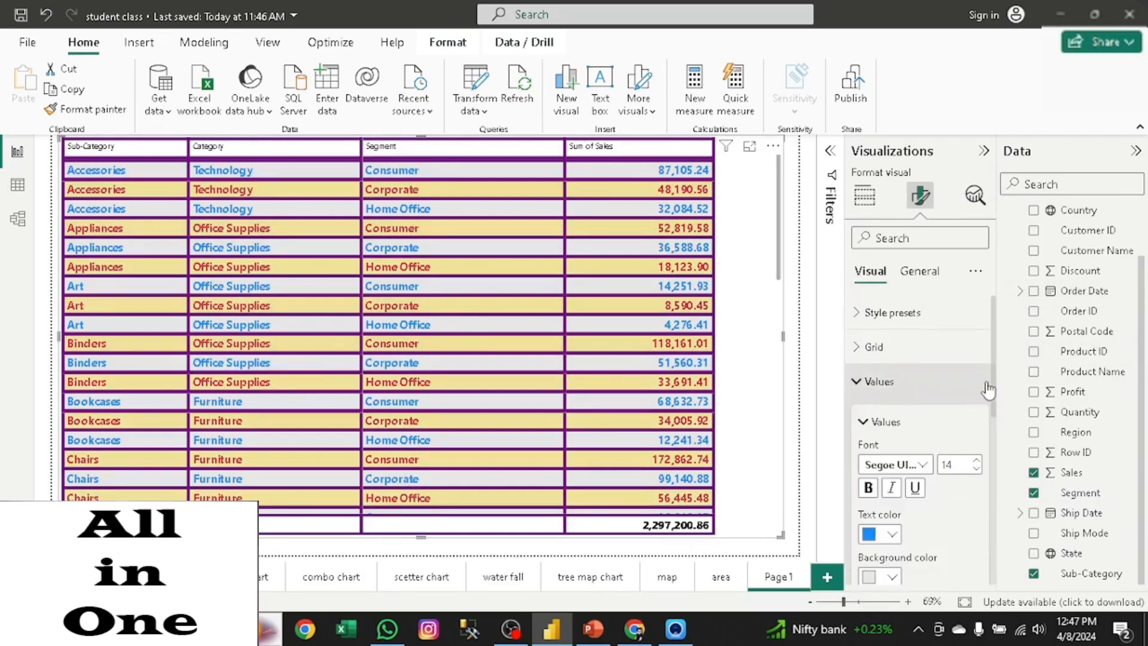
scroll(995, 382, down, 3)
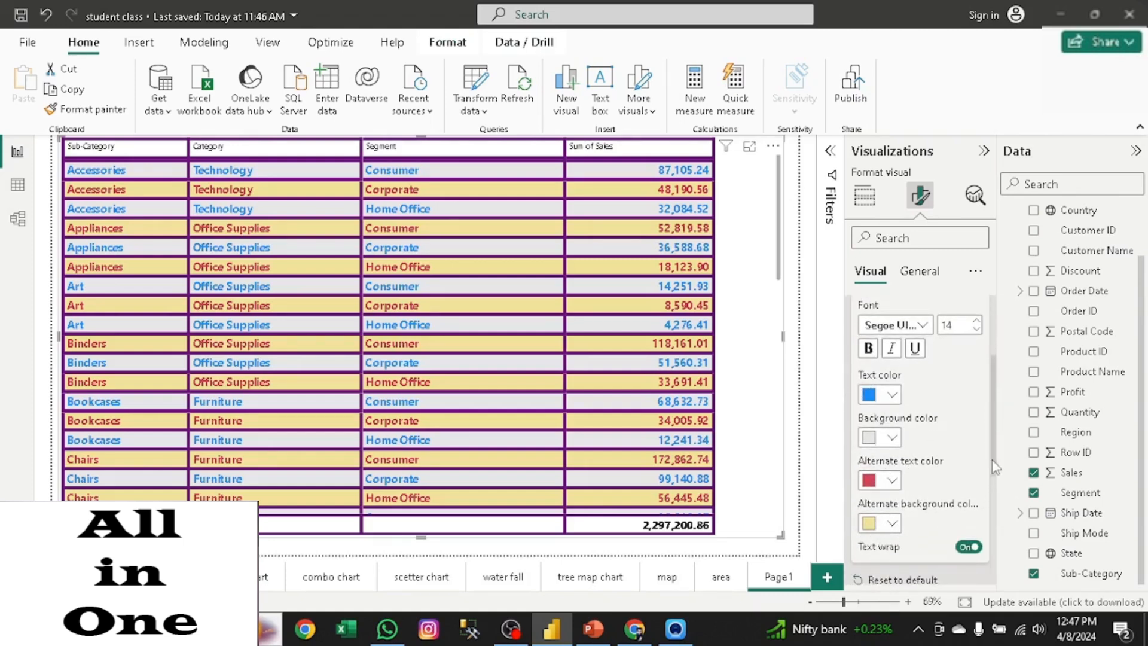
scroll(995, 466, down, 1)
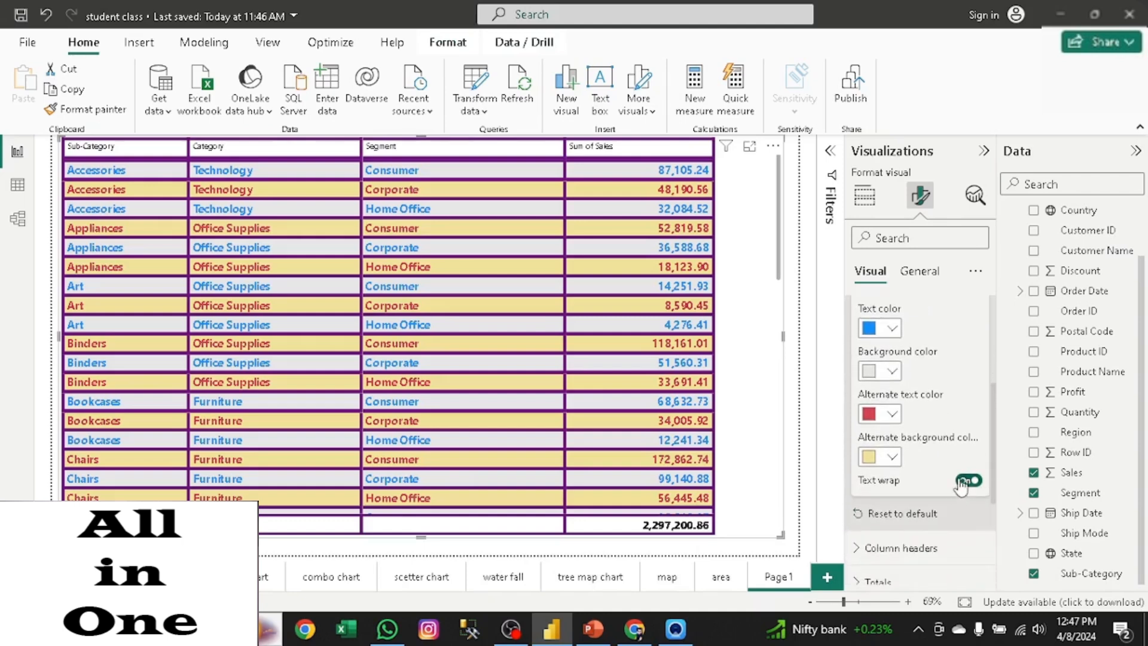
click(962, 481)
scroll(993, 436, down, 1)
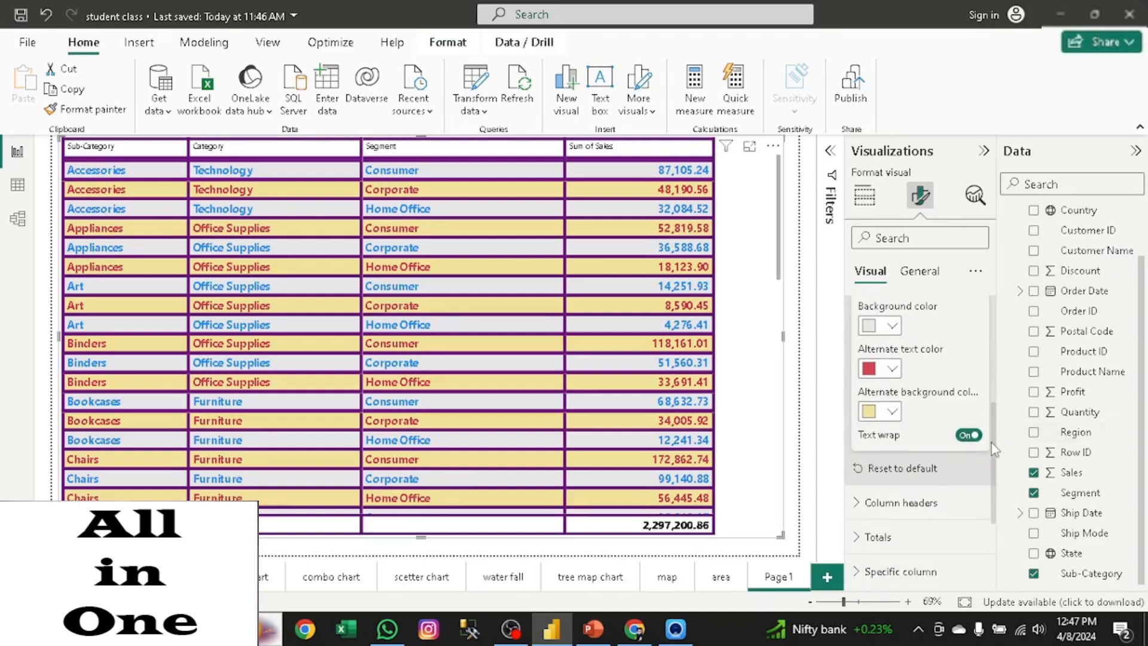
scroll(992, 442, up, 3)
click(864, 325)
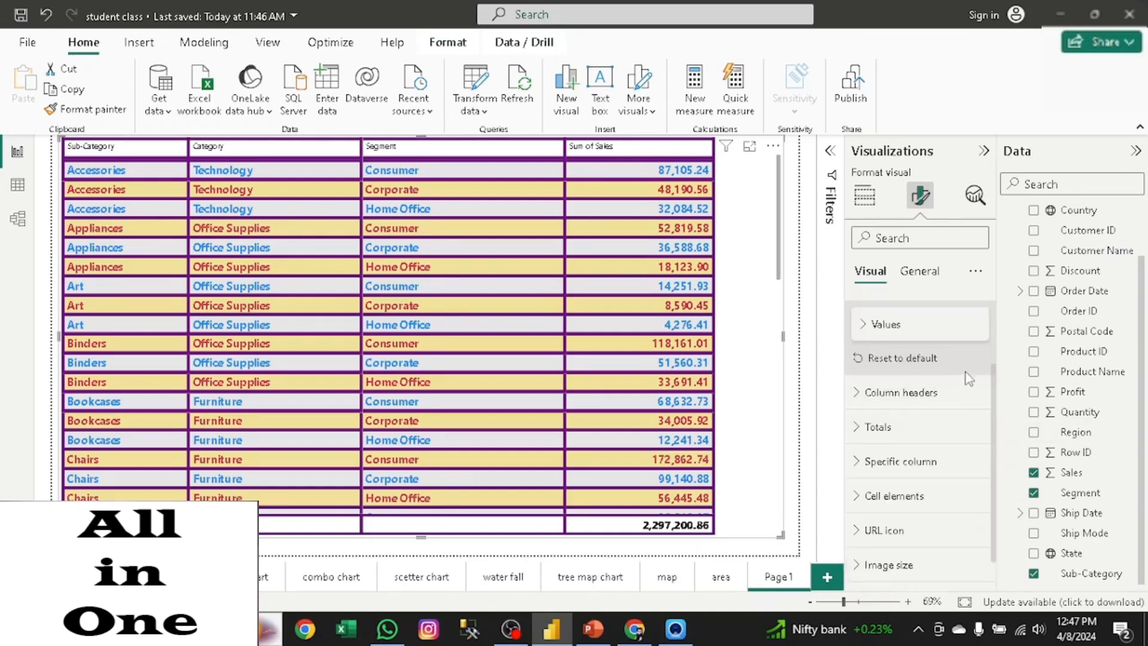
click(864, 323)
scroll(991, 436, down, 3)
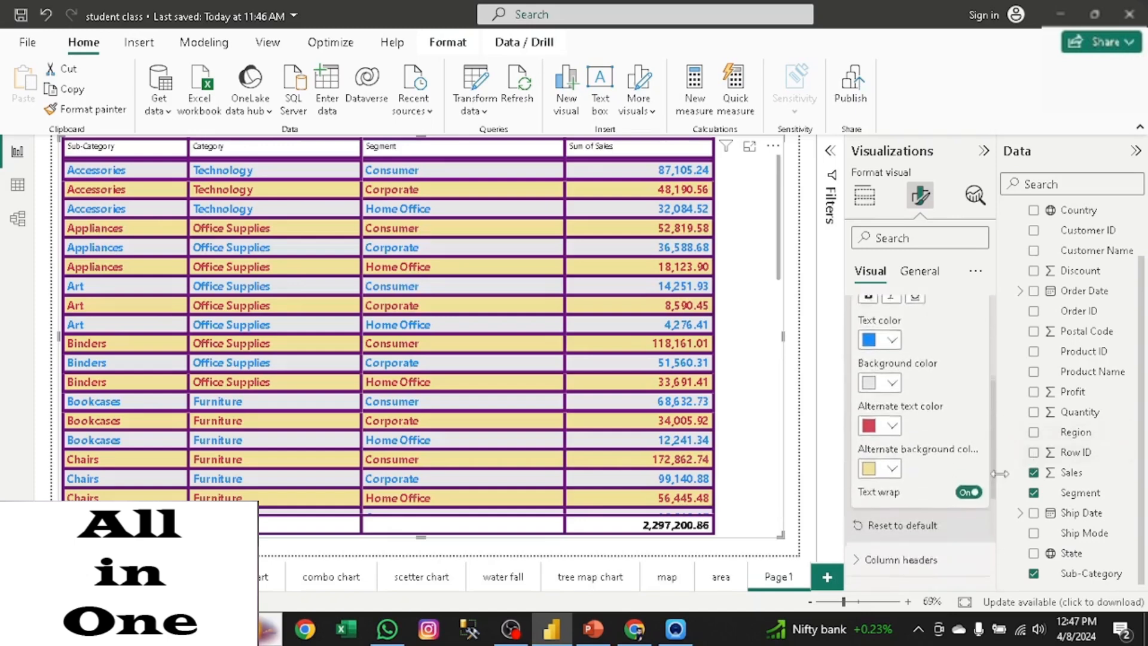
scroll(991, 436, up, 3)
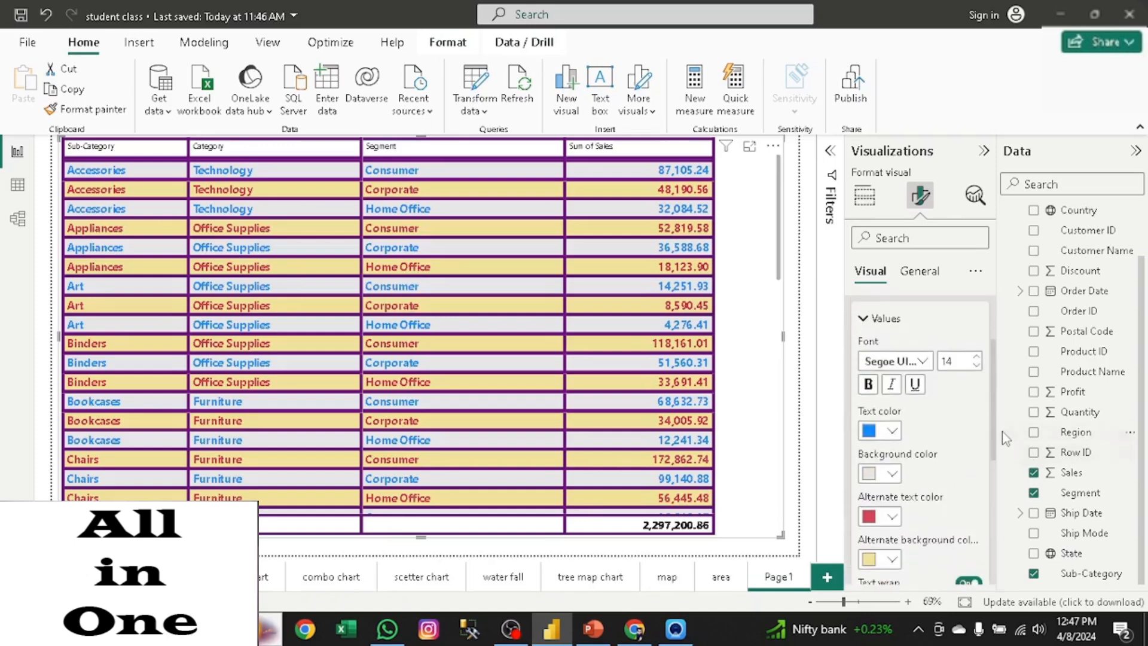
Step: Set the font of the table's column headers to Segoe UI Bold at size 14
click(865, 329)
click(856, 397)
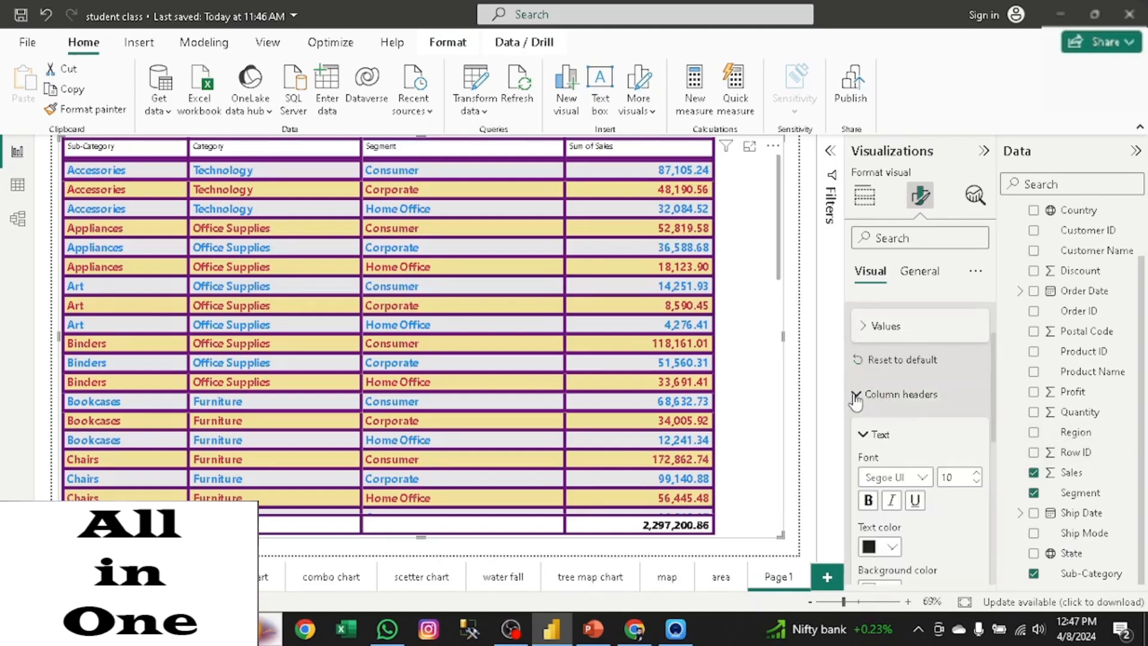
scroll(994, 394, down, 2)
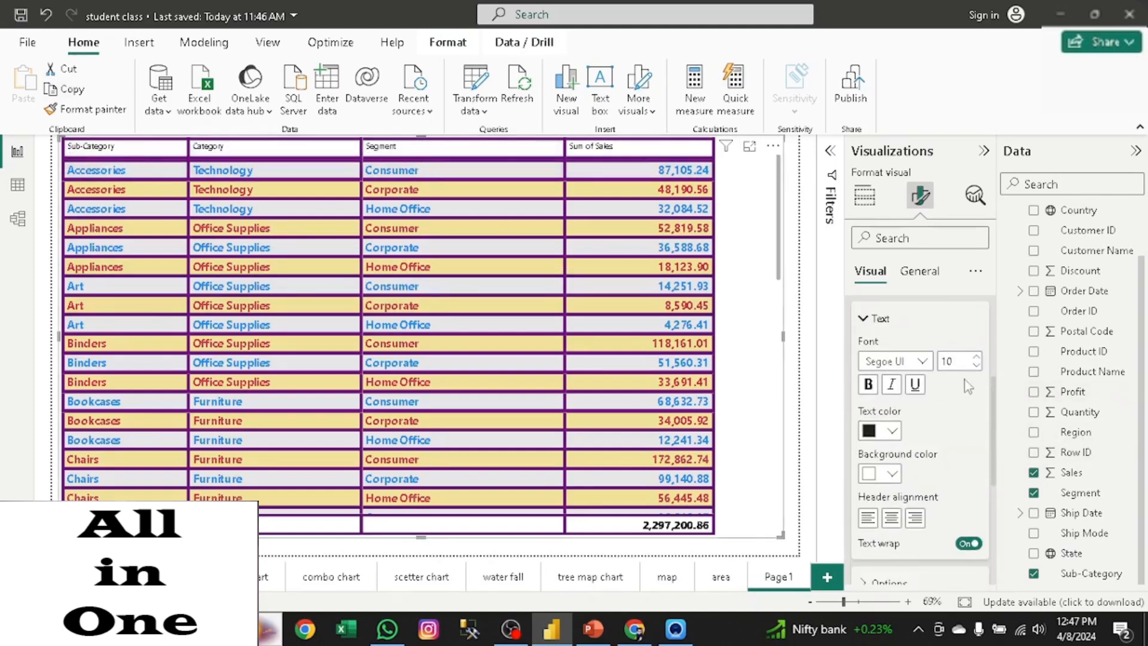
click(922, 361)
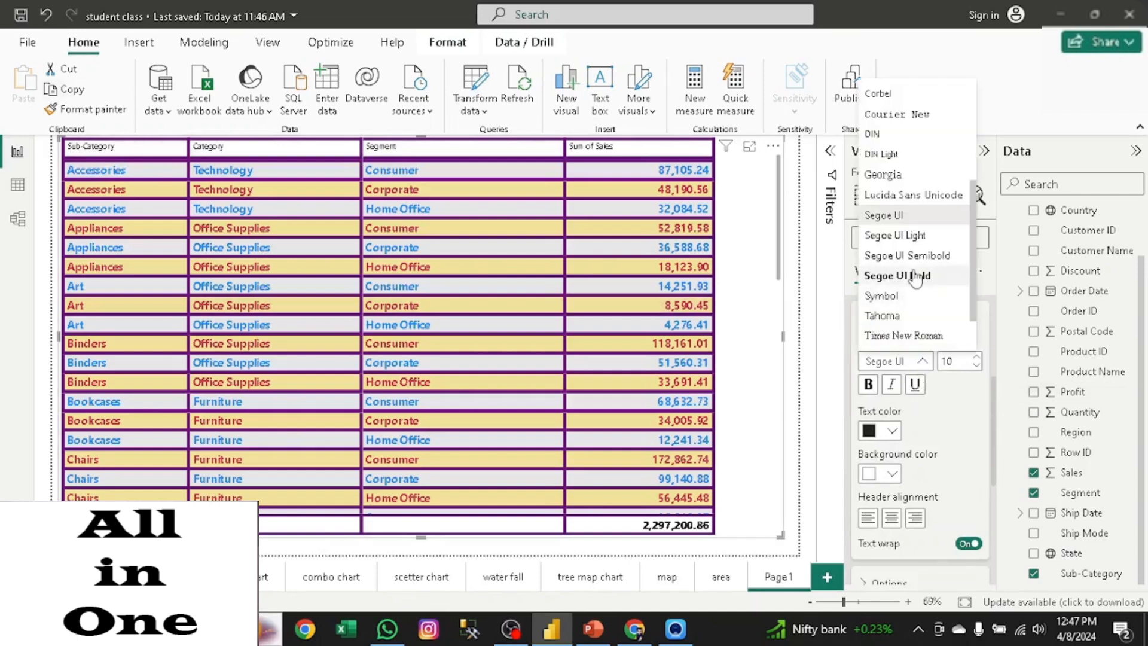
click(914, 274)
click(954, 358)
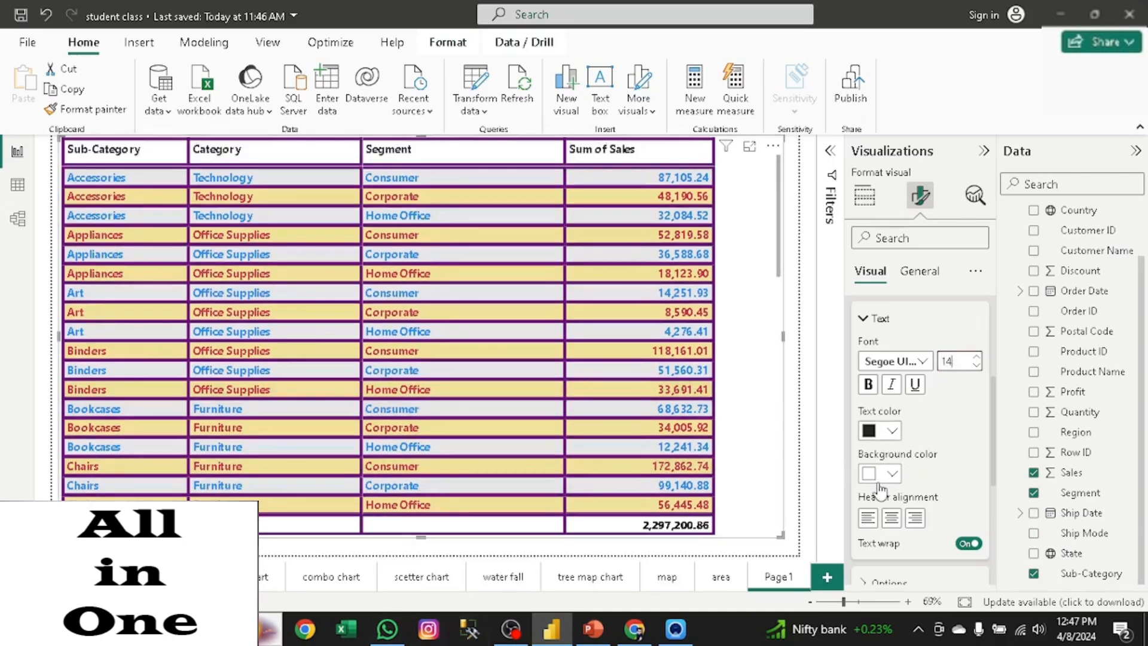
Step: Center-align the table's column headers and collapse the column header settings
click(891, 518)
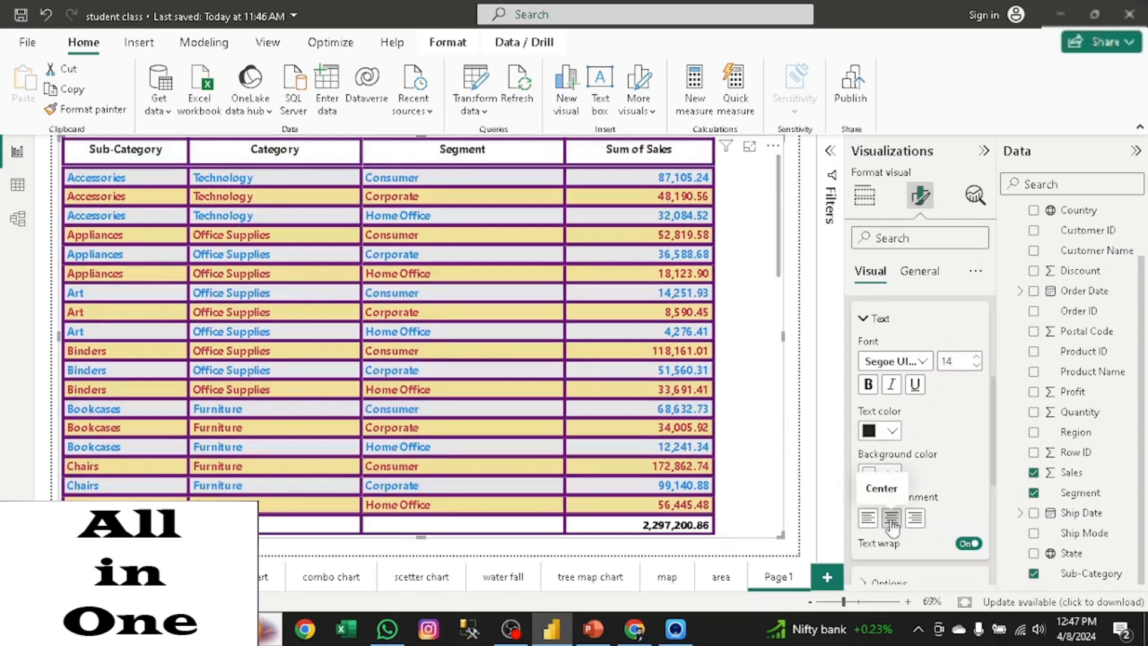
scroll(997, 473, down, 1)
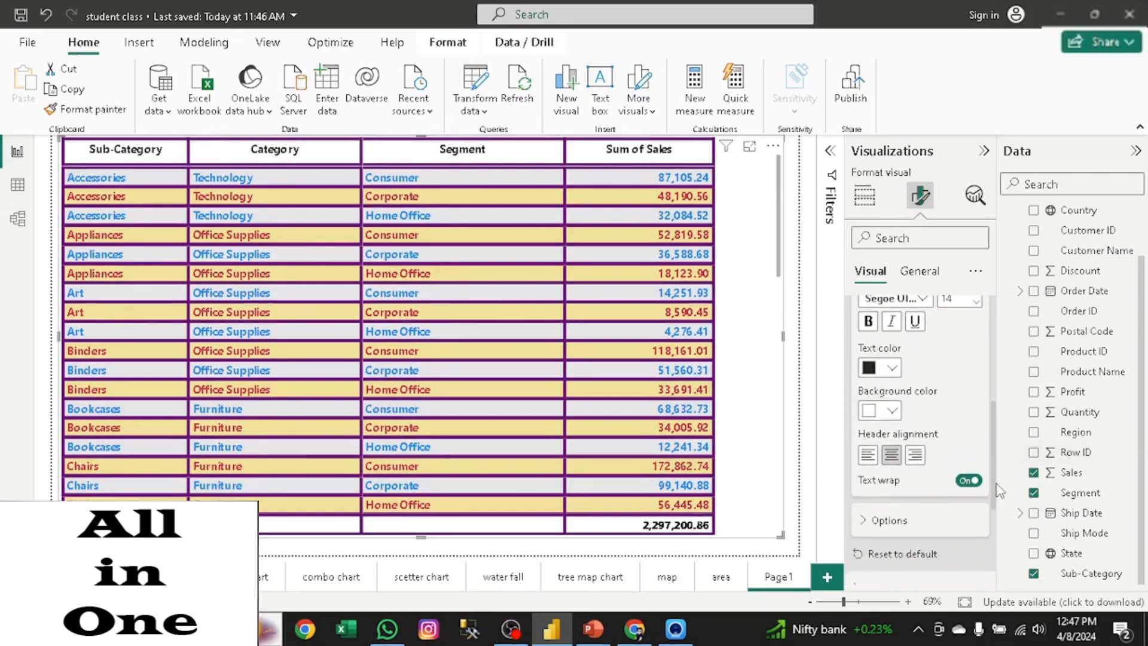
scroll(997, 473, up, 3)
click(865, 349)
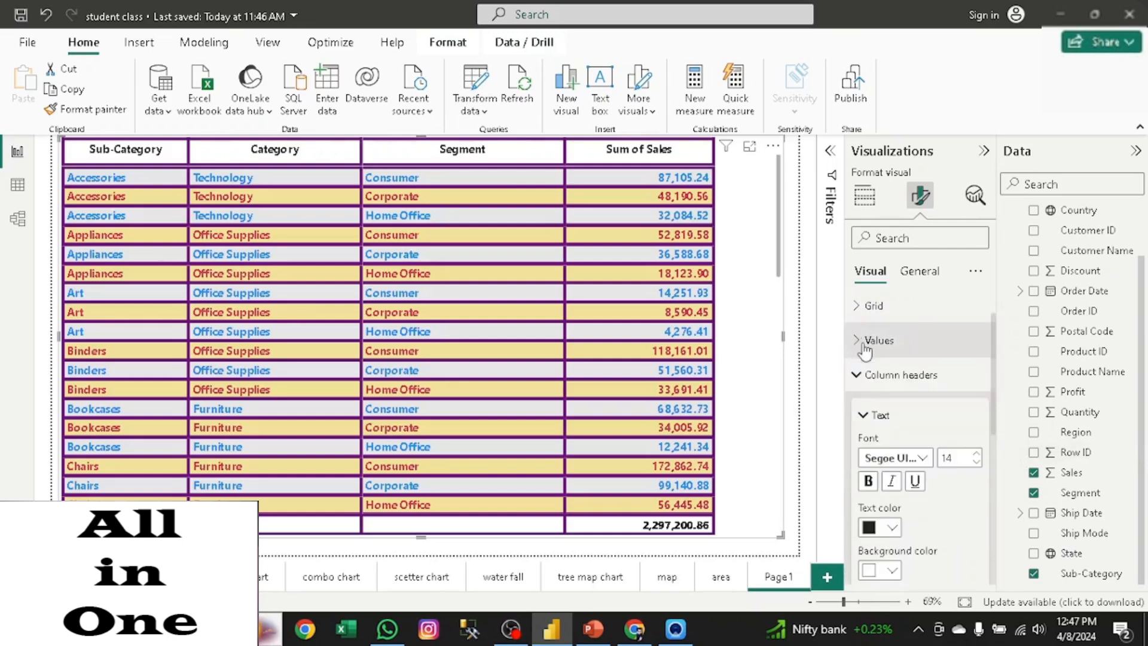
click(863, 377)
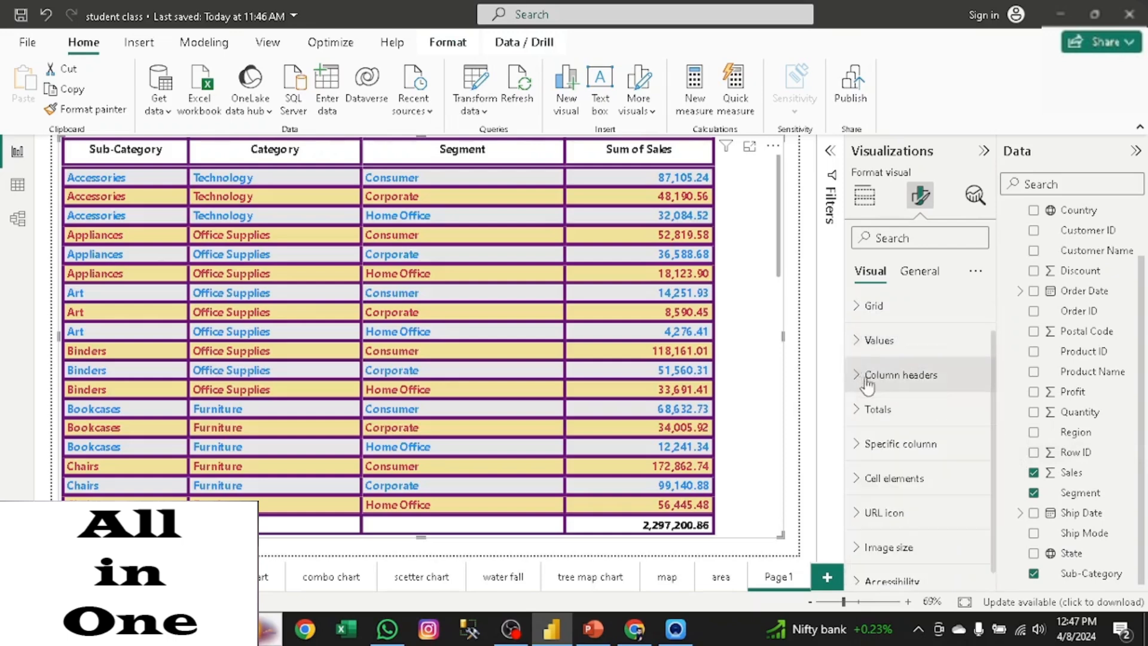
Step: Set the label of the table's totals row to "Total sales" and review its font and color options
scroll(984, 402, down, 1)
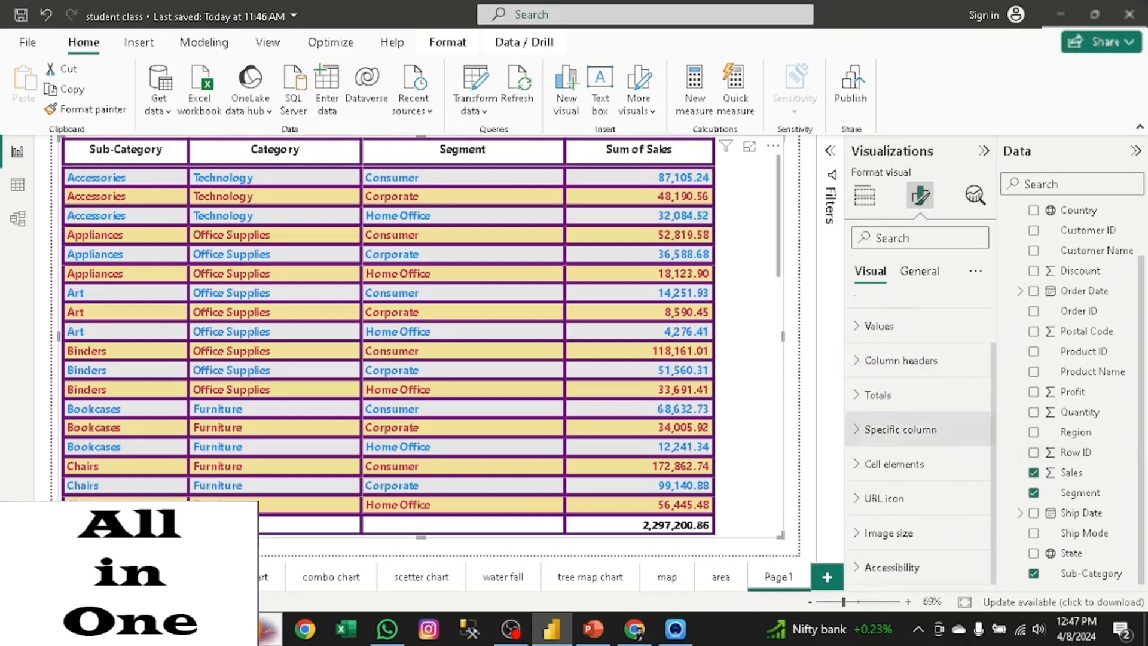
click(877, 395)
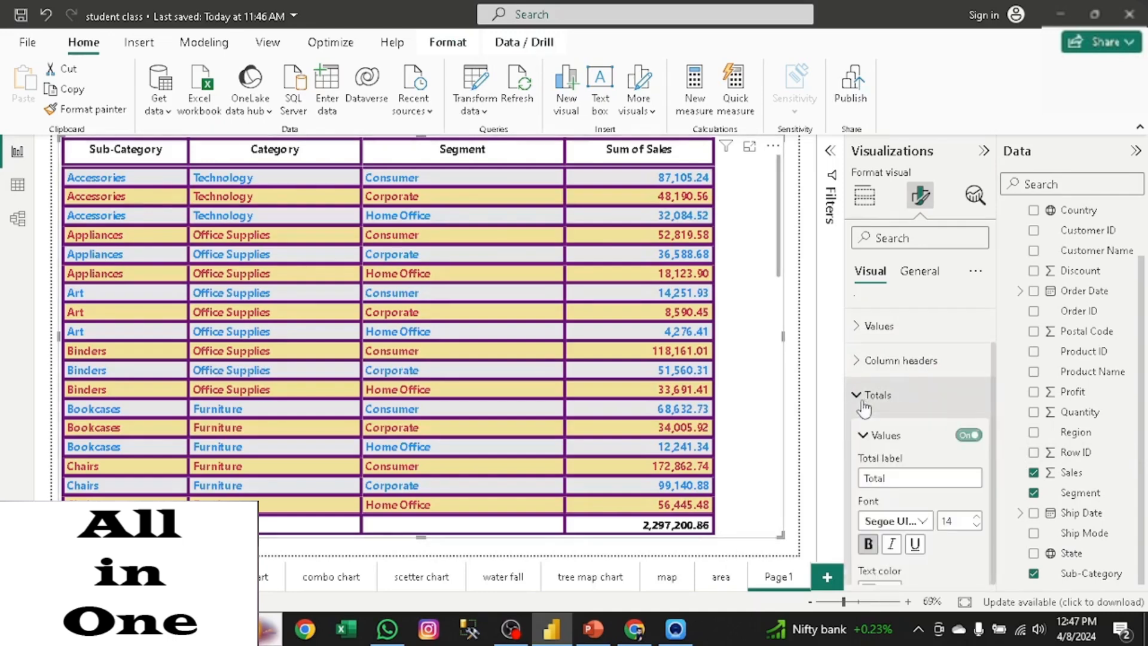
scroll(994, 420, down, 3)
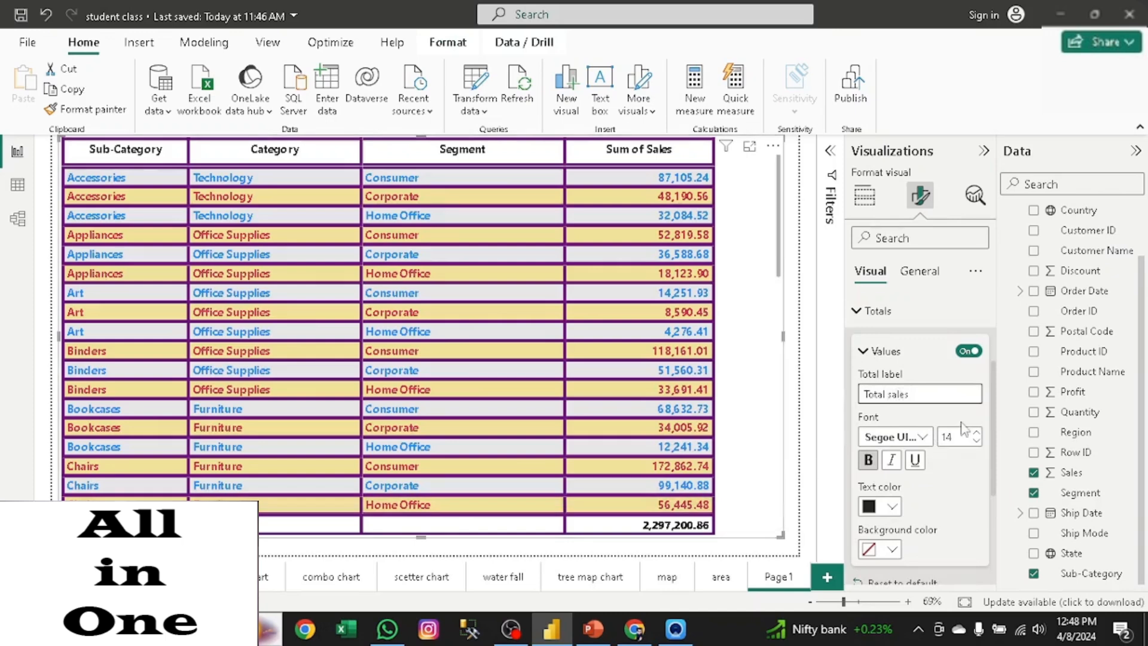
click(923, 438)
click(955, 435)
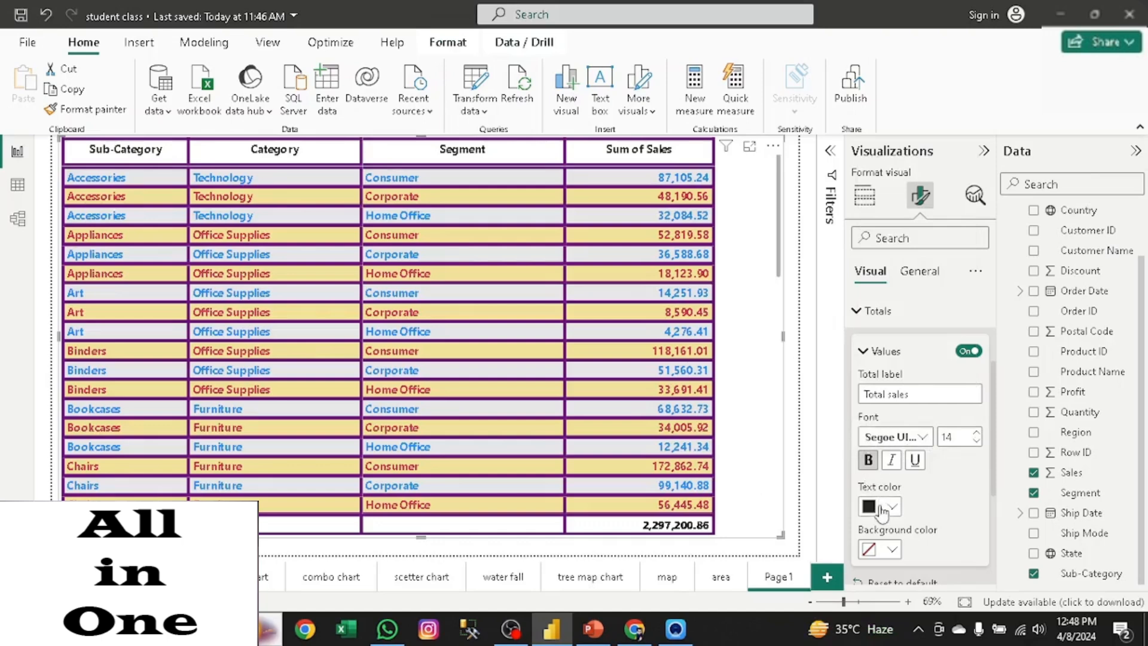
scroll(980, 491, down, 1)
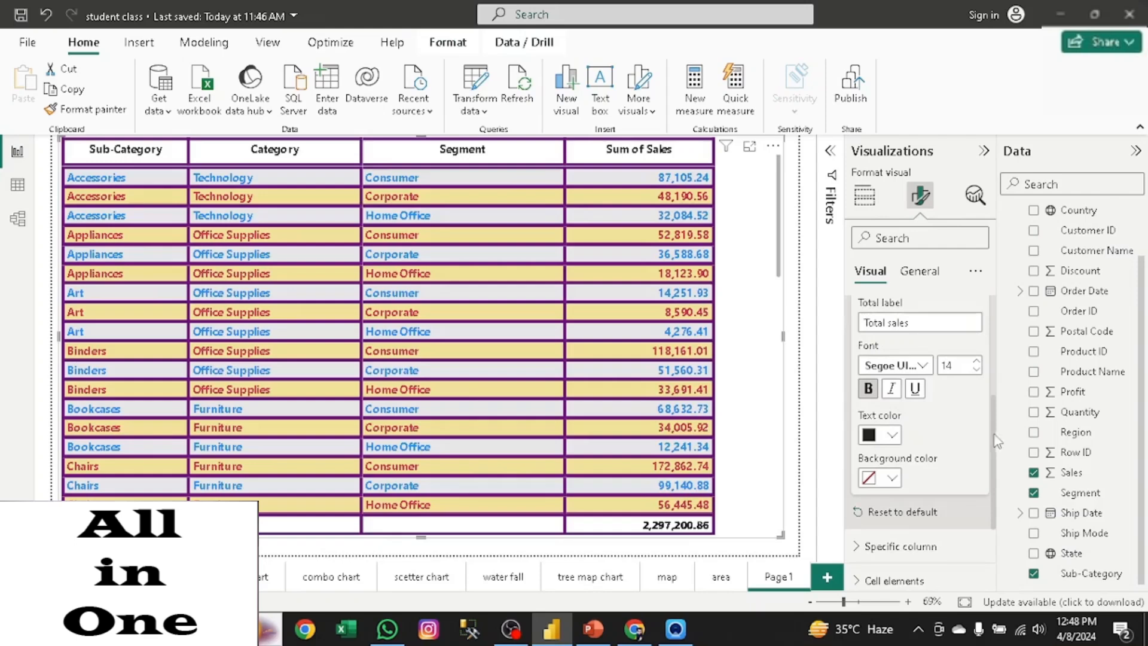
scroll(993, 441, up, 1)
click(856, 345)
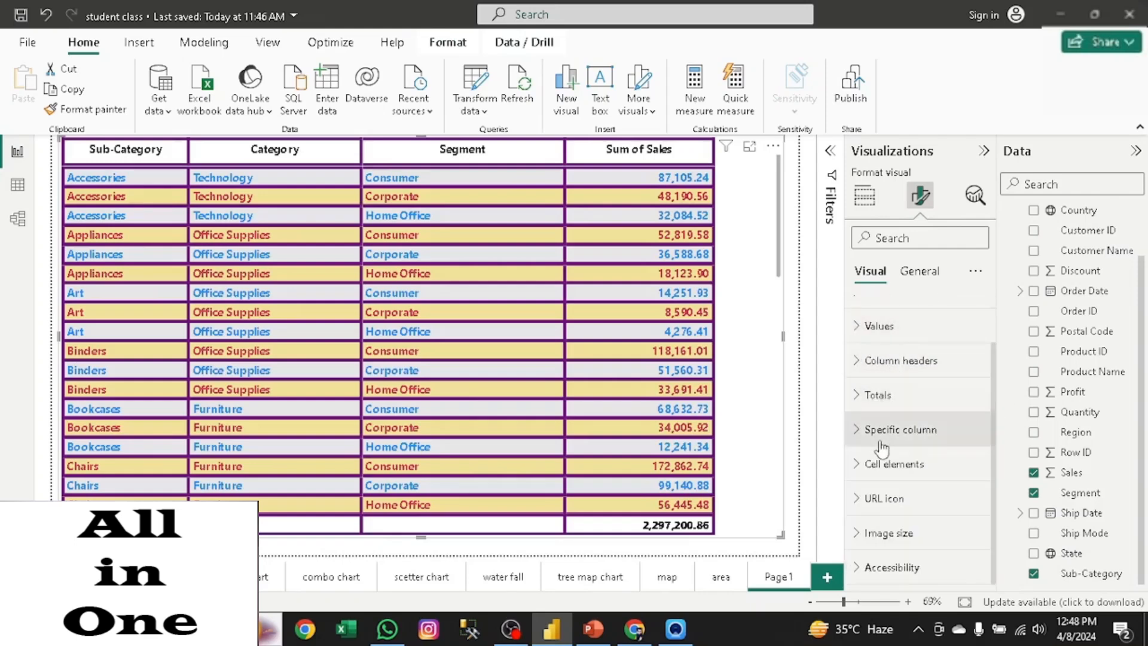
Step: Choose the Category column for column-specific formatting and apply its settings to the header and total as well
click(858, 429)
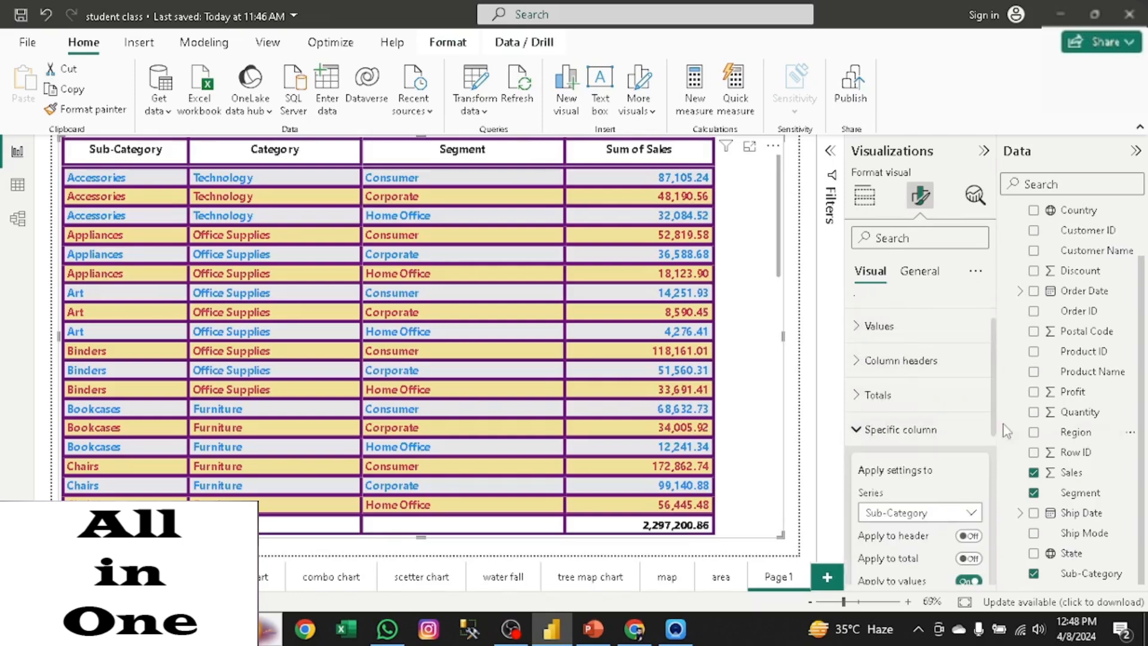
scroll(990, 422, down, 3)
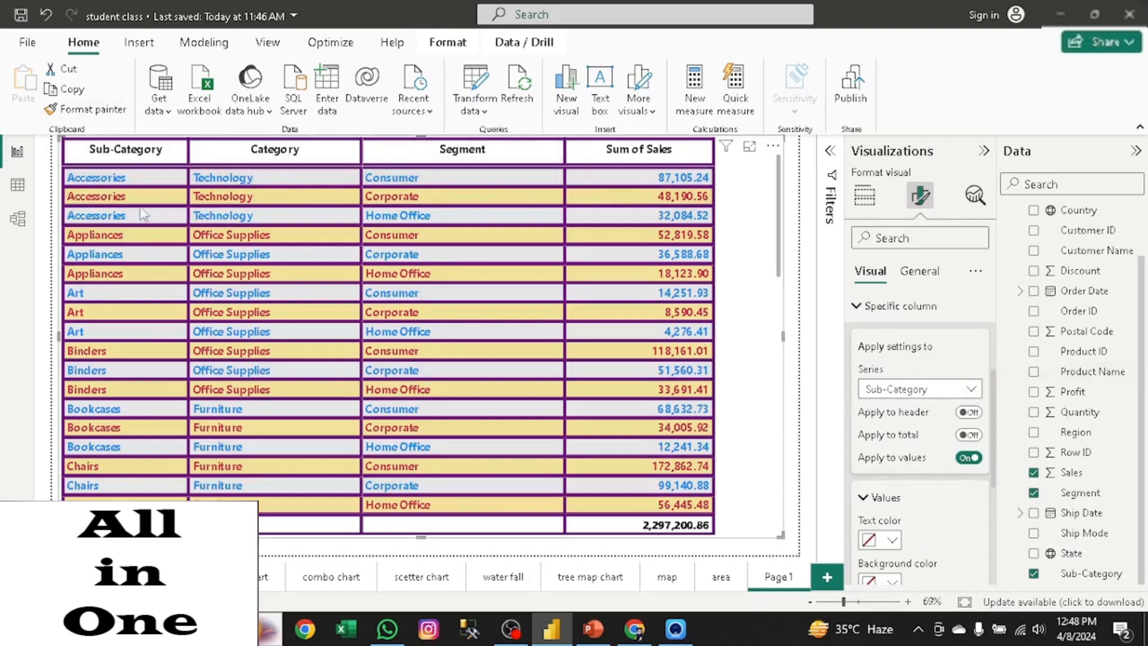
click(969, 389)
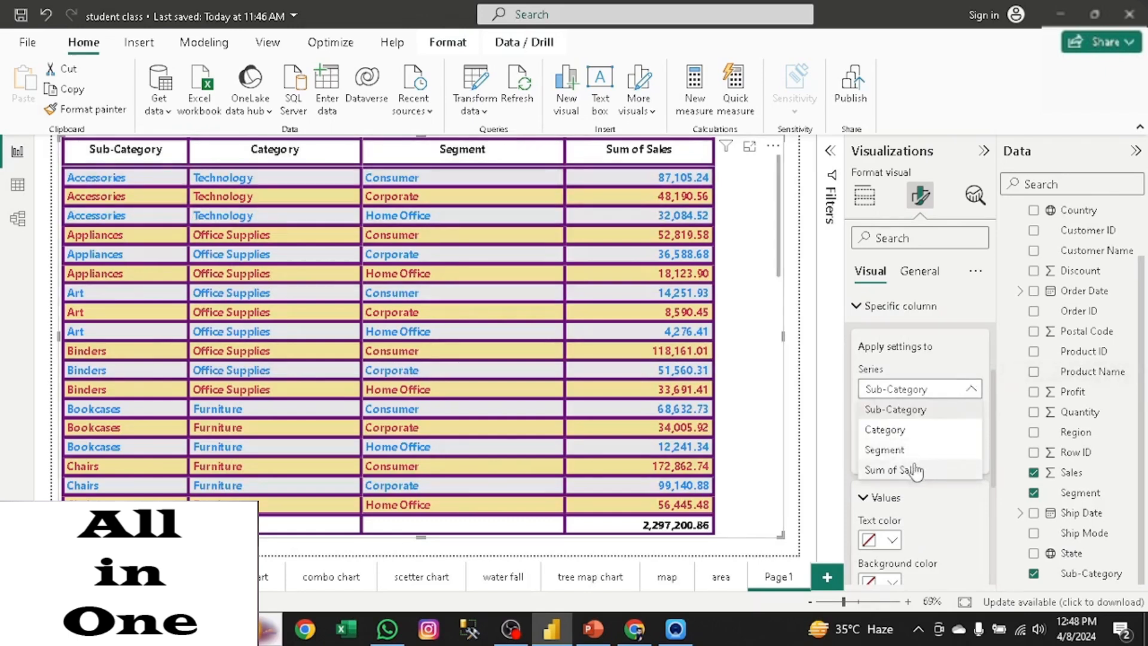
click(878, 429)
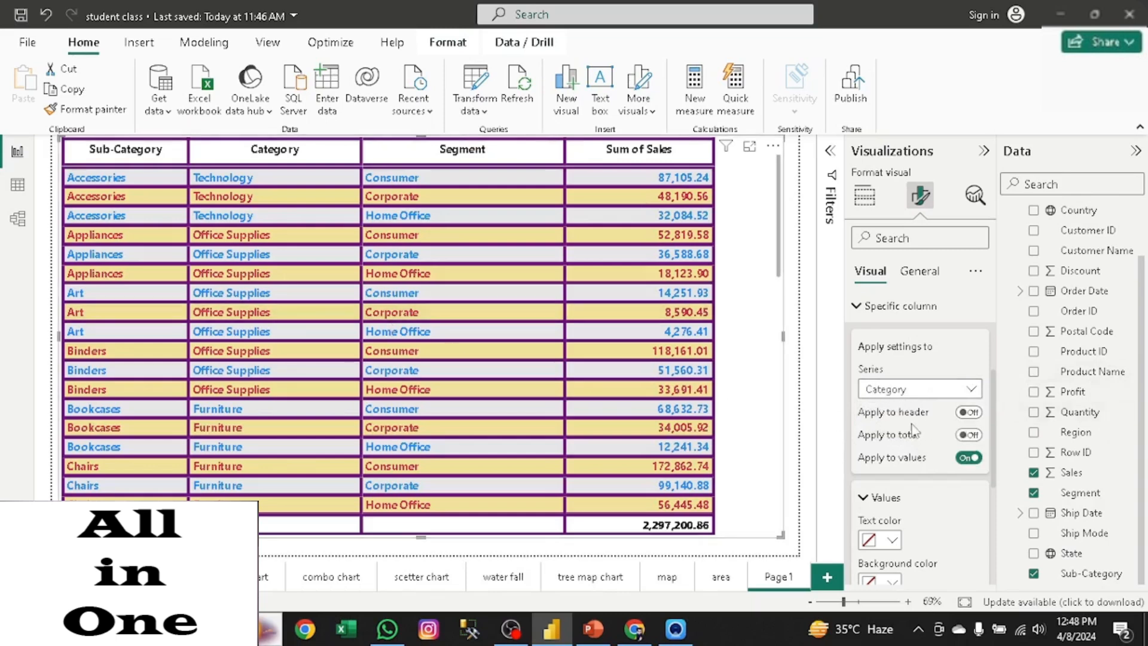
click(968, 412)
click(969, 435)
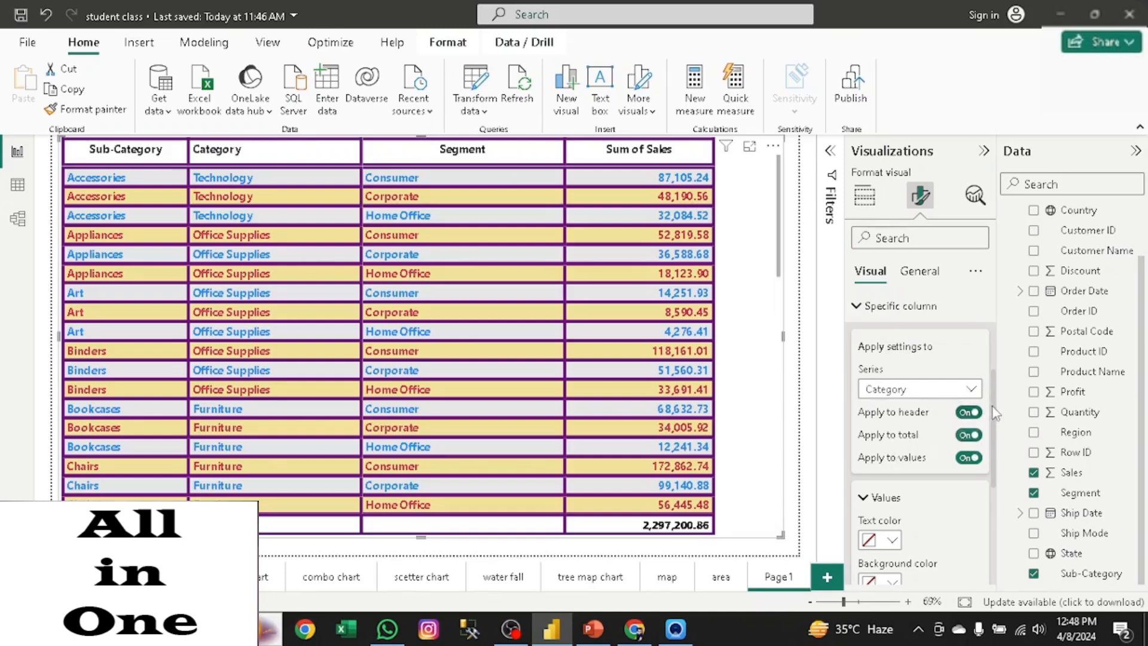
Step: Try red text on the Category column and undo that color change
drag(995, 400, 997, 453)
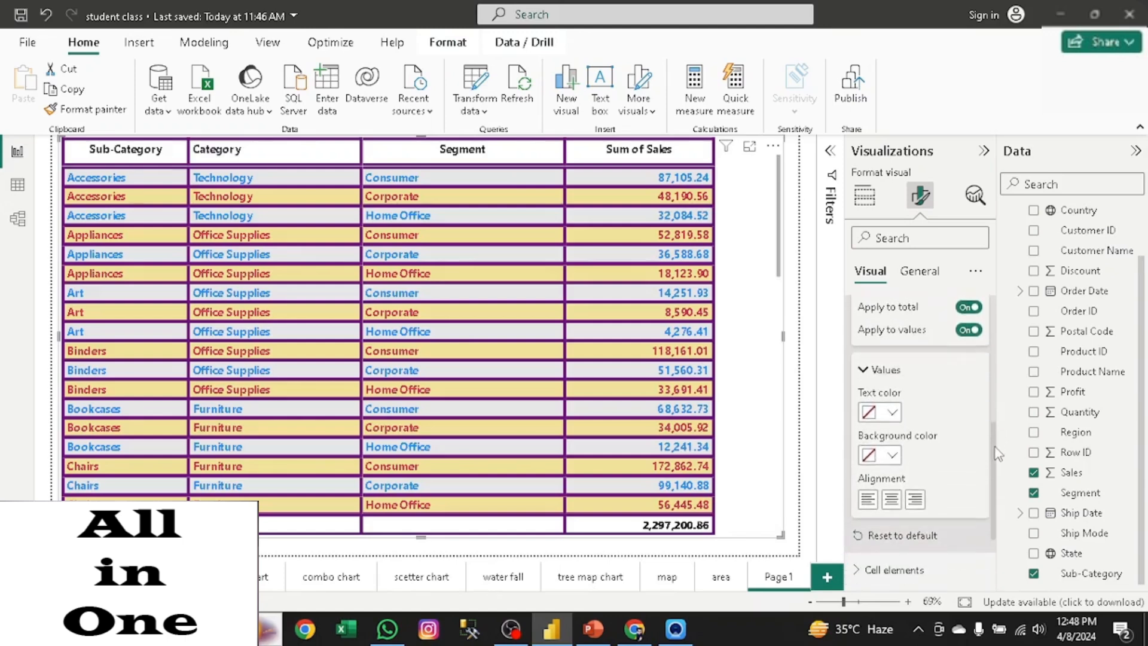
click(893, 414)
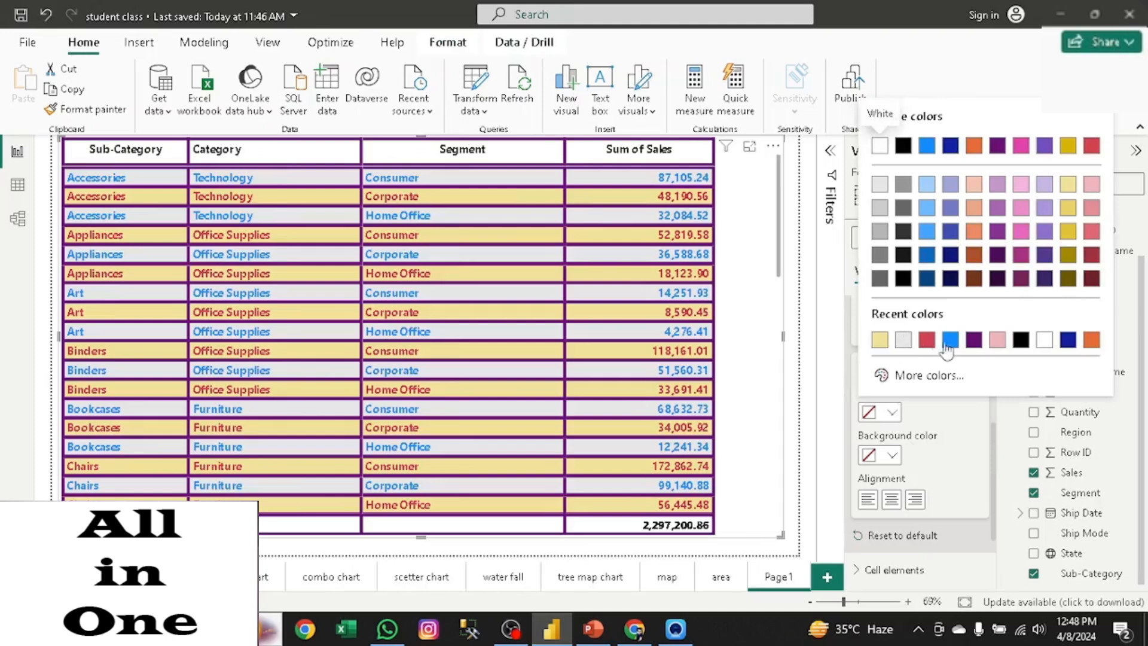
click(927, 340)
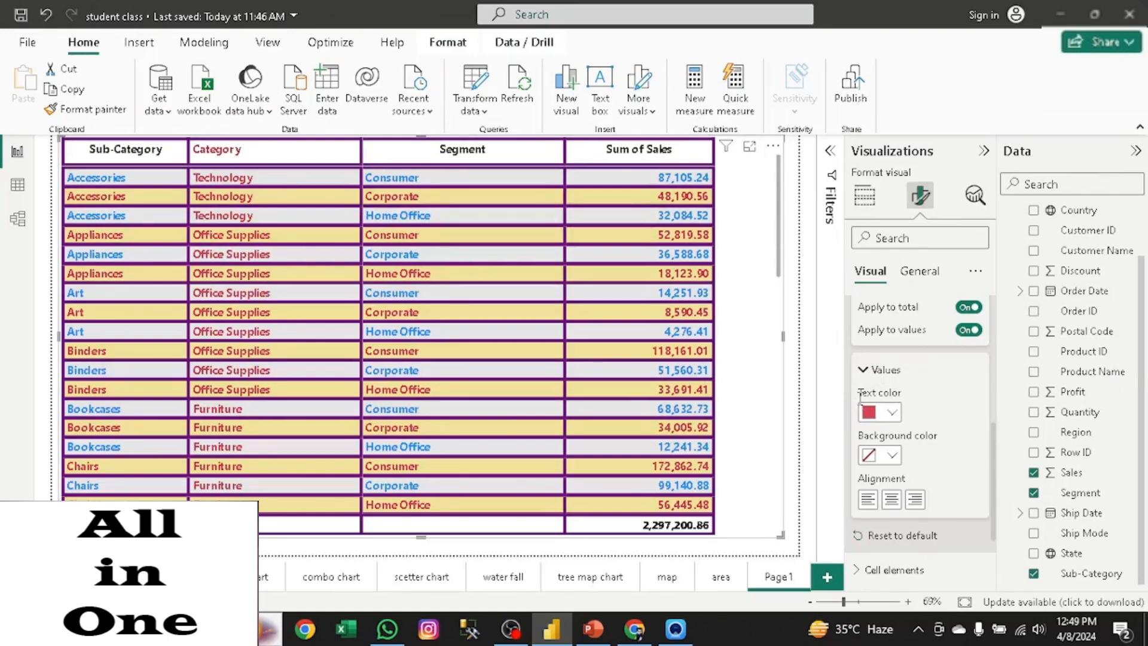
key(ctrl+z)
click(892, 413)
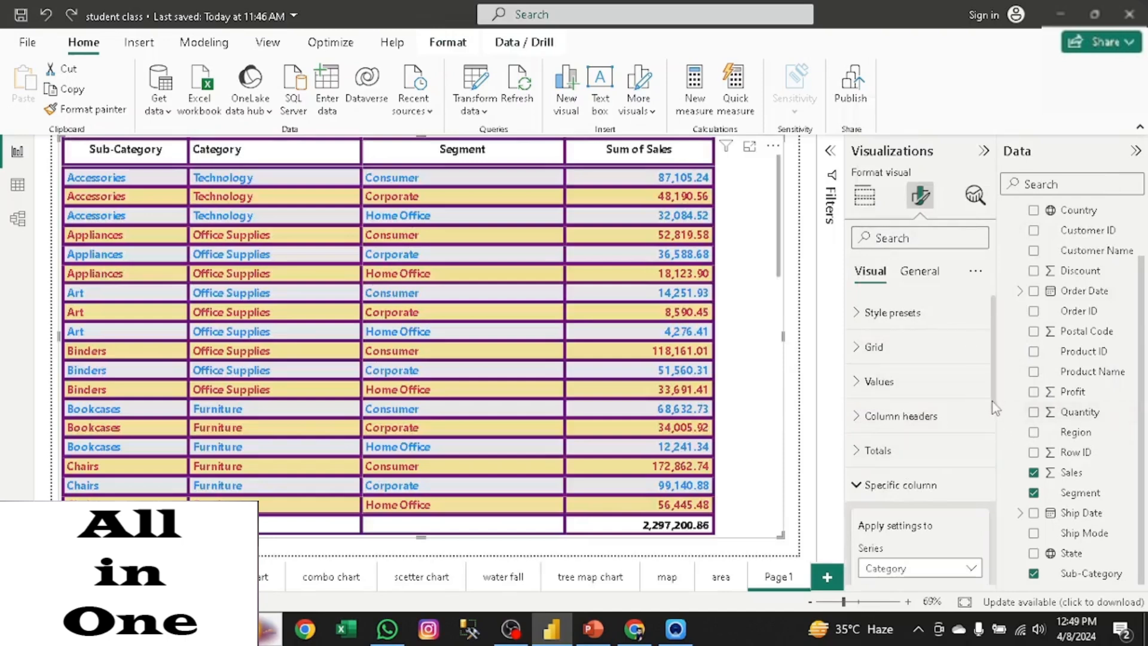
Step: Center-align the Category column through its column-specific settings
scroll(994, 408, down, 5)
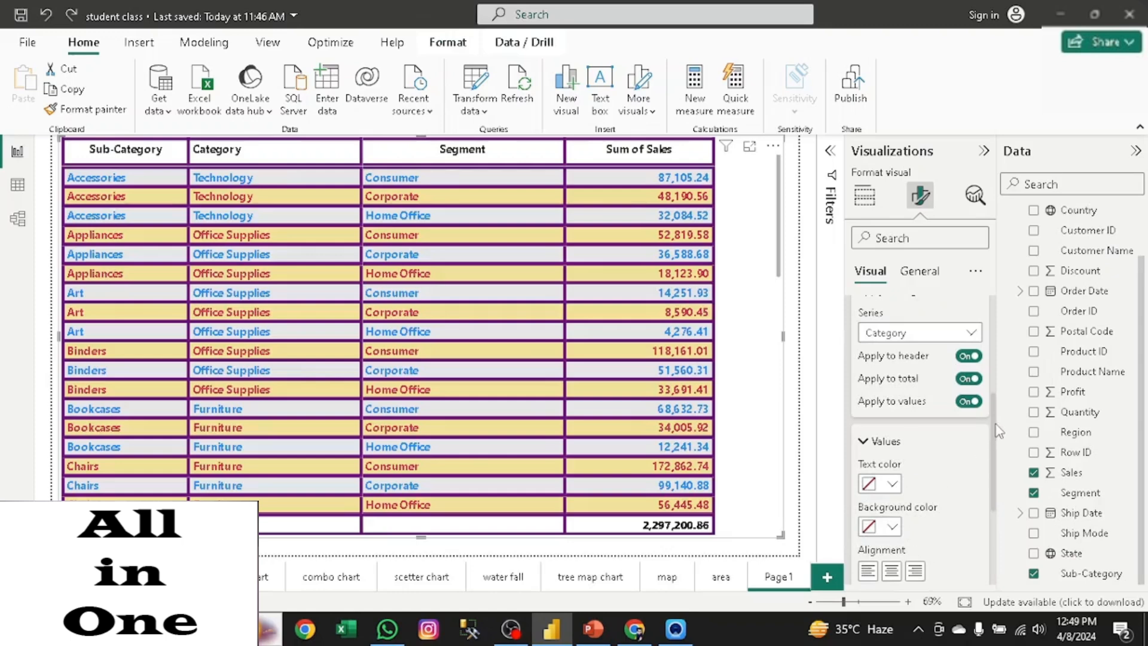
scroll(985, 432, down, 2)
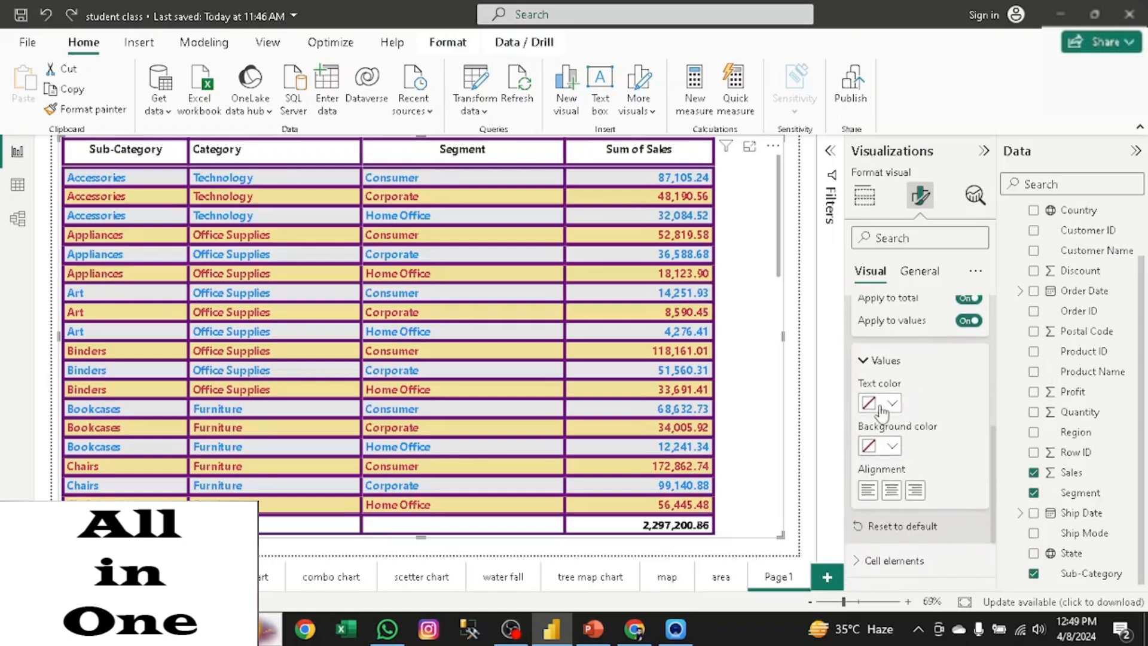
click(891, 499)
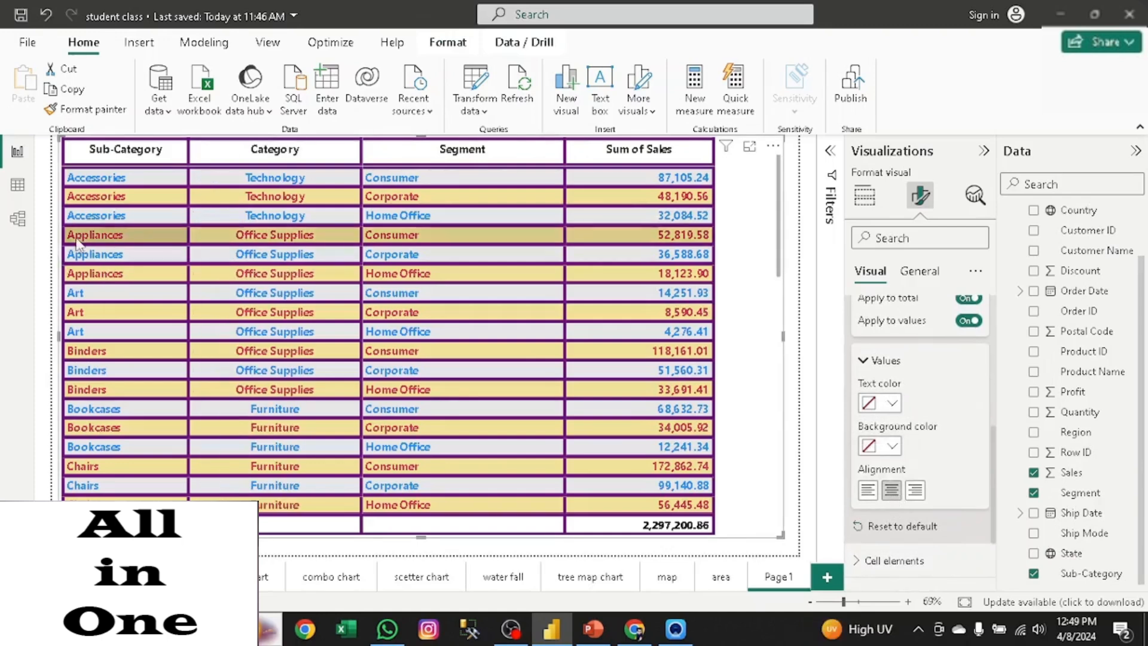
Step: Apply column-specific settings to the Sub-Category column's header and total, and center-align the column
scroll(994, 472, up, 2)
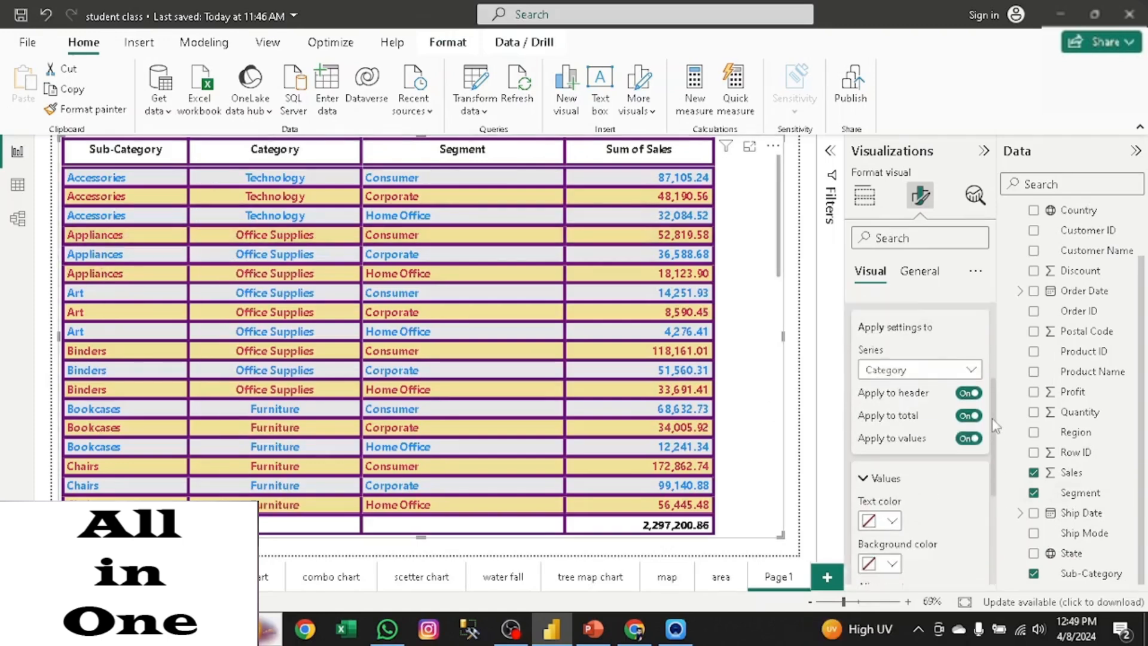
click(971, 374)
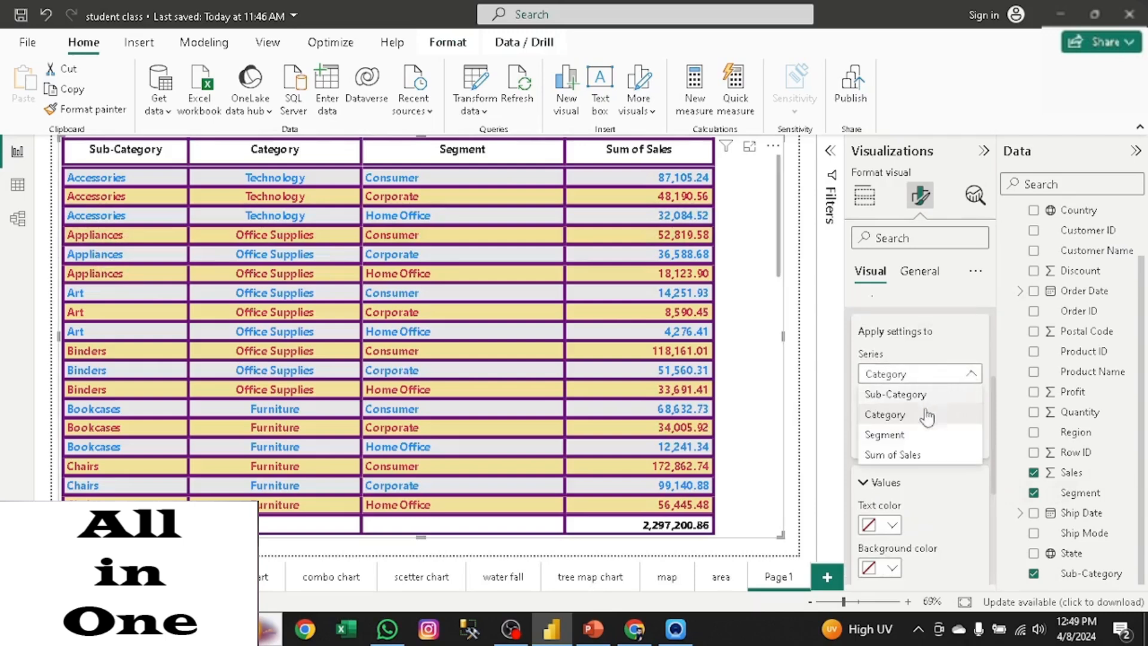
click(903, 394)
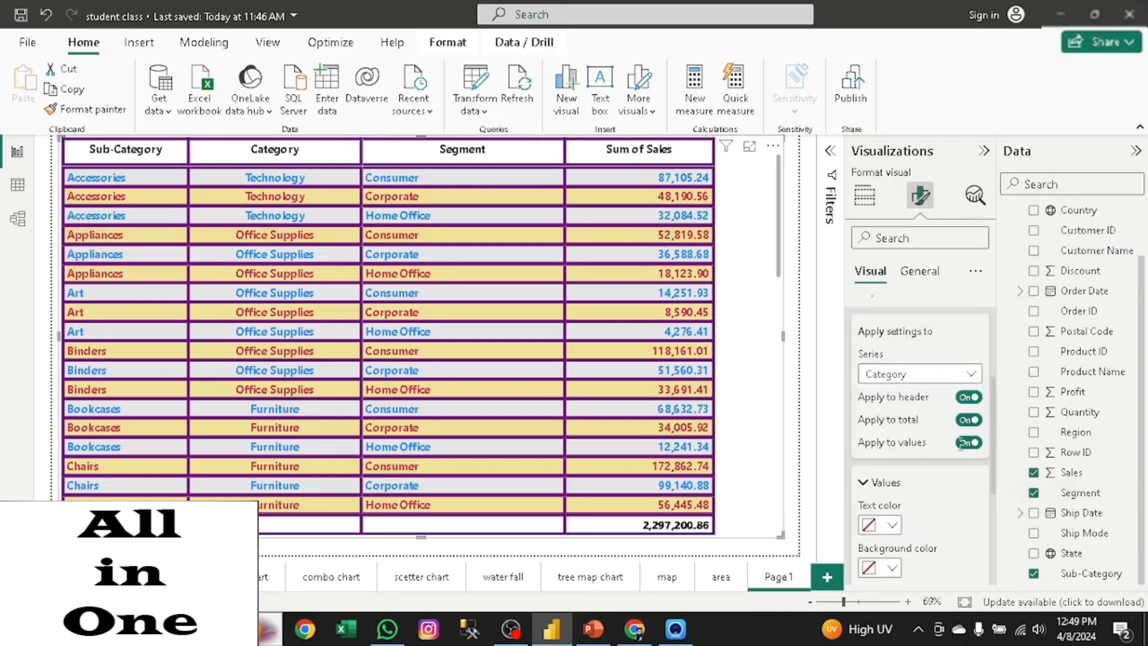
click(968, 396)
click(969, 419)
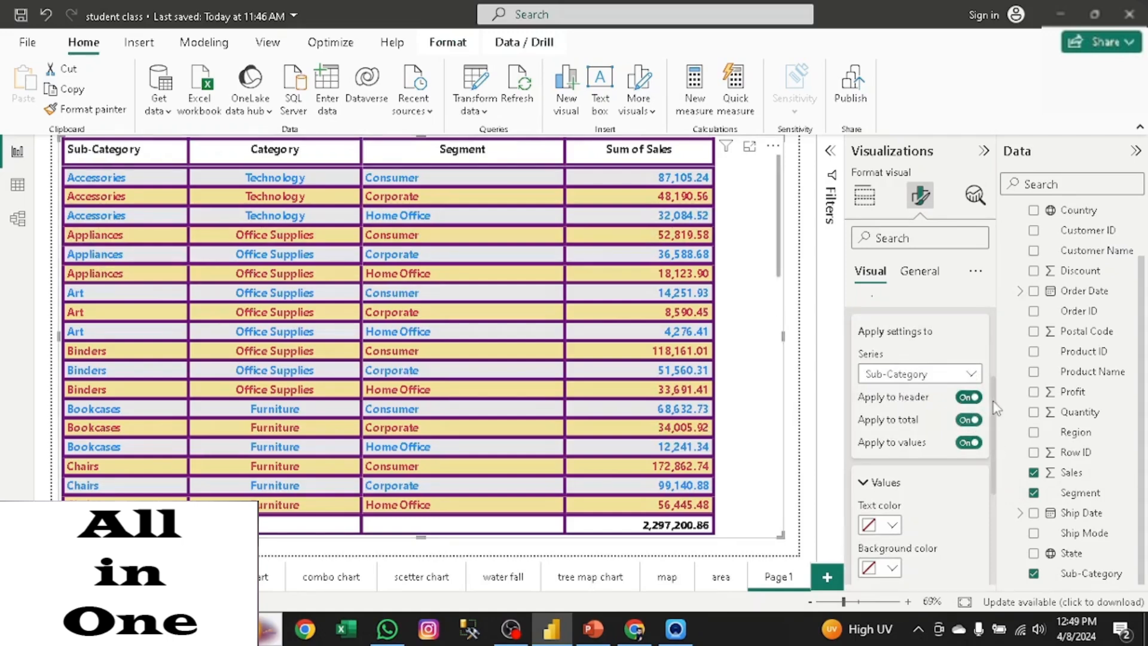
scroll(980, 419, down, 3)
click(891, 482)
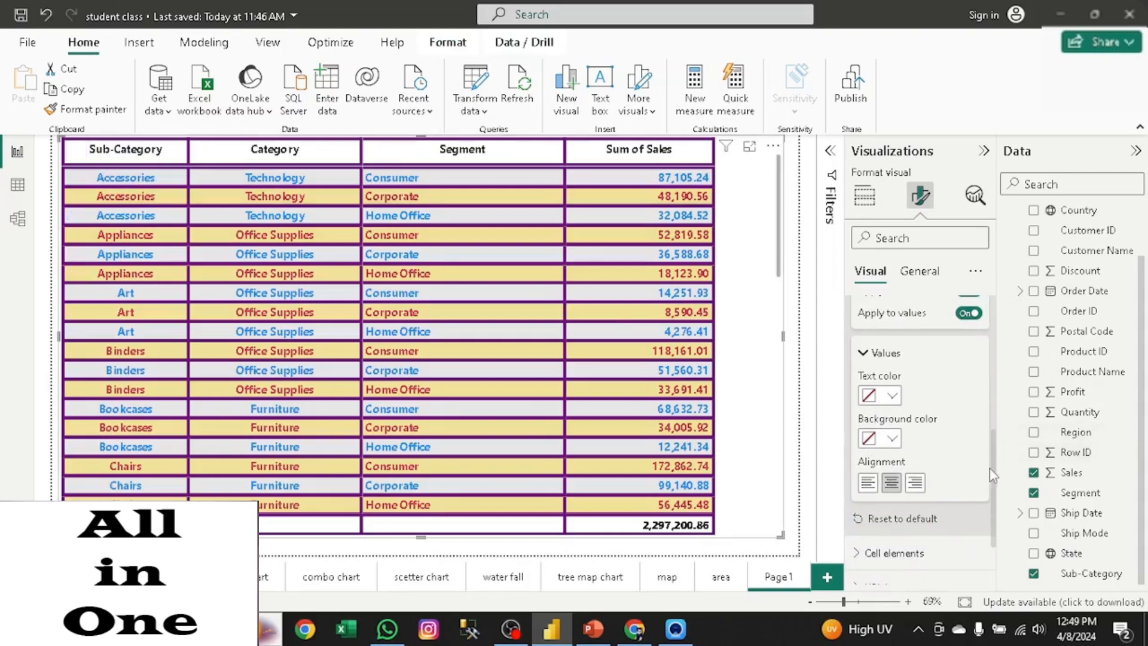
Step: Center-align the Segment column's values through its column-specific settings
scroll(990, 470, down, 1)
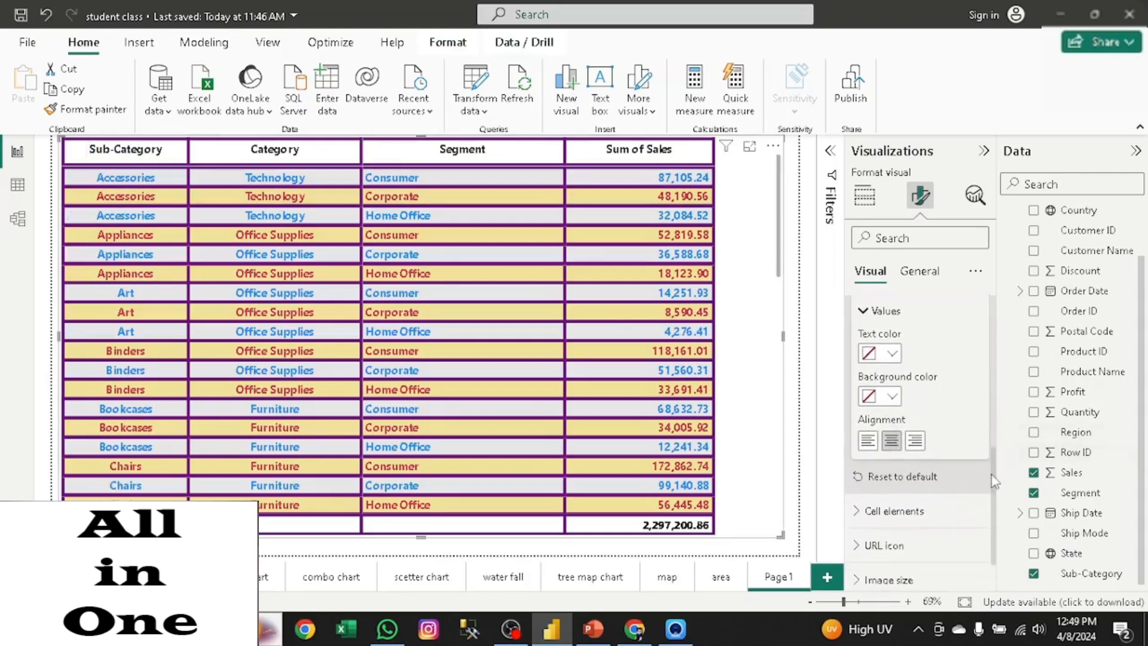
drag(994, 481, 993, 454)
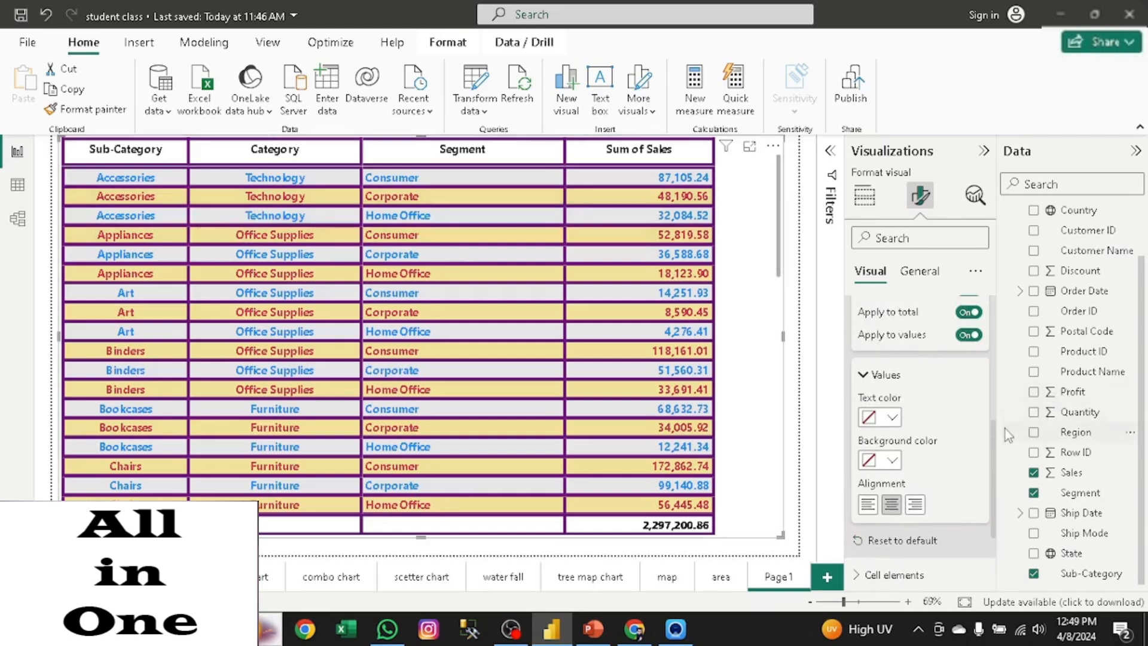
scroll(981, 418, up, 2)
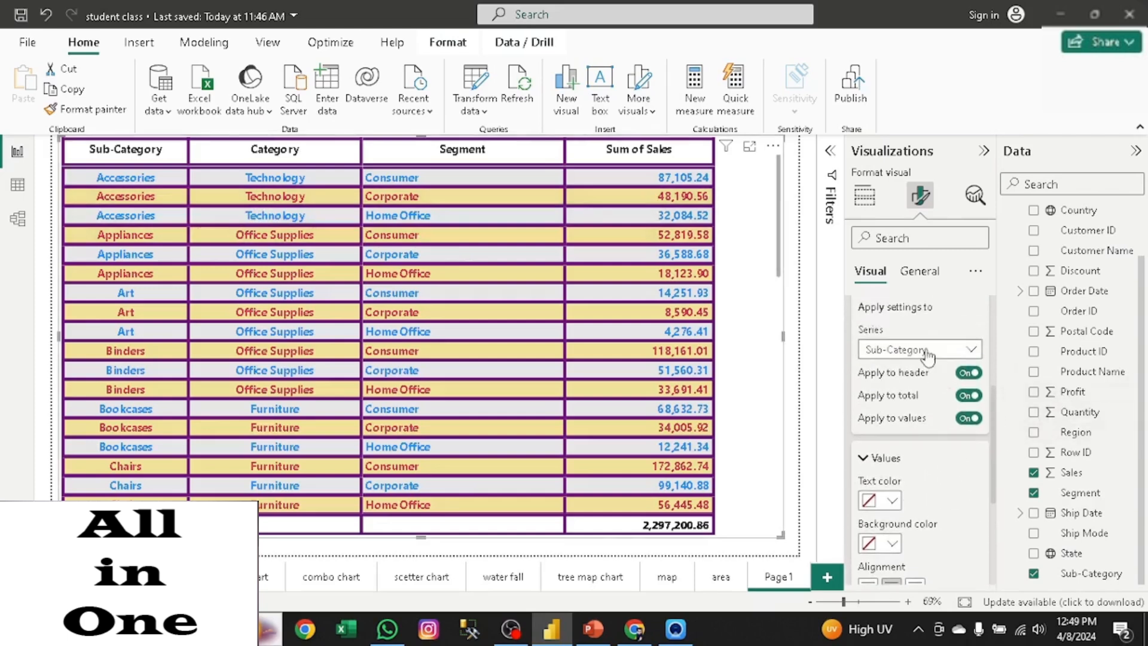
click(923, 352)
click(883, 410)
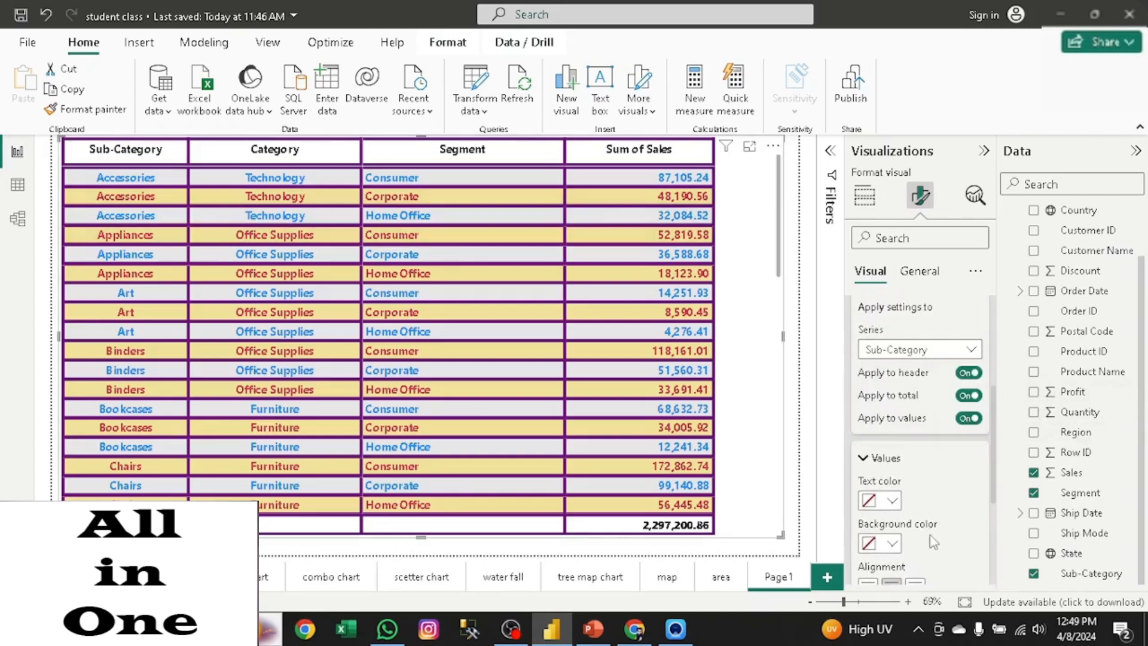
click(890, 582)
Step: Center-align the Sum of Sales column's values and close the column-specific settings
click(955, 349)
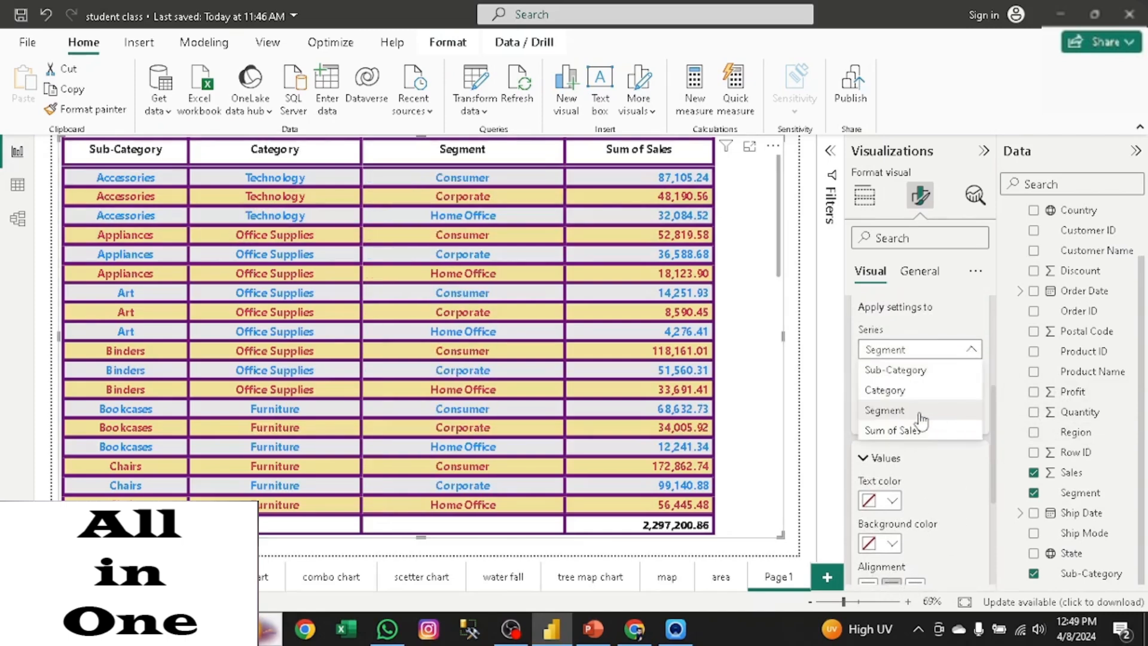
click(902, 431)
click(890, 582)
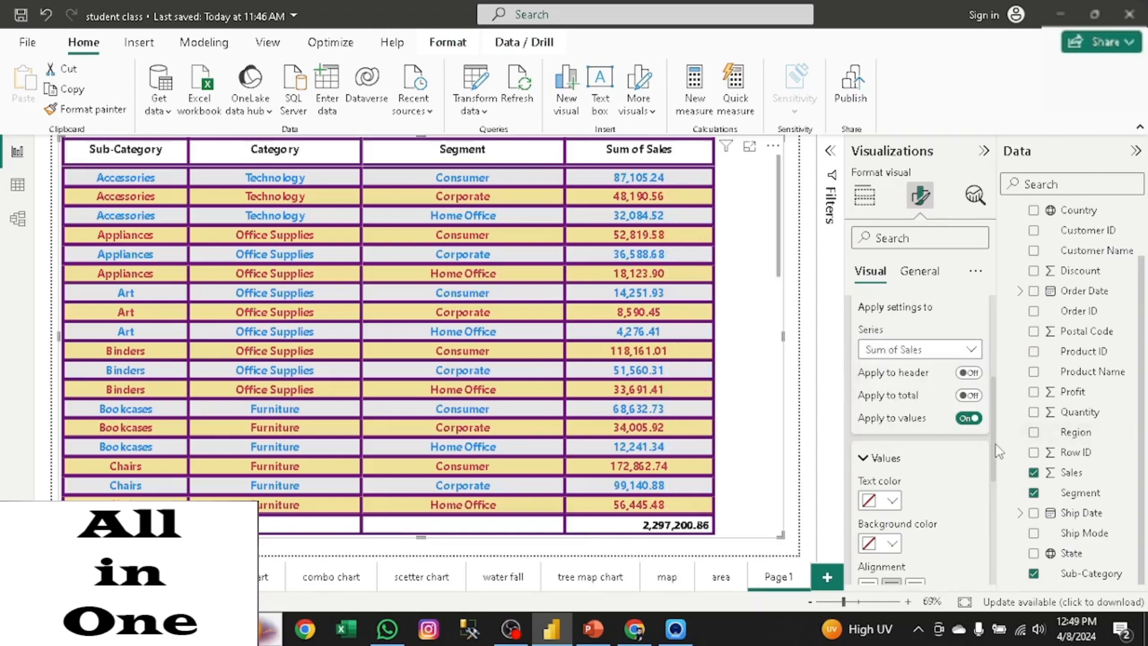
scroll(928, 384, up, 2)
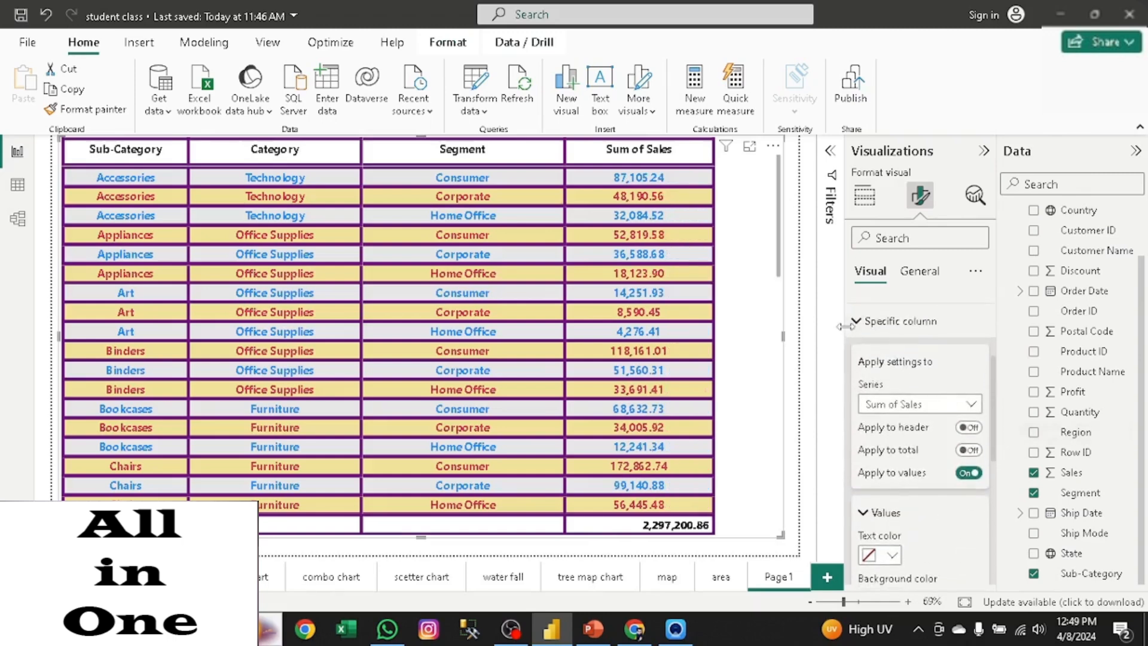
click(858, 321)
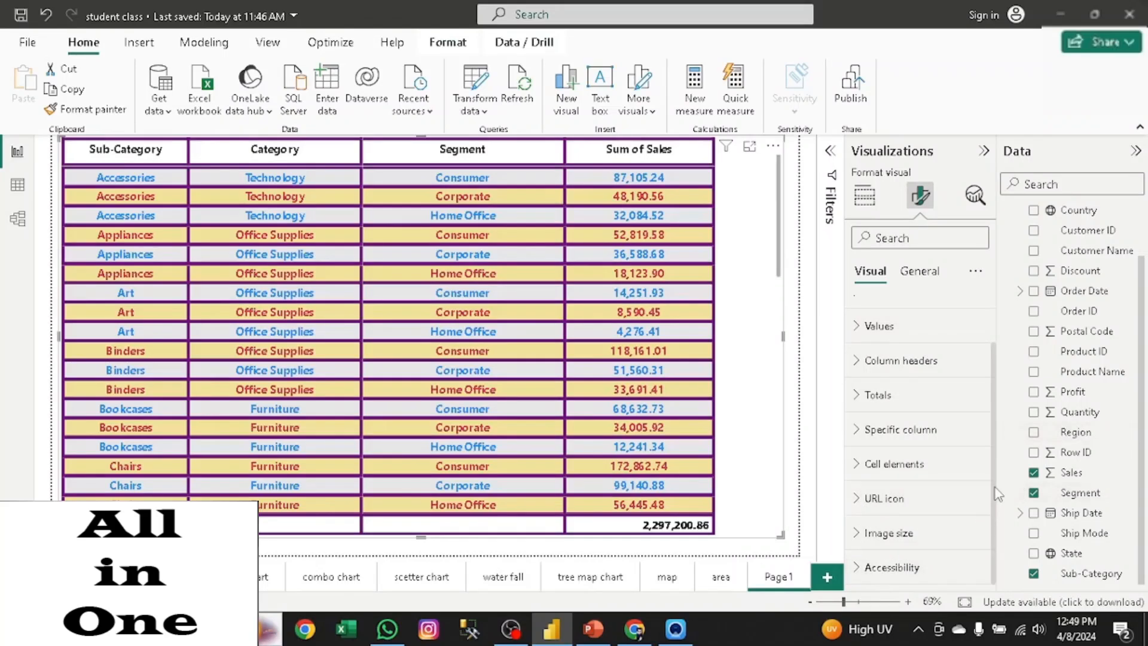
Step: Set the table's accessibility row name to refer to rows by Category
click(891, 502)
click(886, 500)
click(853, 568)
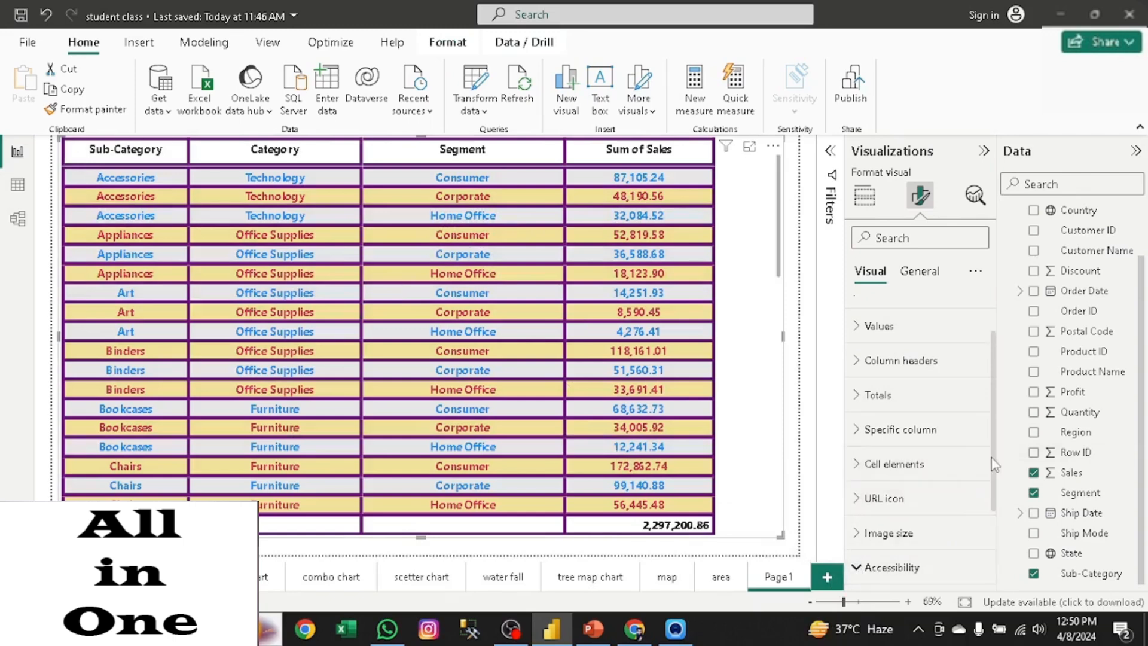
scroll(991, 457, down, 3)
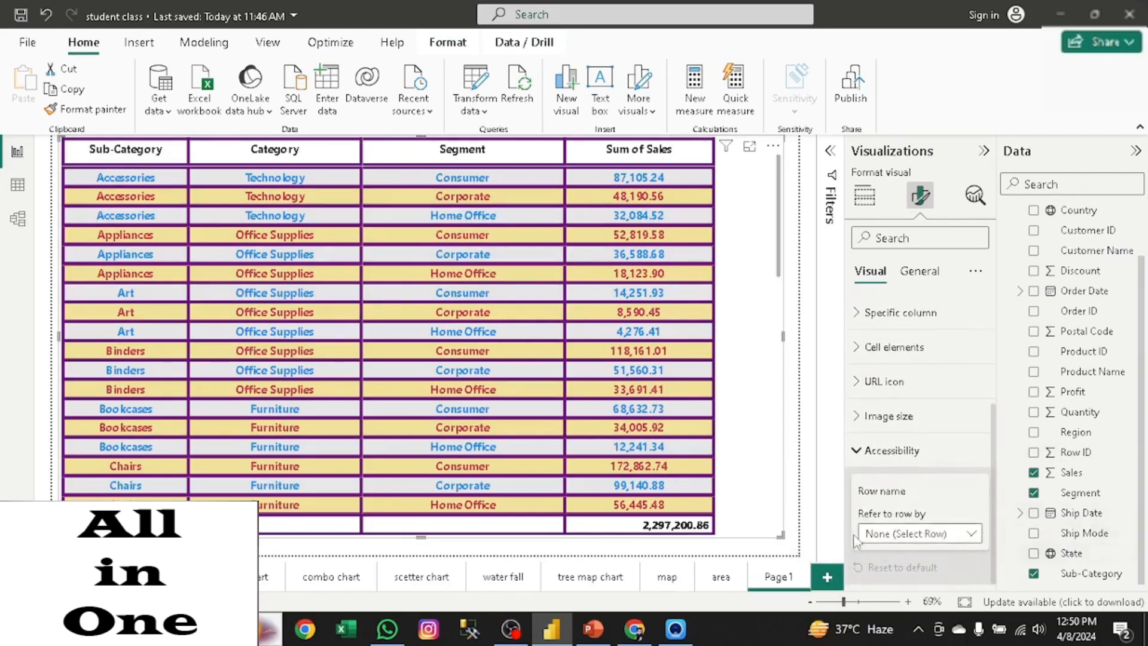
click(953, 537)
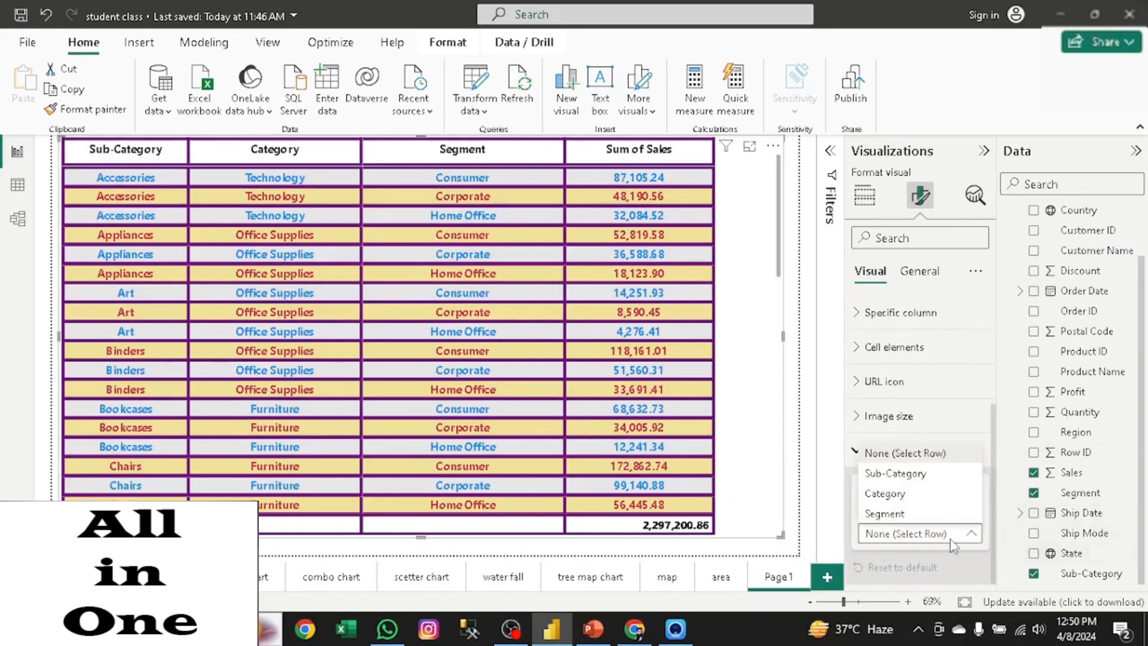
click(892, 498)
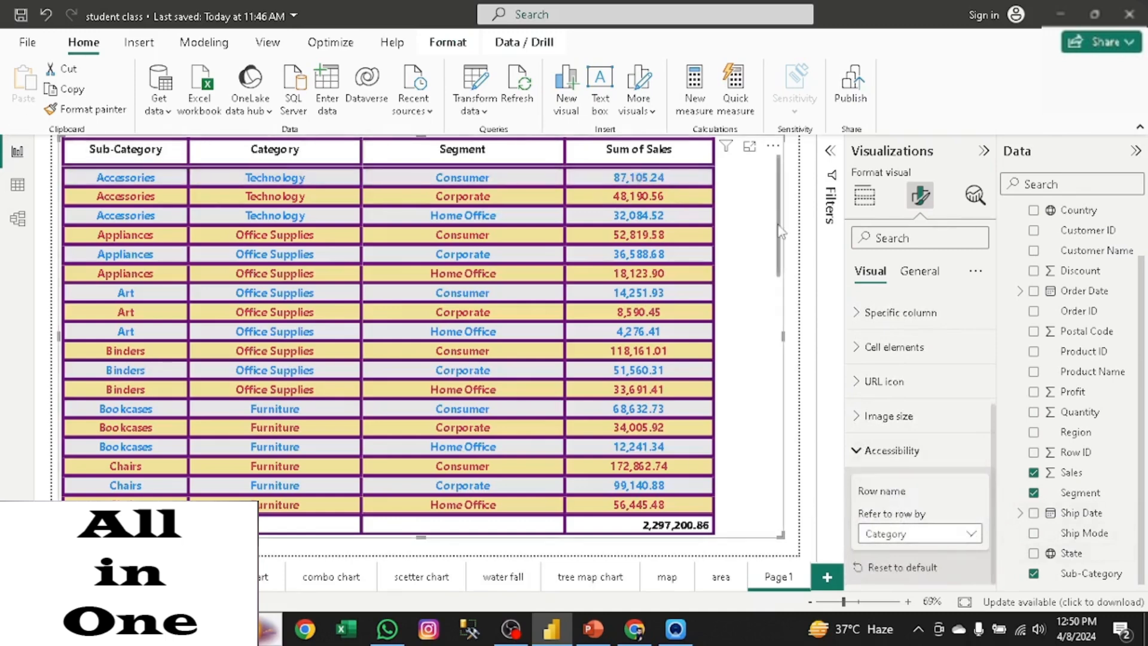
scroll(782, 230, down, 10)
scroll(782, 230, up, 10)
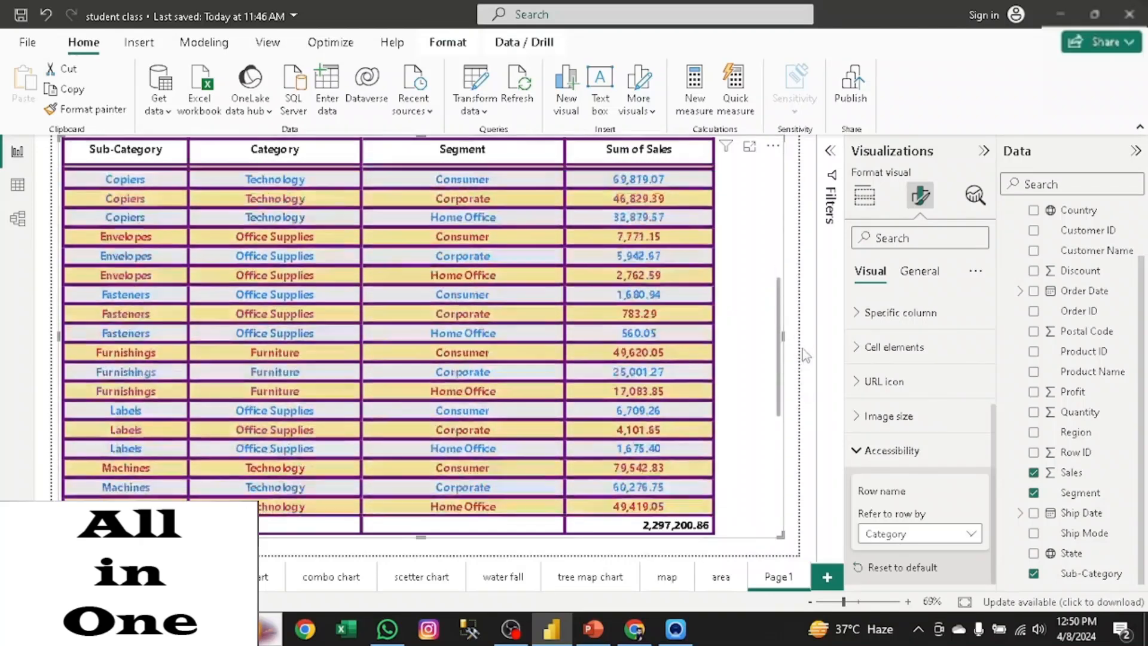
click(969, 533)
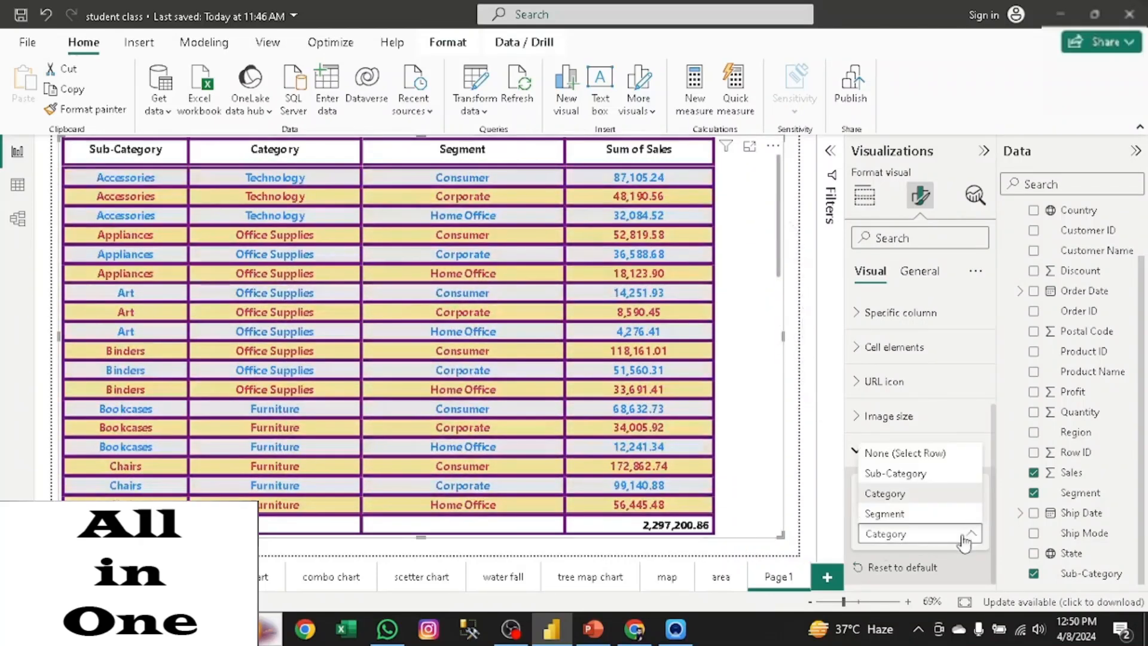
click(881, 453)
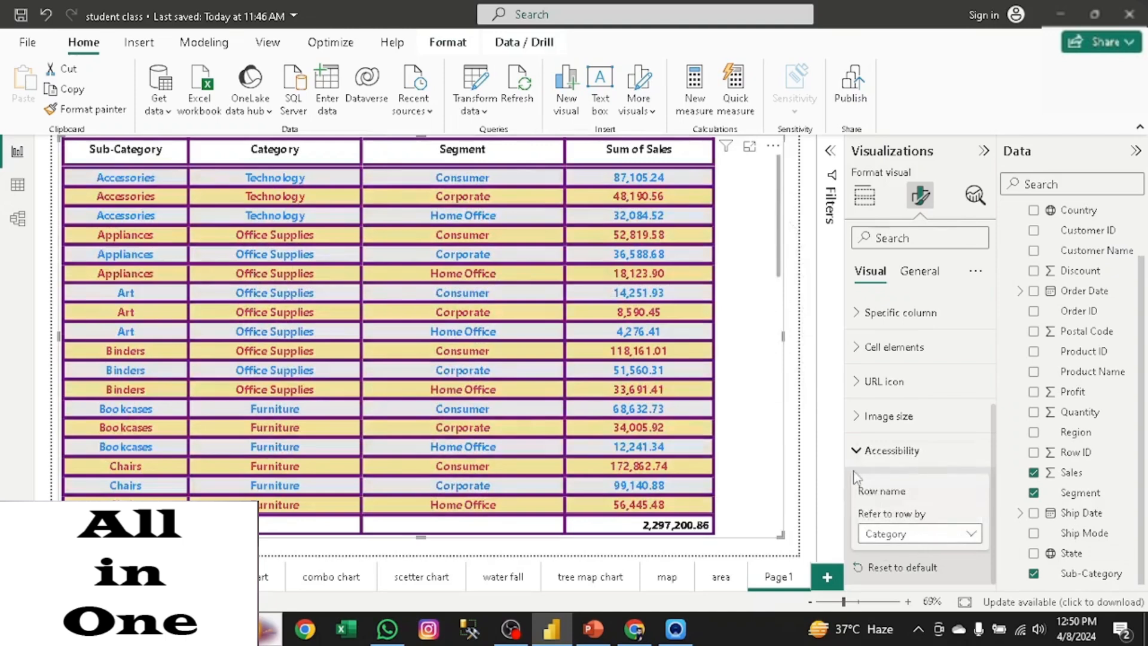
click(851, 453)
Step: Turn on the table's title and set its text to "Information"
click(917, 272)
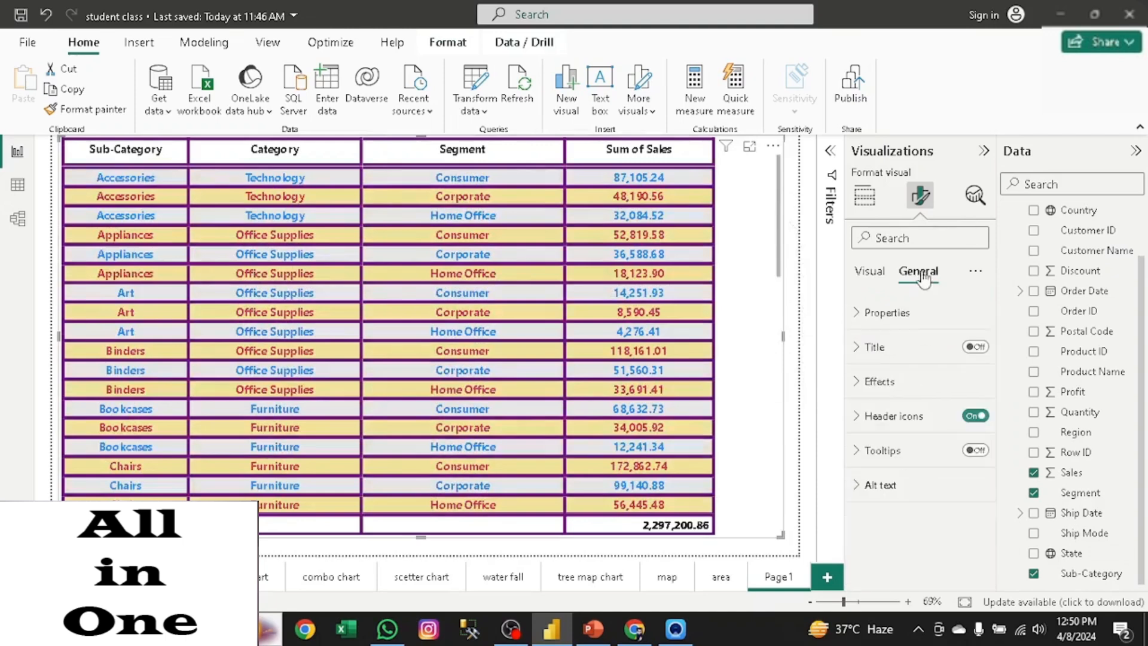
click(975, 348)
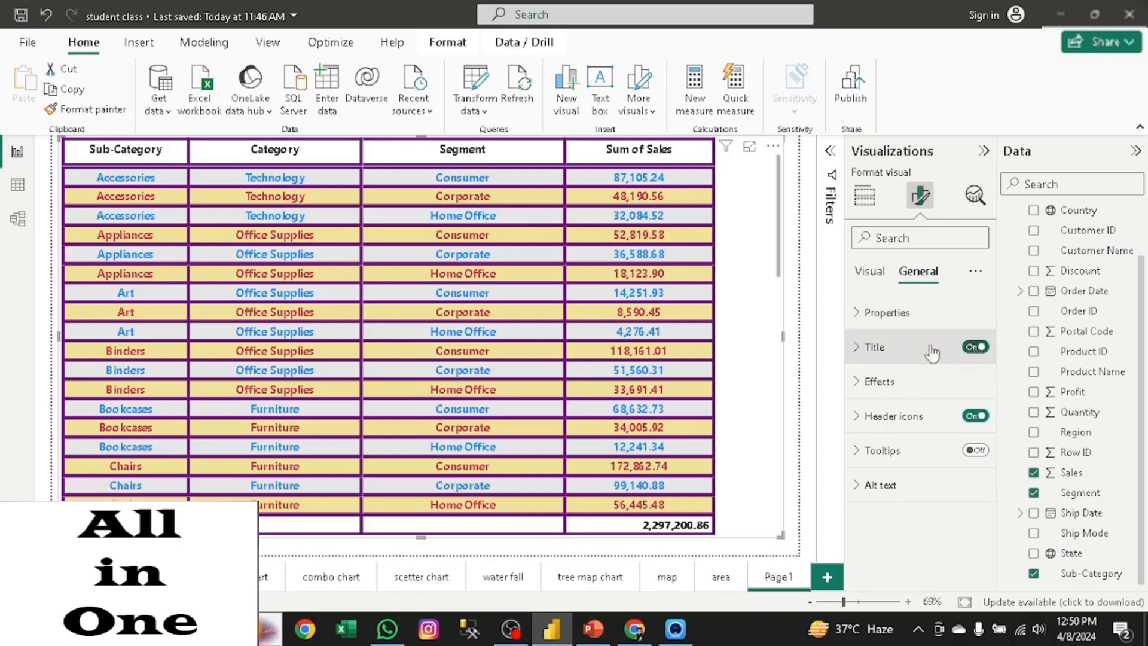
click(874, 347)
click(882, 432)
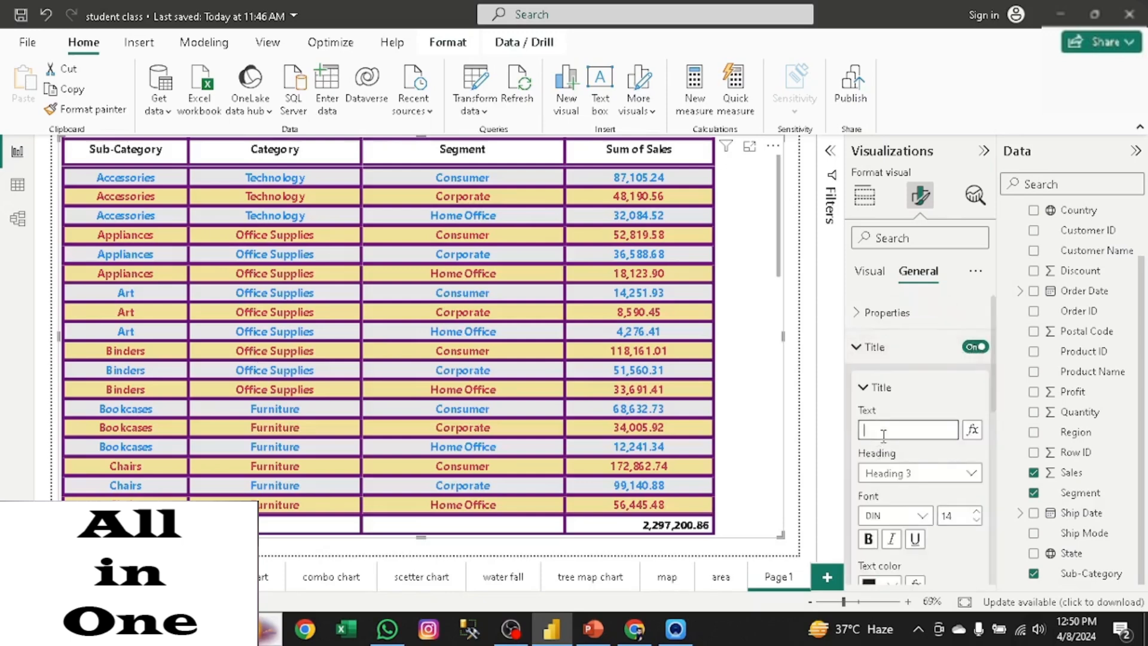
text(Infoe)
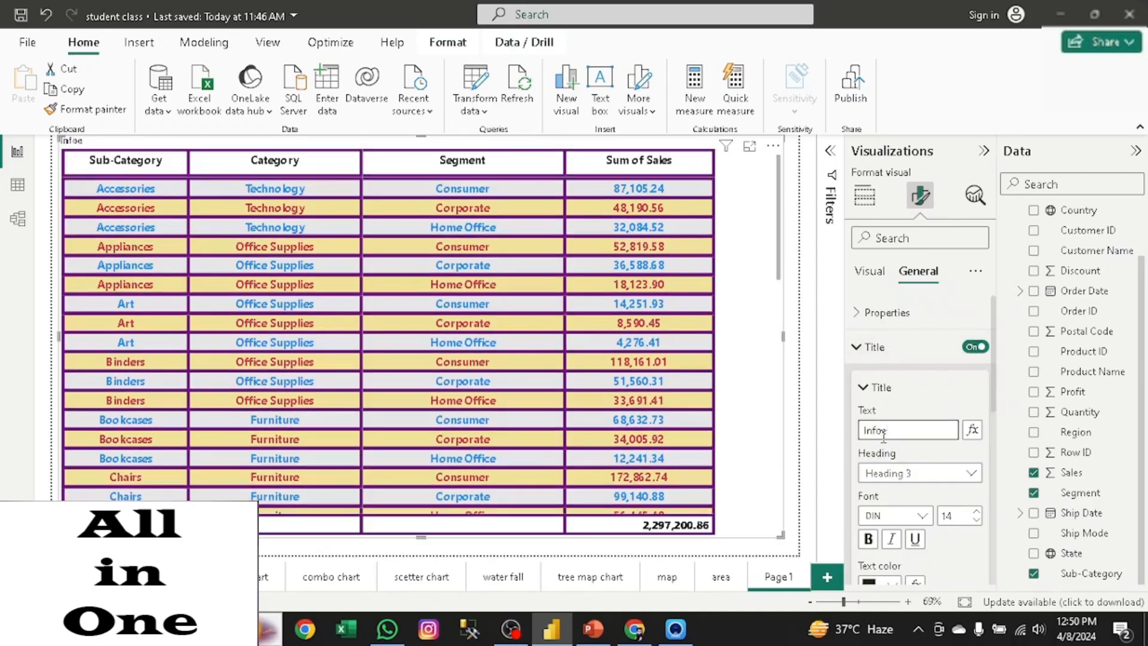
key(BackSpace)
text(rmation)
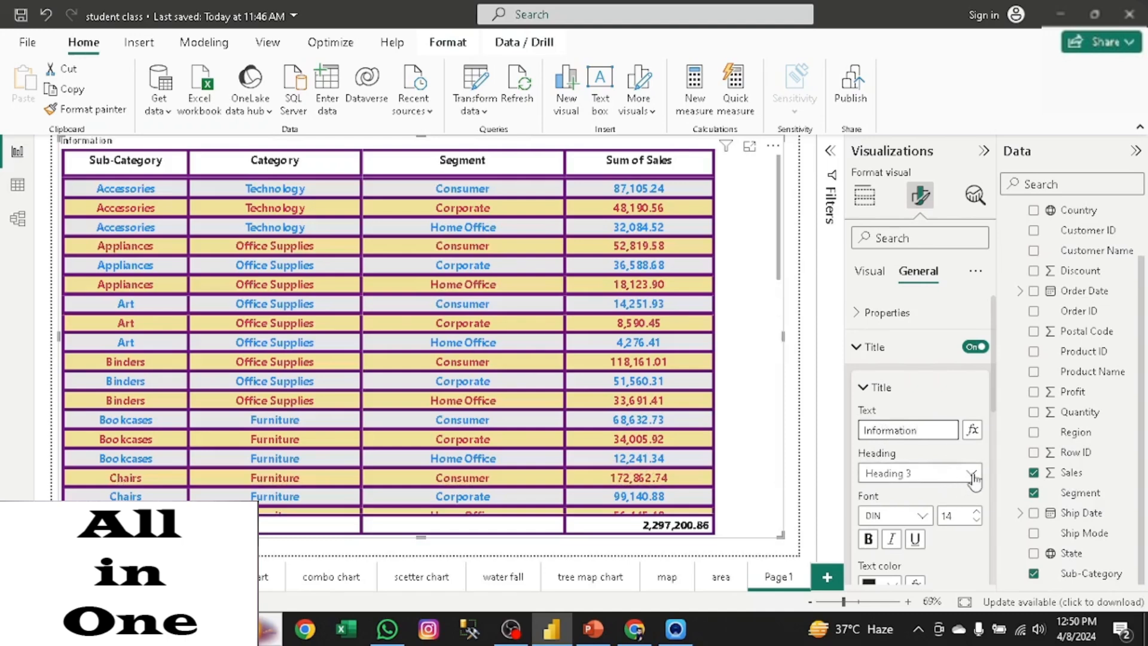
Step: Format the table title in bold Arial Black and center it horizontally
click(923, 516)
click(914, 264)
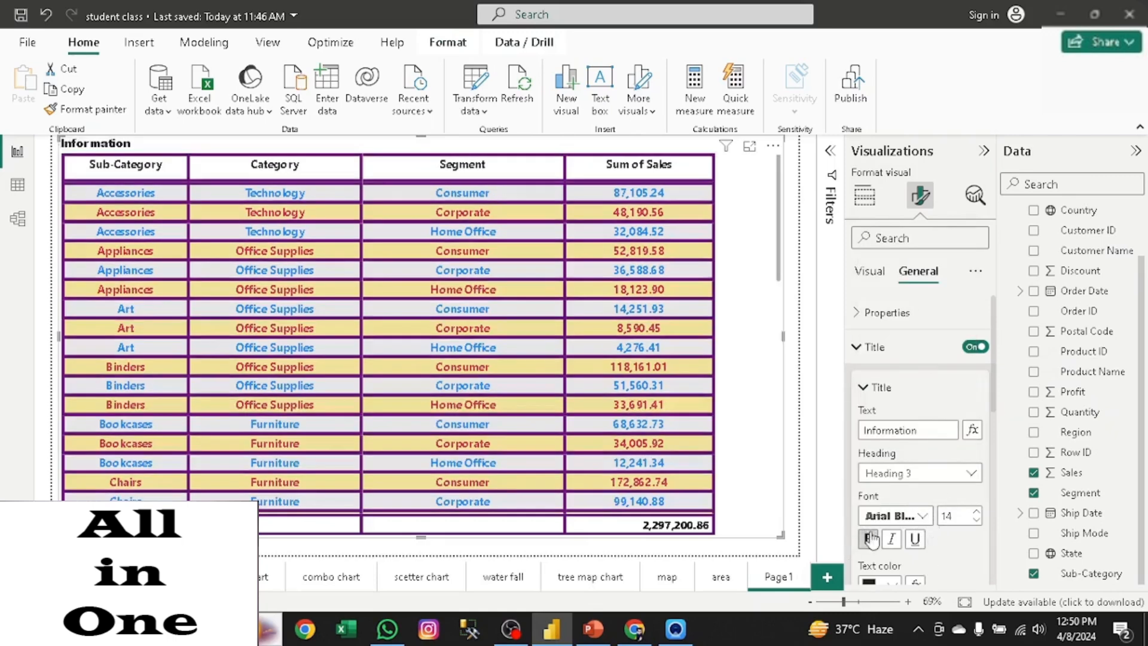
click(871, 540)
scroll(995, 397, down, 3)
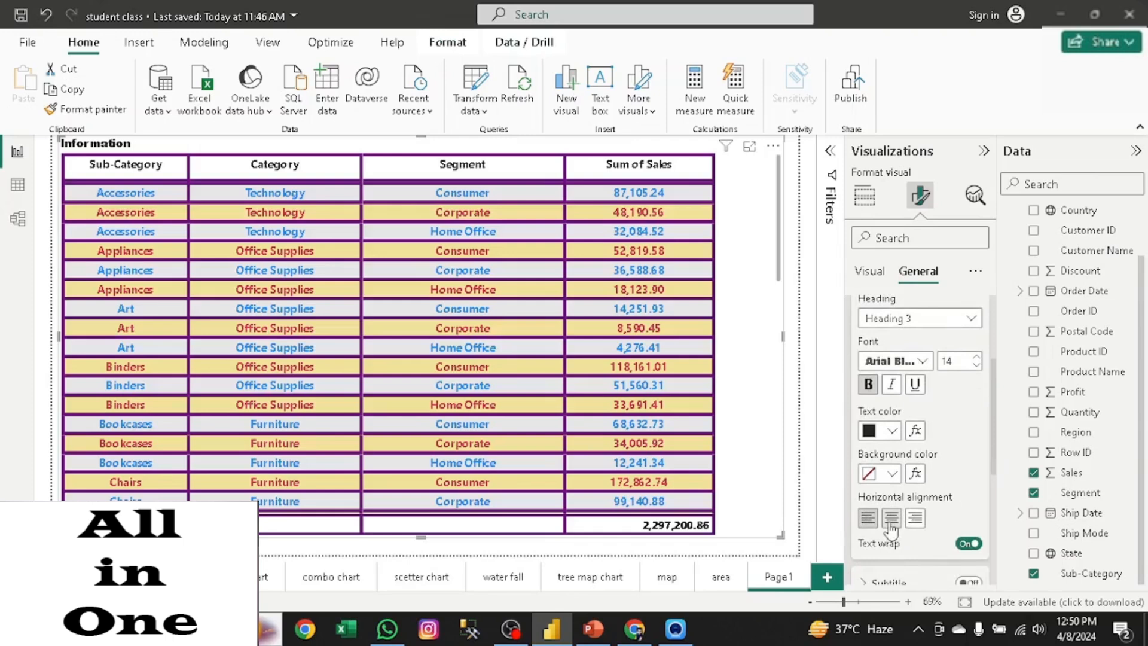
click(891, 518)
Step: Give the table title a light pink background and collapse its text settings
click(891, 473)
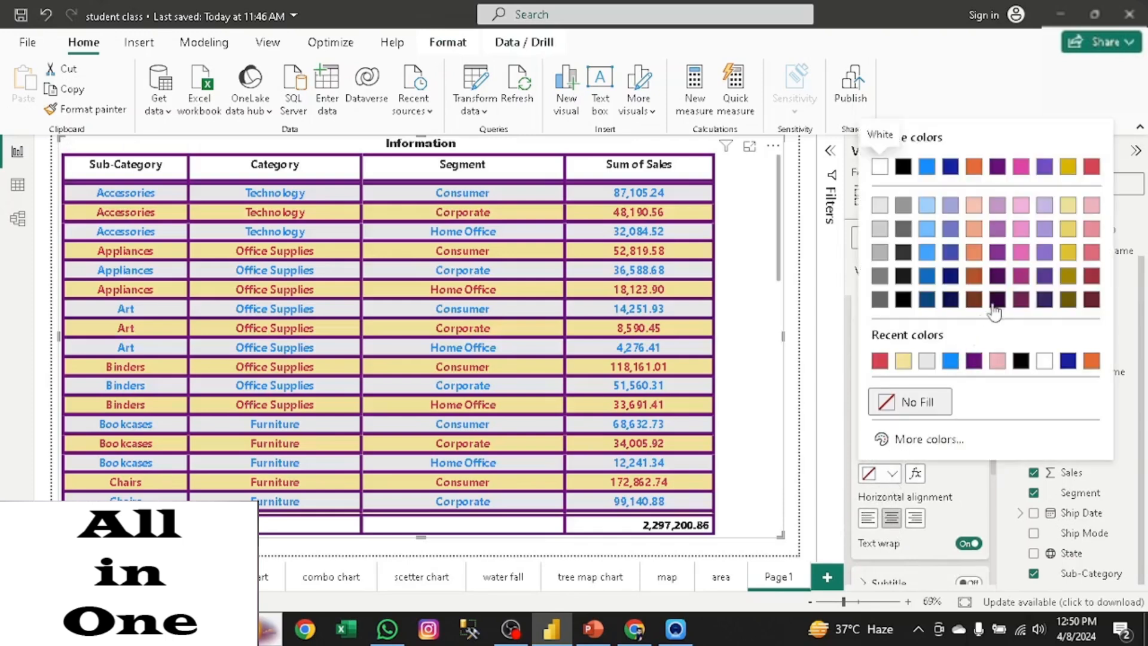
click(1022, 231)
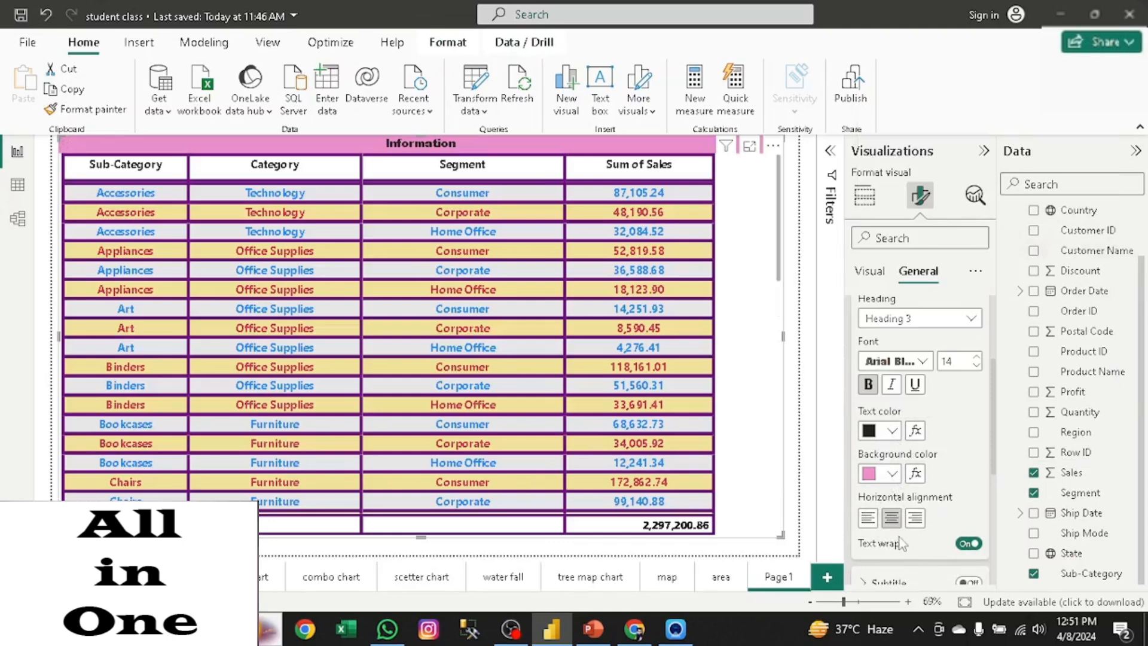
drag(992, 433, 998, 395)
click(876, 315)
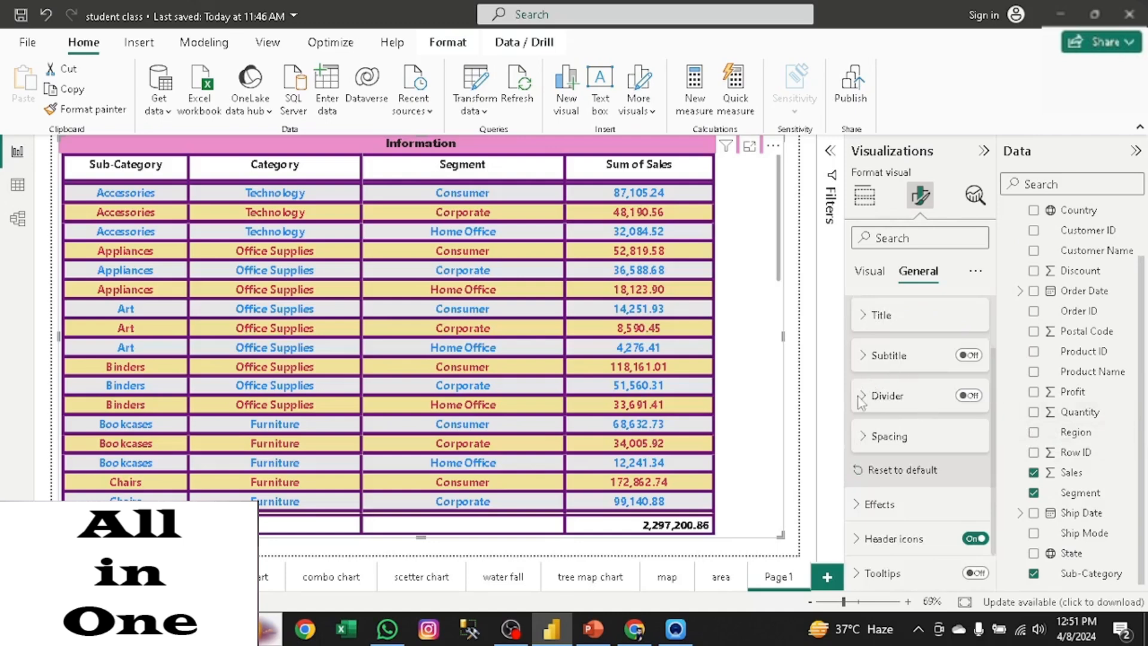
Step: Turn on the divider beneath the table's title
click(862, 400)
click(864, 398)
click(968, 397)
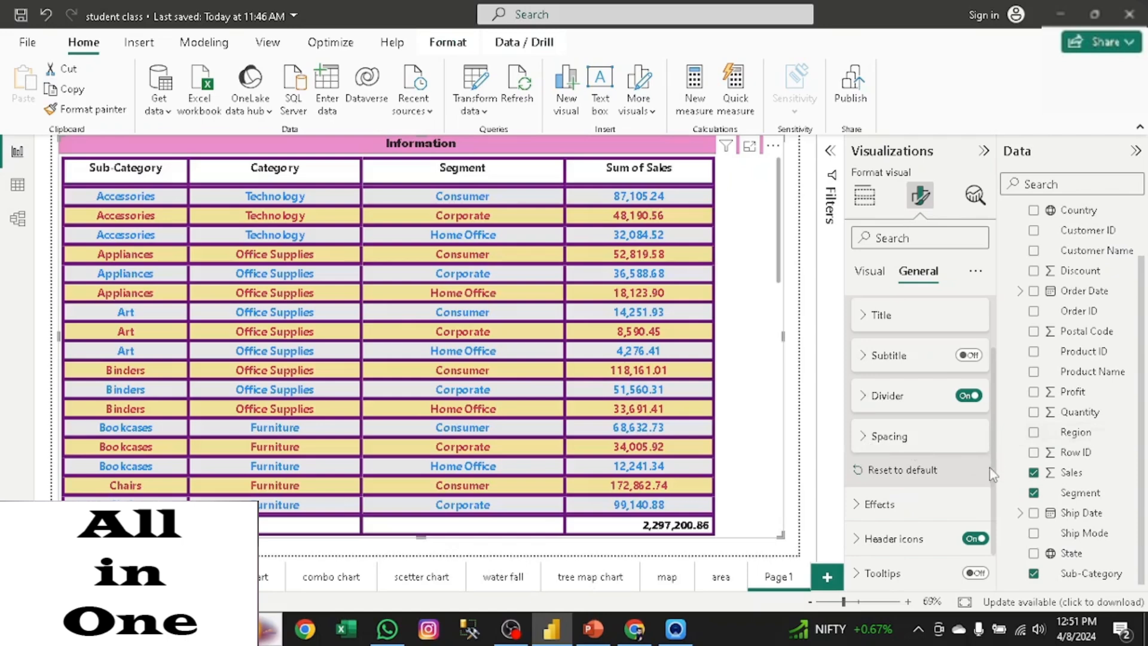
Step: Turn on tooltips for the table and return to its visual-specific format settings
scroll(997, 508, down, 1)
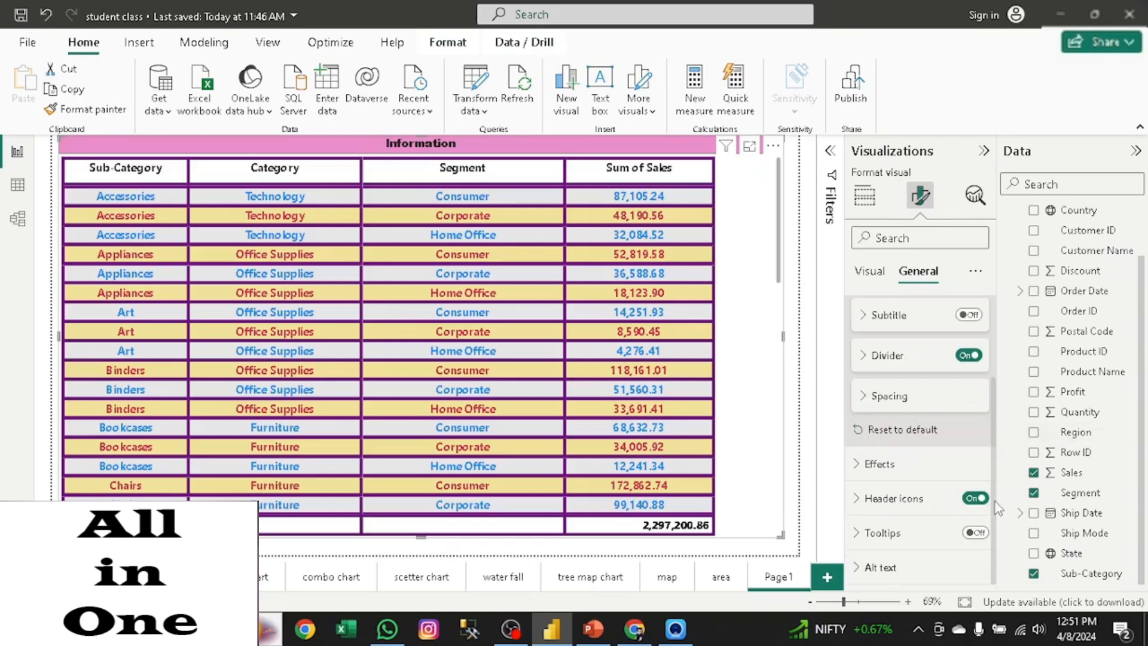
click(857, 530)
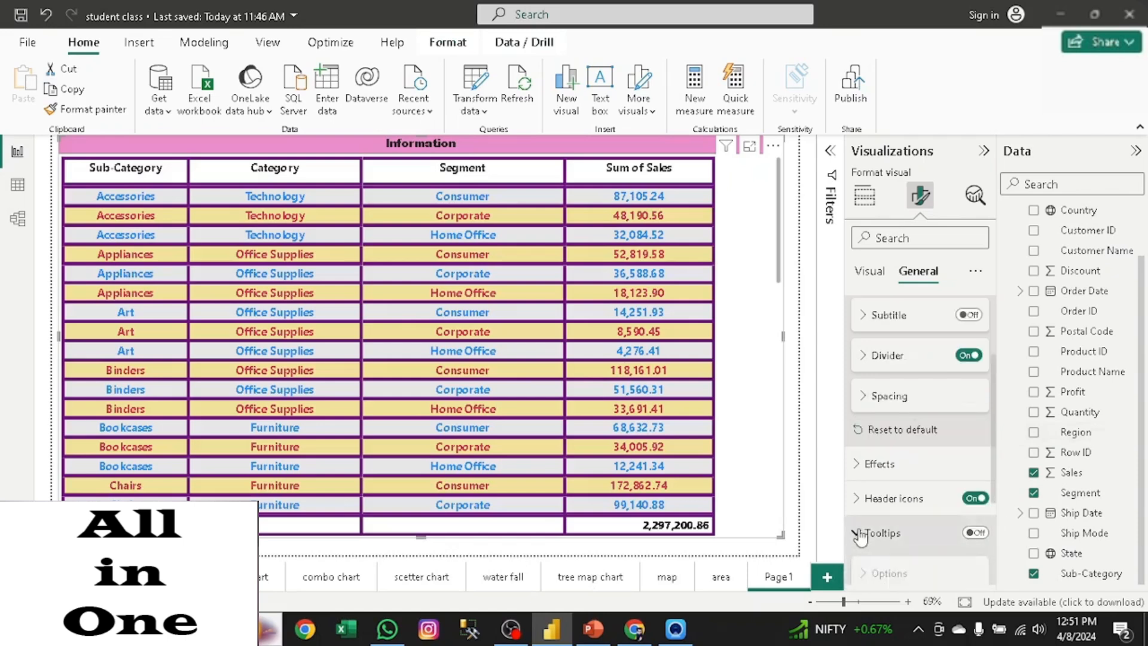
click(971, 537)
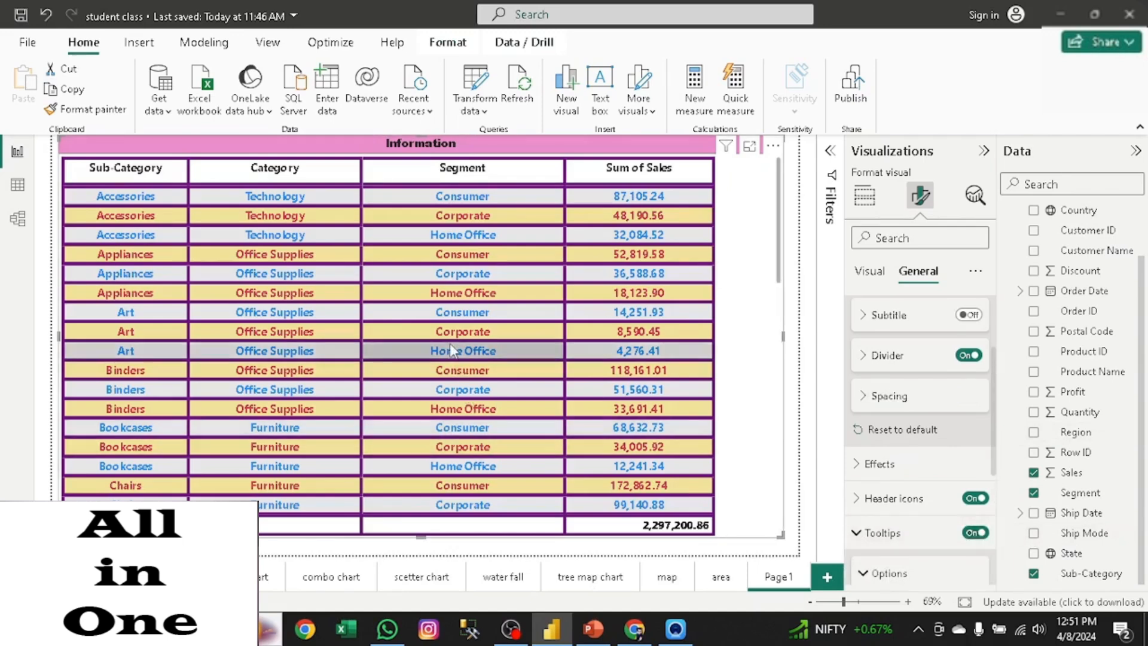
click(859, 532)
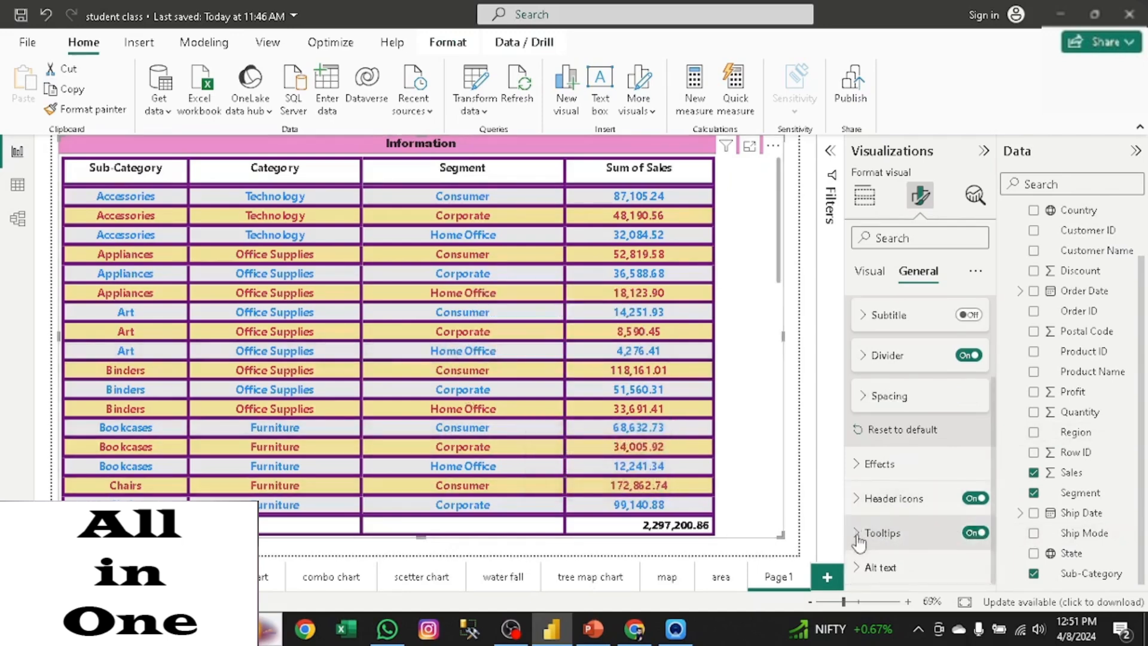
click(863, 275)
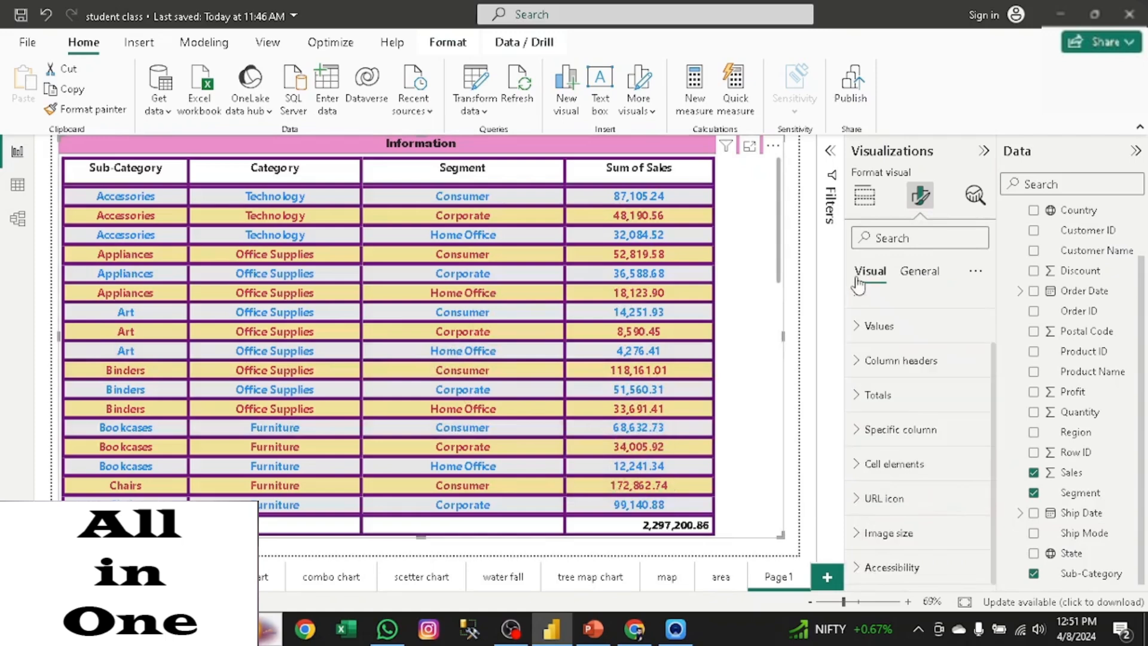
Step: Rename the current report page as "table" and add a new blank page
double_click(772, 577)
text(table)
click(826, 579)
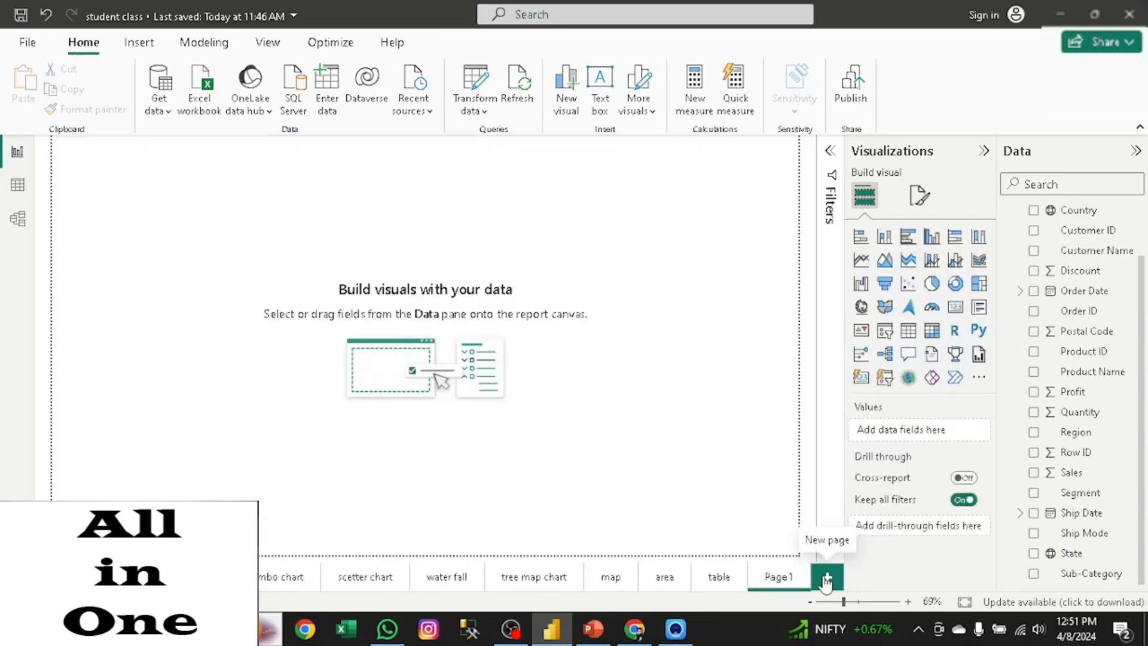
Step: Switch to the PowerPoint presentation and go through the table formatting slide to the Conditional Formatting slide
click(598, 637)
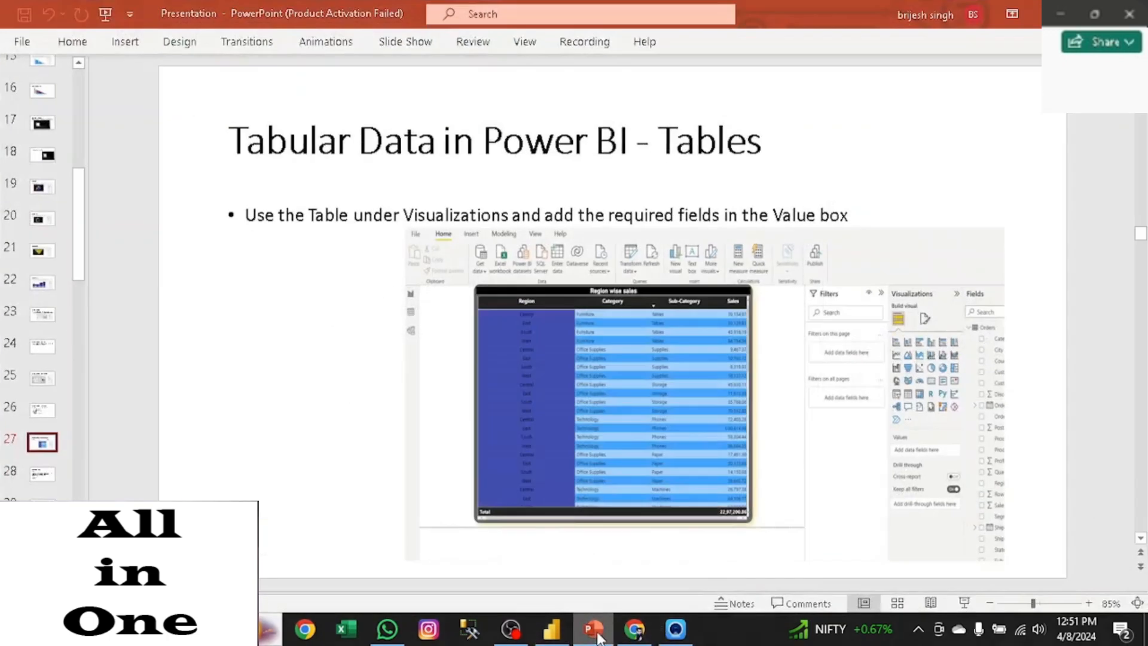
key(Page_Down)
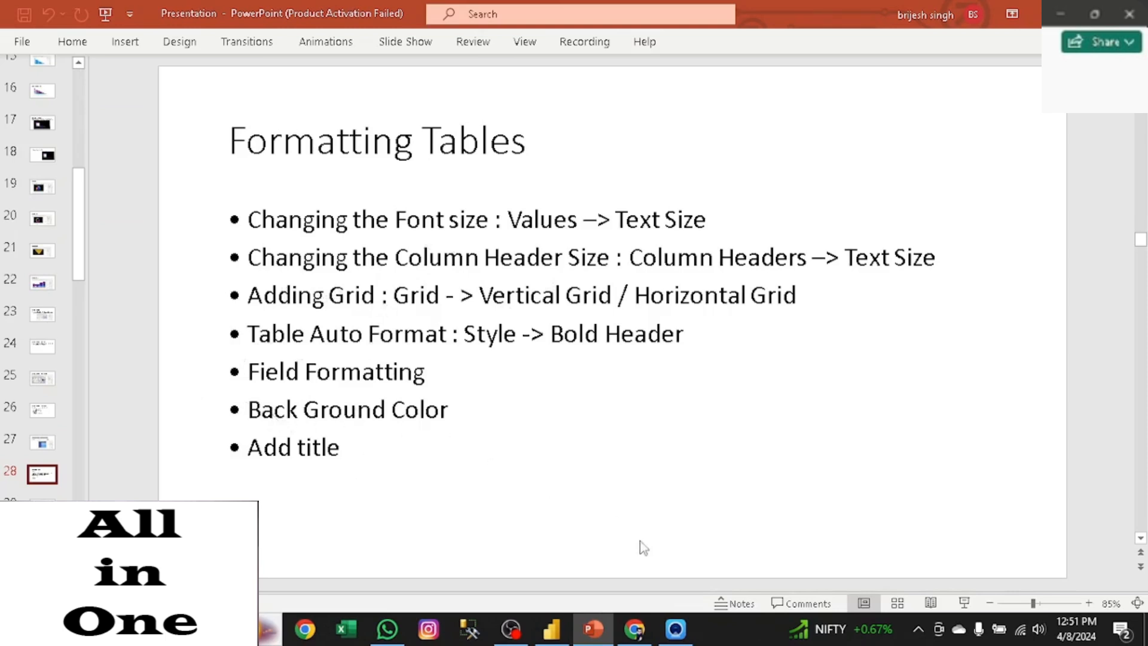
scroll(623, 510, down, 1)
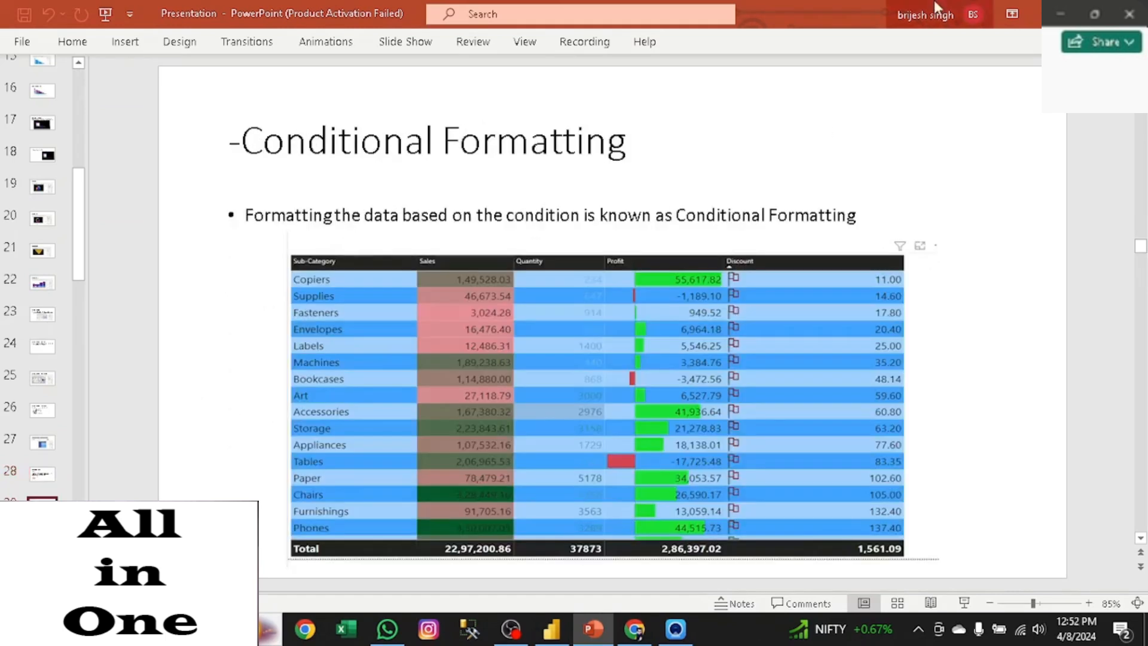
Step: Switch to Power BI, duplicate the "table" report page and delete the blank Page 1
click(558, 637)
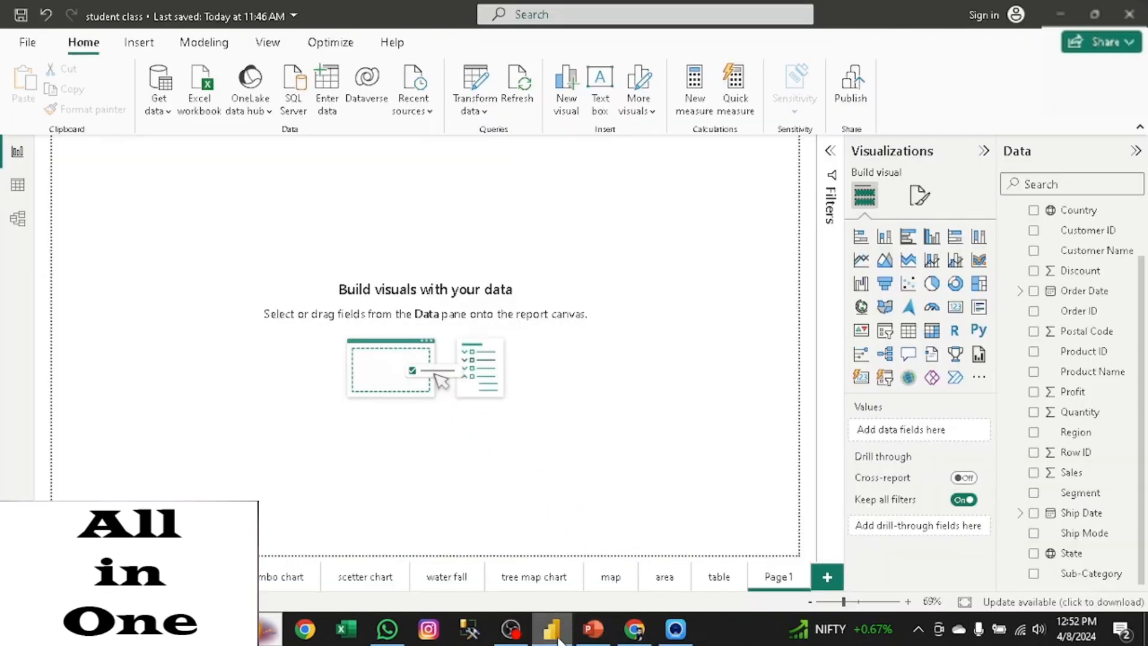
right_click(716, 577)
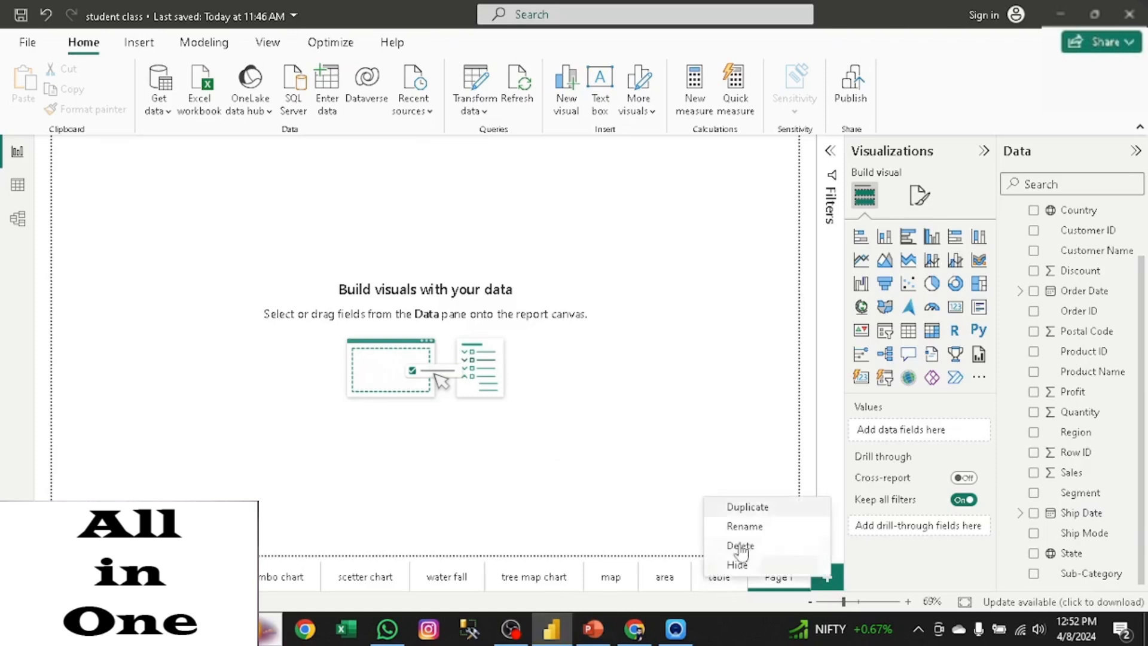
click(754, 506)
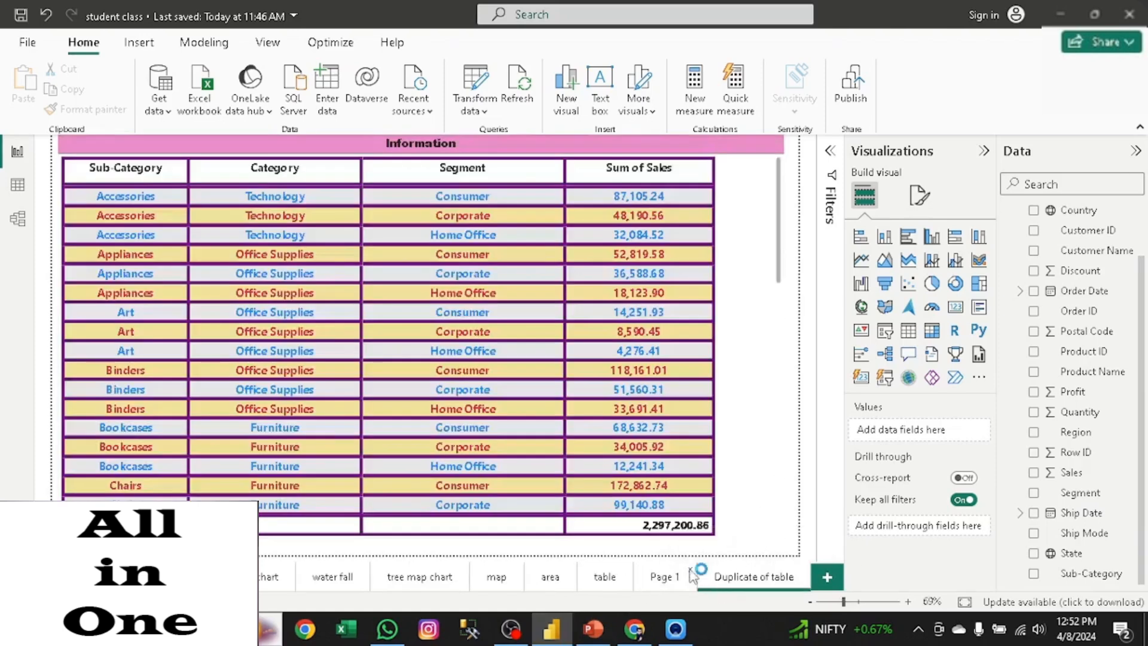
click(690, 570)
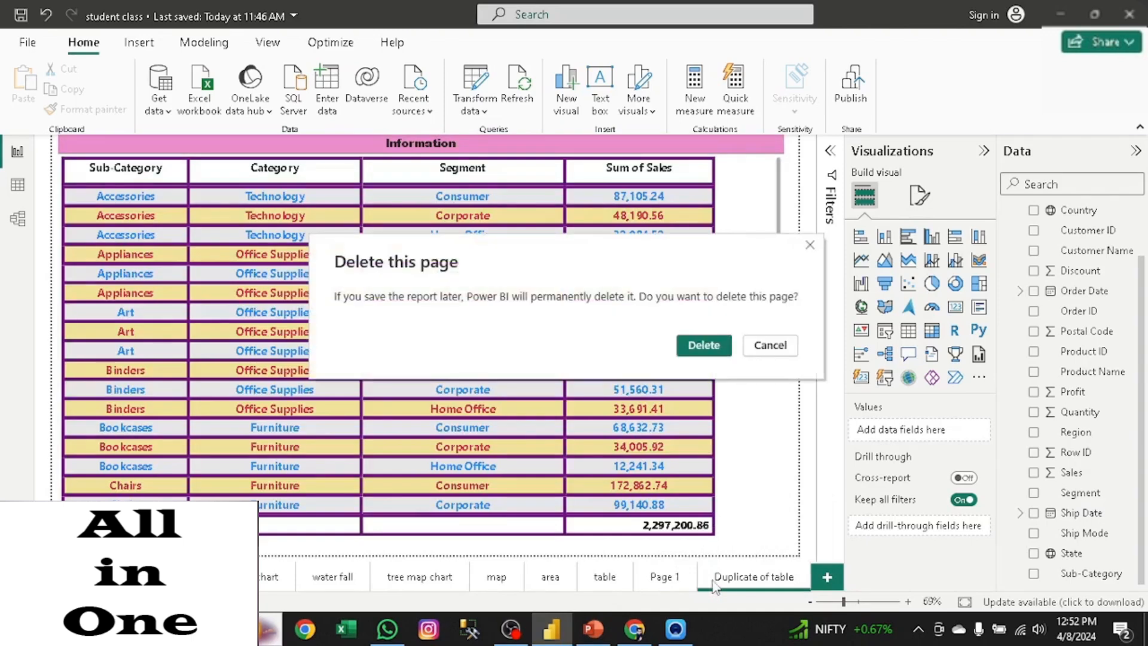
click(703, 345)
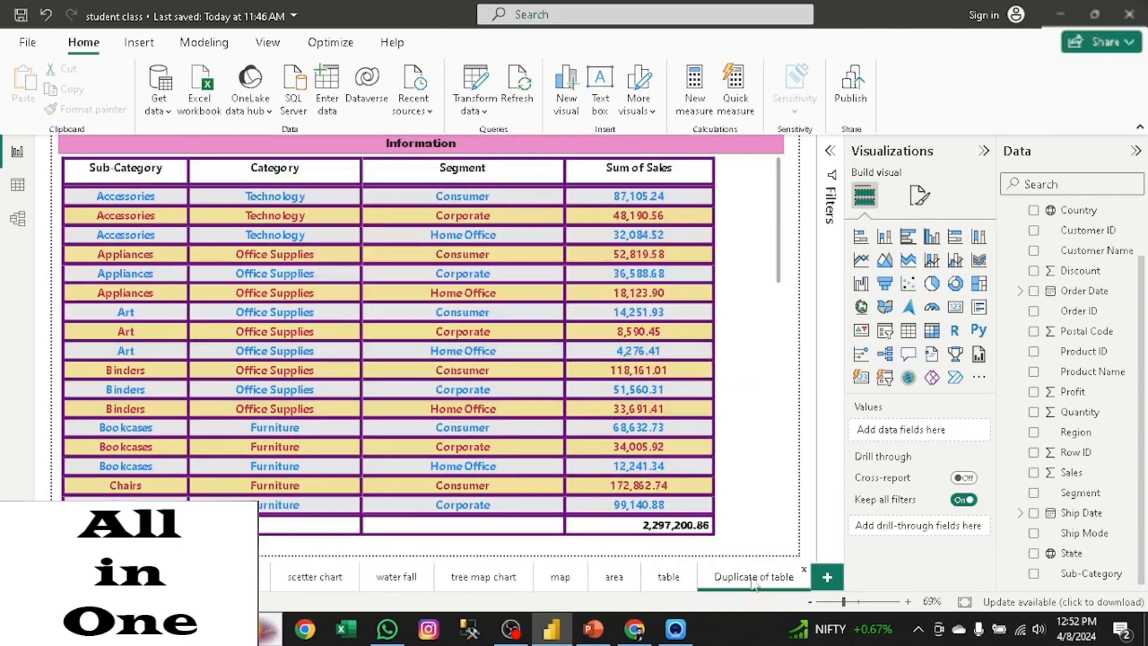
Step: Select the table on the duplicated page and open its style preset settings
click(926, 194)
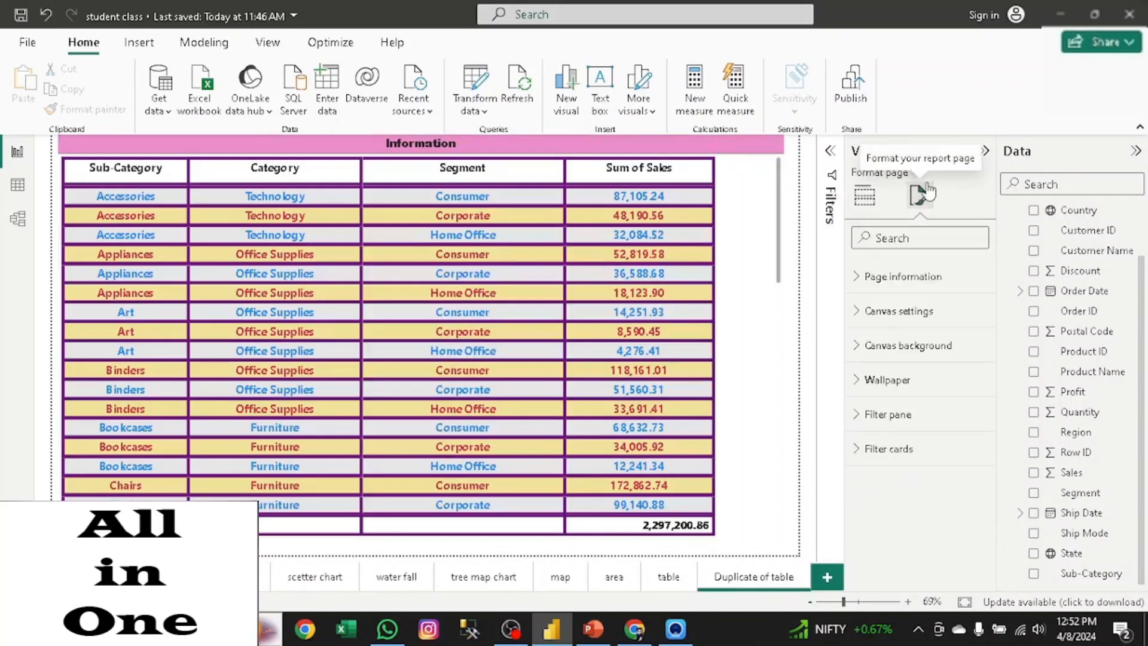
click(577, 280)
click(892, 313)
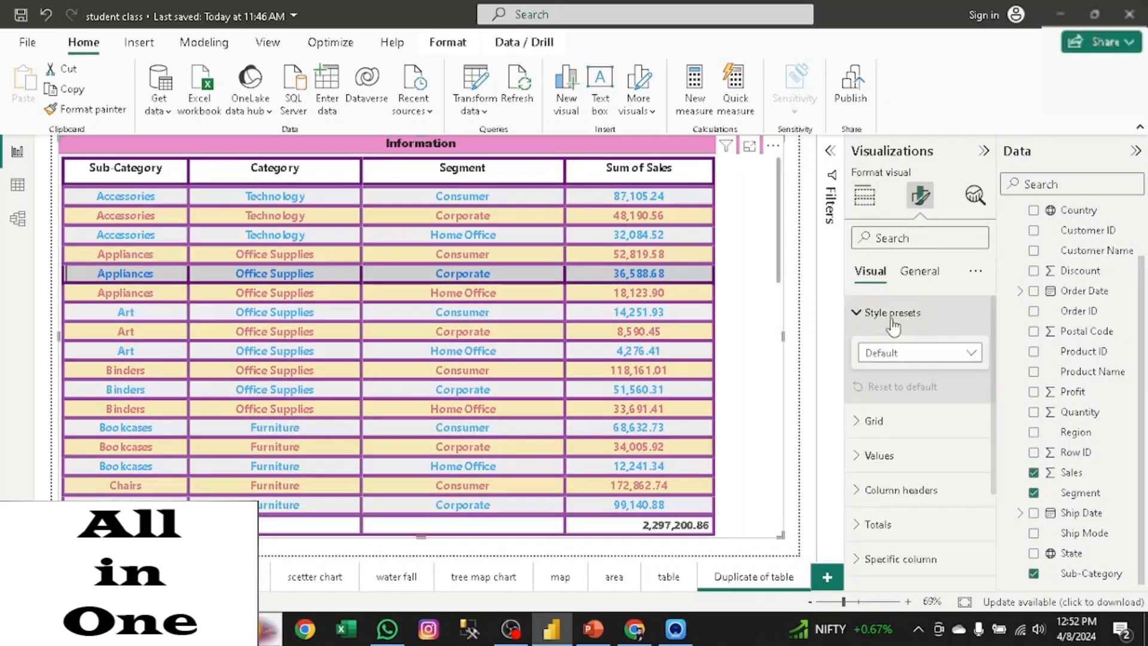
Step: Try the None, Minimal and Bold header style presets on the duplicated table, one after another
click(941, 365)
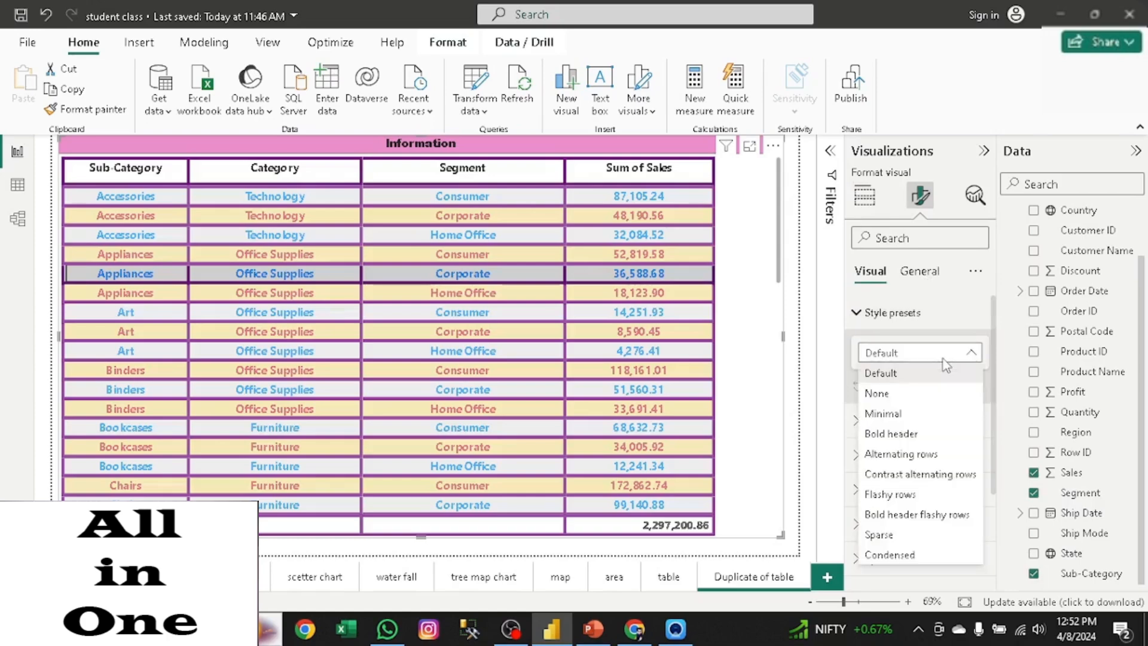
click(877, 395)
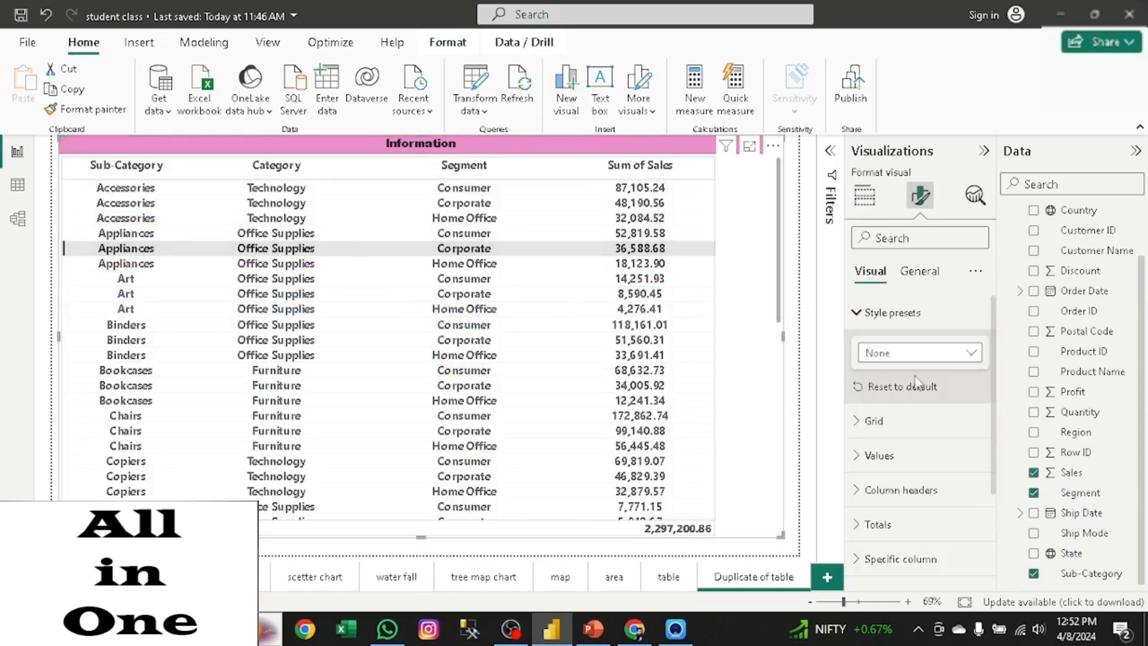
click(943, 355)
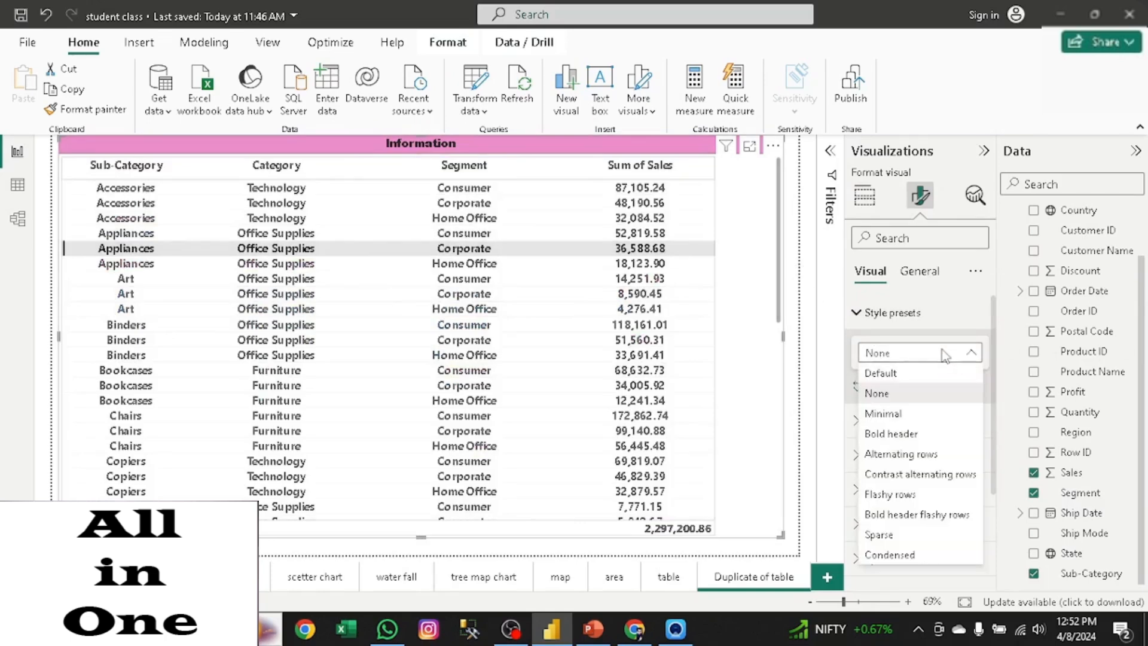
click(901, 416)
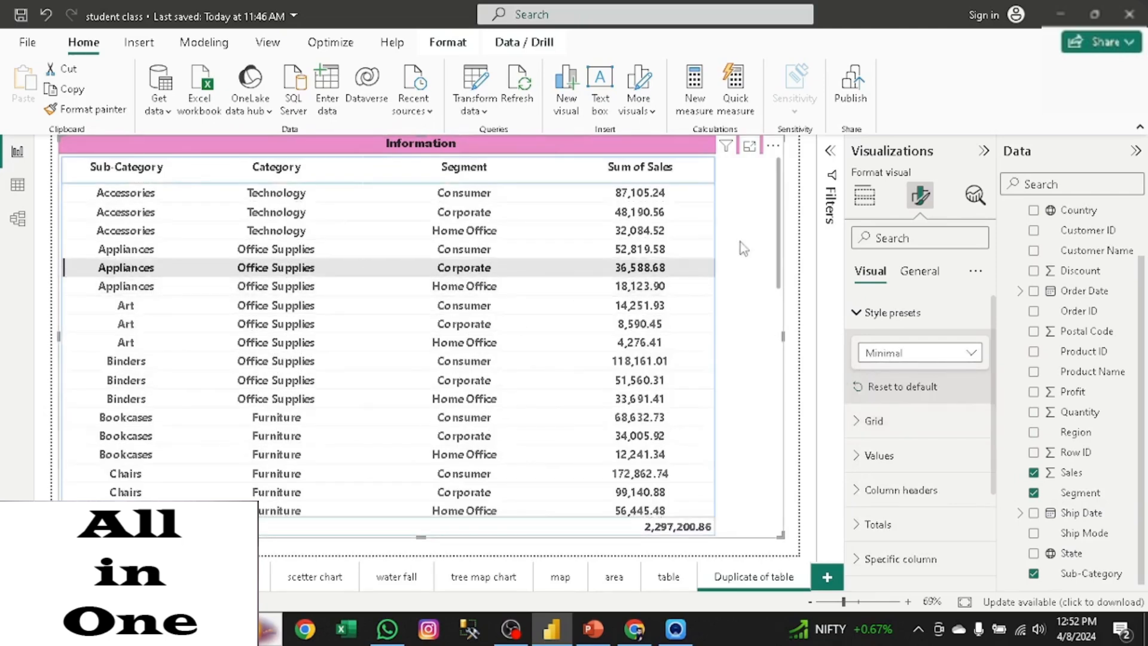
click(949, 357)
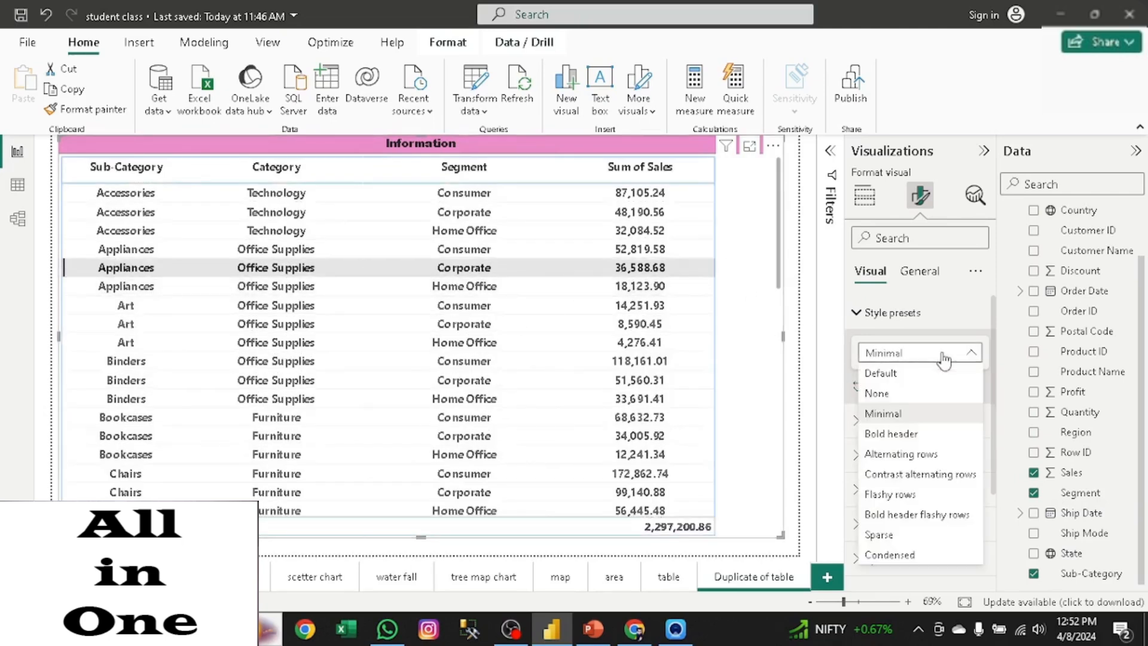
click(891, 434)
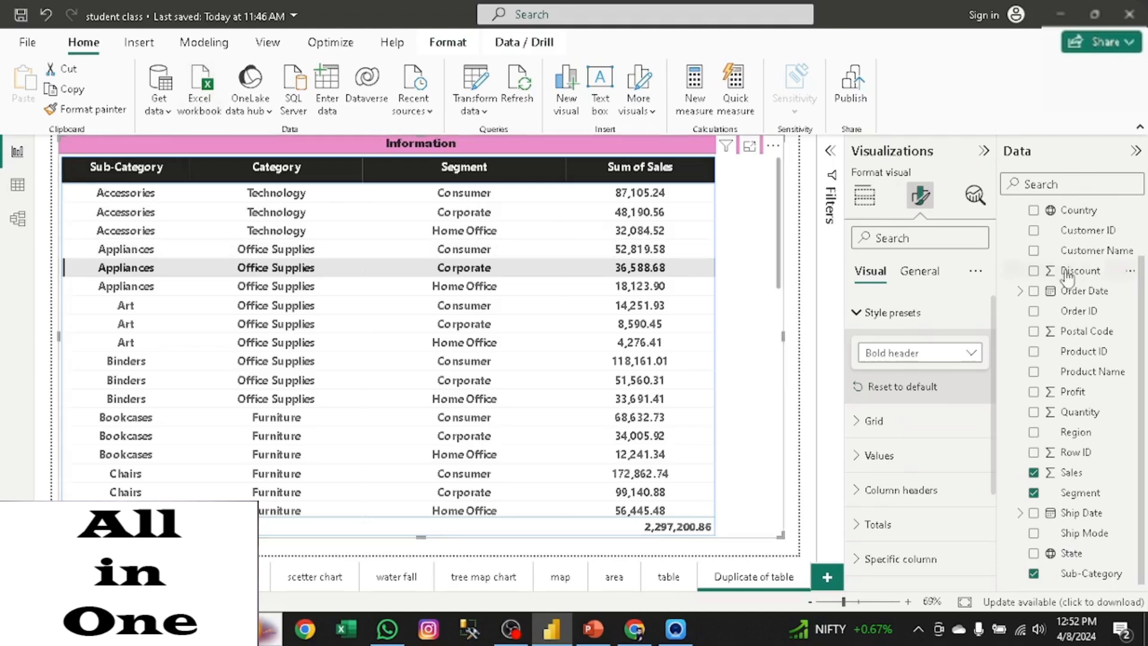
Step: Try the Alternating rows, Contrast alternating rows and Flashy rows style presets on the table
click(934, 359)
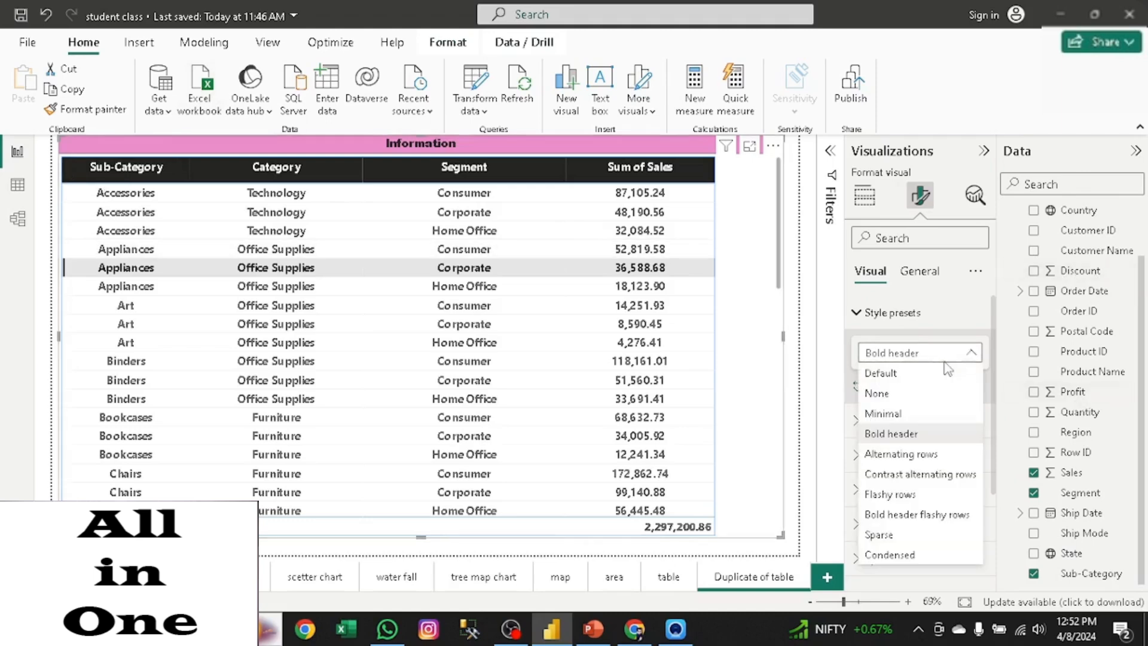
click(919, 461)
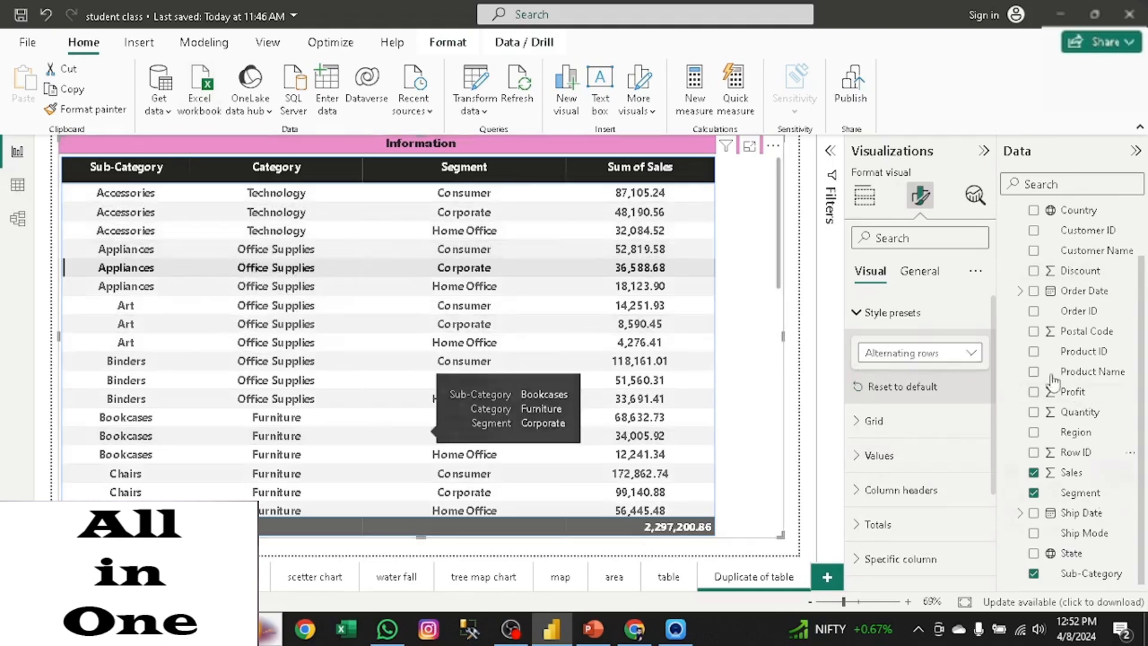
click(979, 358)
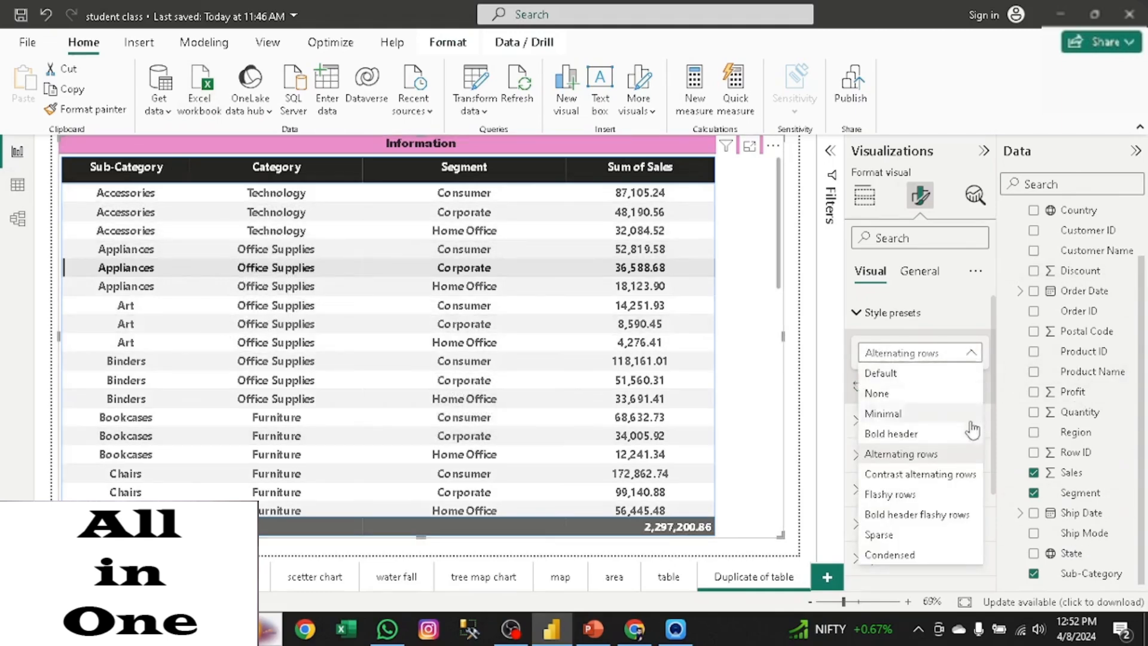
click(938, 477)
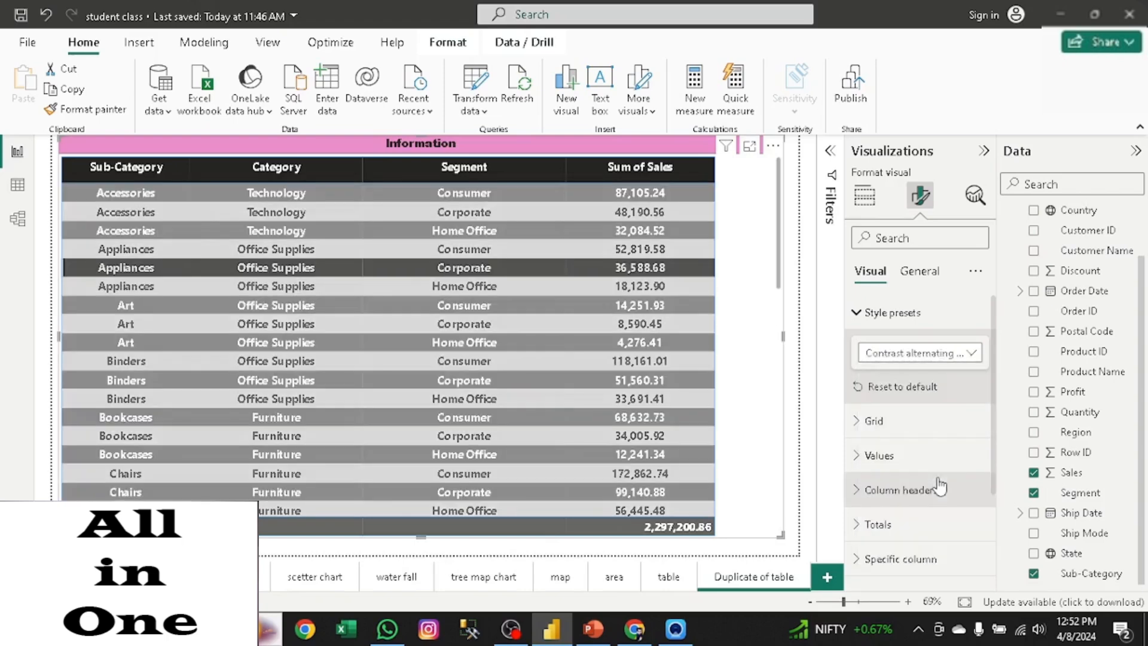
click(965, 352)
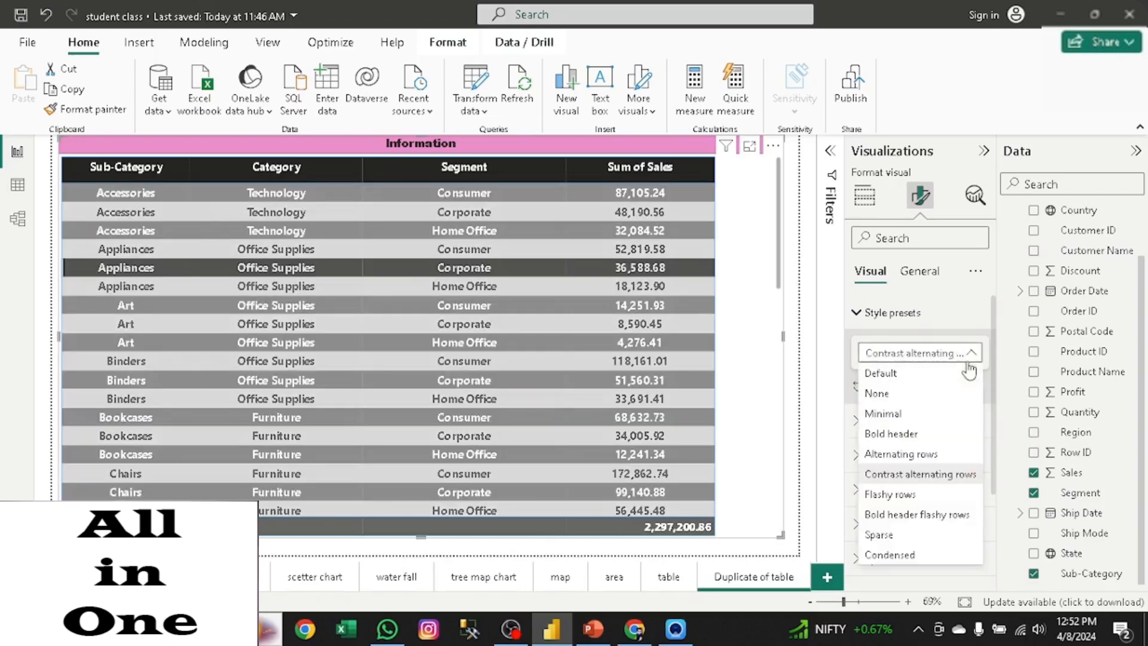
click(890, 495)
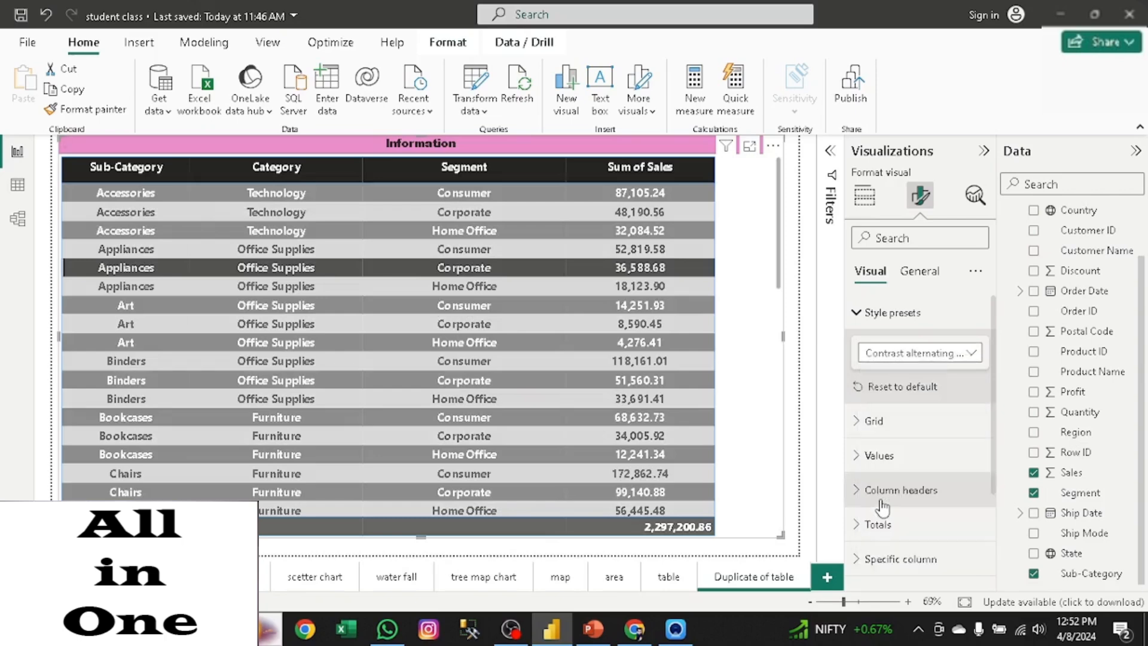
Step: Try the Bold header flashy rows, Sparse and Condensed style presets on the table
click(970, 352)
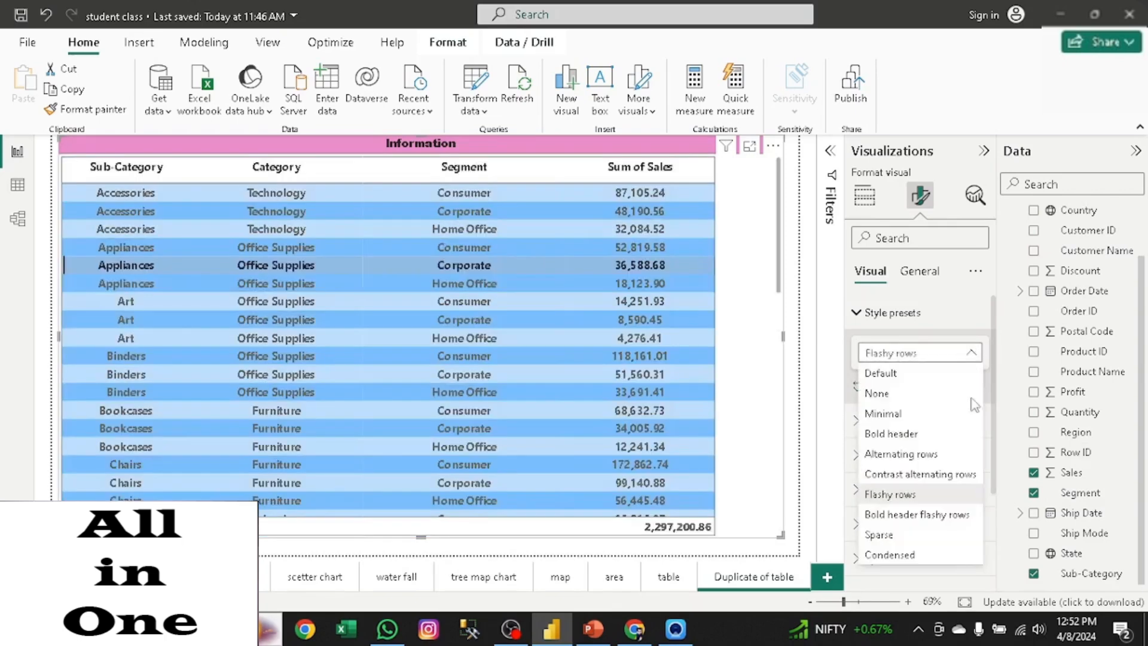
click(947, 516)
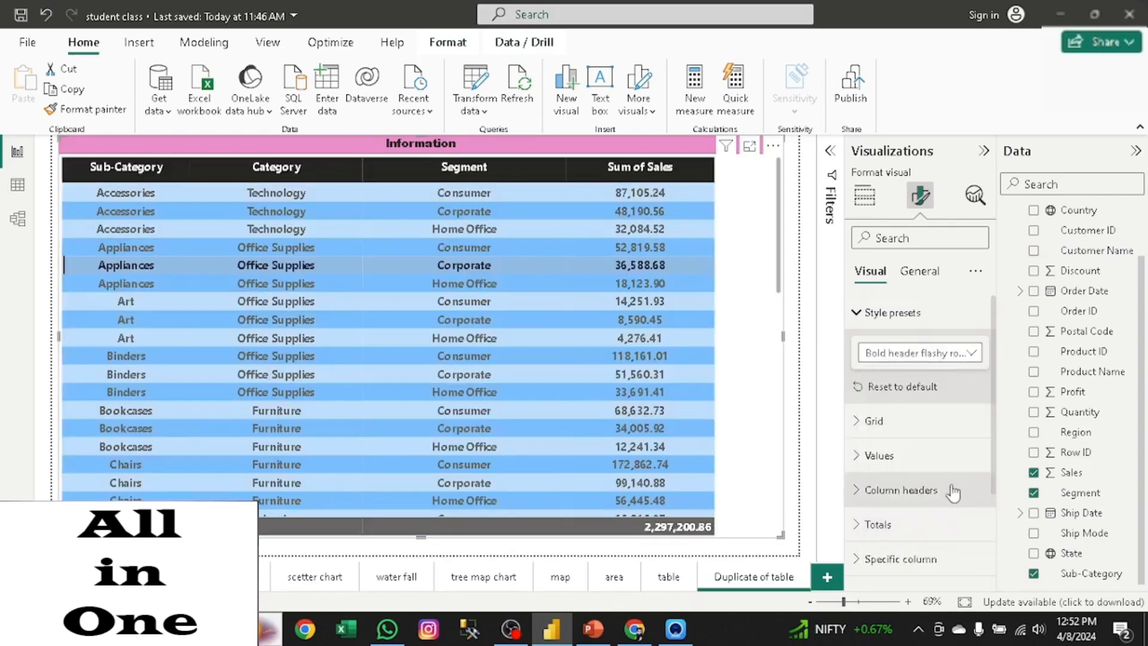
click(971, 352)
click(901, 535)
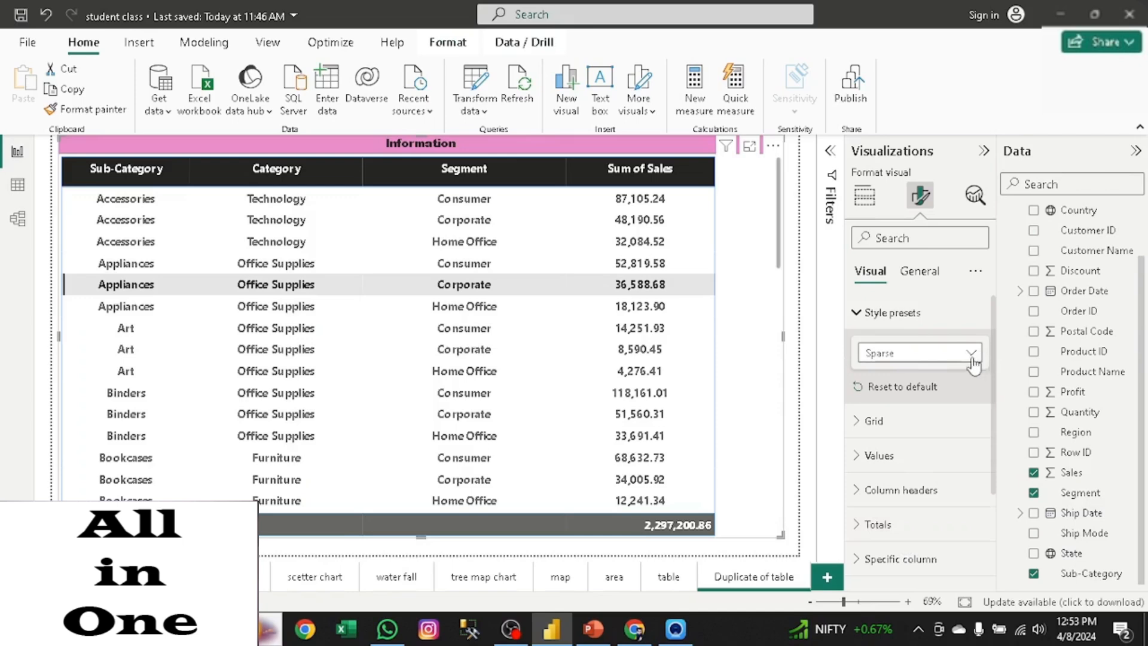
click(973, 358)
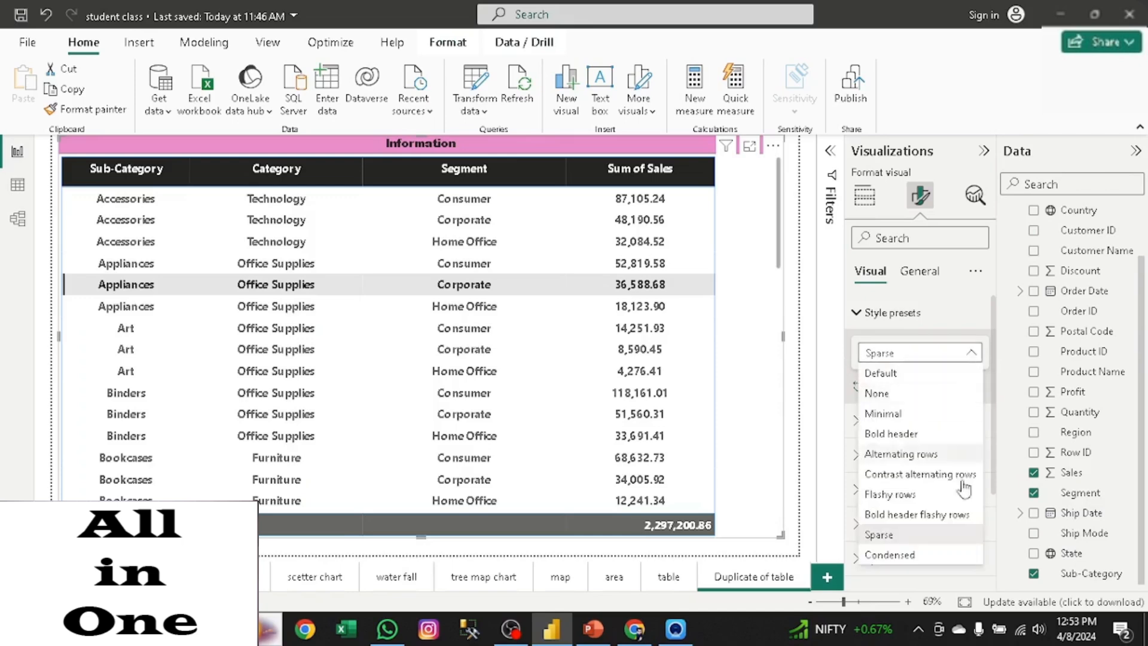
click(896, 555)
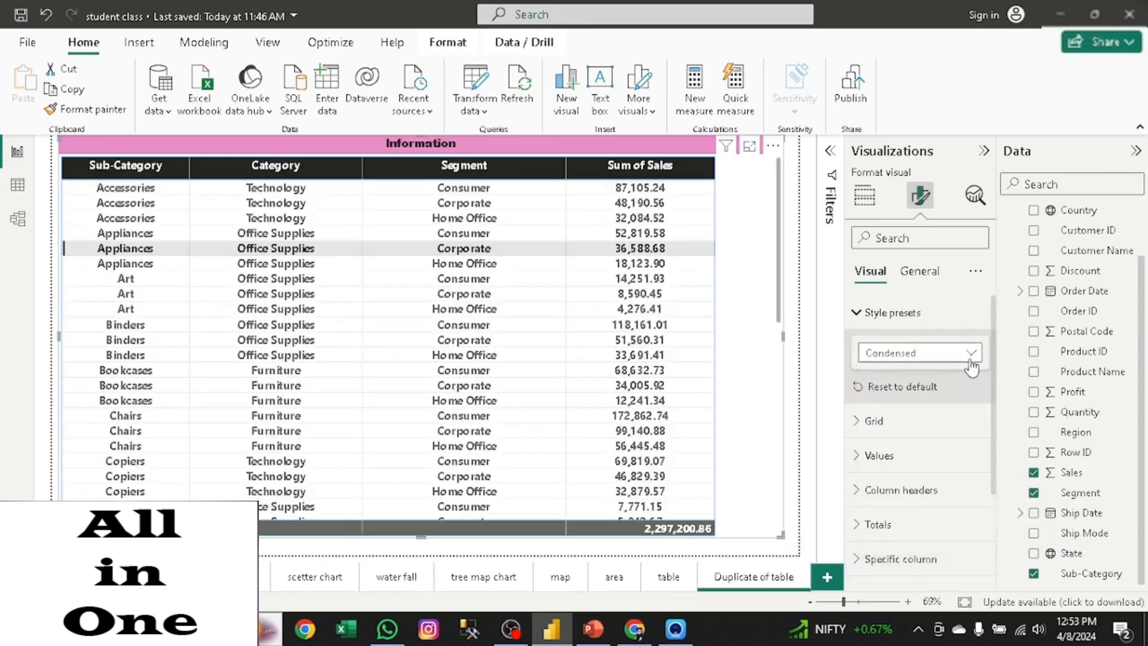
Step: Set the table's style preset to Bold header and widen the Sum of Sales, Segment and Category columns
click(970, 360)
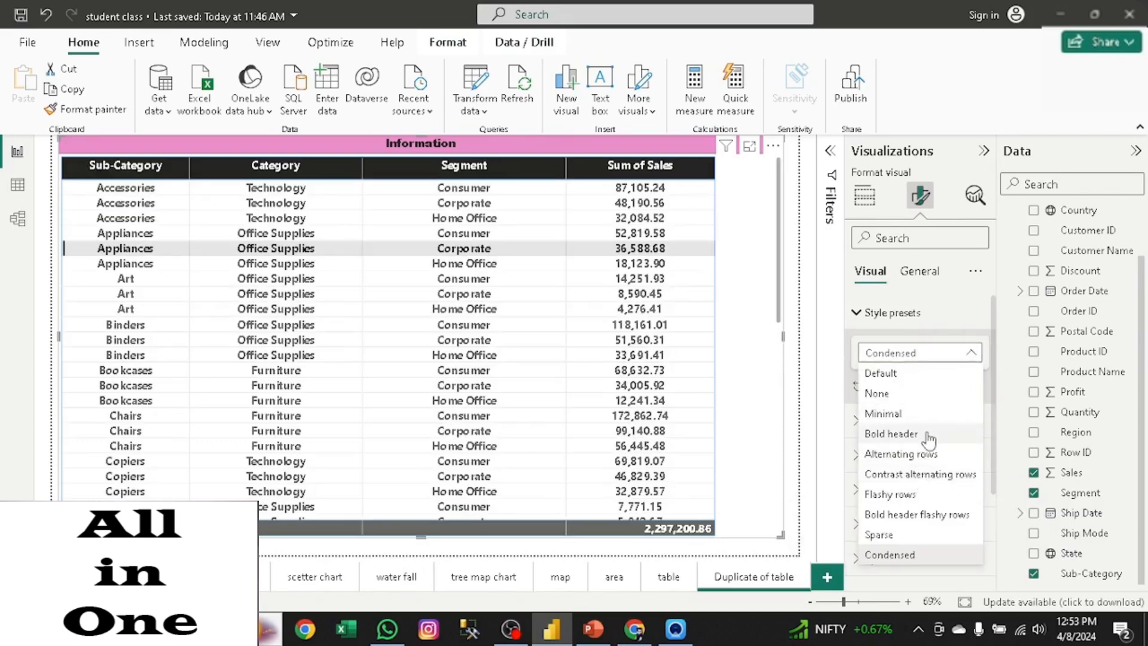
click(890, 434)
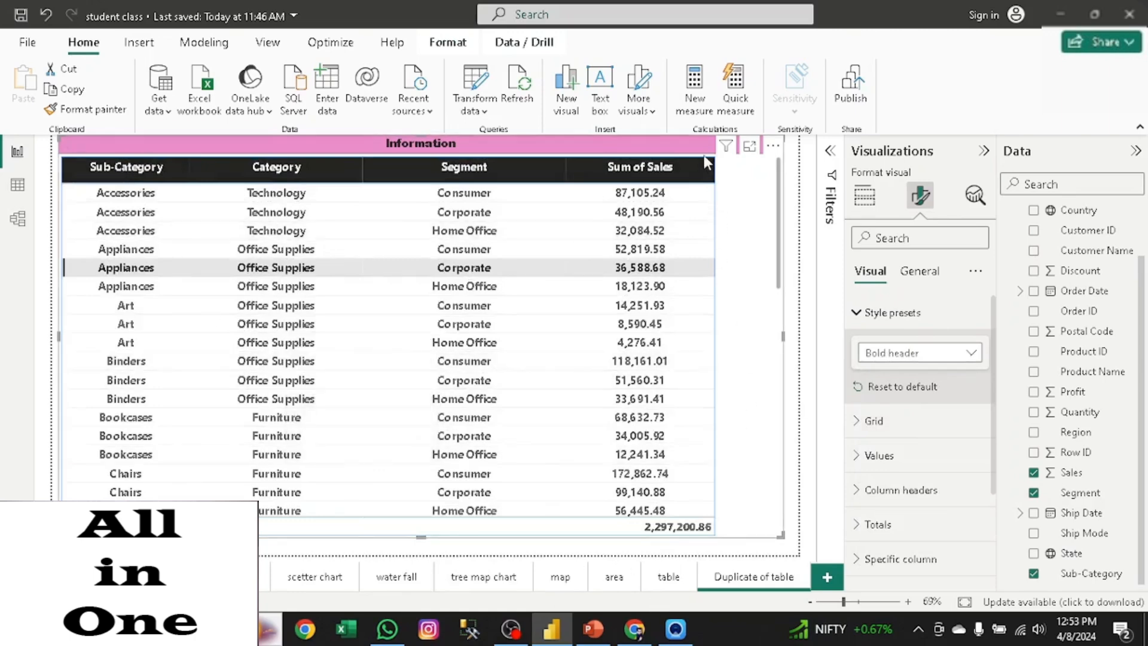
drag(711, 170, 759, 171)
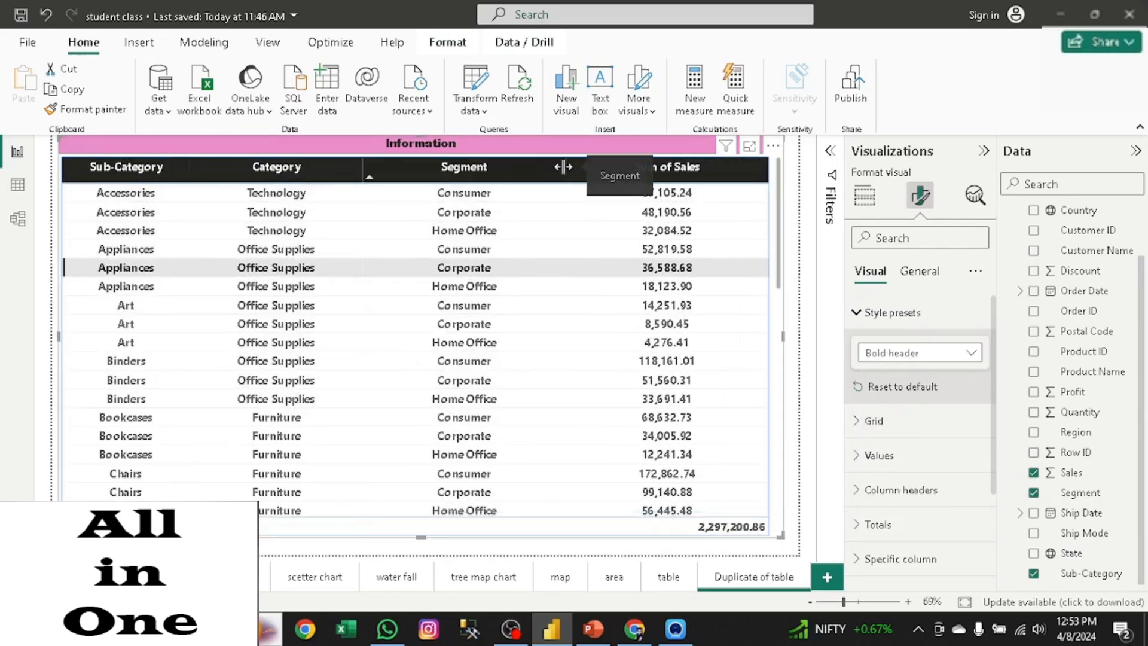
drag(563, 167, 597, 169)
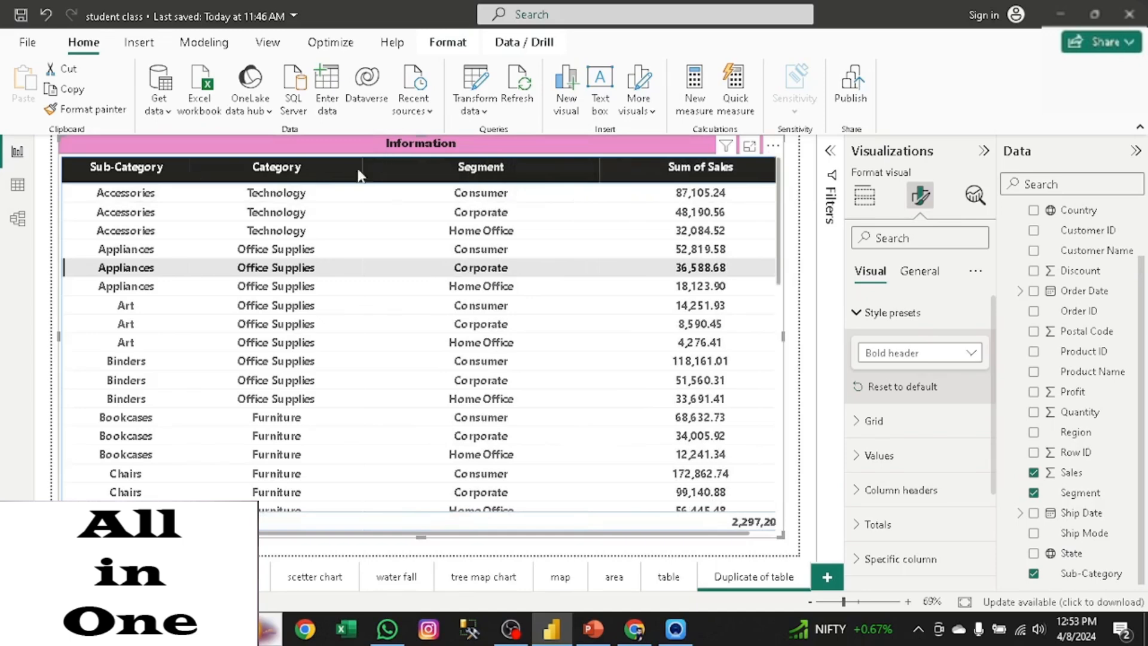
mouse_move(361, 167)
mouse_down()
mouse_move(392, 169)
mouse_move(374, 168)
mouse_up()
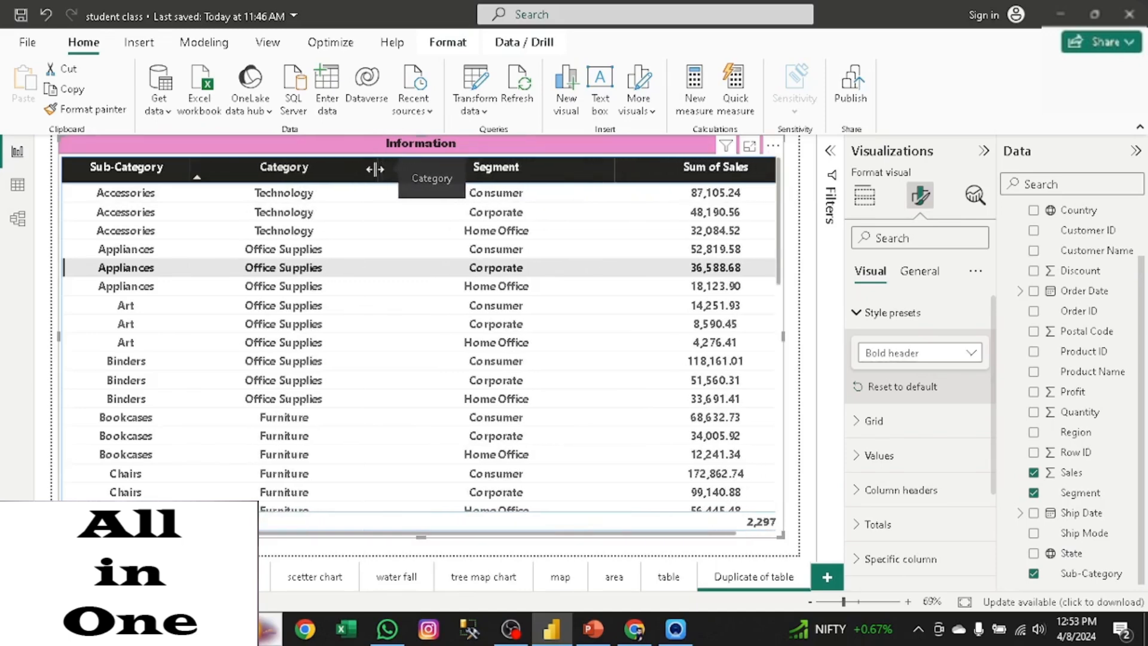
Step: Add a new report page and insert a table visual with the Sub-Category, Category and Sales fields from Orders
click(826, 577)
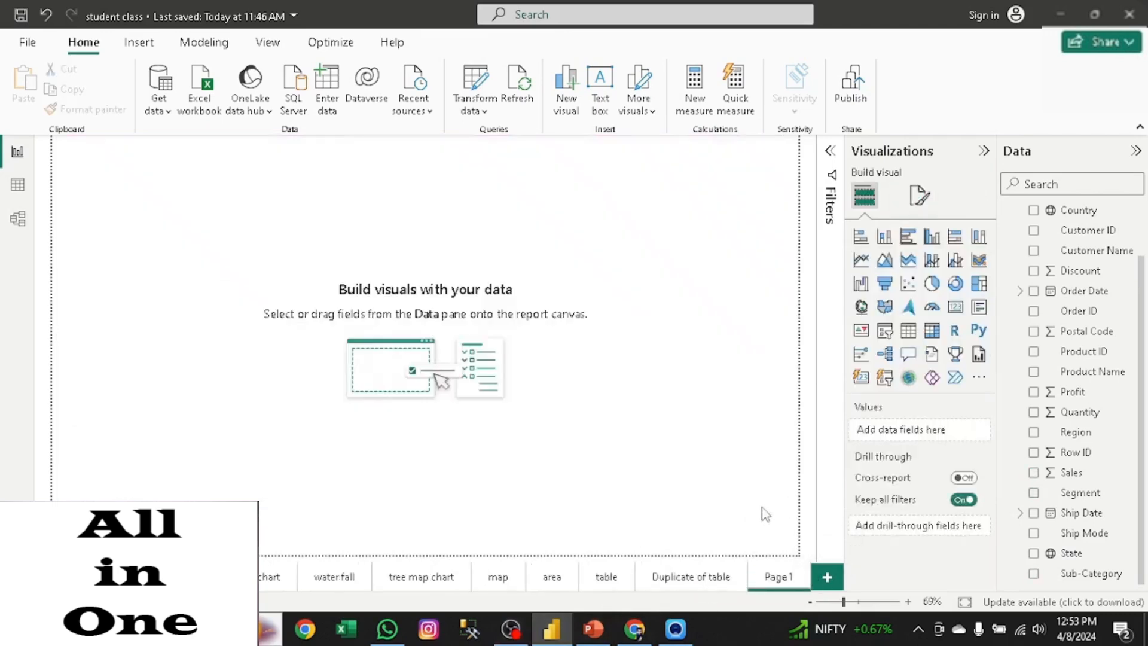
click(908, 330)
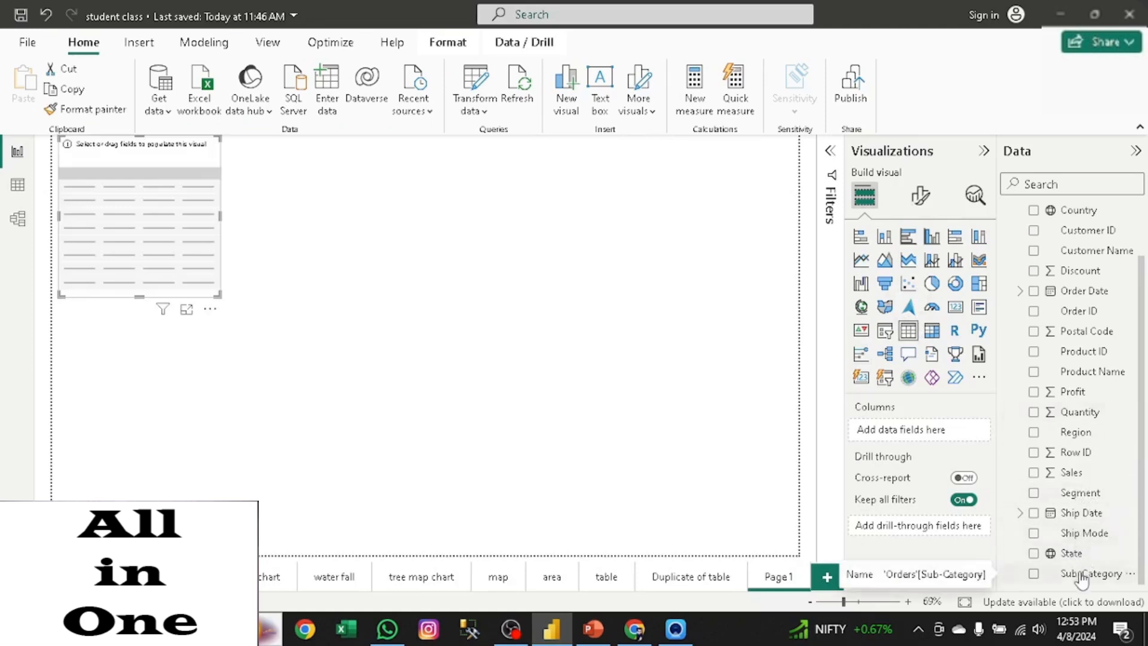
click(1034, 574)
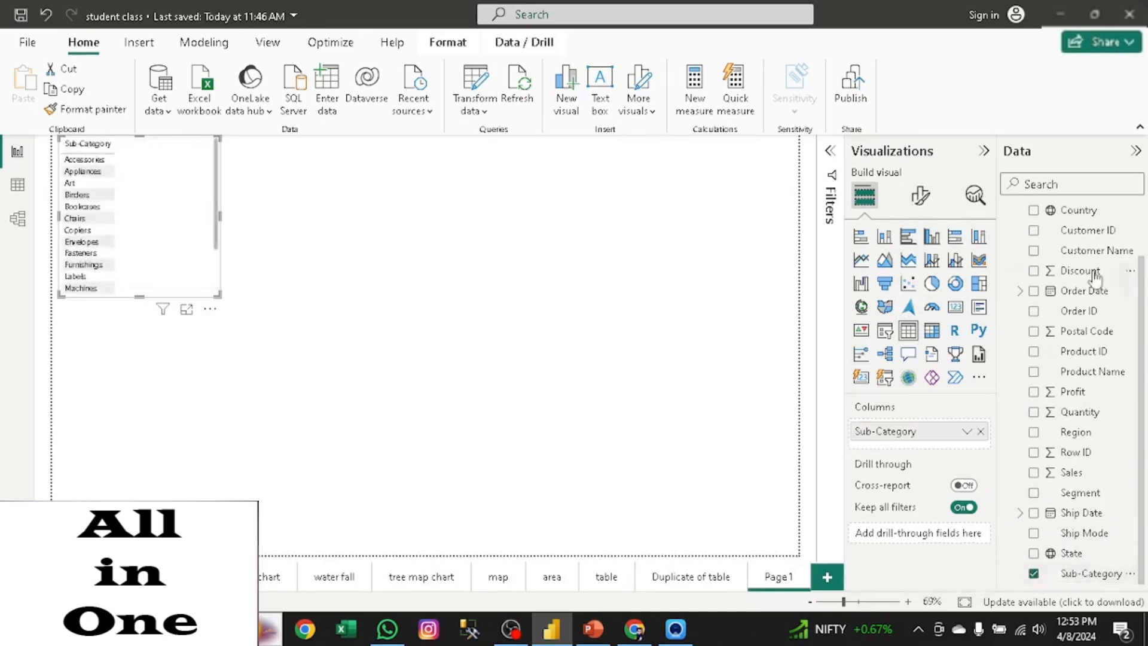
scroll(1032, 226, up, 2)
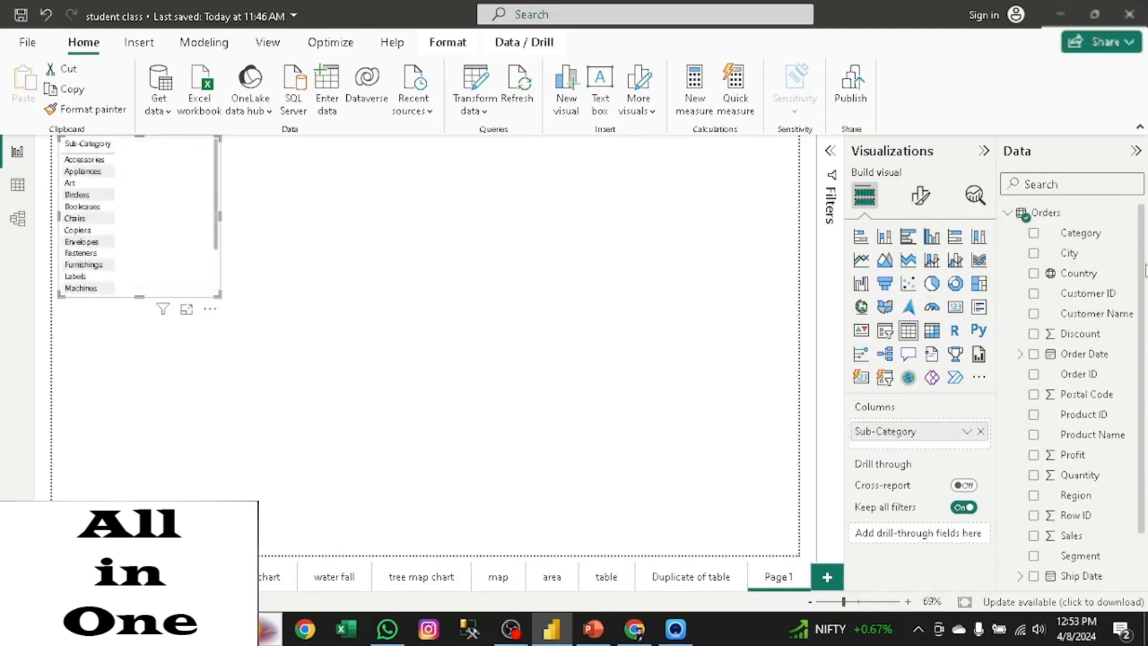
click(1033, 233)
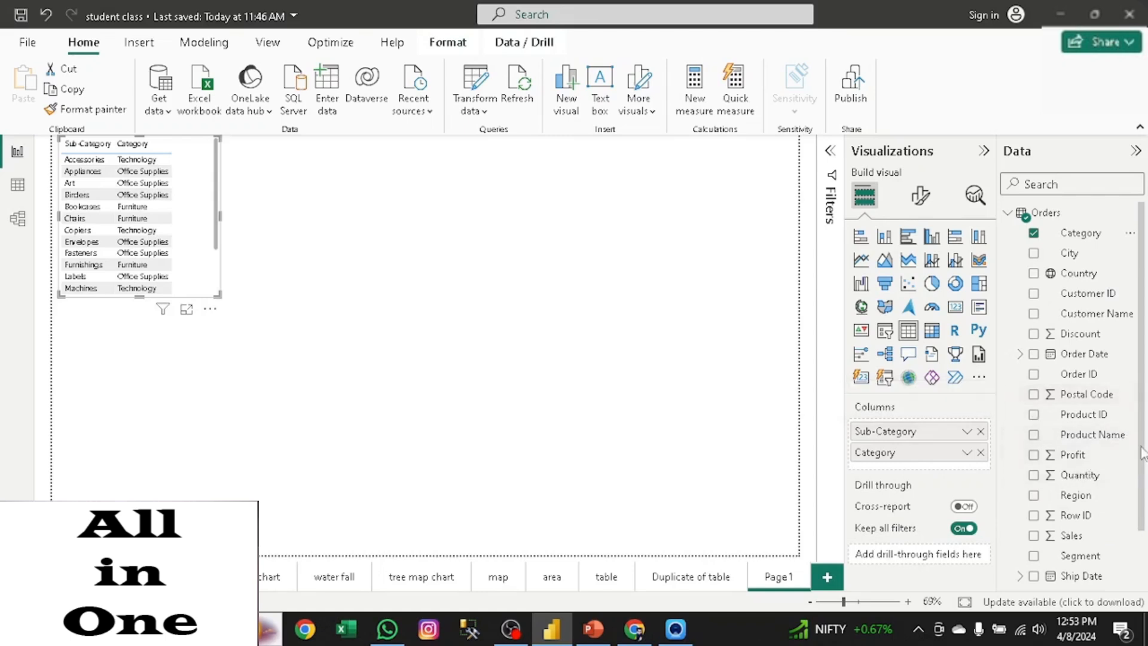
click(1032, 536)
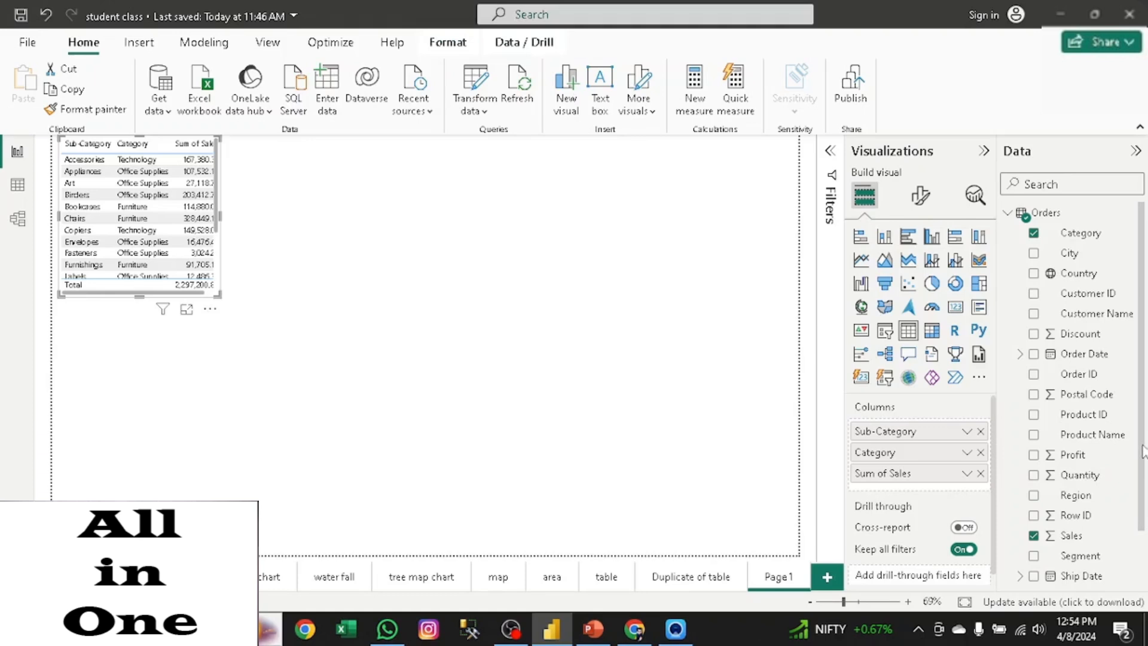
Step: Add the Quantity, Profit and Discount fields to the table and enlarge the visual to nearly fill the page
drag(1143, 451, 1141, 497)
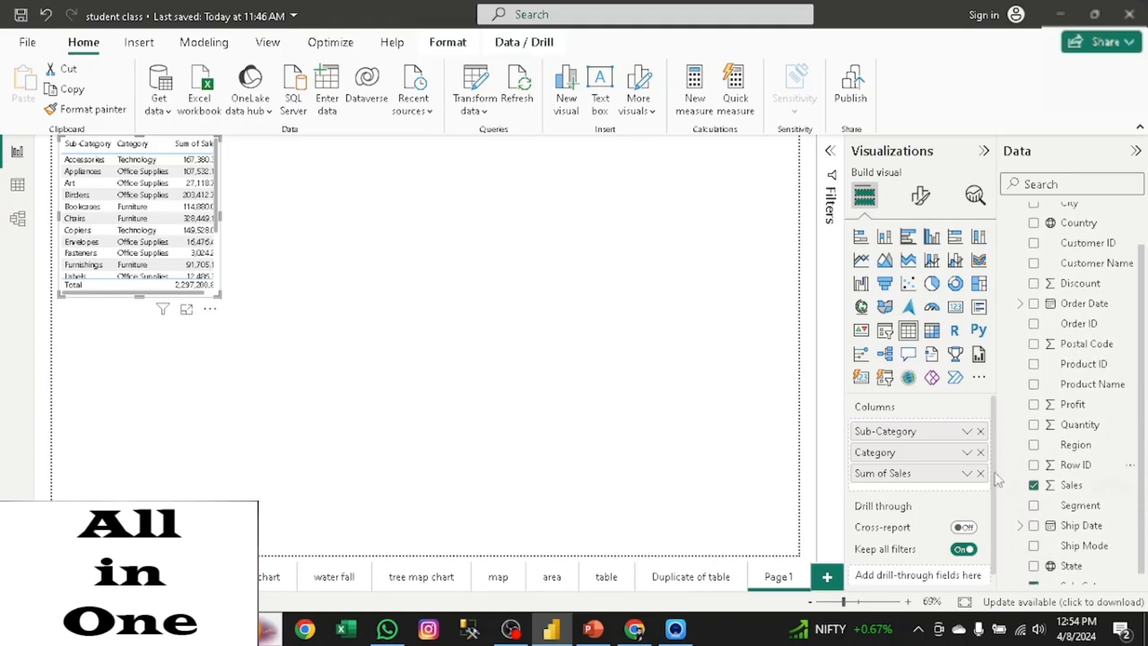
click(1034, 425)
click(1032, 404)
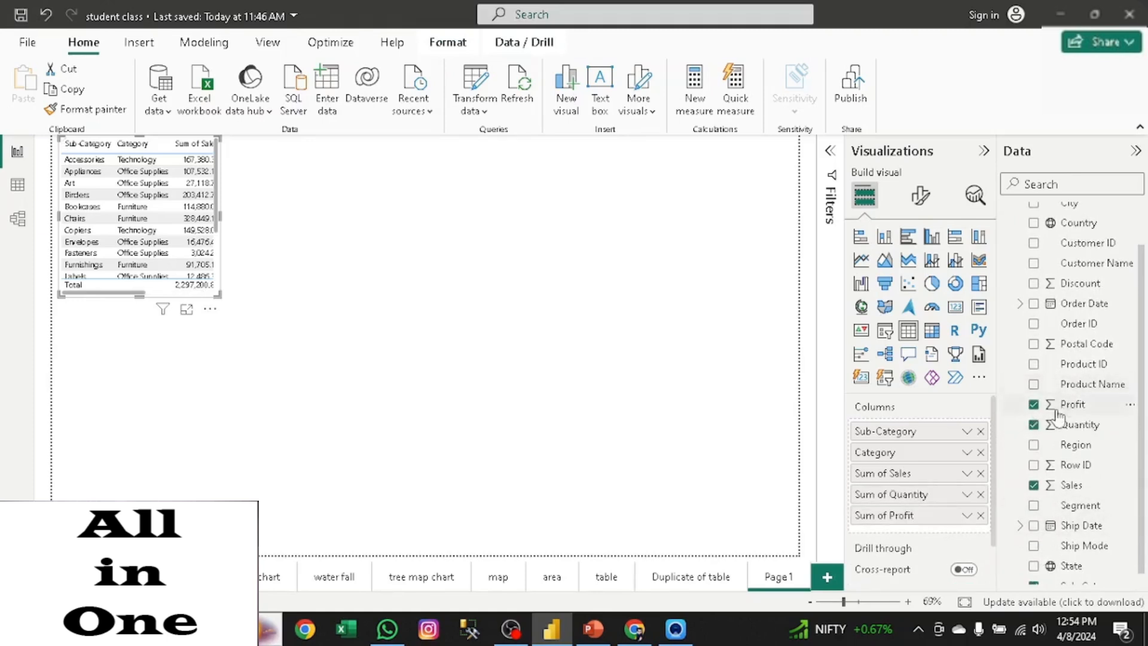
click(1035, 291)
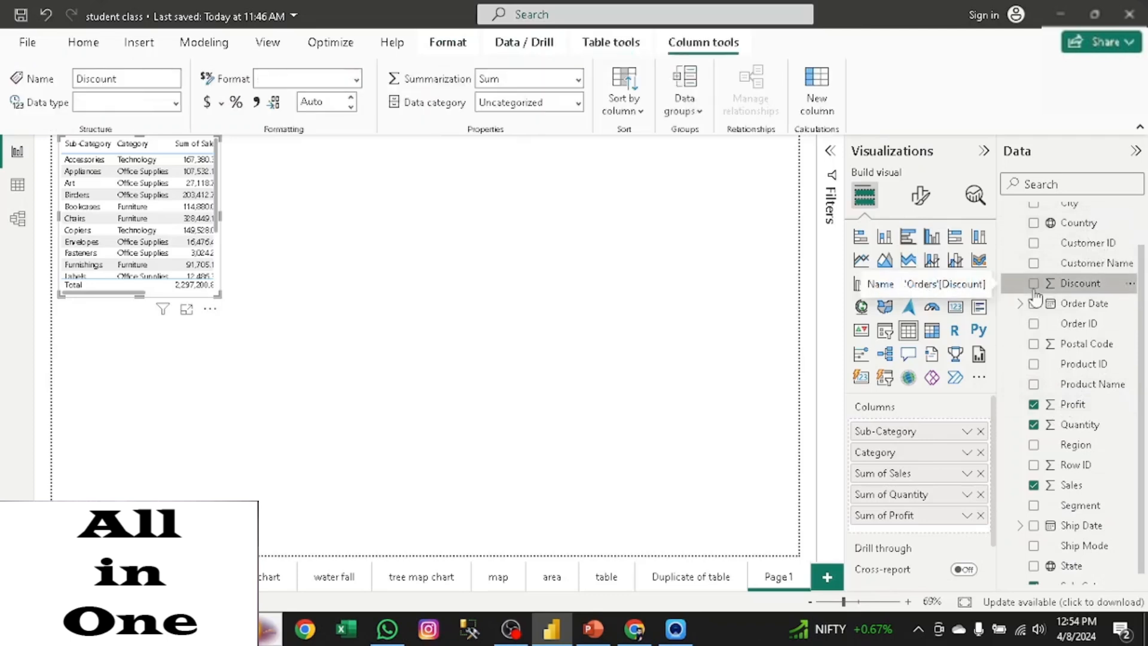
click(1034, 287)
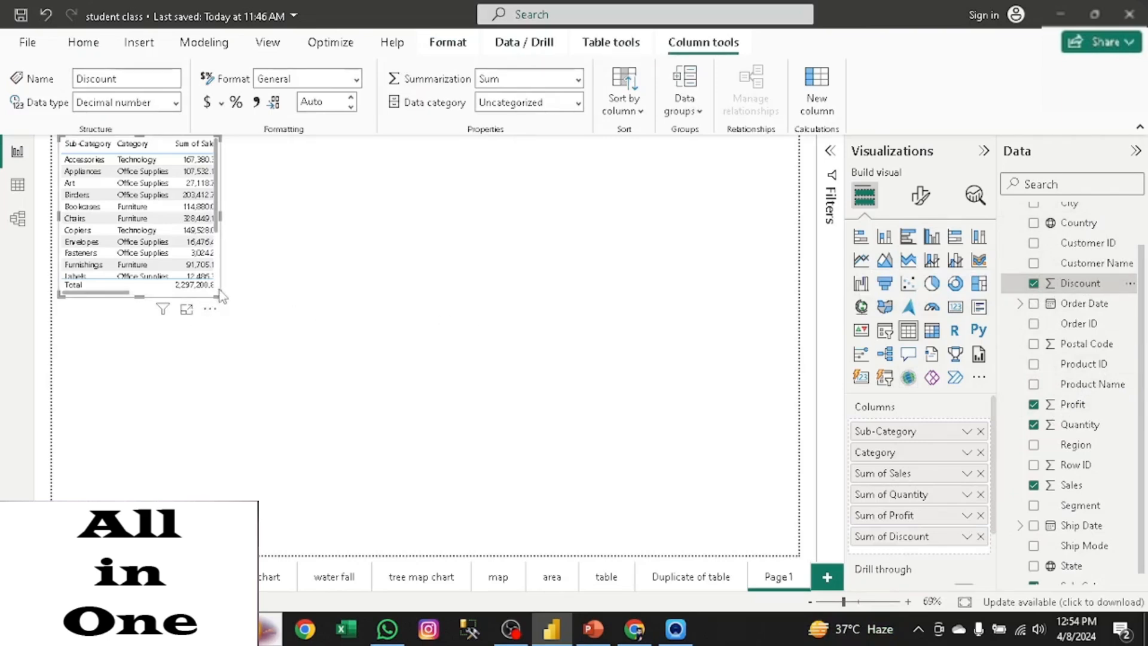
drag(218, 296, 780, 538)
Step: Set the font of the table's values to bold Segoe UI at size 14
click(921, 196)
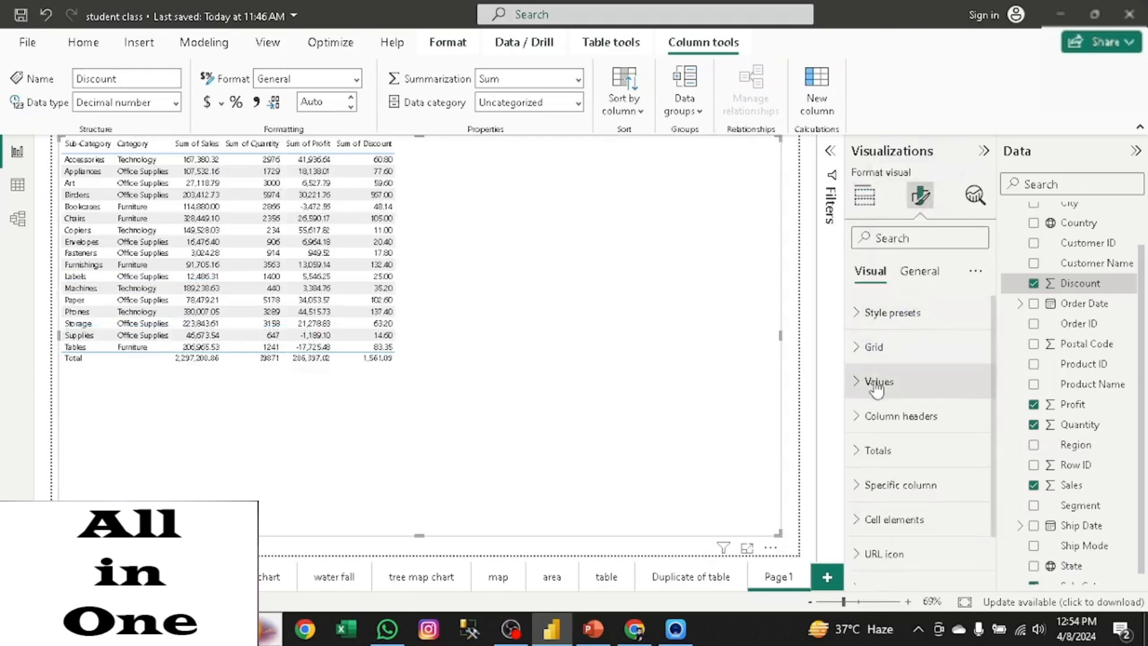
click(873, 382)
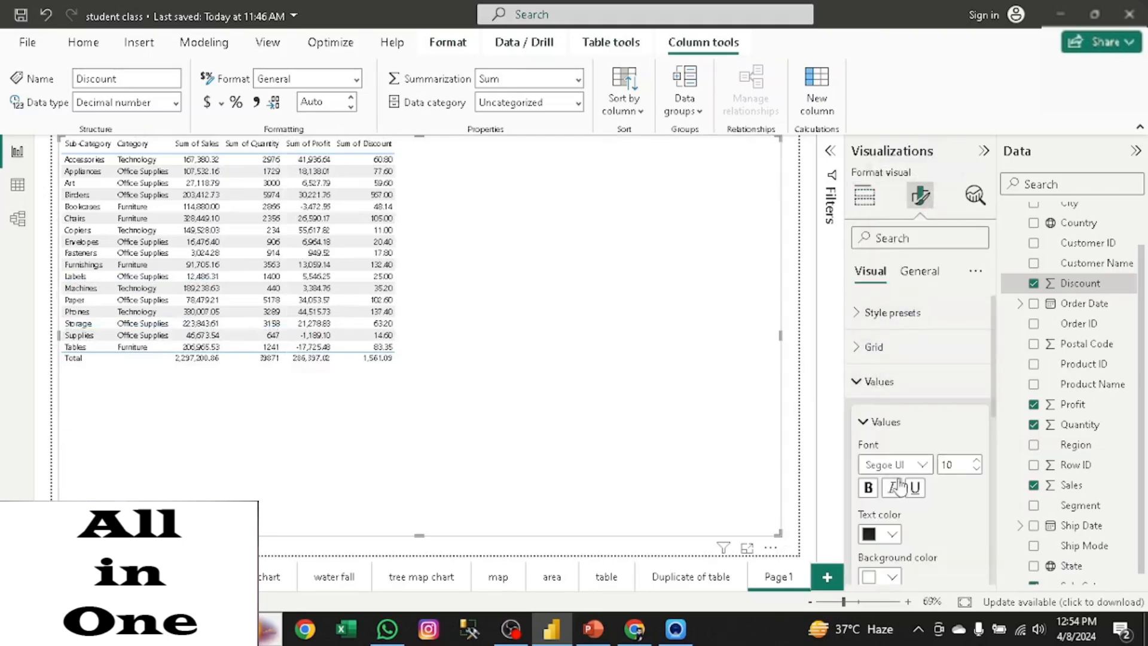
click(923, 464)
click(884, 401)
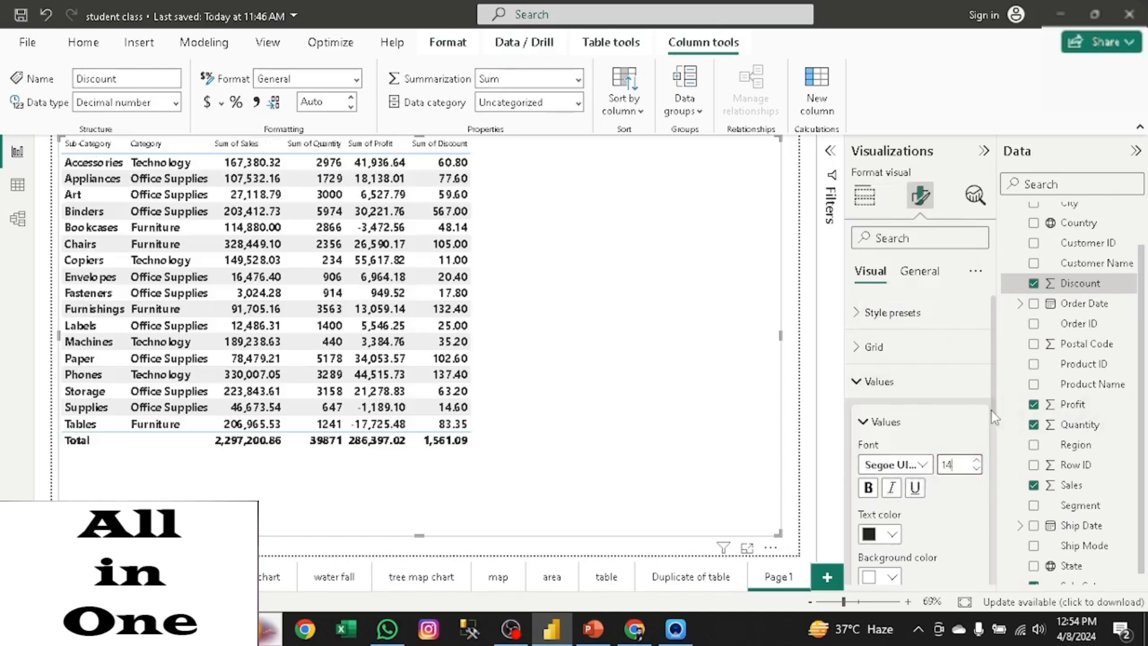
drag(991, 410, 990, 484)
scroll(957, 448, up, 3)
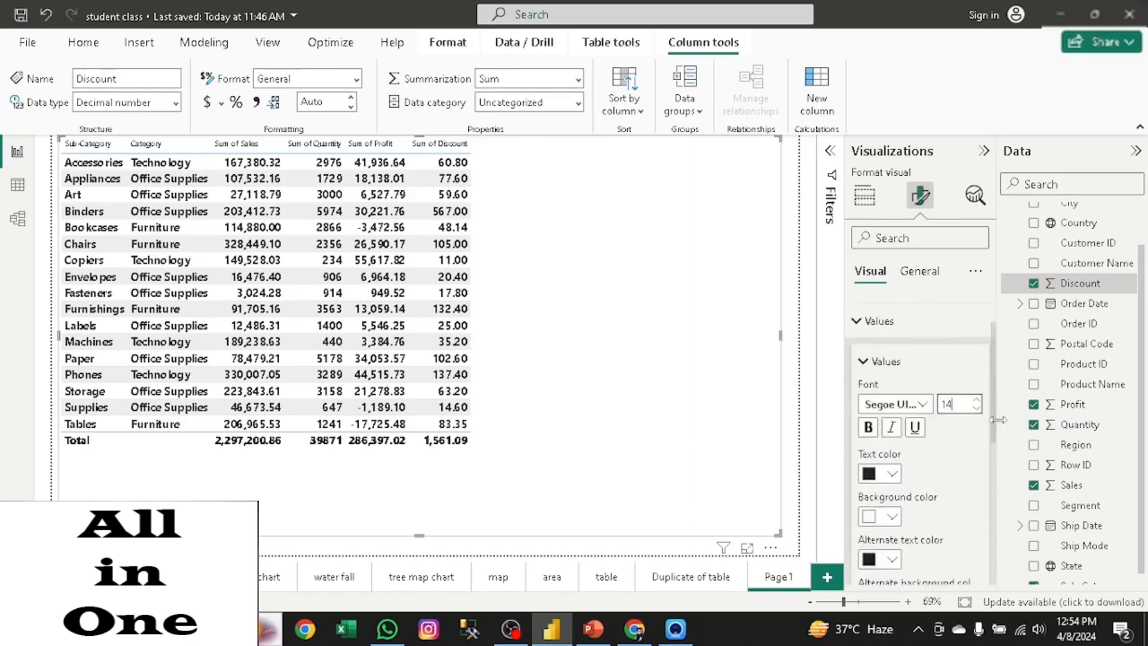
click(879, 363)
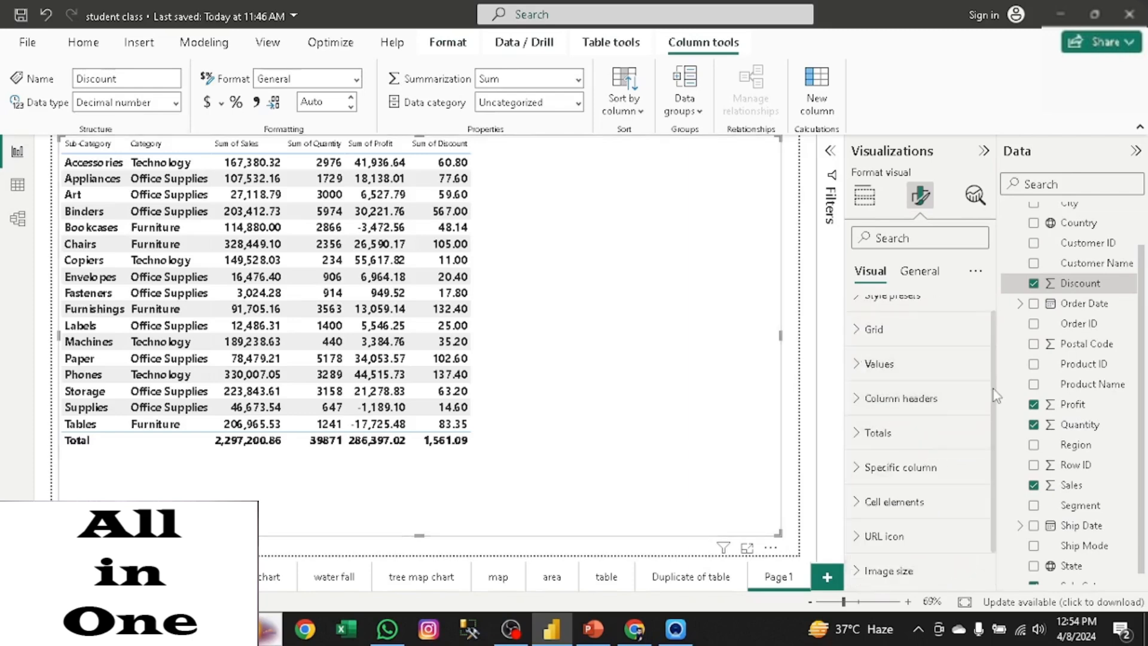
Step: Apply the Flashy rows style preset to the table
scroll(993, 385, down, 2)
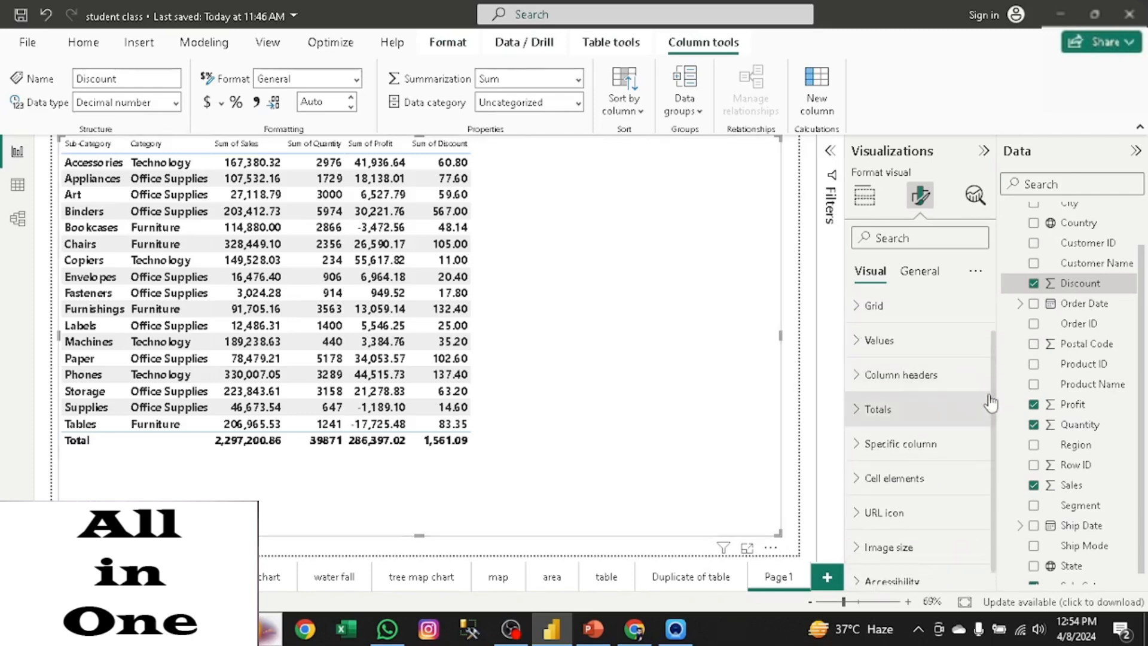
scroll(994, 404, up, 2)
click(874, 316)
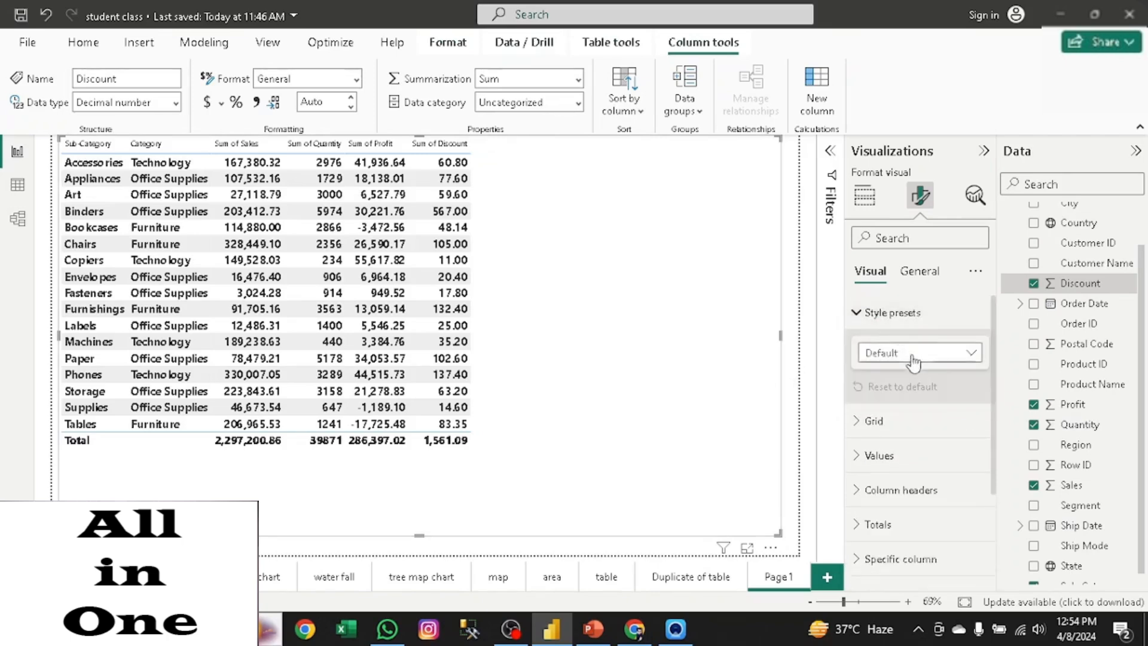
click(911, 359)
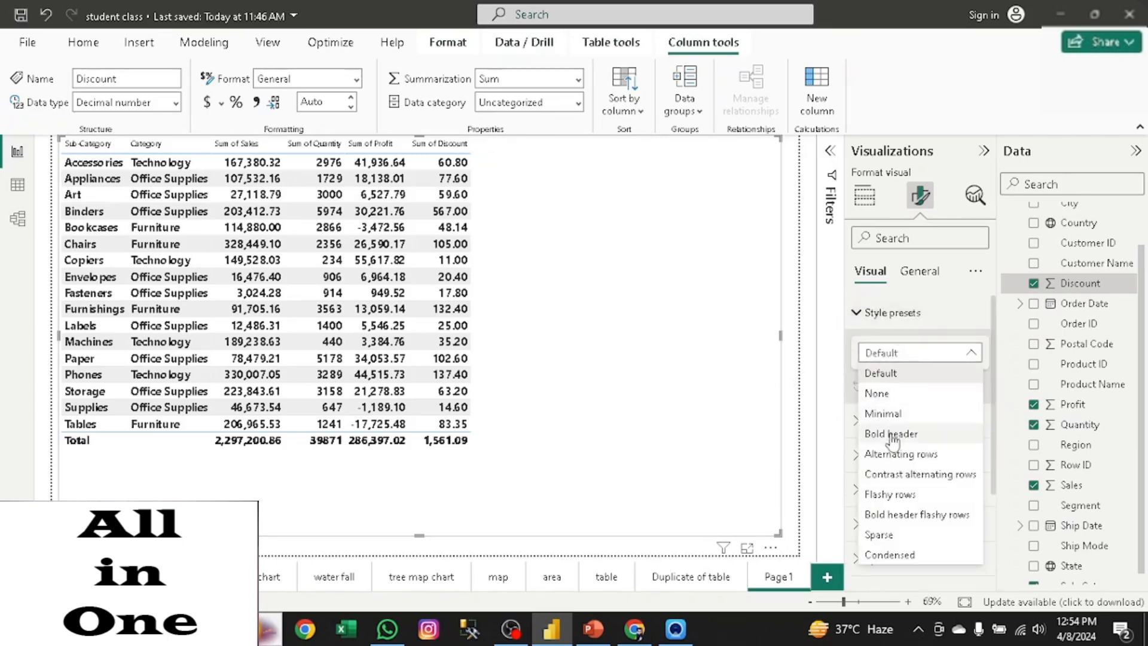
click(903, 493)
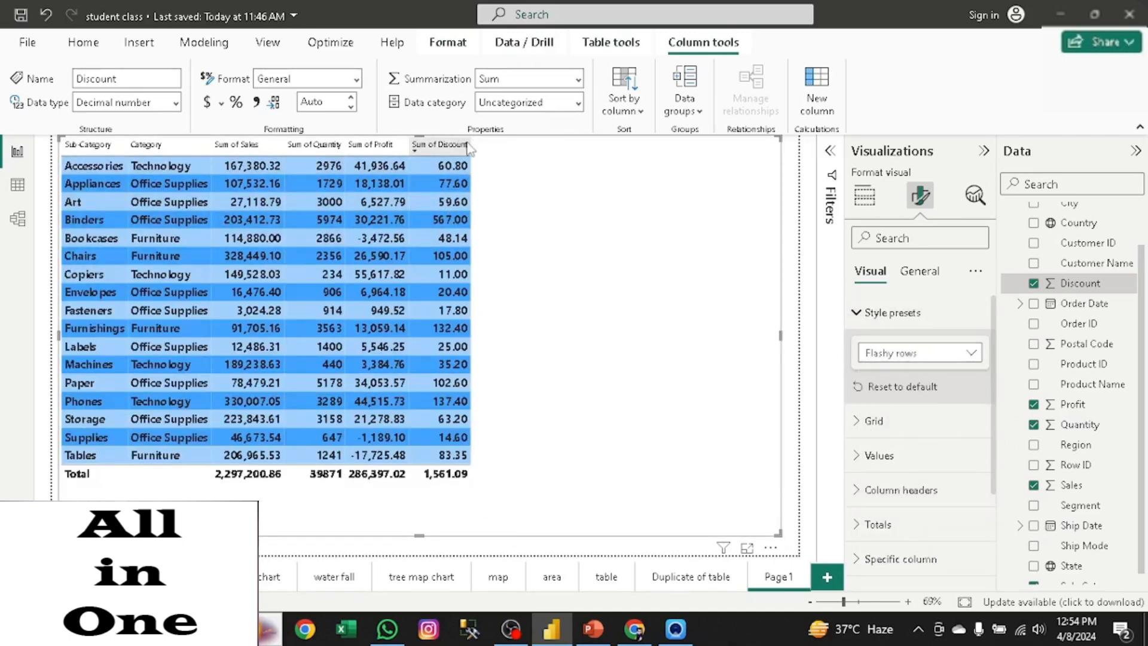
Step: Widen the Discount, Profit, Quantity, Sales, Category and Sub-Category columns so the table spans the width of its frame
drag(473, 142, 755, 174)
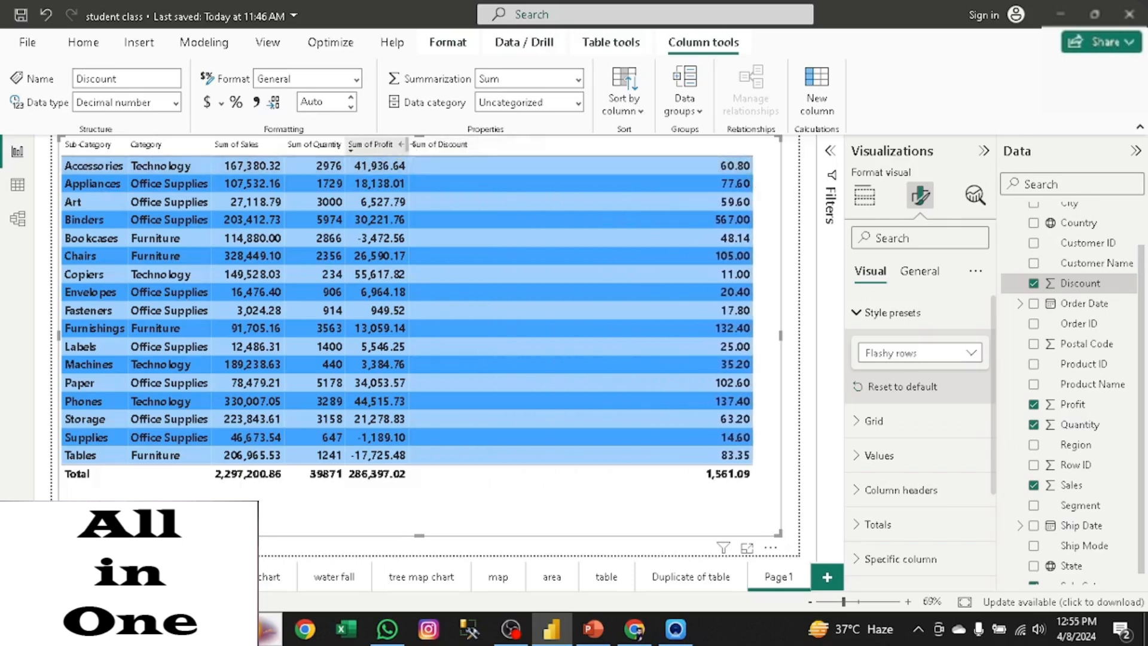
drag(402, 144, 395, 144)
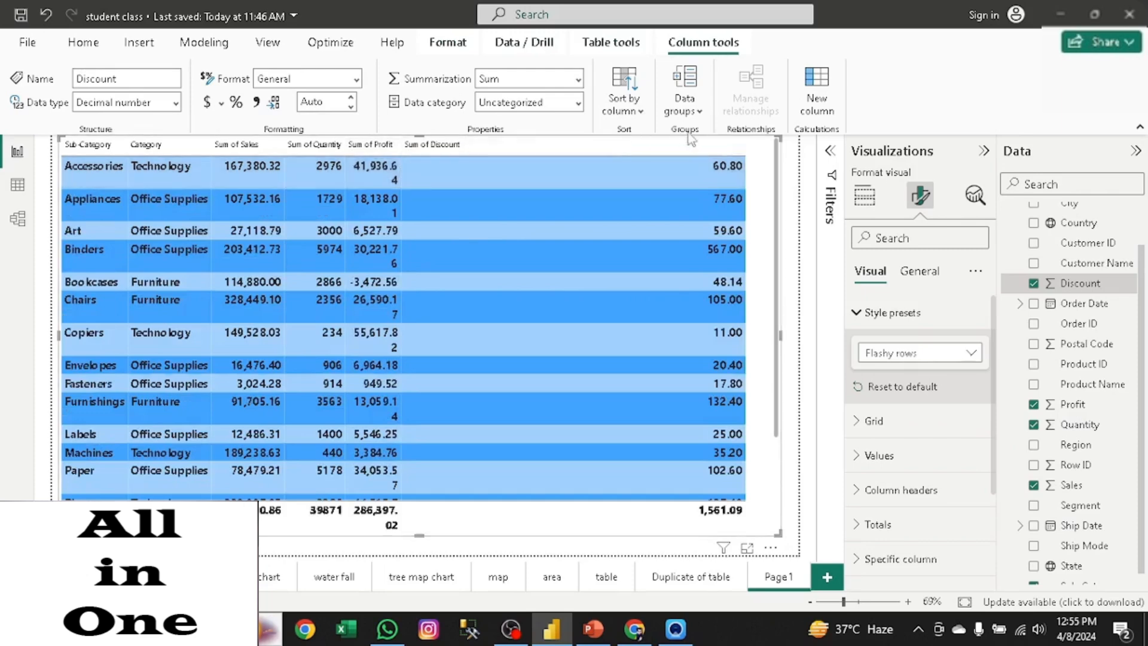
drag(745, 144, 494, 159)
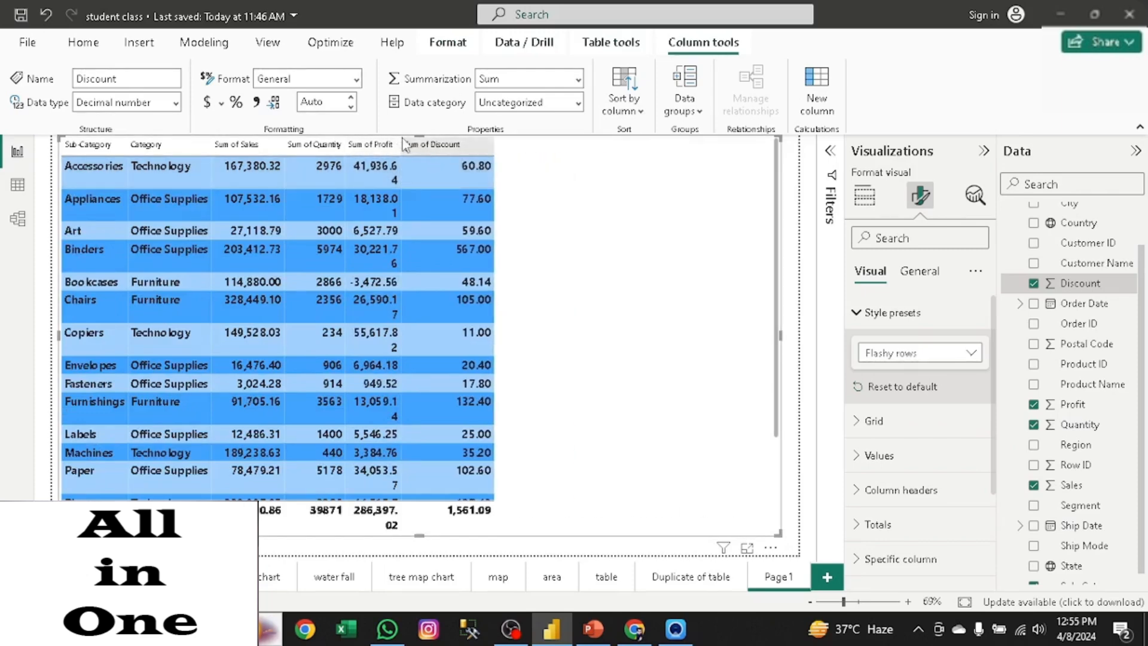
drag(416, 152, 506, 171)
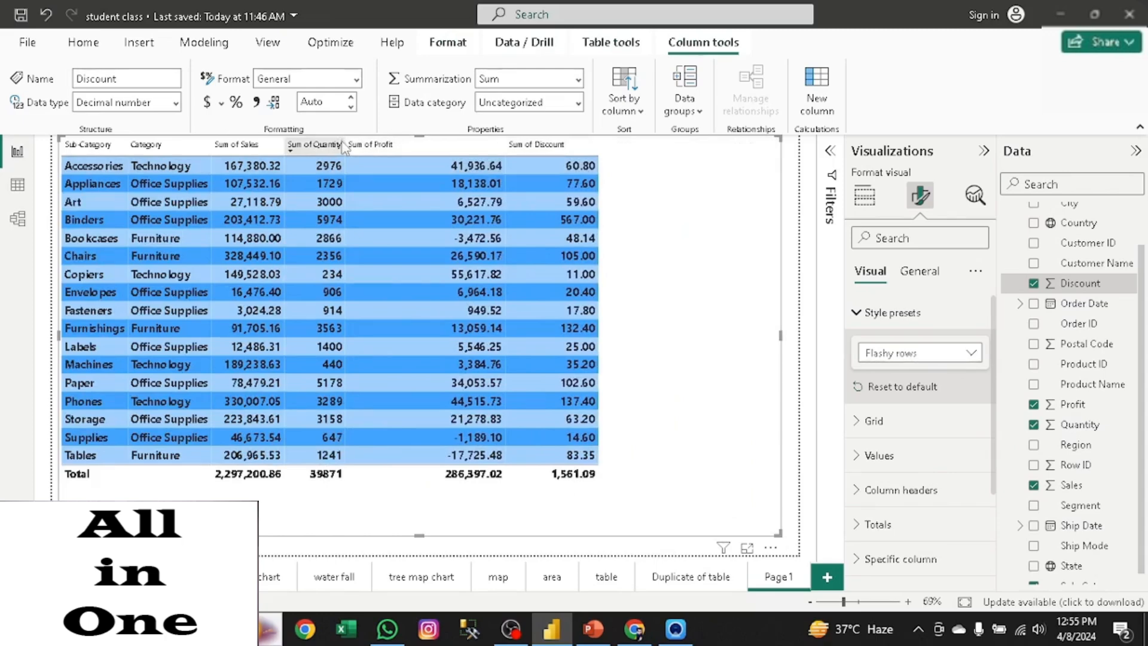
drag(343, 144, 411, 146)
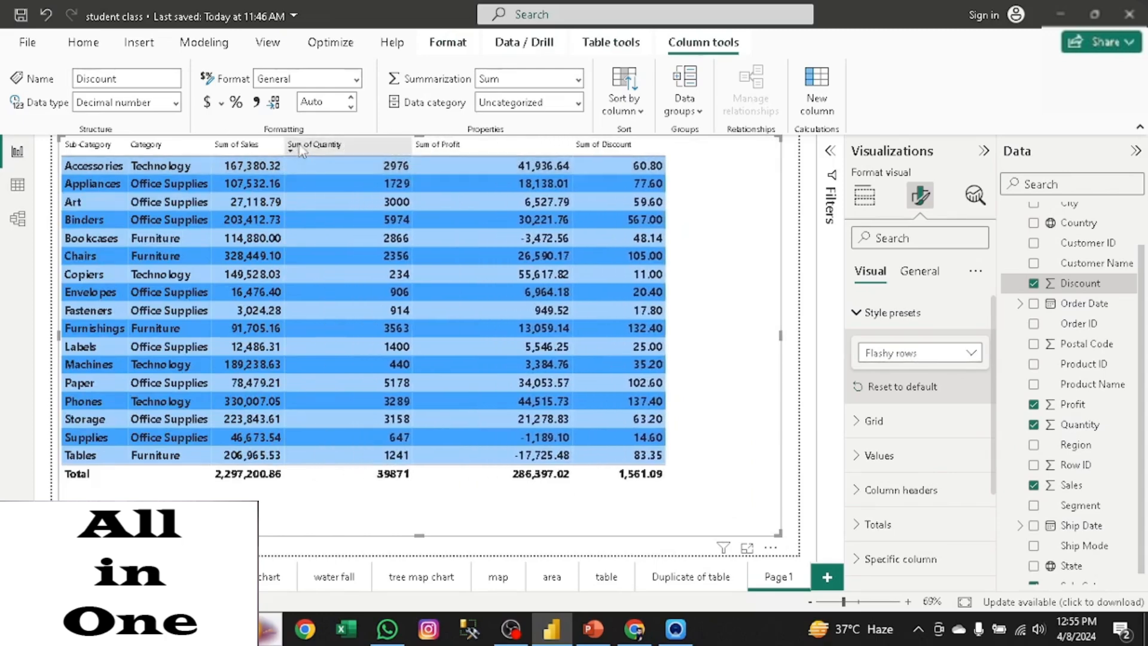
drag(285, 145, 324, 146)
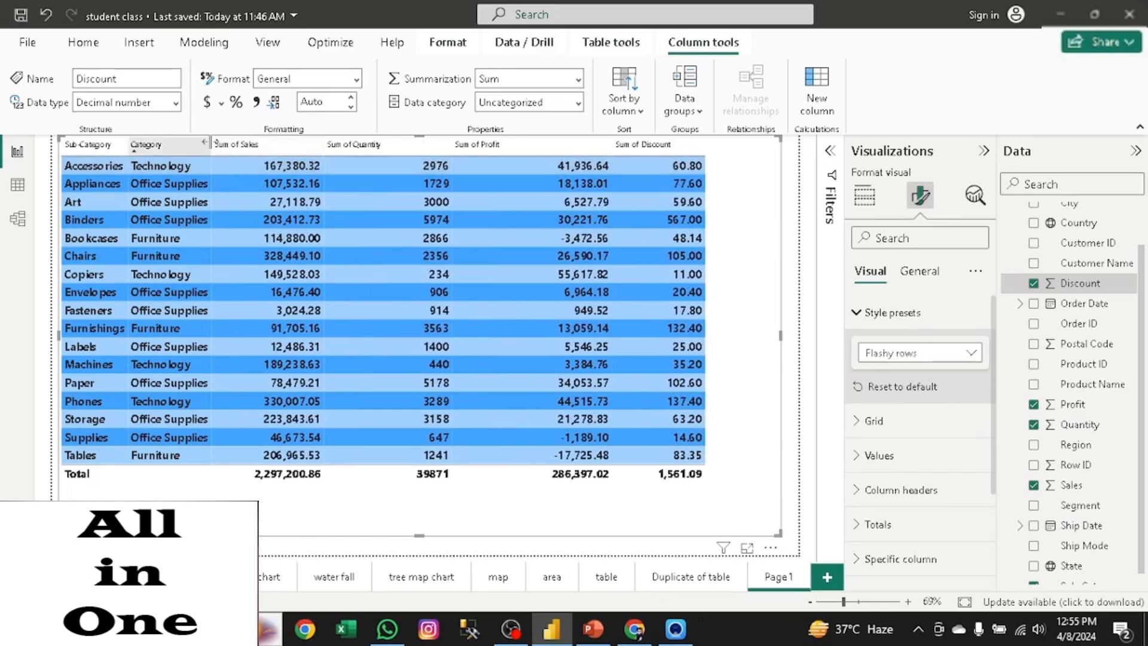
drag(211, 142, 233, 144)
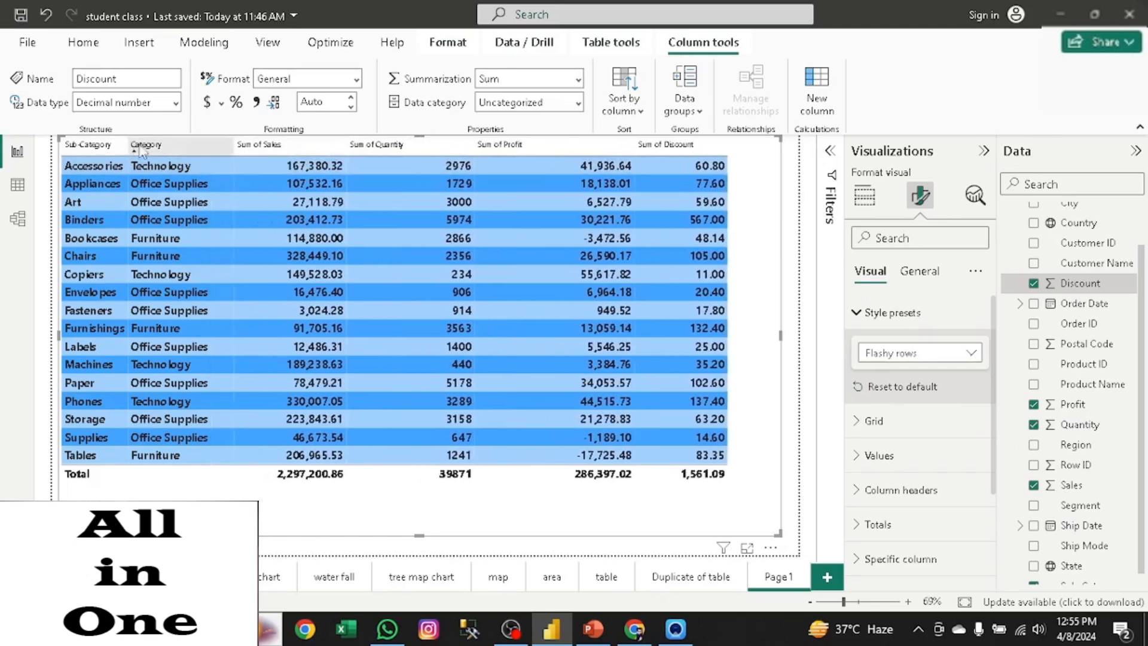
drag(132, 149, 164, 147)
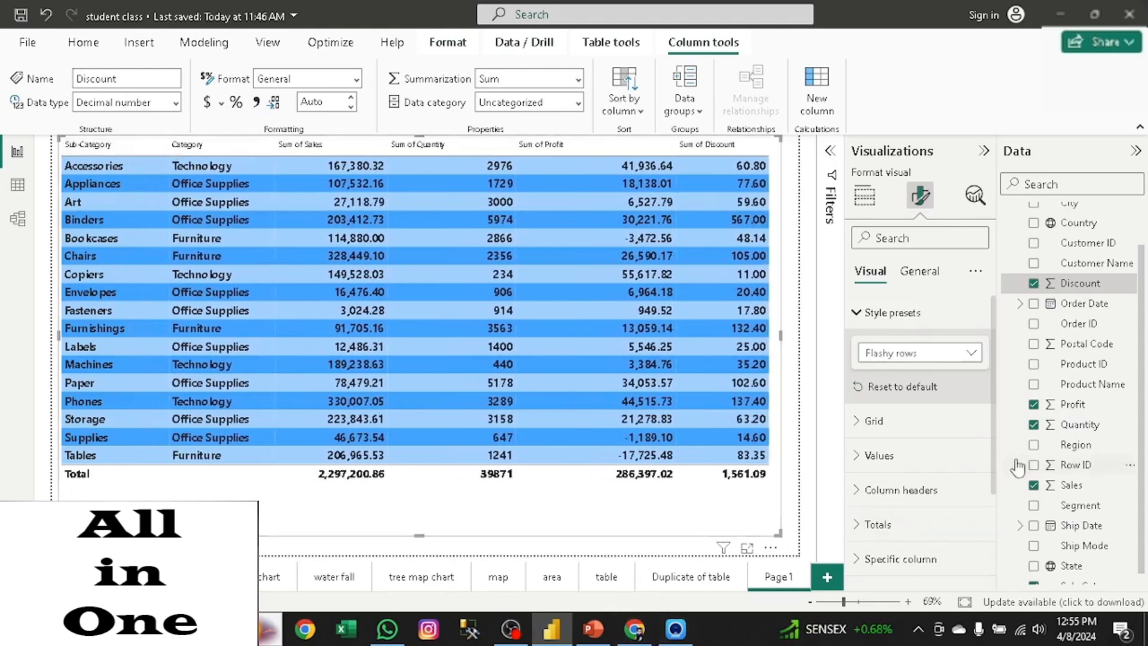
Step: Give the table's total row a black background and white text
click(851, 320)
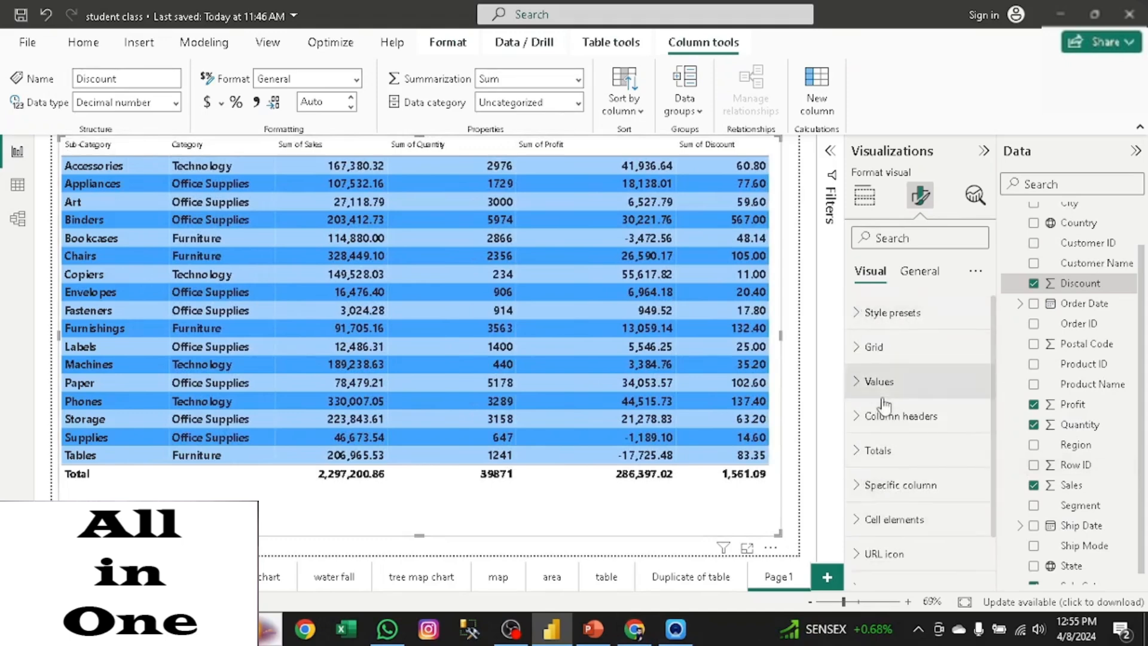
click(865, 450)
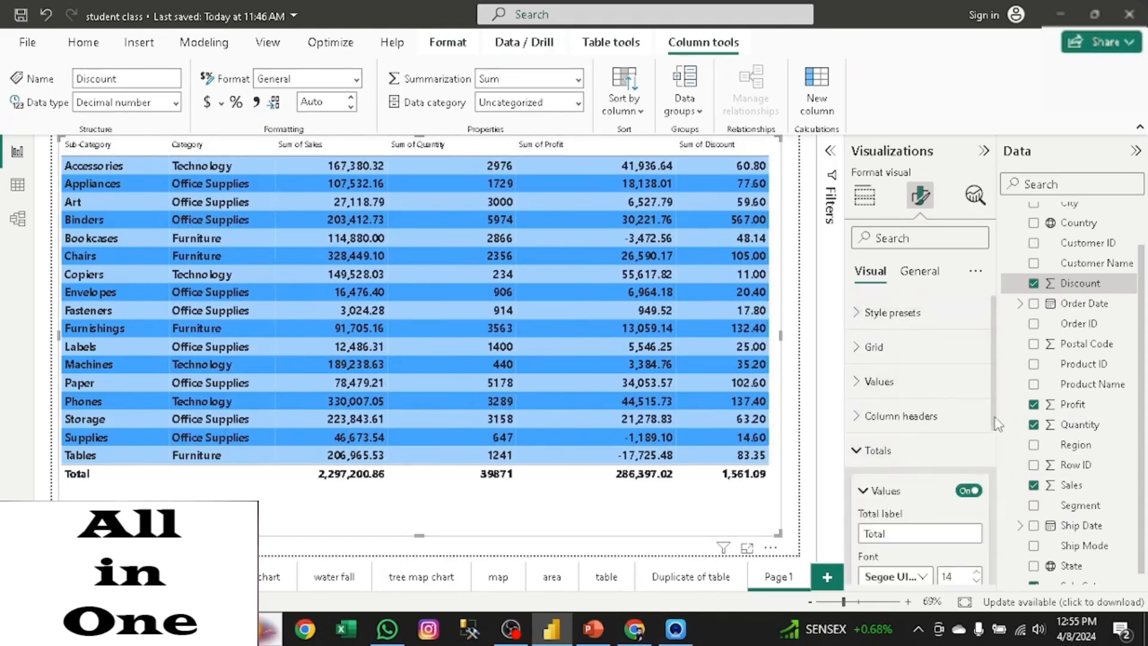
drag(995, 425, 995, 518)
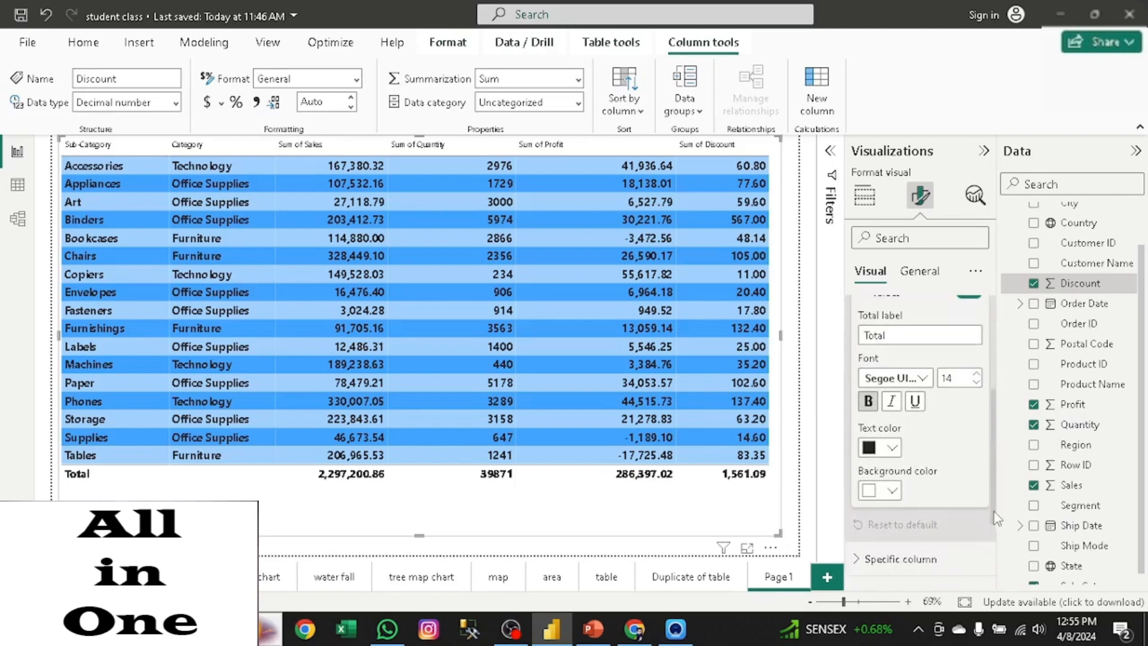
click(889, 492)
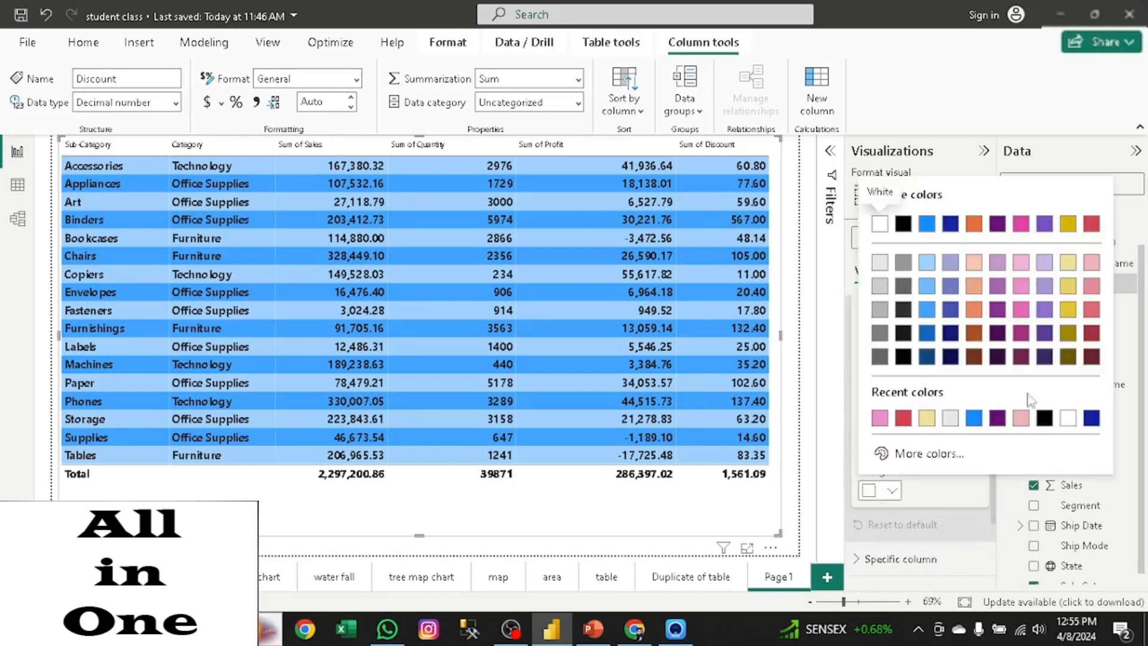
click(1045, 418)
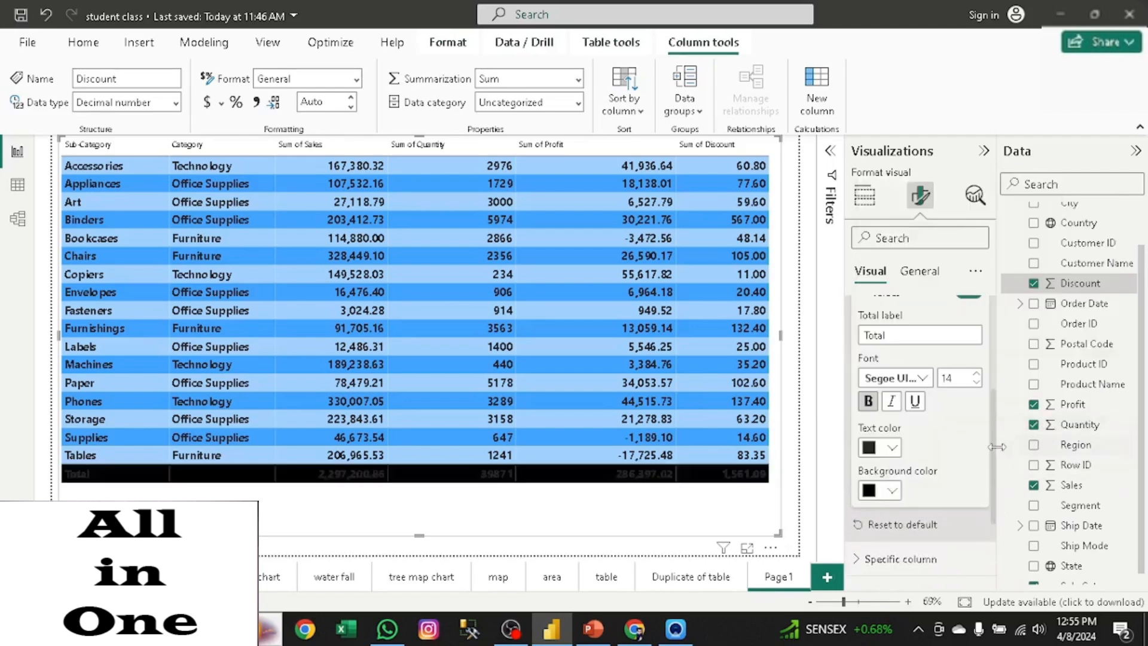
click(892, 448)
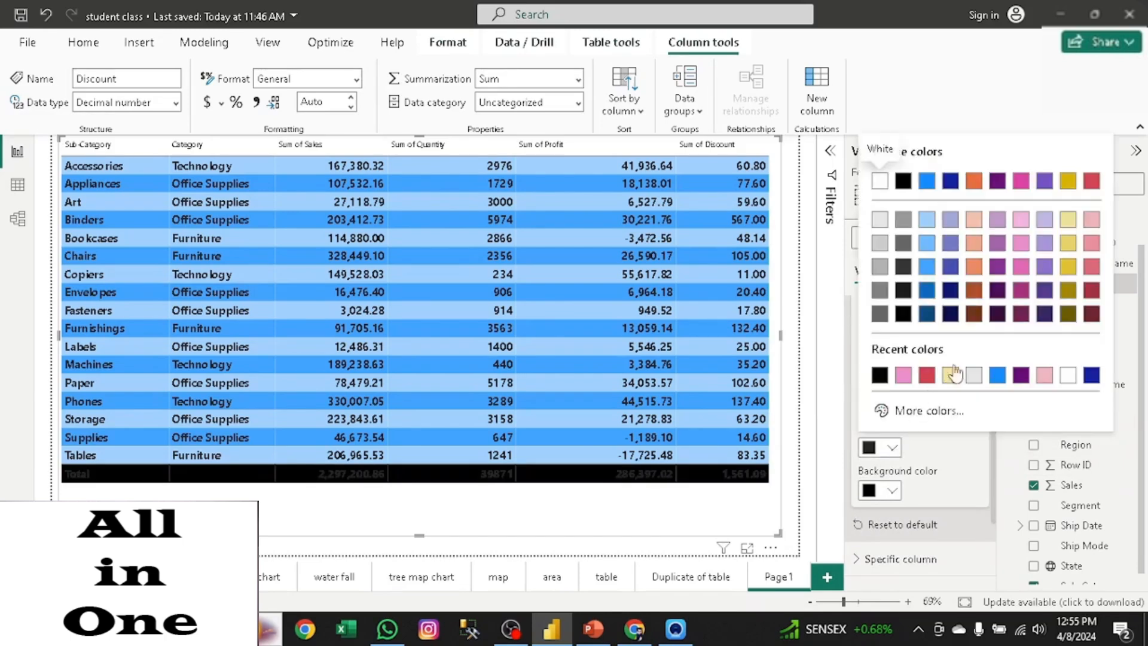
click(1067, 376)
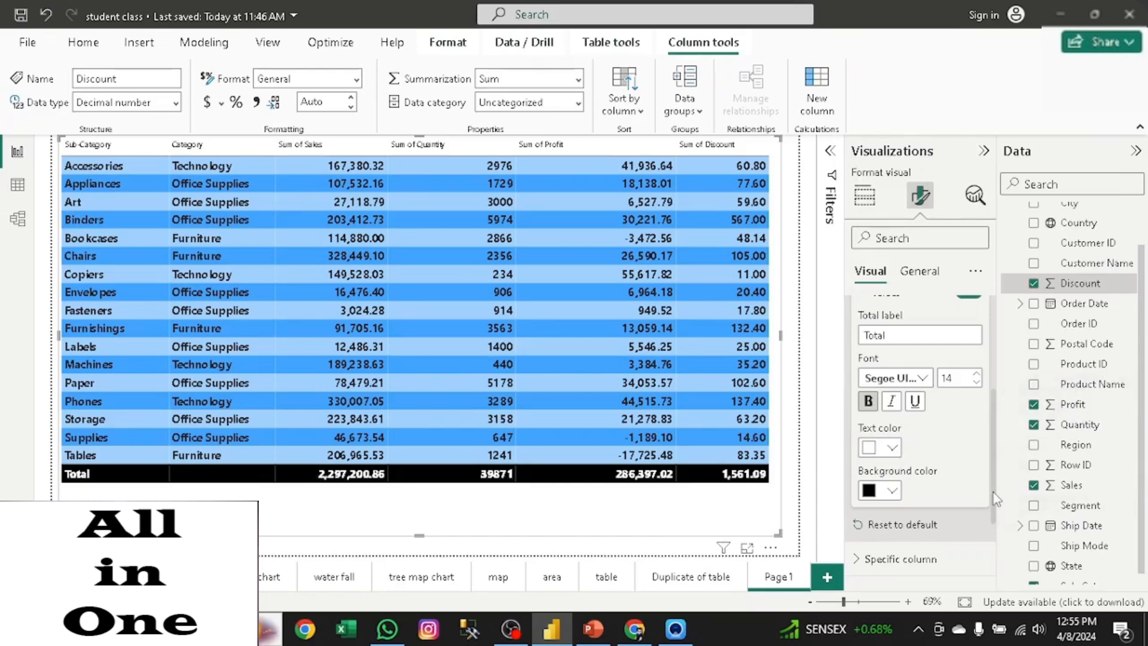
scroll(997, 493, up, 2)
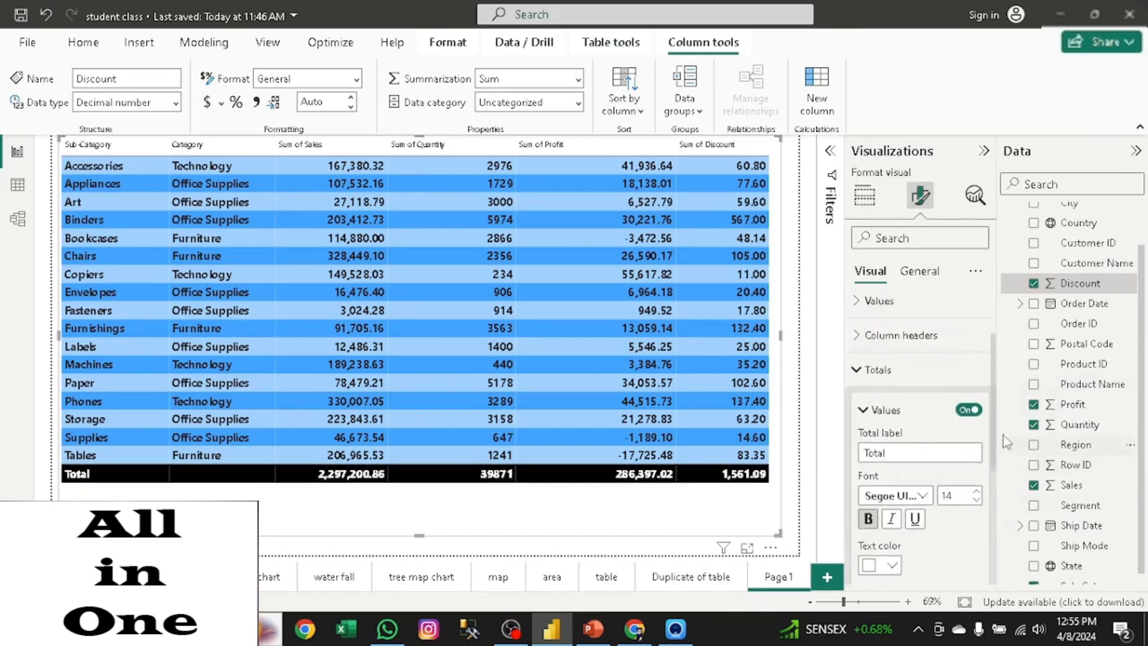
click(874, 422)
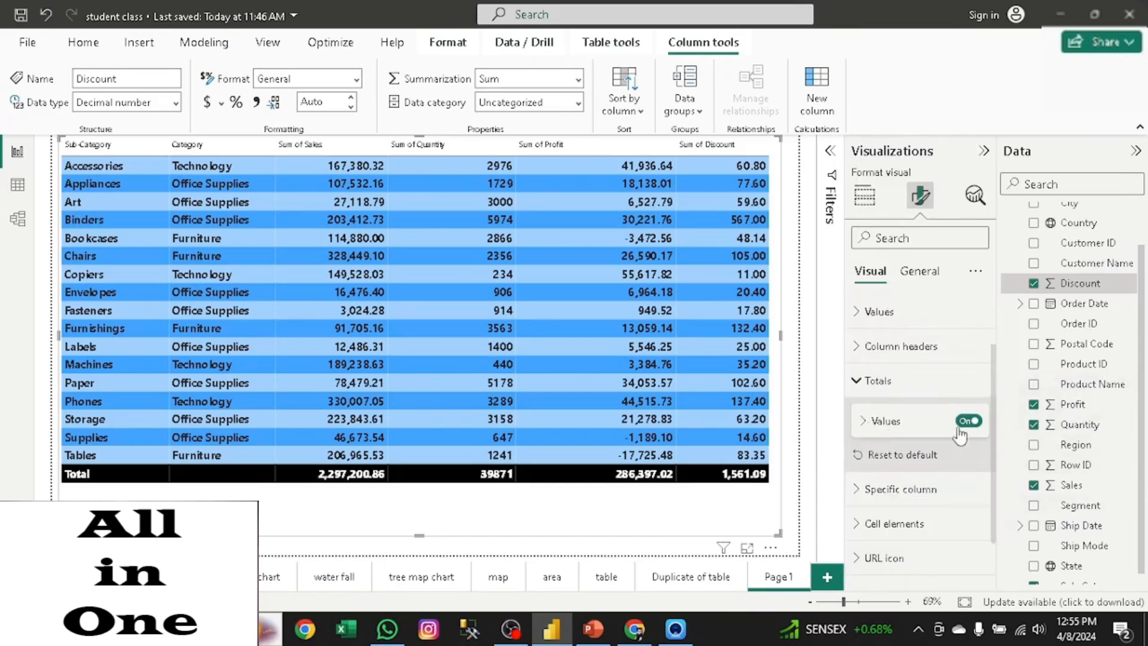
Step: Format the table's column headers with white text, a black background and the Segoe UI Bold font
click(859, 356)
click(893, 500)
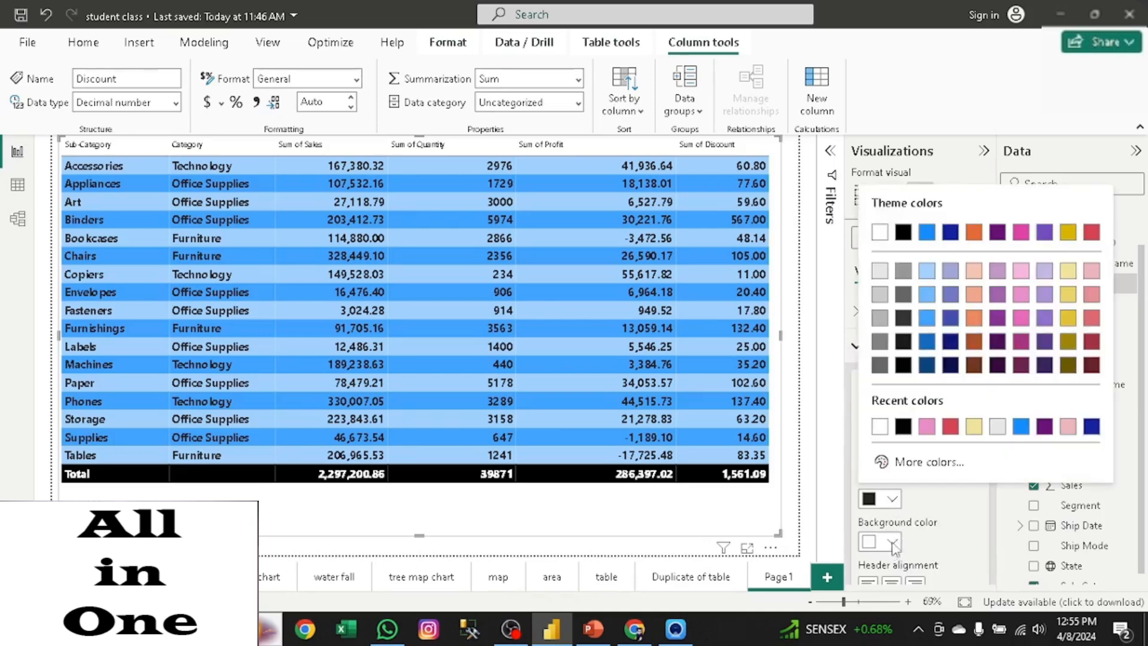
click(881, 427)
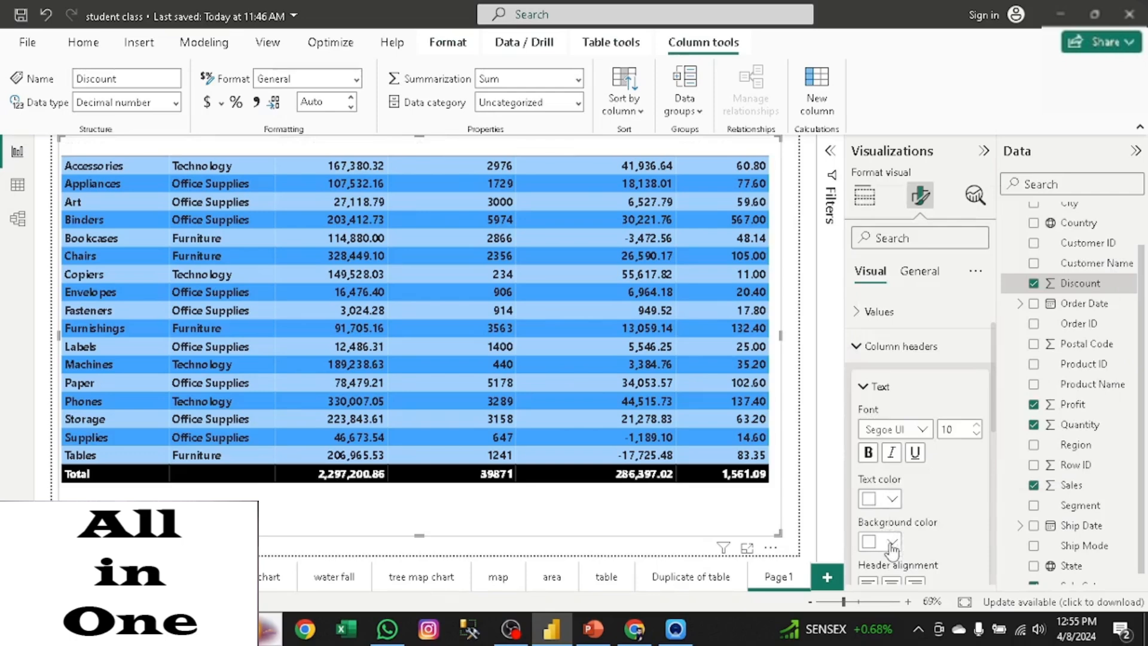
click(891, 542)
click(903, 470)
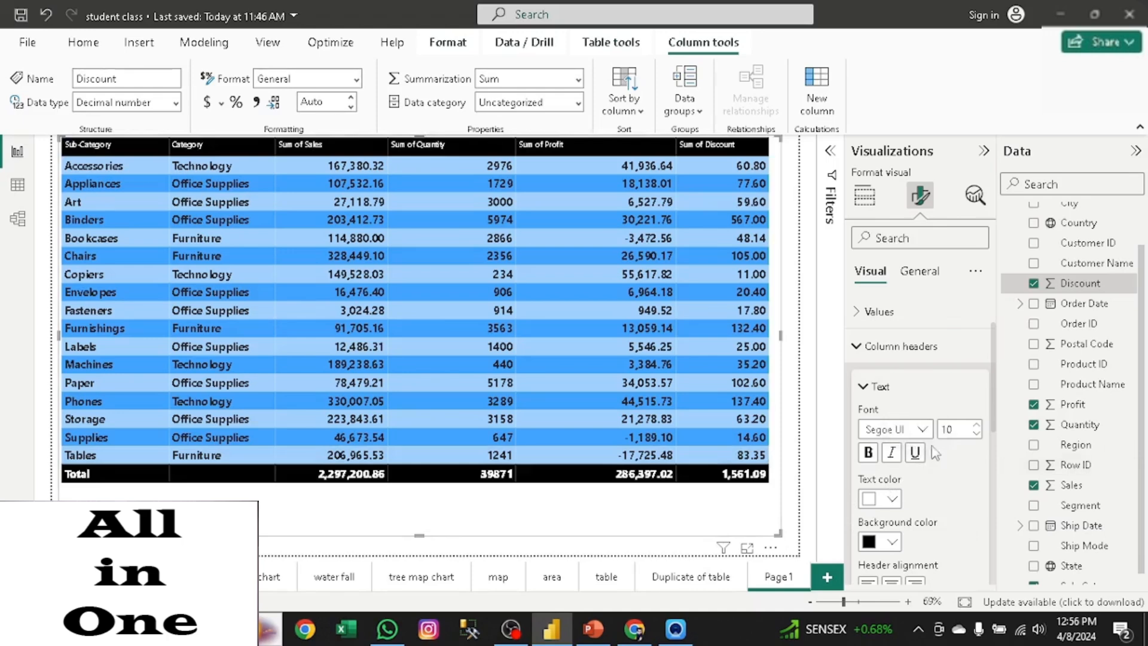
click(915, 429)
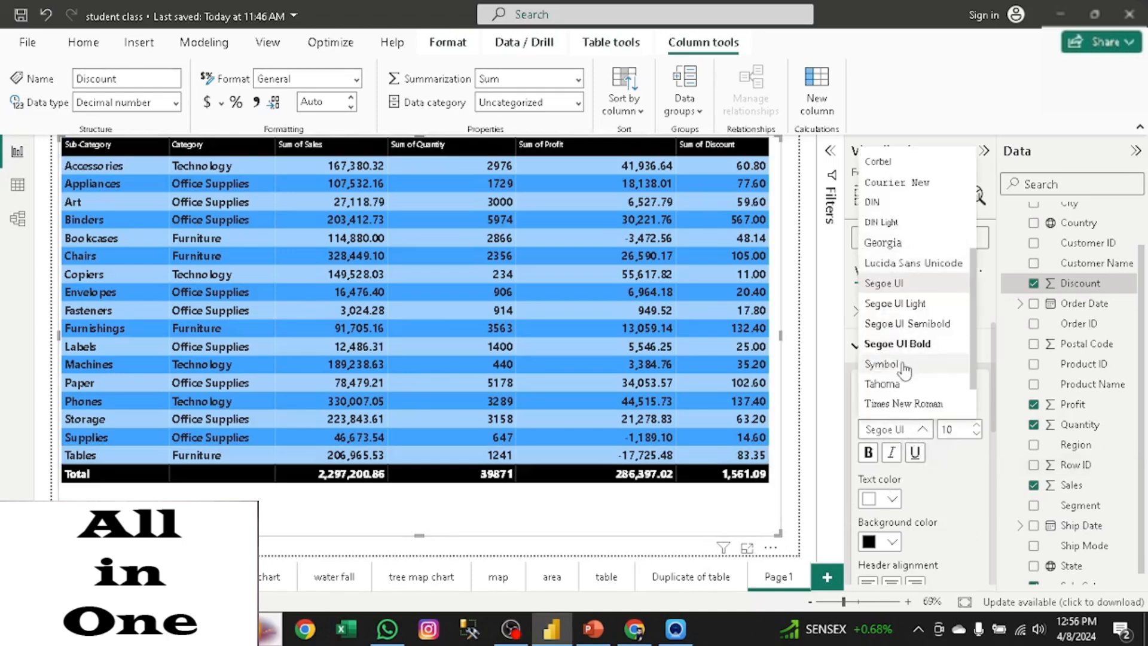
click(934, 349)
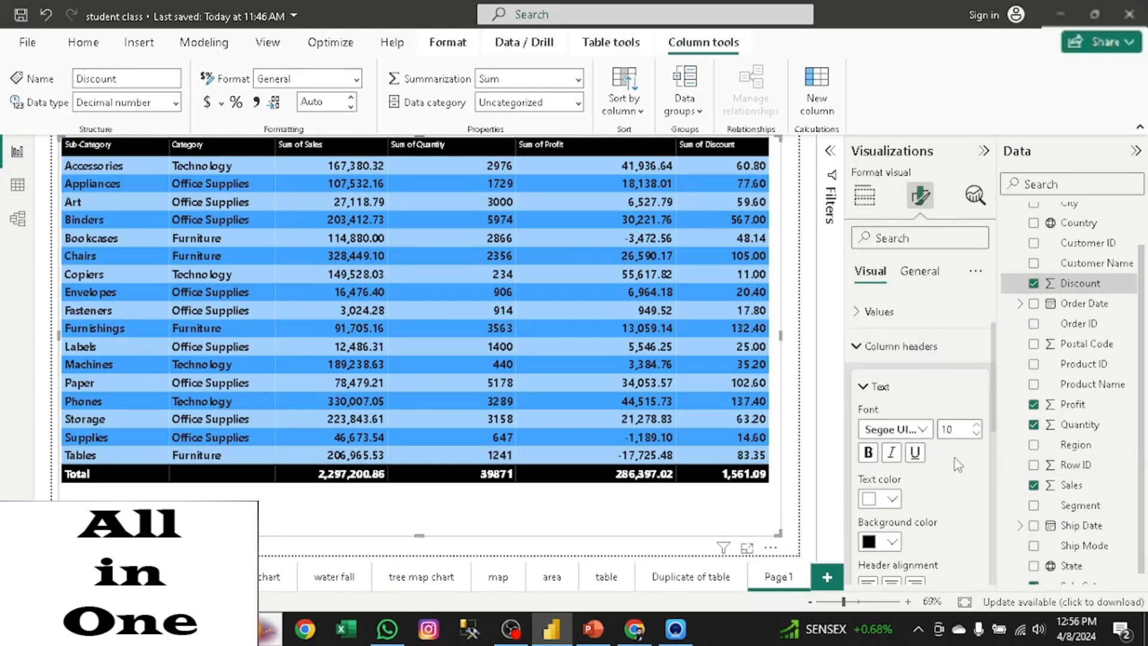
Step: Set the font size of the table's column headers to 14
double_click(949, 429)
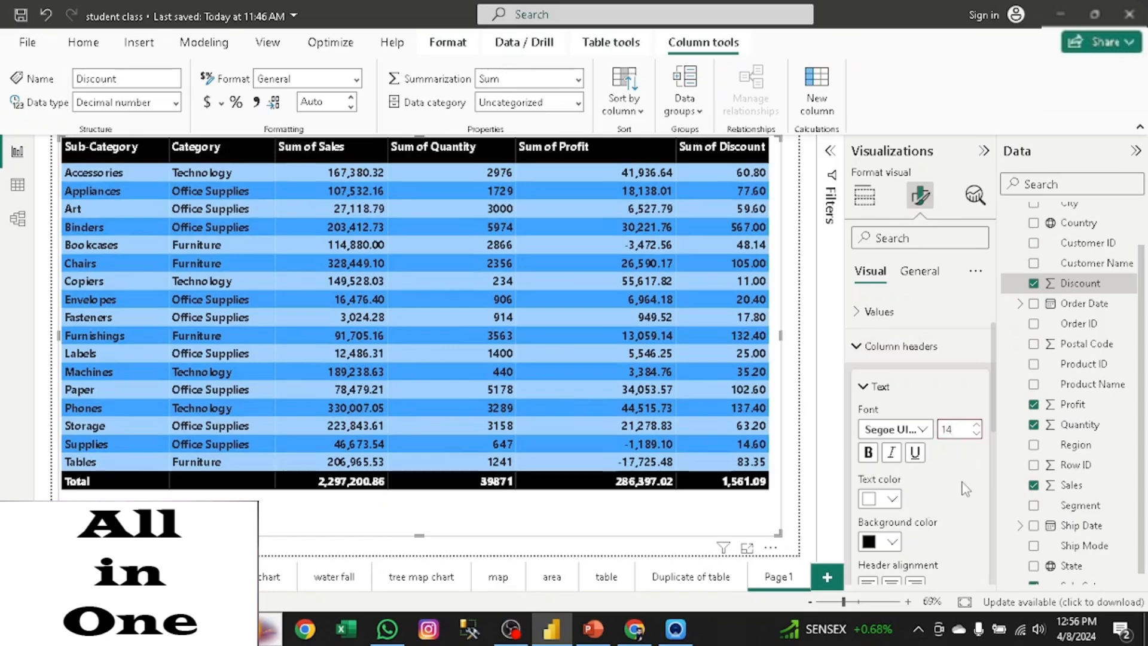
click(871, 386)
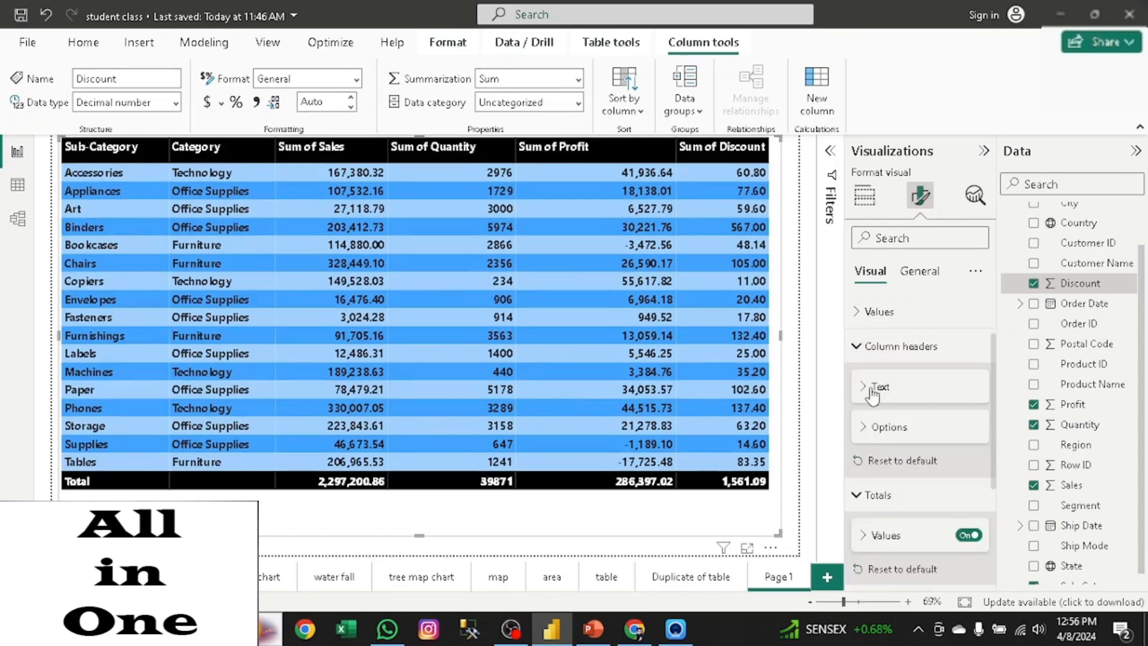
click(857, 346)
Step: Turn on conditional background color in the cell elements settings for the Sum of Sales series
drag(995, 410, 997, 354)
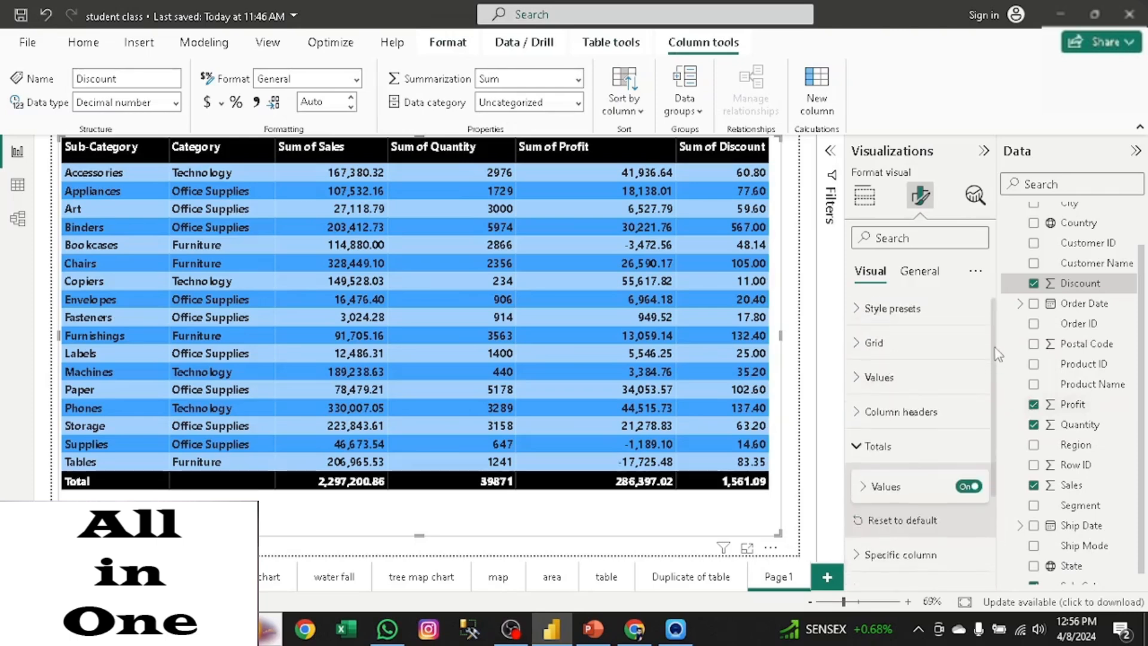
scroll(916, 392, down, 1)
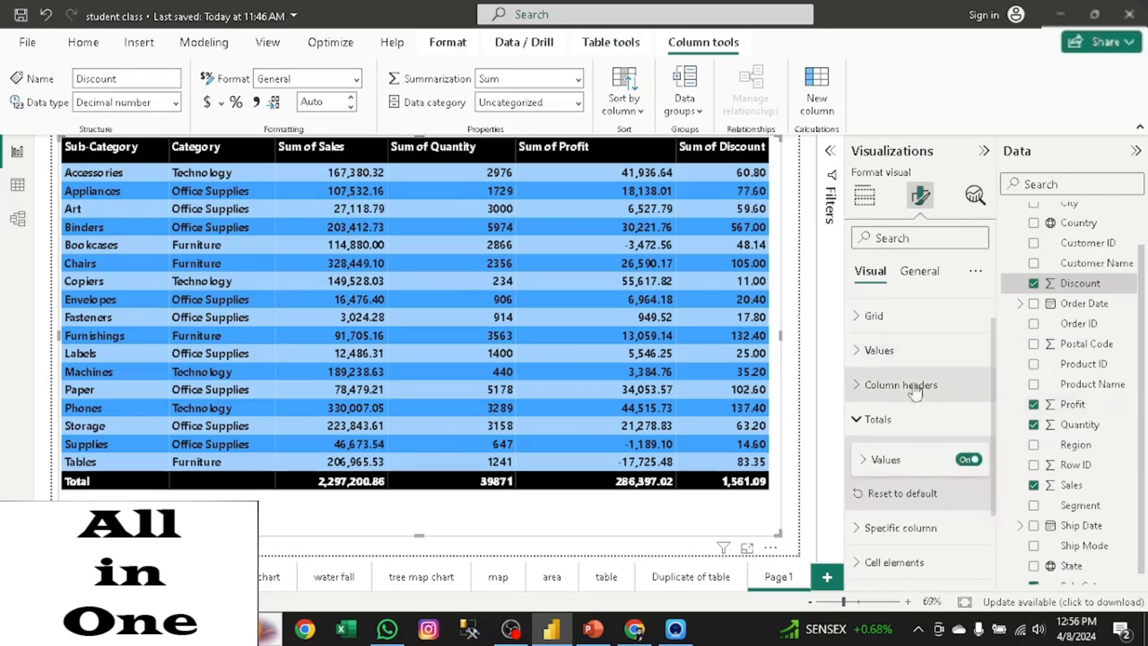
click(858, 419)
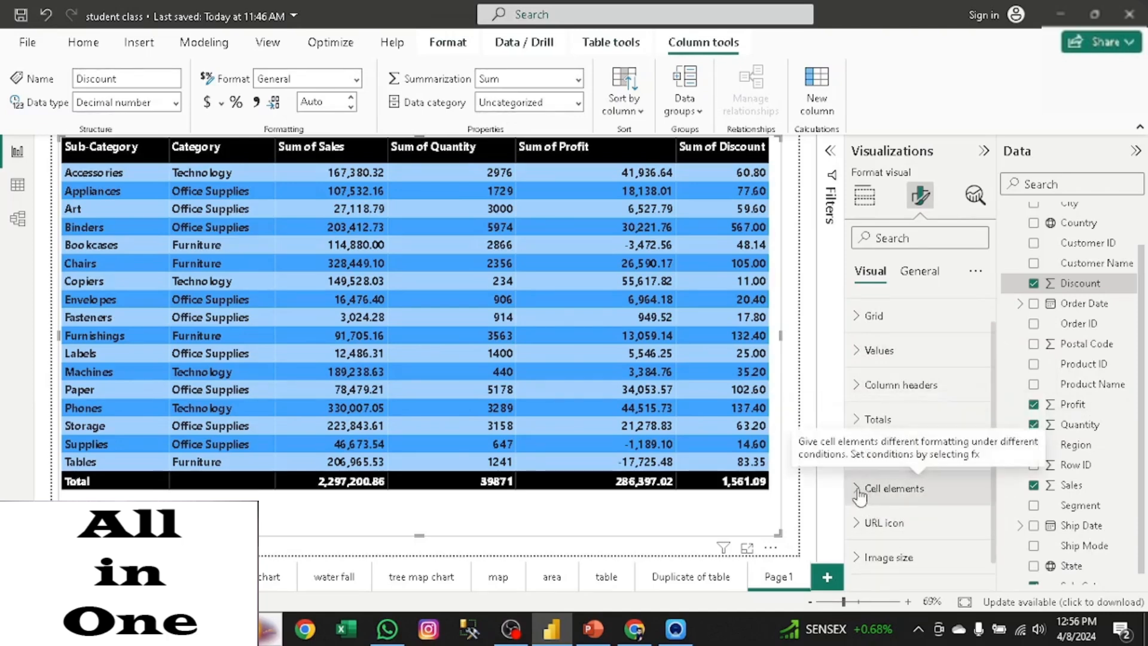
click(859, 489)
drag(992, 403, 1010, 475)
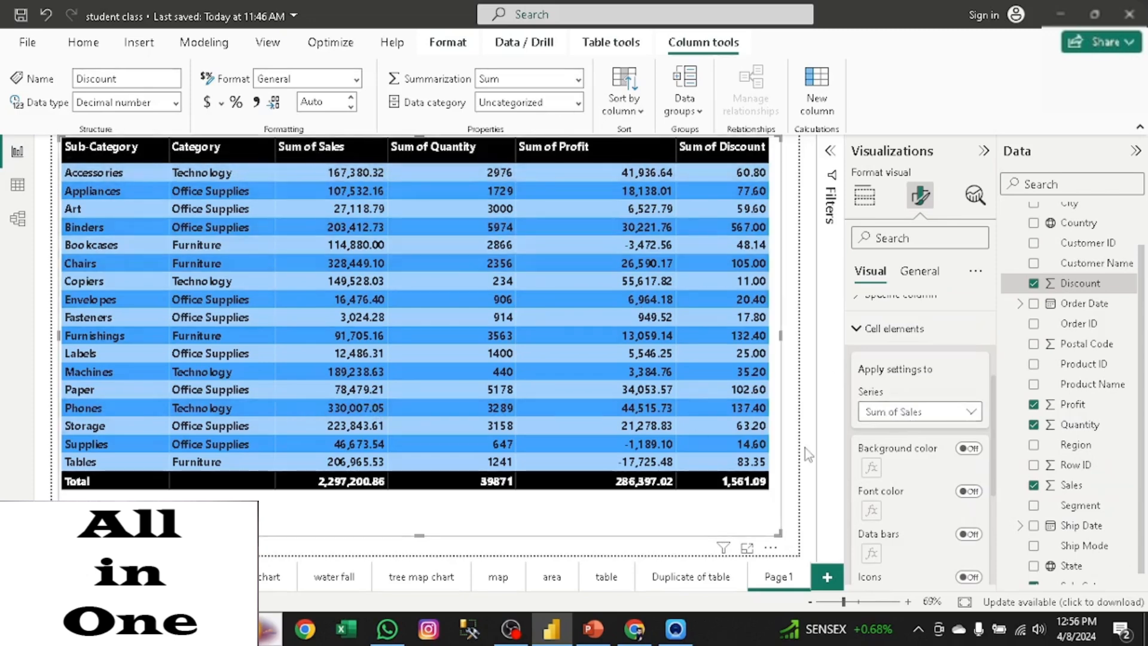
click(970, 451)
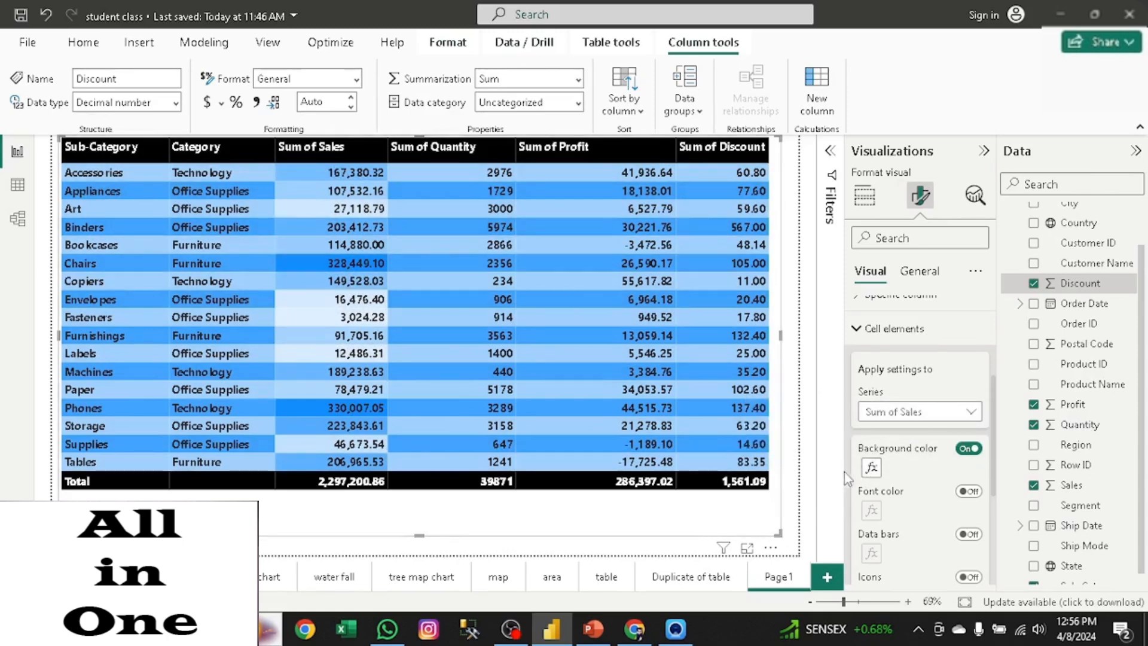
Step: Keep the Gradient format style for the Sum of Sales background and set the lowest-value color to the theme red
click(871, 467)
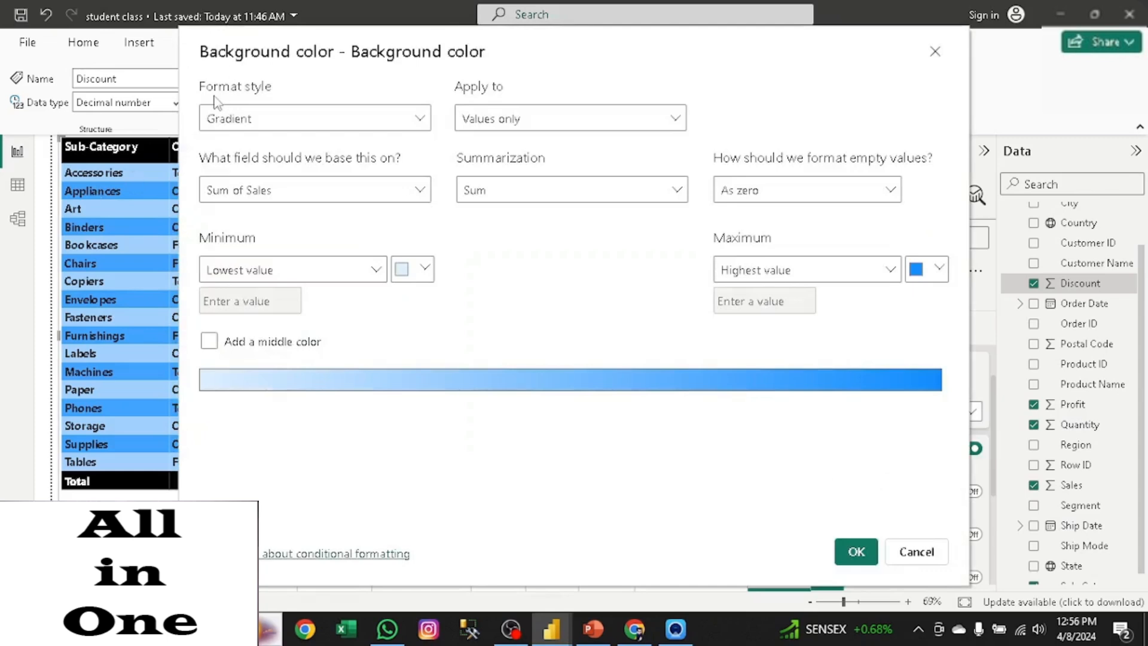
click(238, 119)
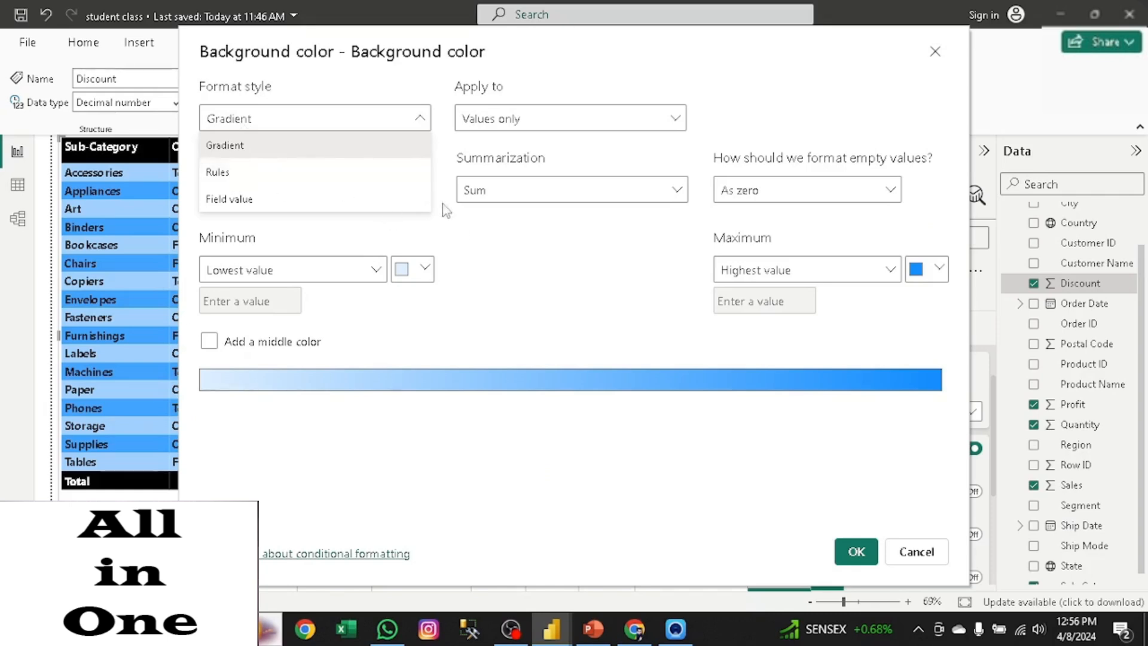
click(315, 143)
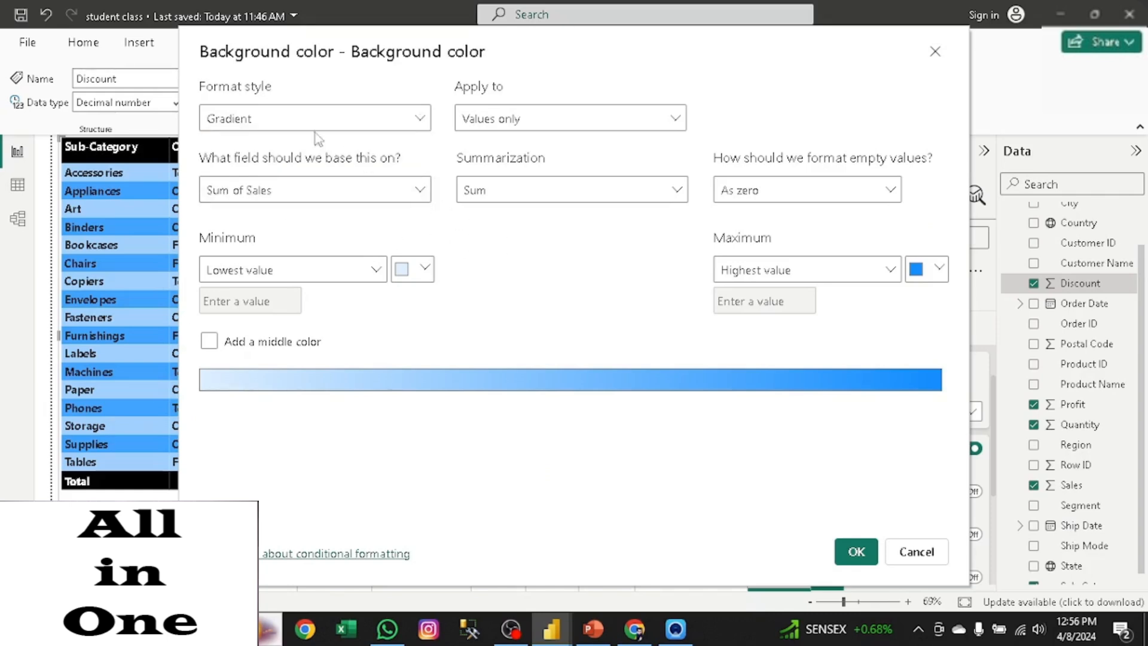
click(528, 125)
click(527, 124)
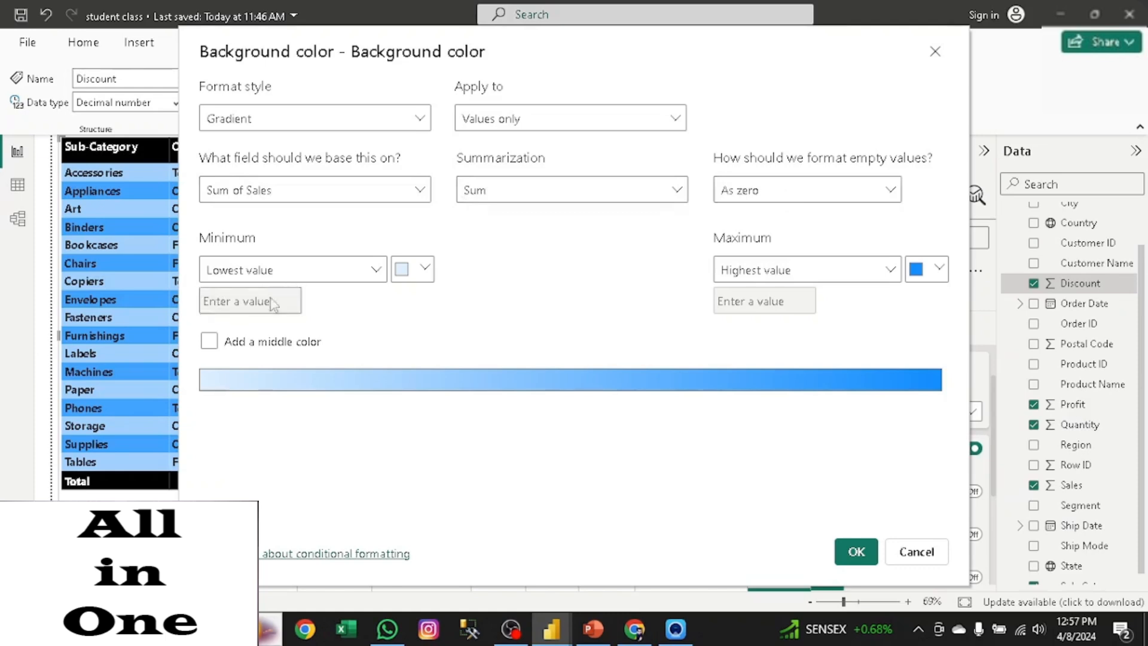
click(405, 270)
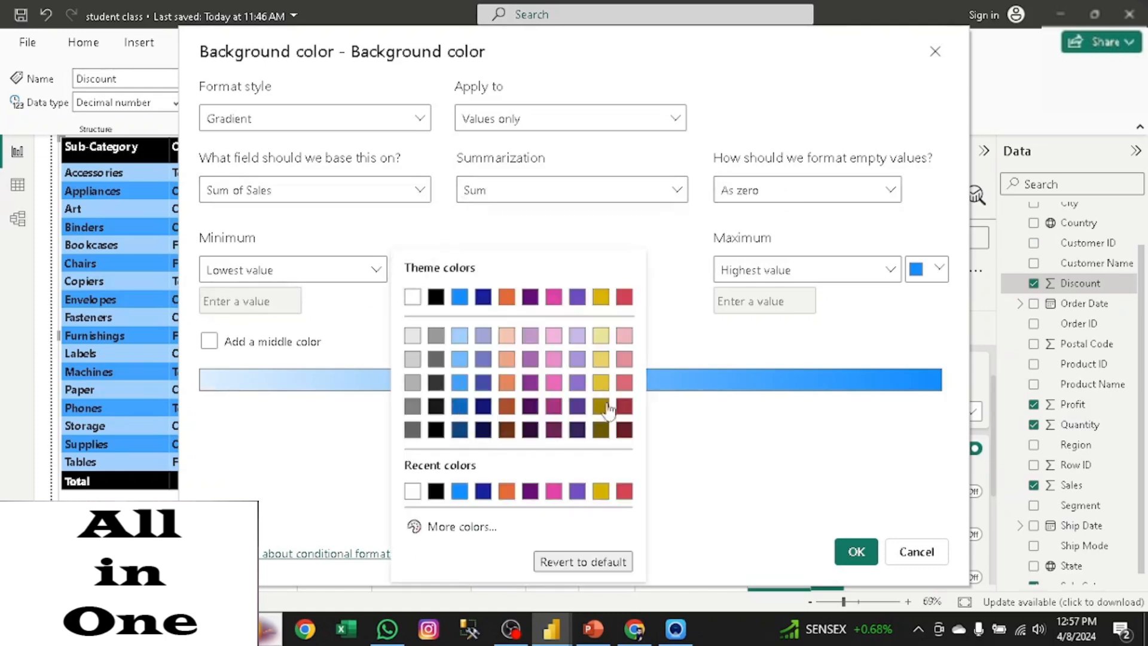
click(622, 302)
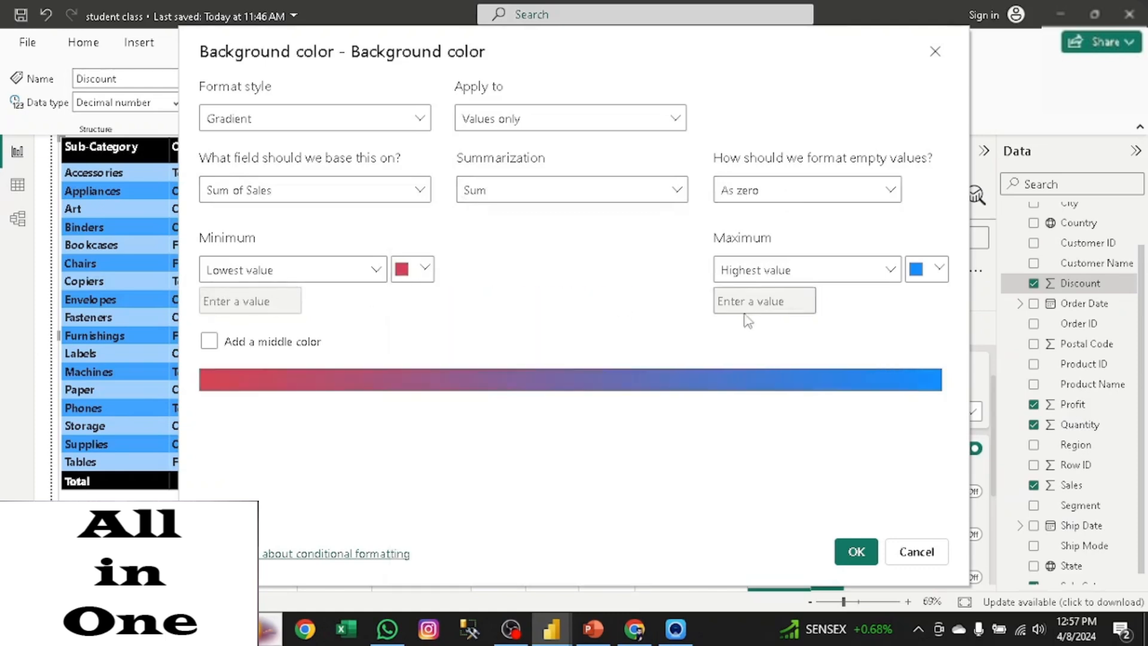
Step: Set the gradient's highest-value color to a custom bright green, #47ED0B
click(931, 270)
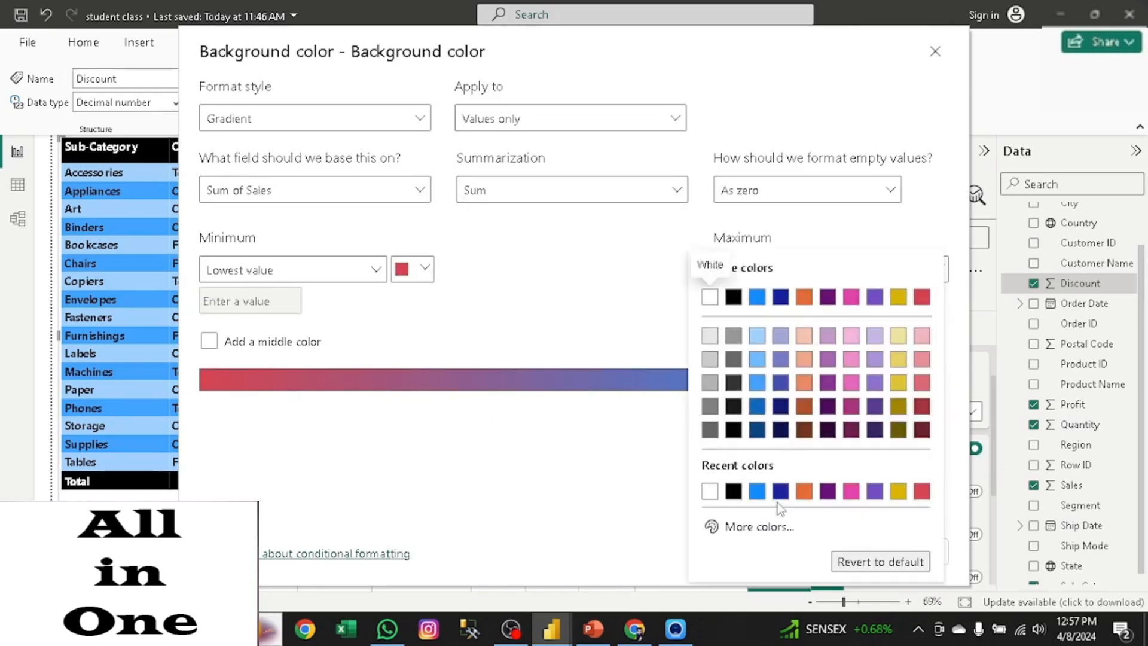
click(768, 529)
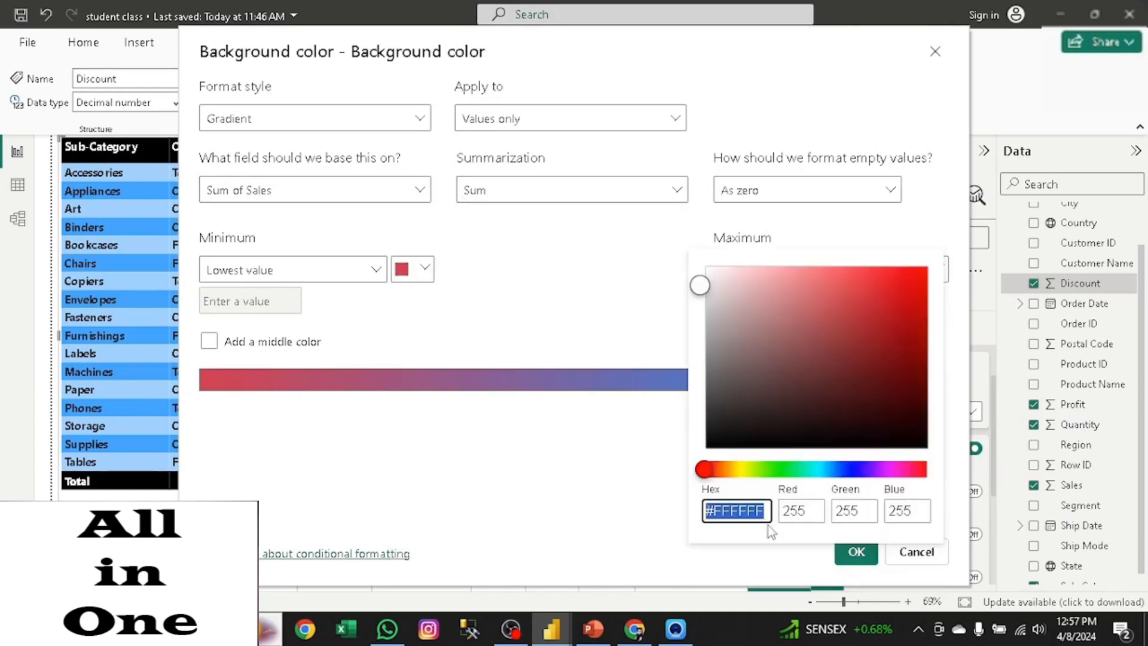
click(768, 468)
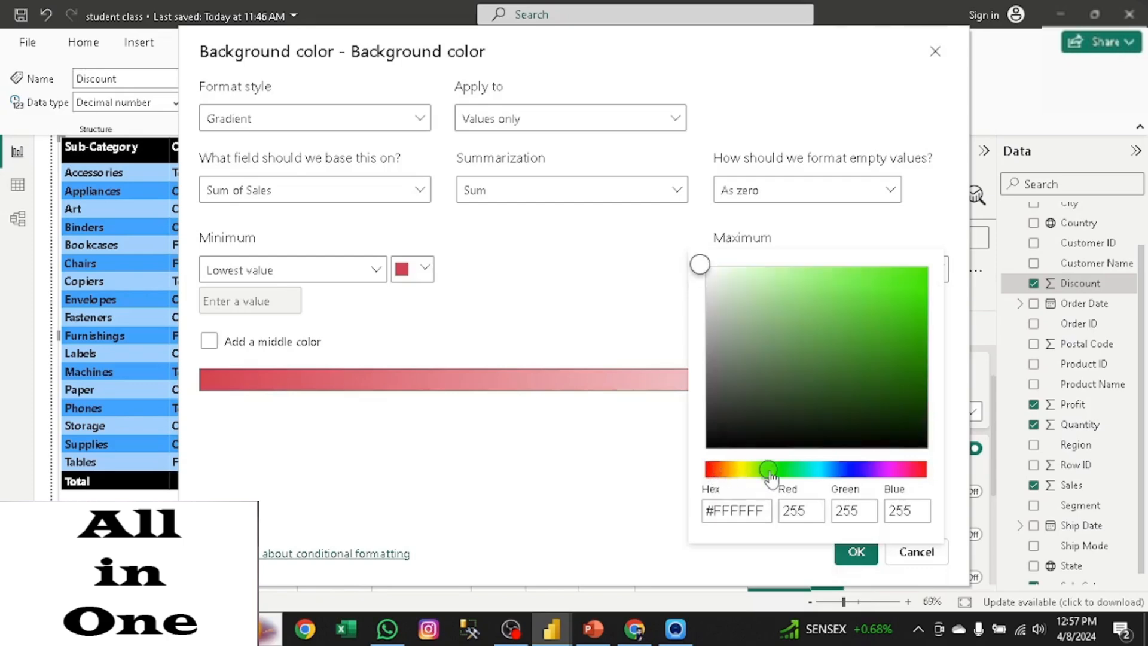
drag(914, 328, 916, 282)
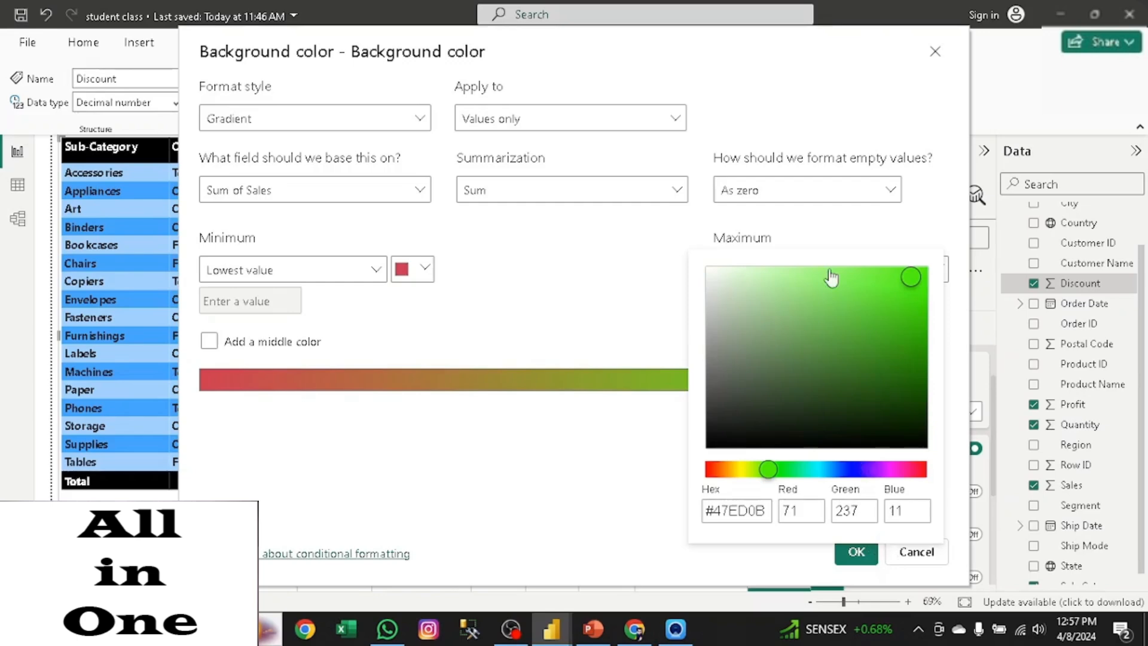
click(583, 508)
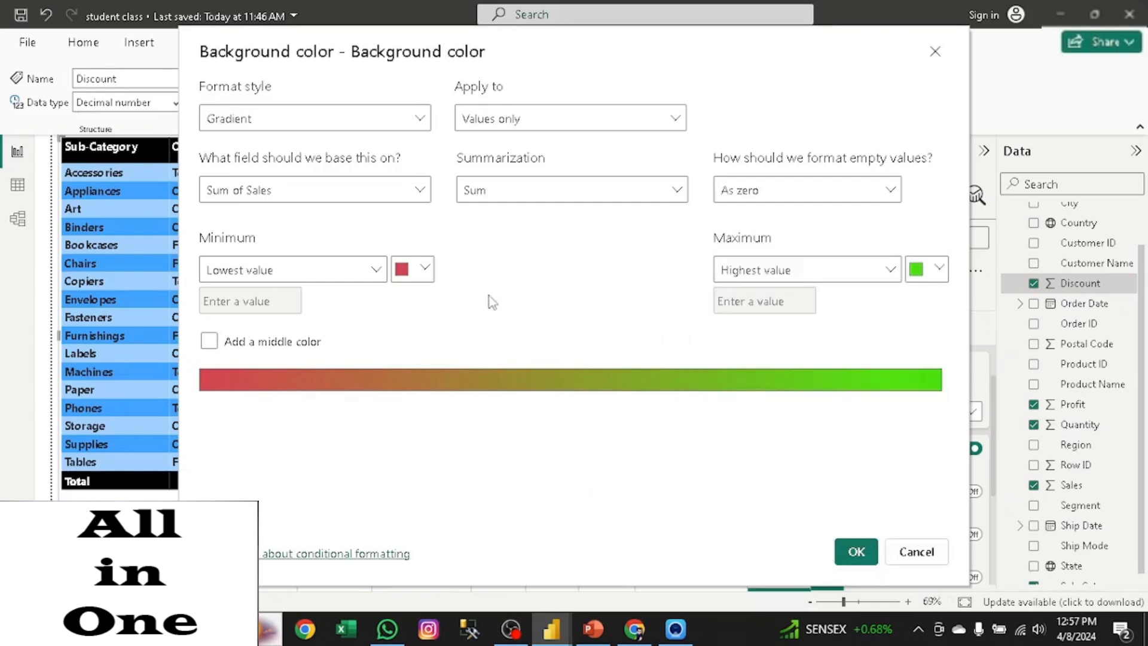
Step: Set the gradient's lowest-value color to a custom bright red, #F81022, and apply the gradient to the Sum of Sales column
click(424, 270)
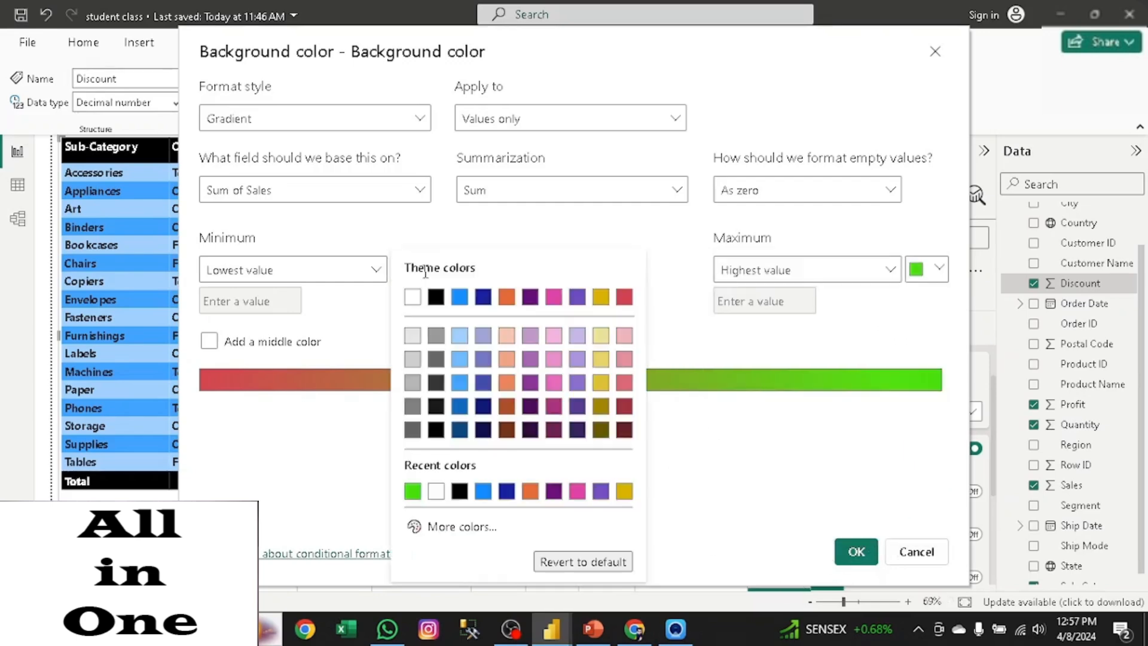
click(442, 528)
click(610, 269)
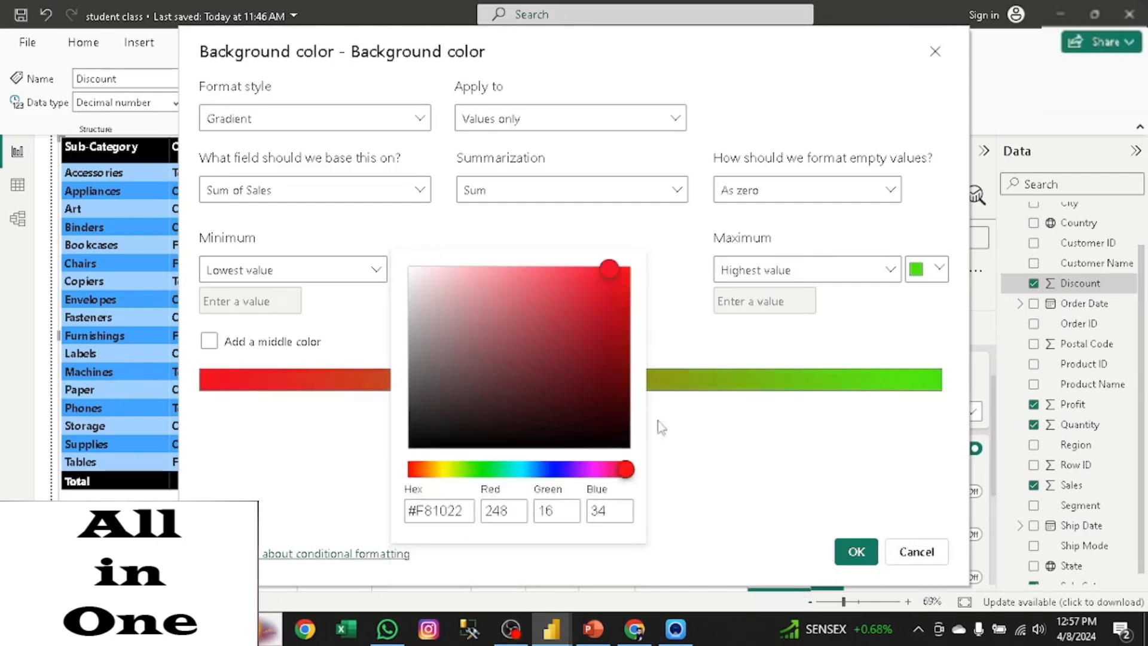
click(855, 560)
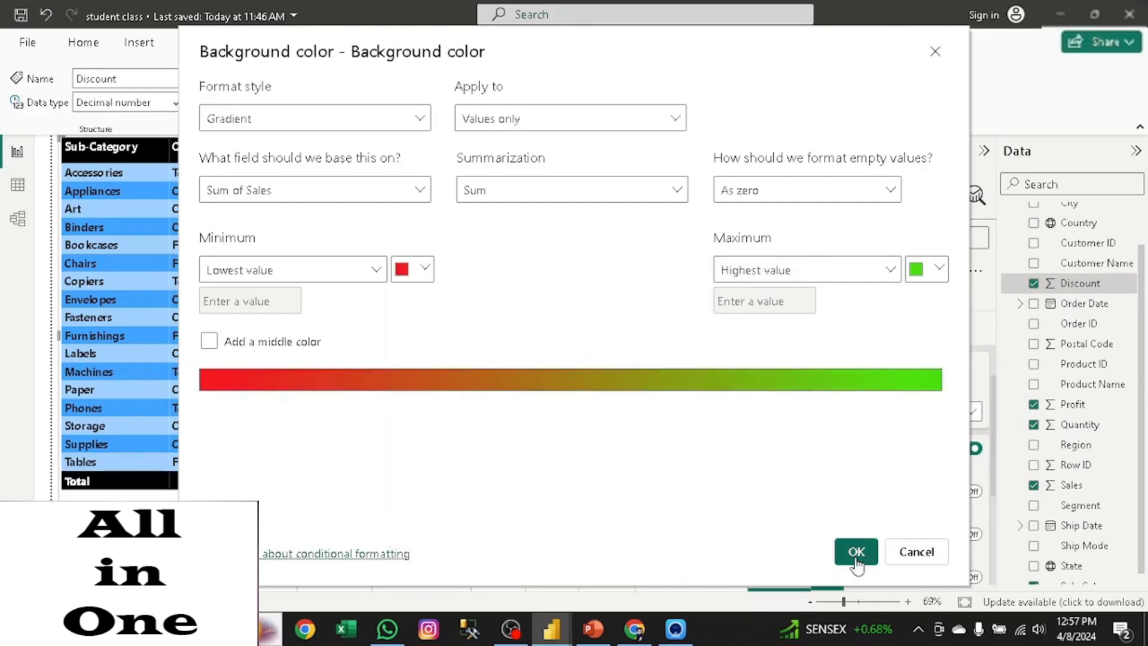
click(856, 551)
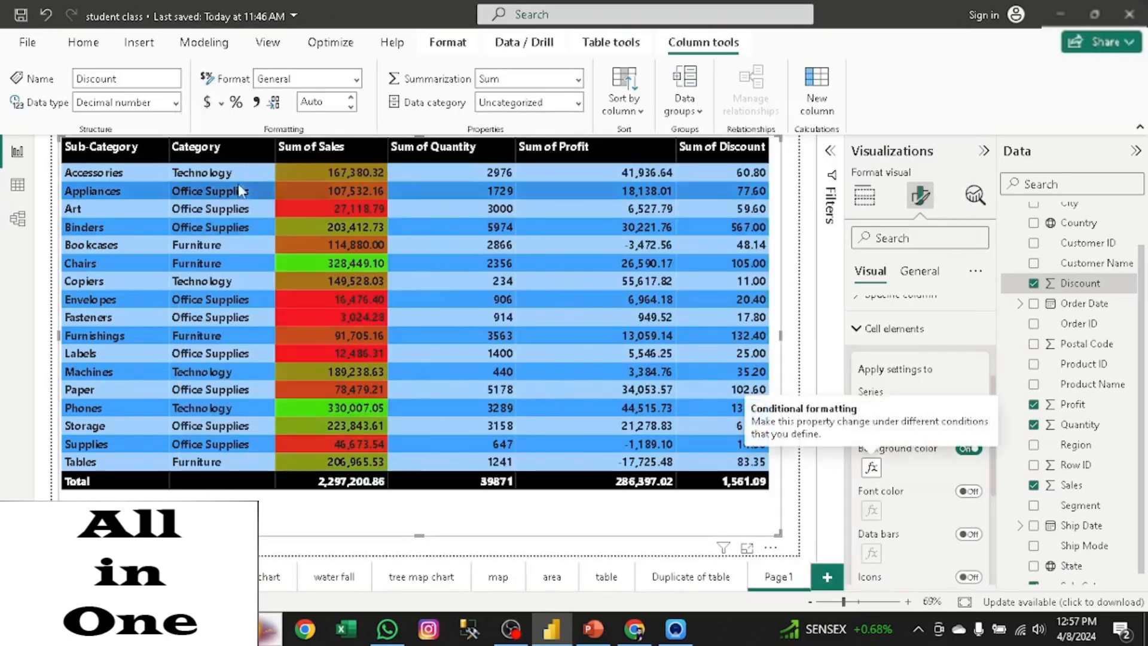
click(436, 311)
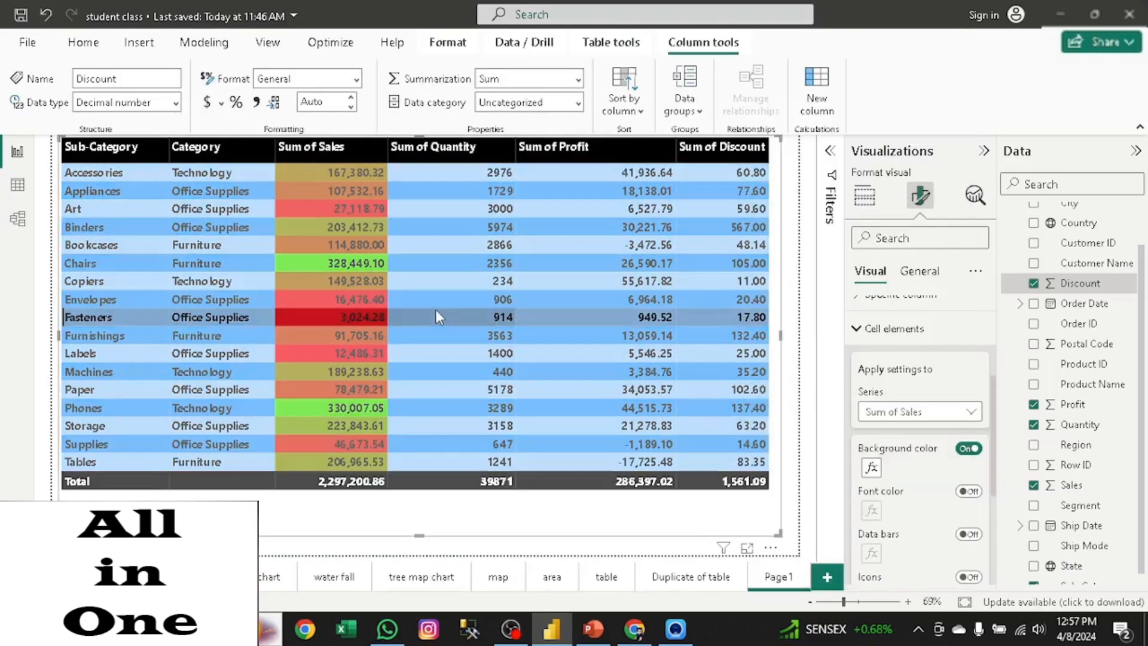
click(435, 310)
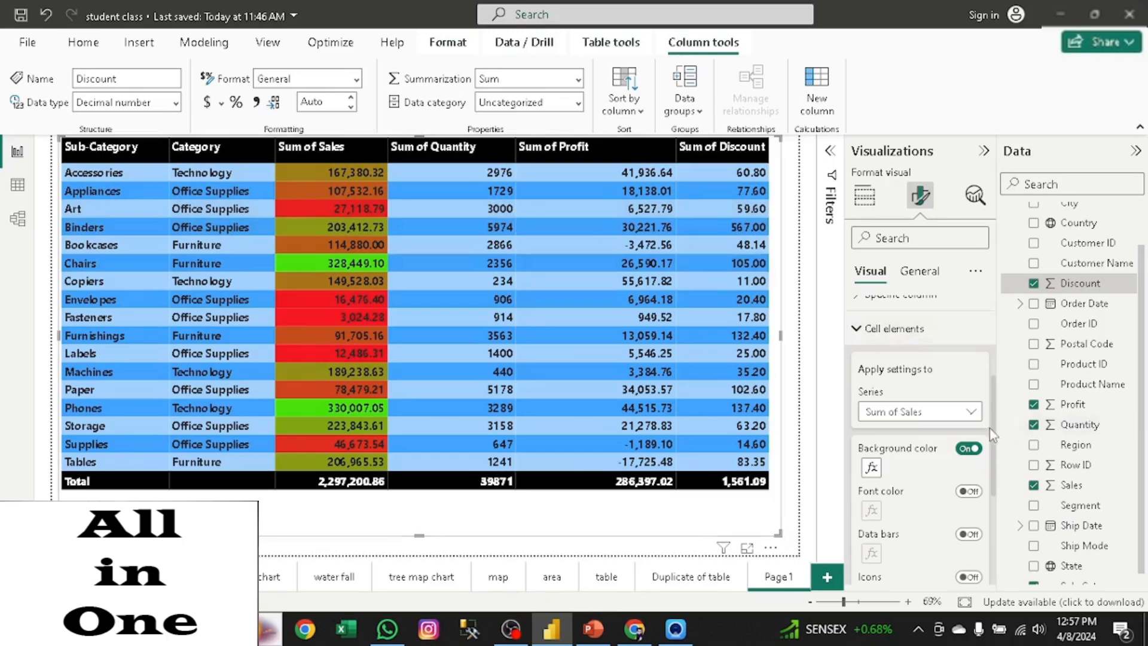
Step: Try the Bold header style preset on the table and settle on the Alternating rows preset
drag(994, 428, 995, 328)
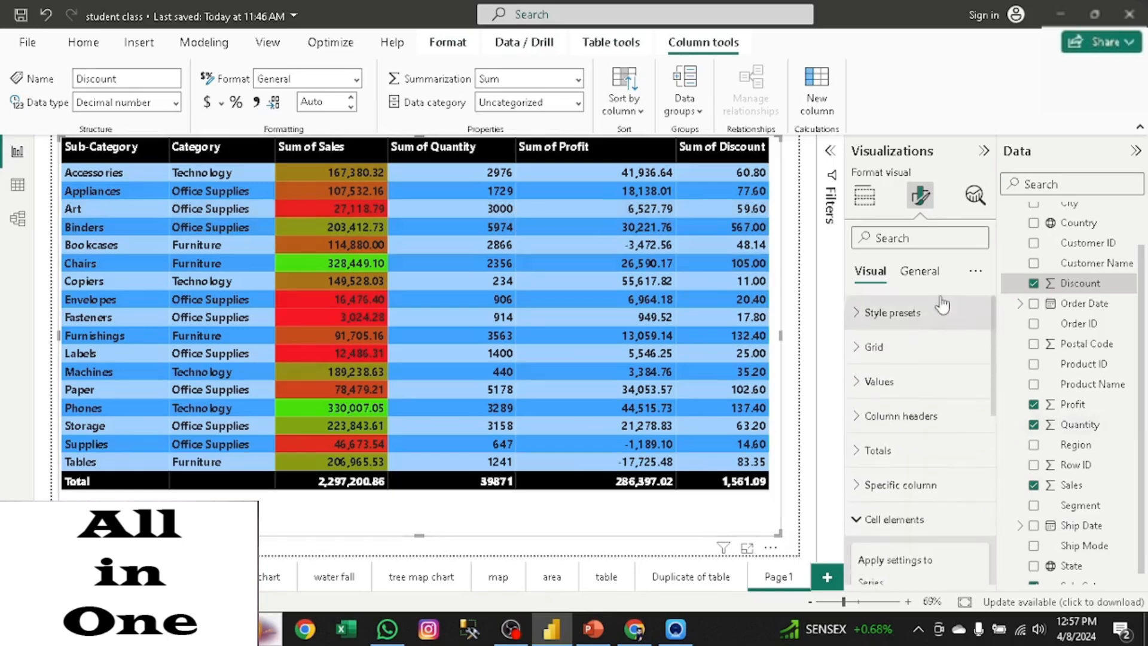
click(920, 311)
click(942, 355)
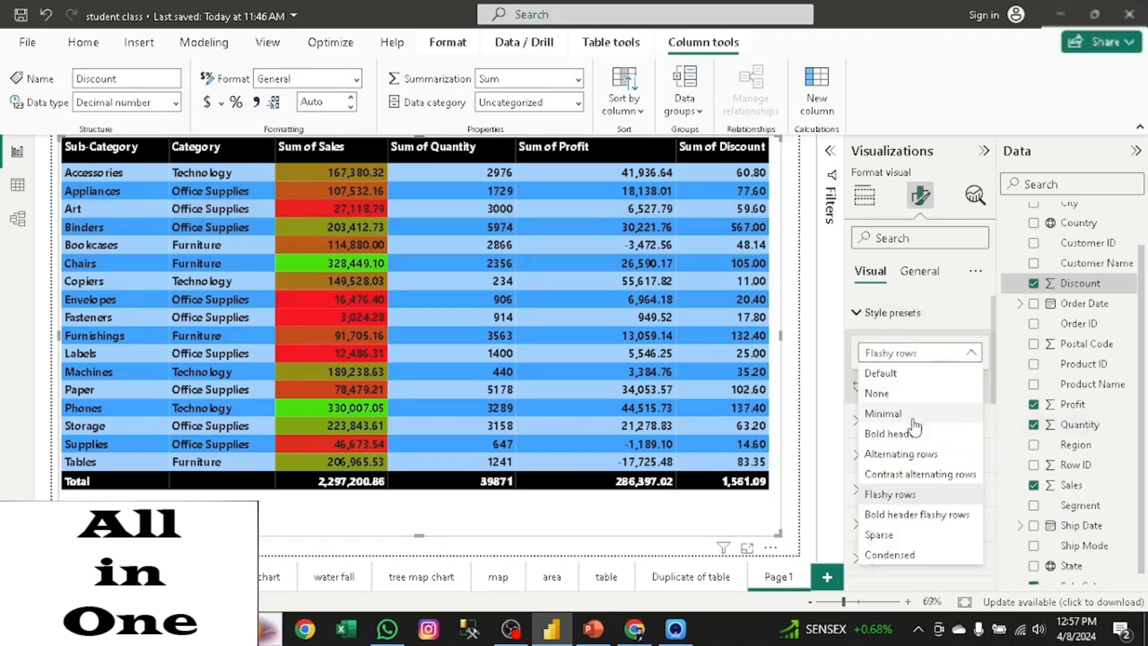
click(903, 441)
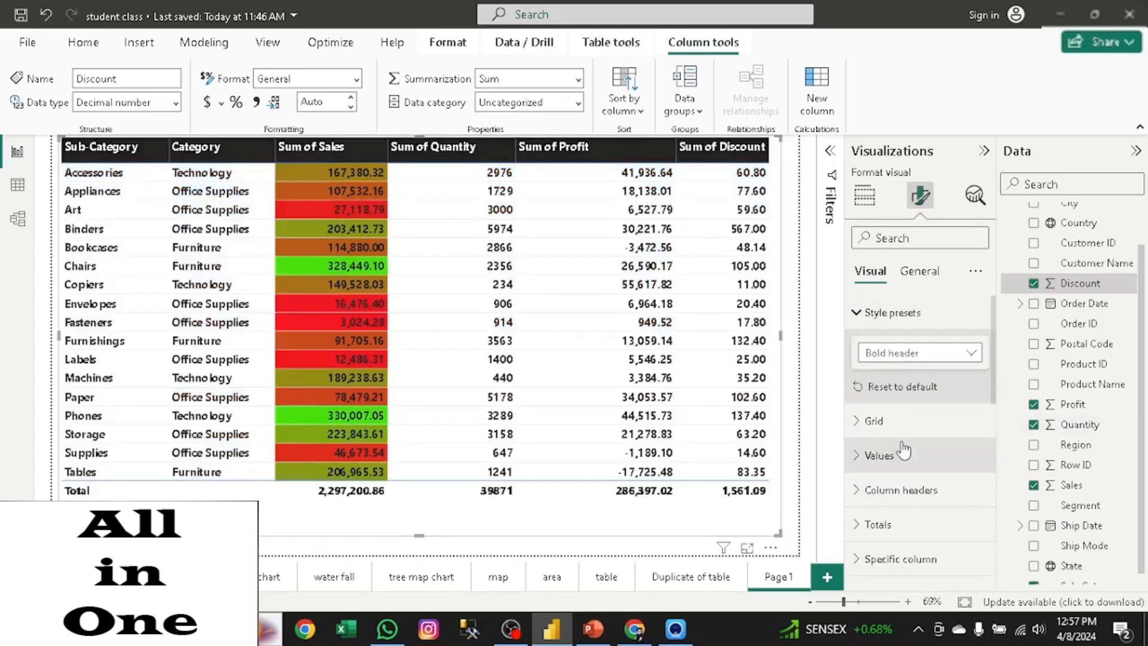
click(931, 358)
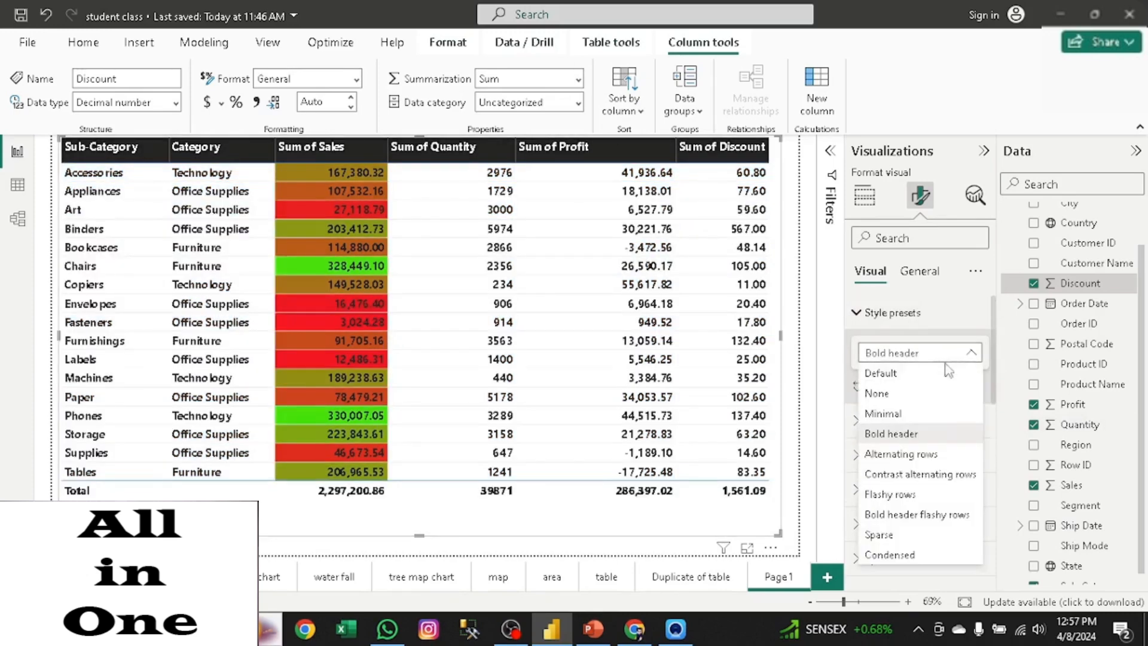
click(911, 455)
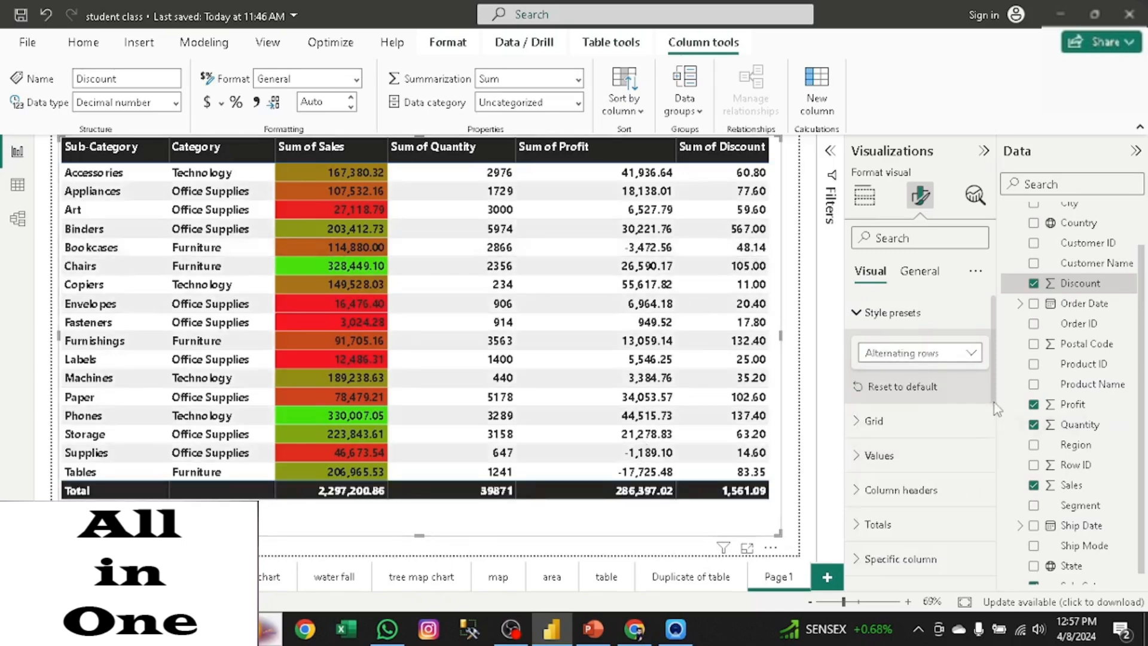
Step: Review the background color gradient settings of the Sum of Sales column
drag(995, 403, 997, 515)
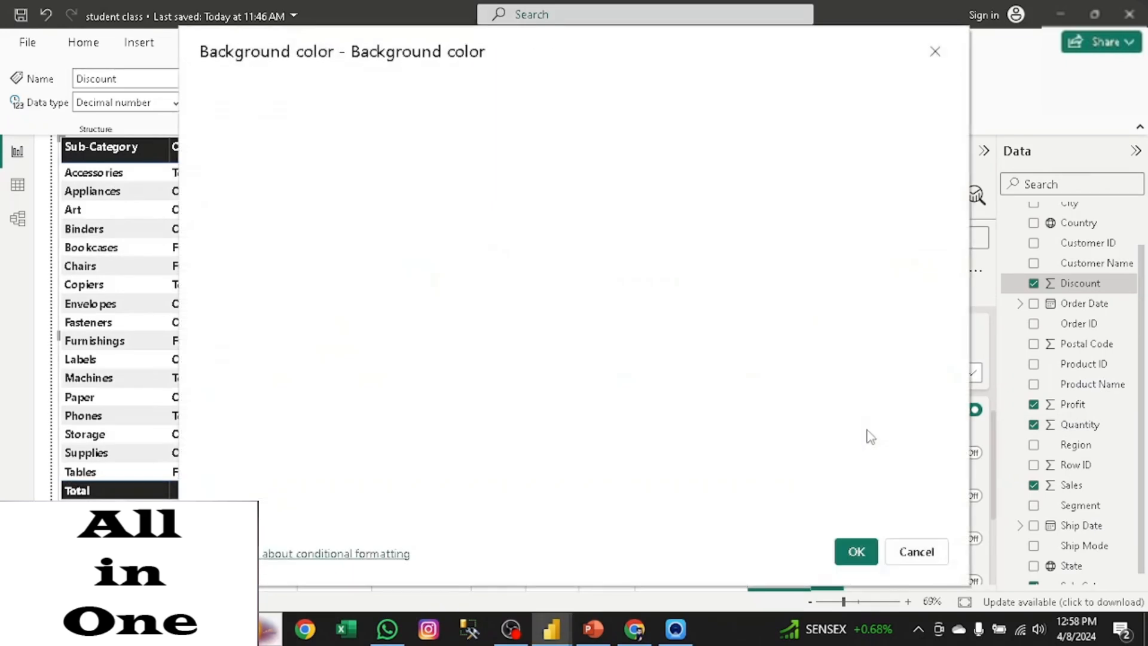
click(871, 429)
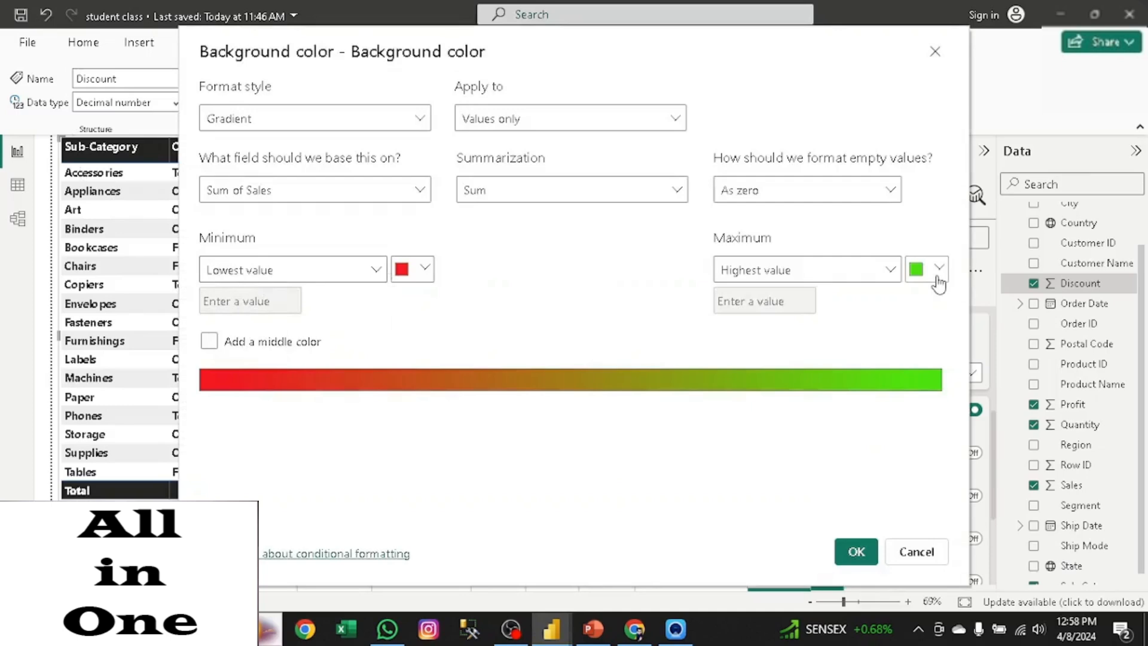
click(857, 550)
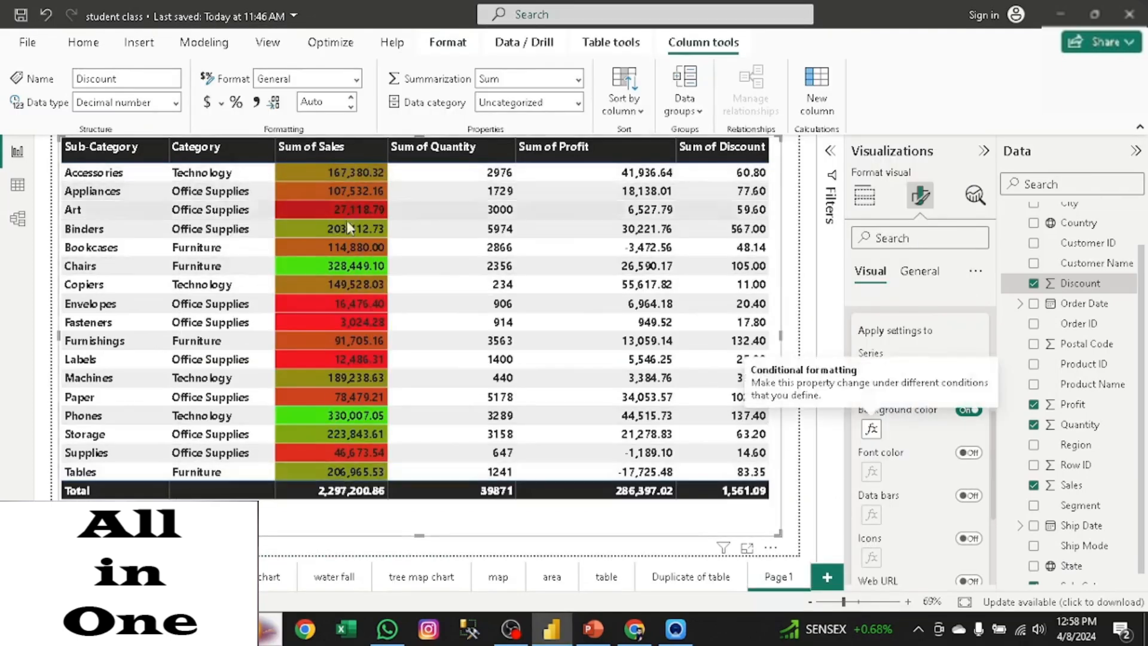
Step: Sort the table by Sum of Sales in ascending order
click(470, 179)
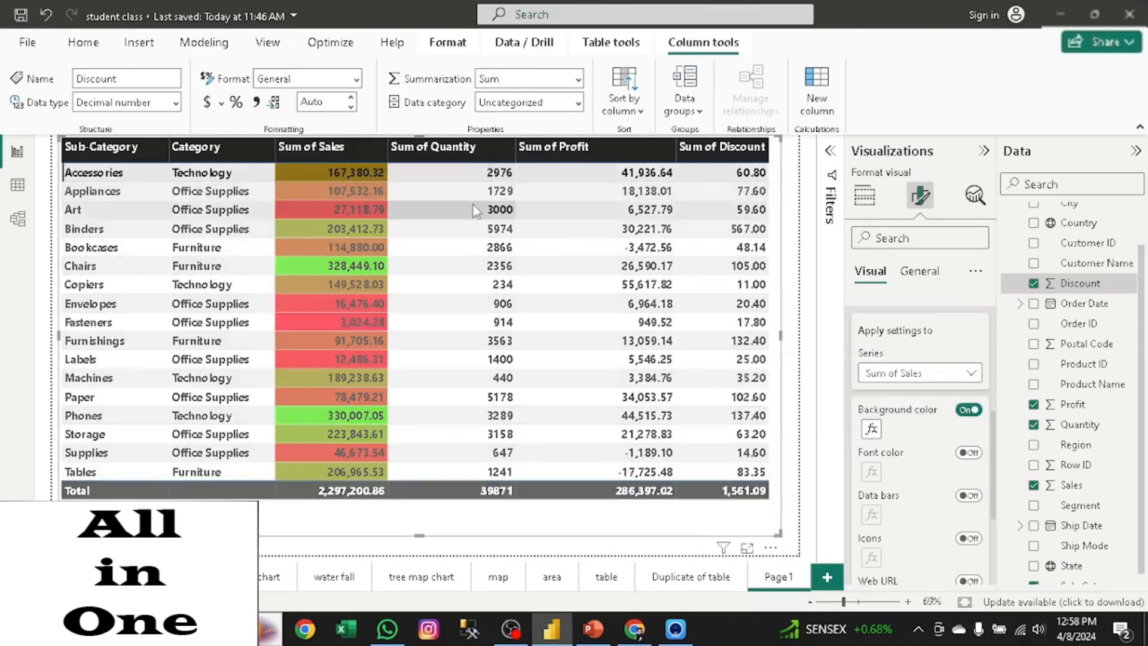
click(478, 192)
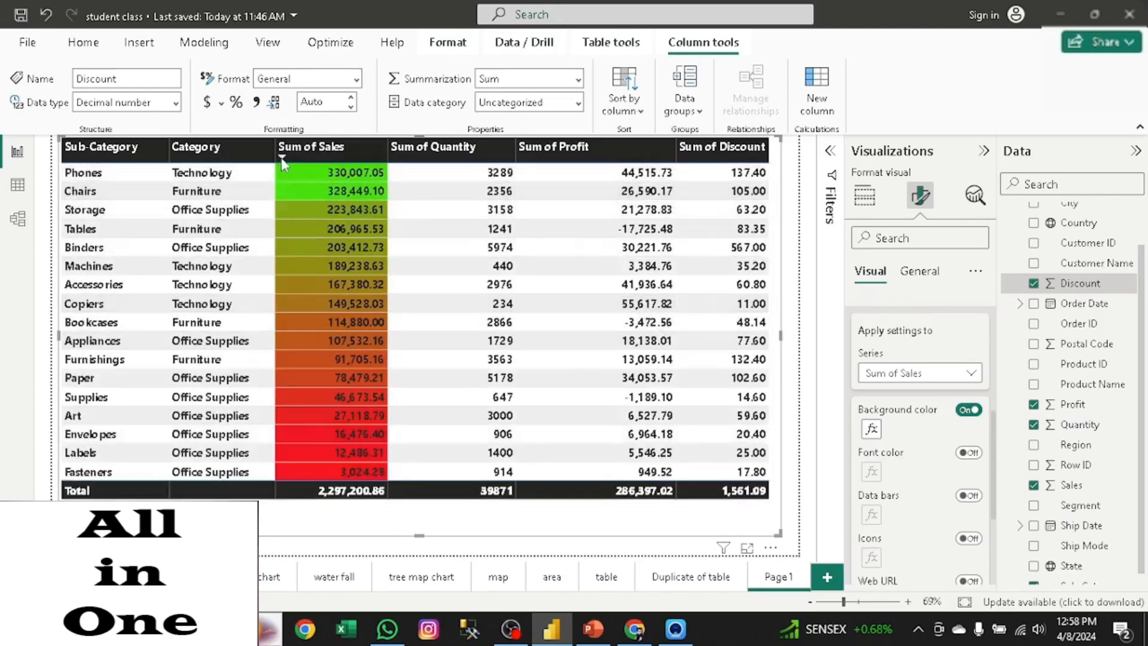
click(281, 156)
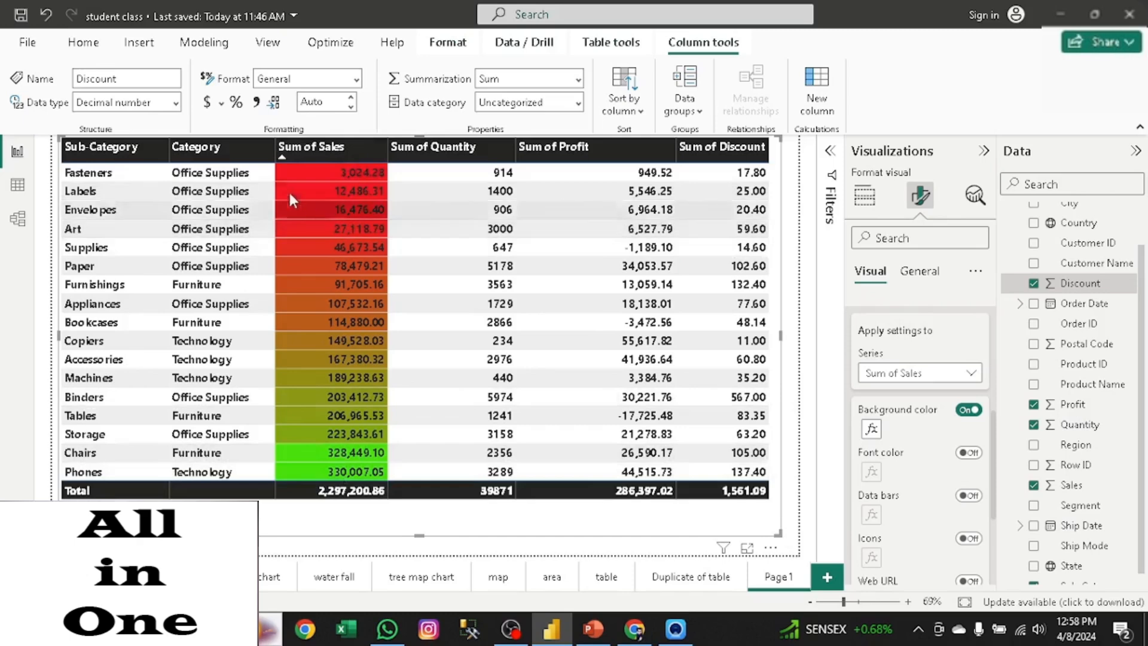
Step: Sort the table by Sum of Sales in descending order, then turn on Sum of Quantity's conditional font color and open its settings
click(285, 156)
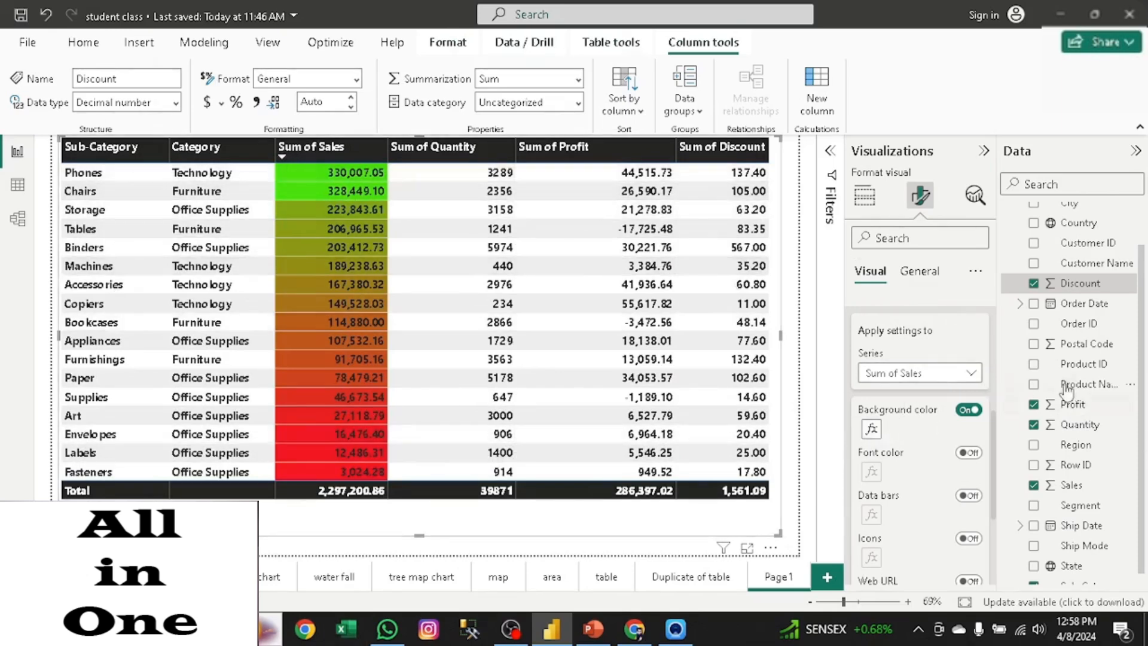
click(970, 372)
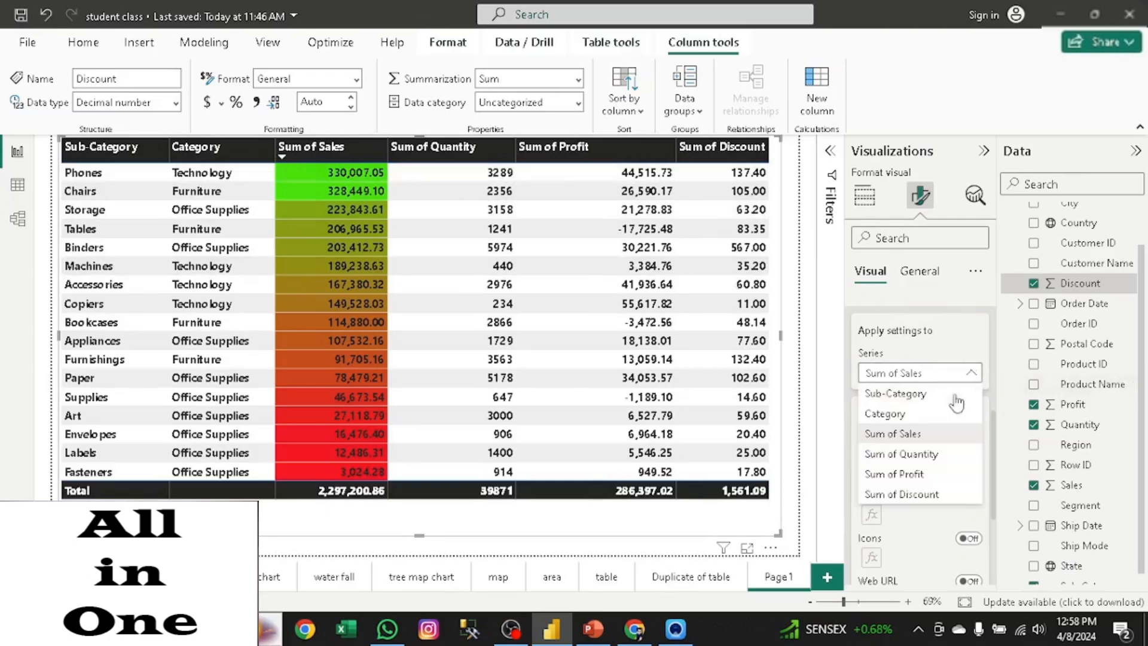
click(906, 456)
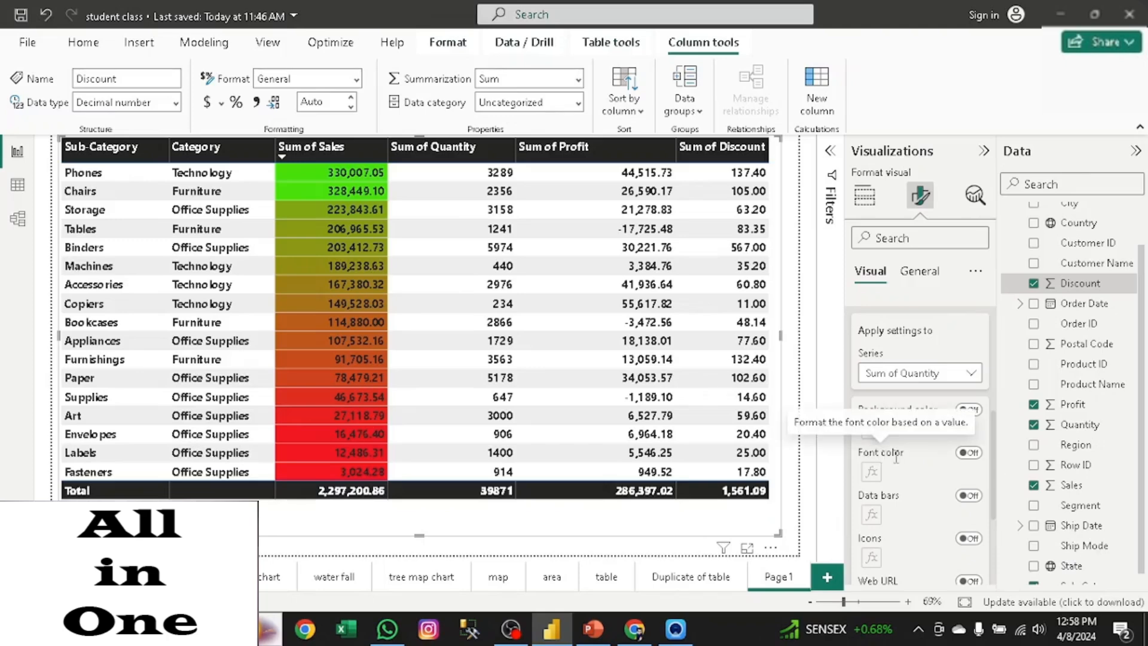
click(968, 453)
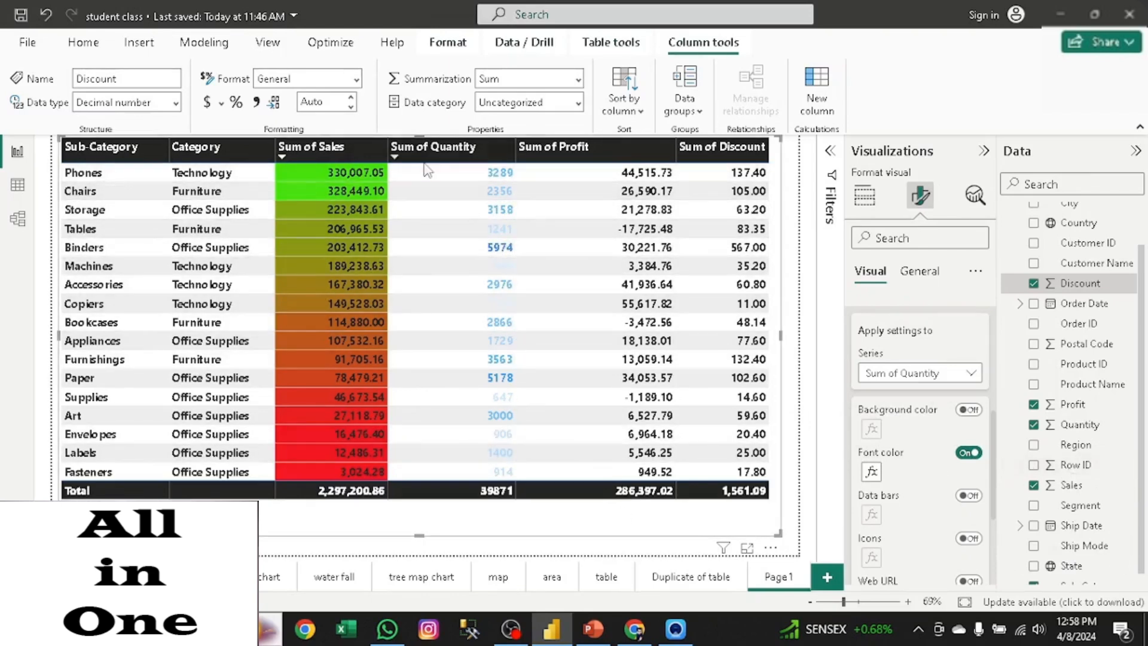
click(871, 472)
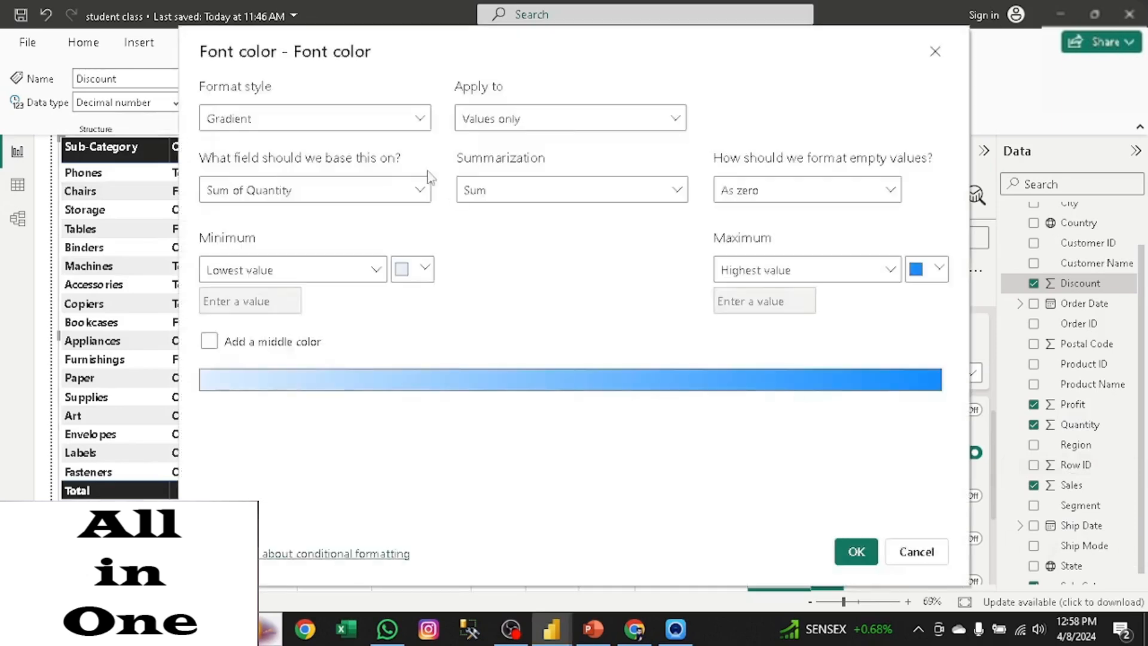
Step: Try the Rules format style for the Sum of Quantity font color and return to Gradient
click(426, 123)
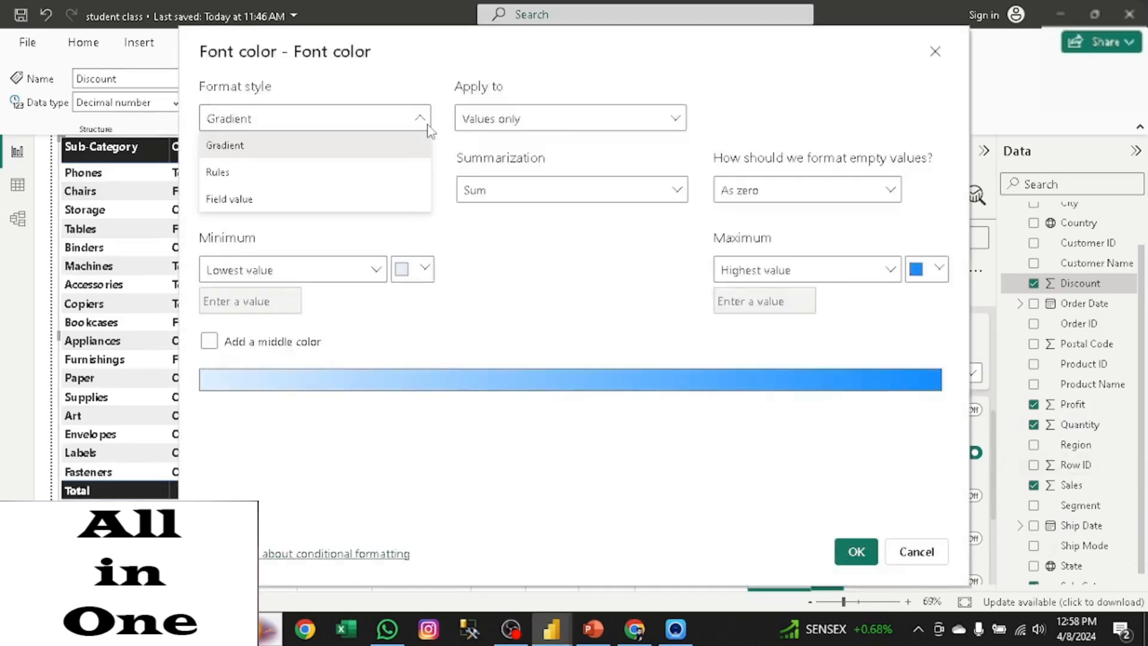
click(383, 173)
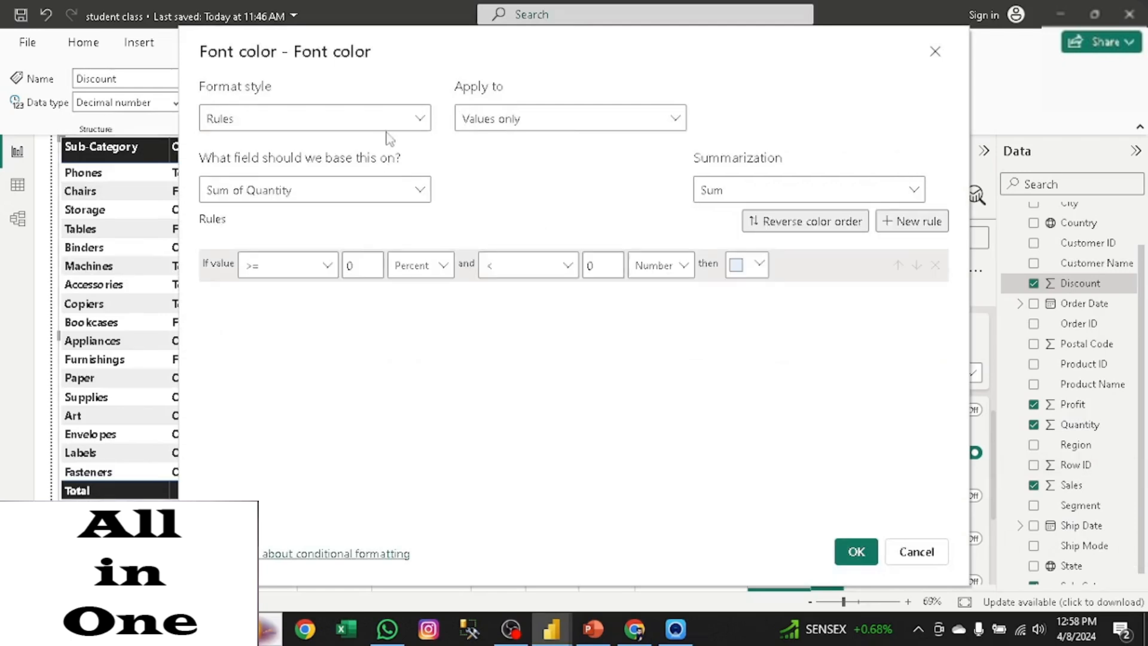
click(410, 123)
click(416, 150)
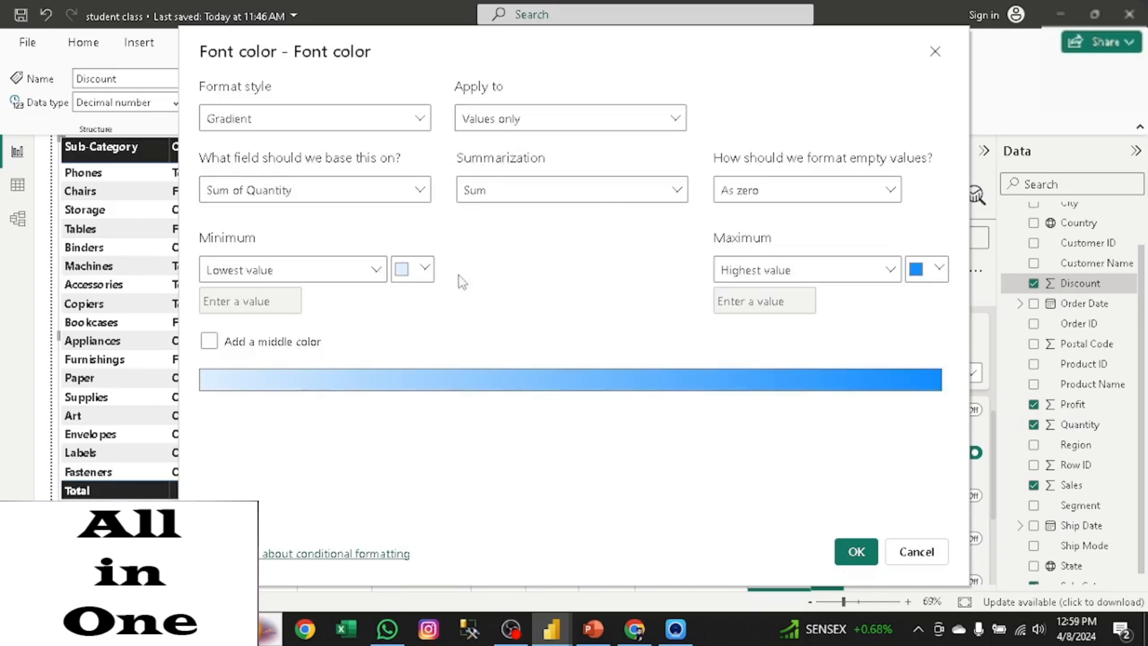
Step: Set the Sum of Quantity font gradient to light pink for the lowest value and dark pink for the highest, and apply it
click(418, 269)
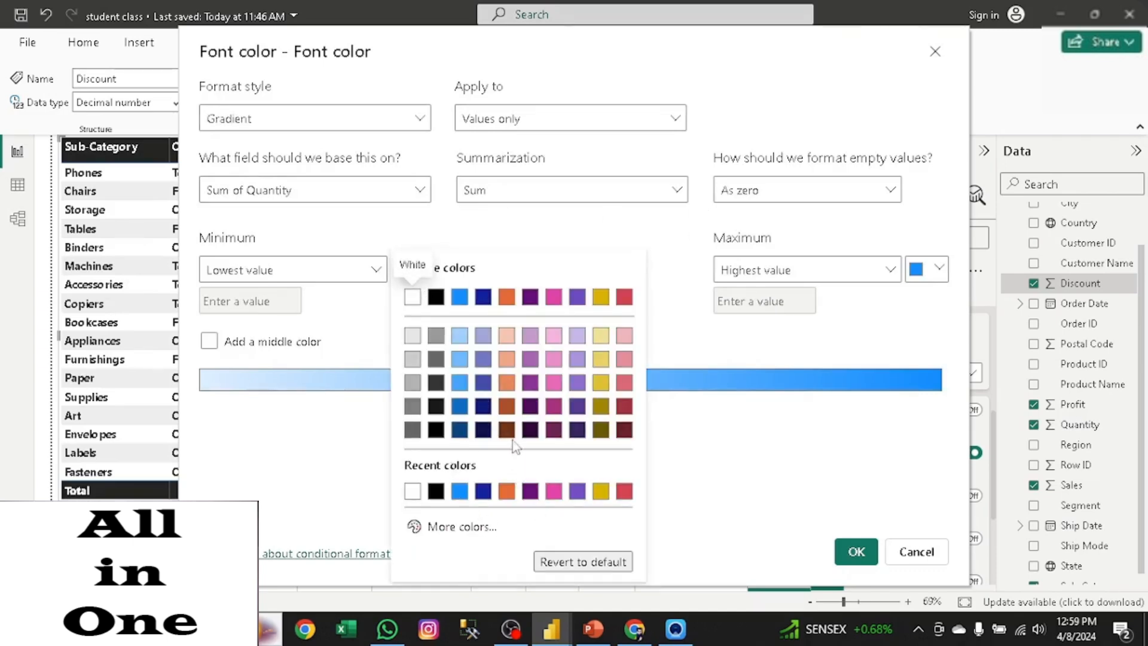
click(553, 335)
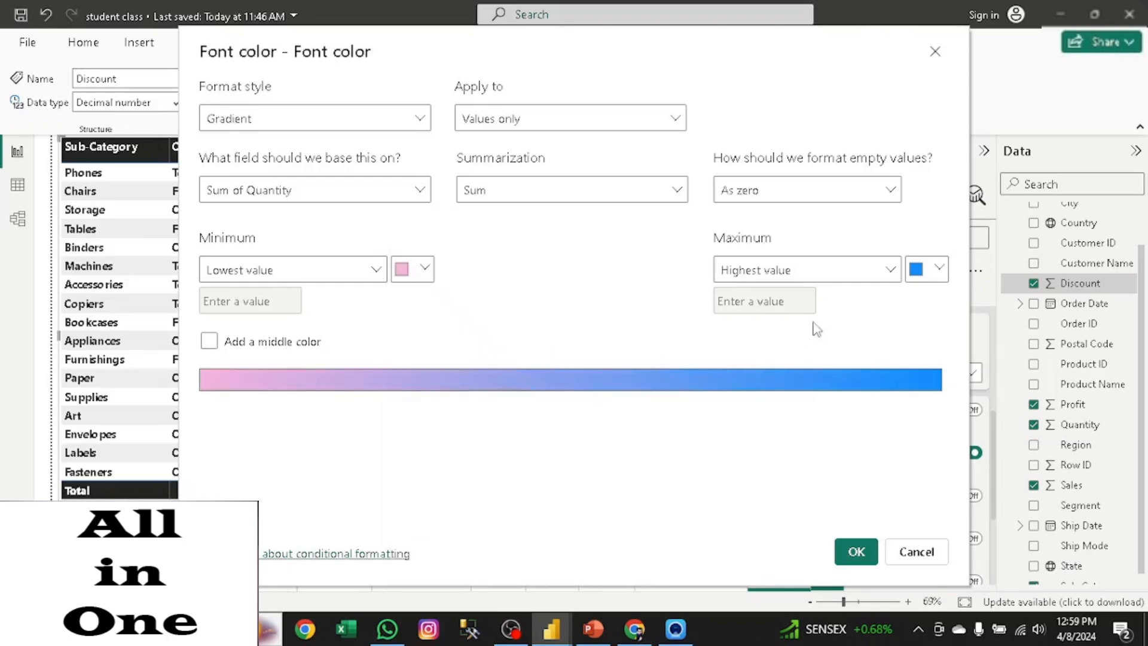
click(895, 273)
click(930, 274)
click(925, 274)
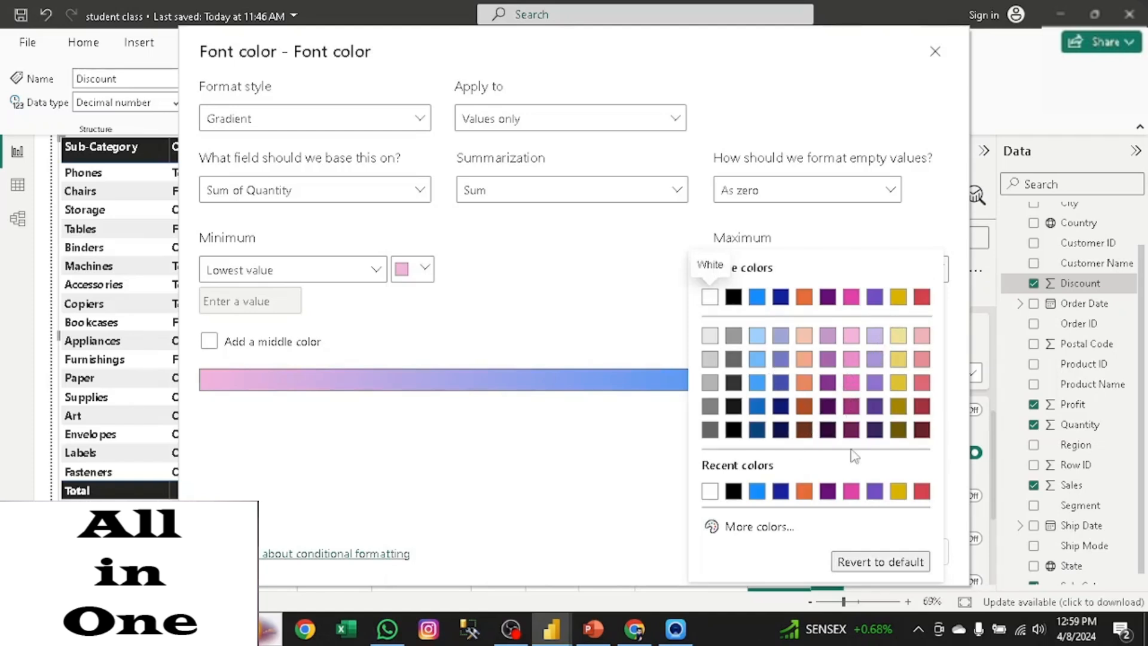
click(851, 411)
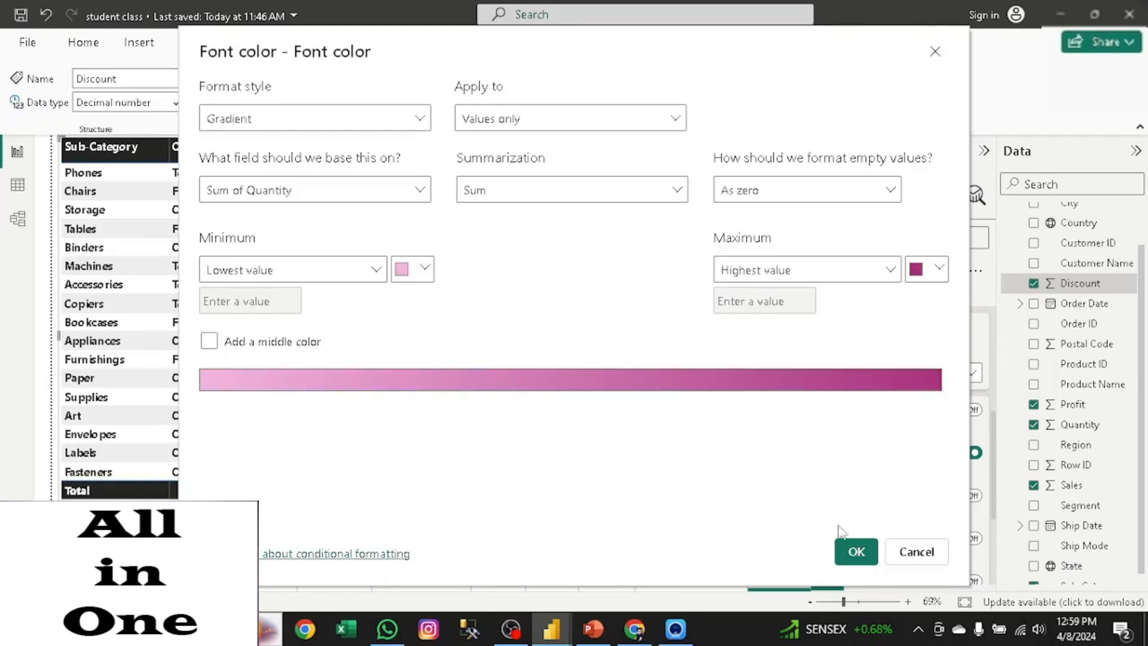
click(856, 550)
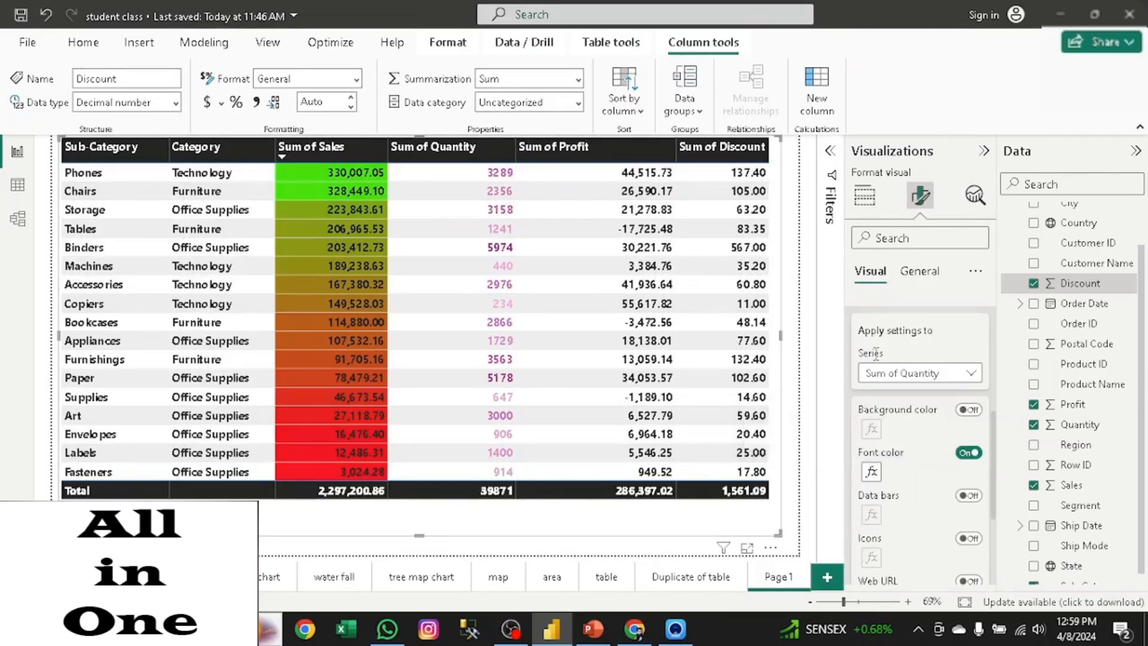
Step: Turn on data bars for the Sum of Profit column
click(947, 378)
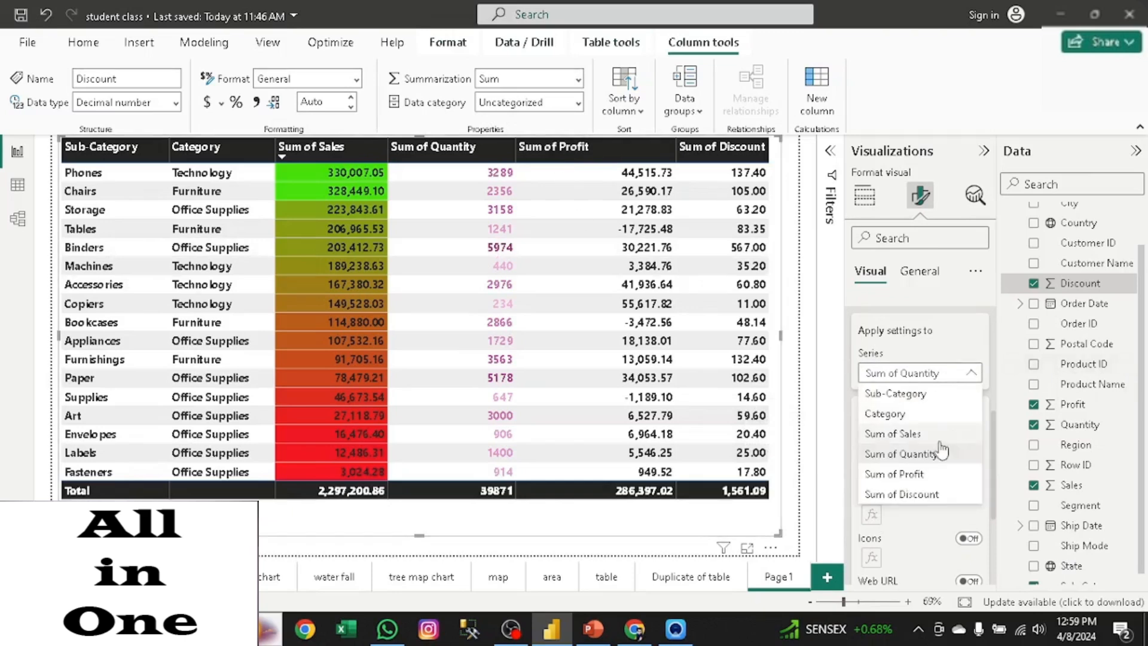
click(910, 474)
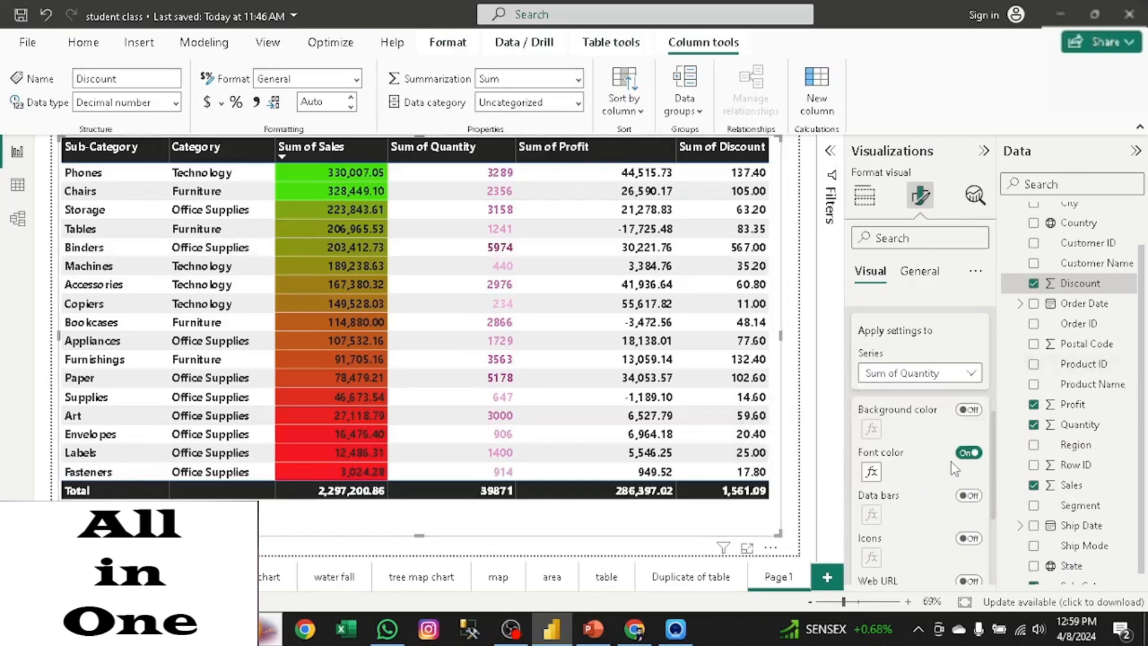
click(968, 496)
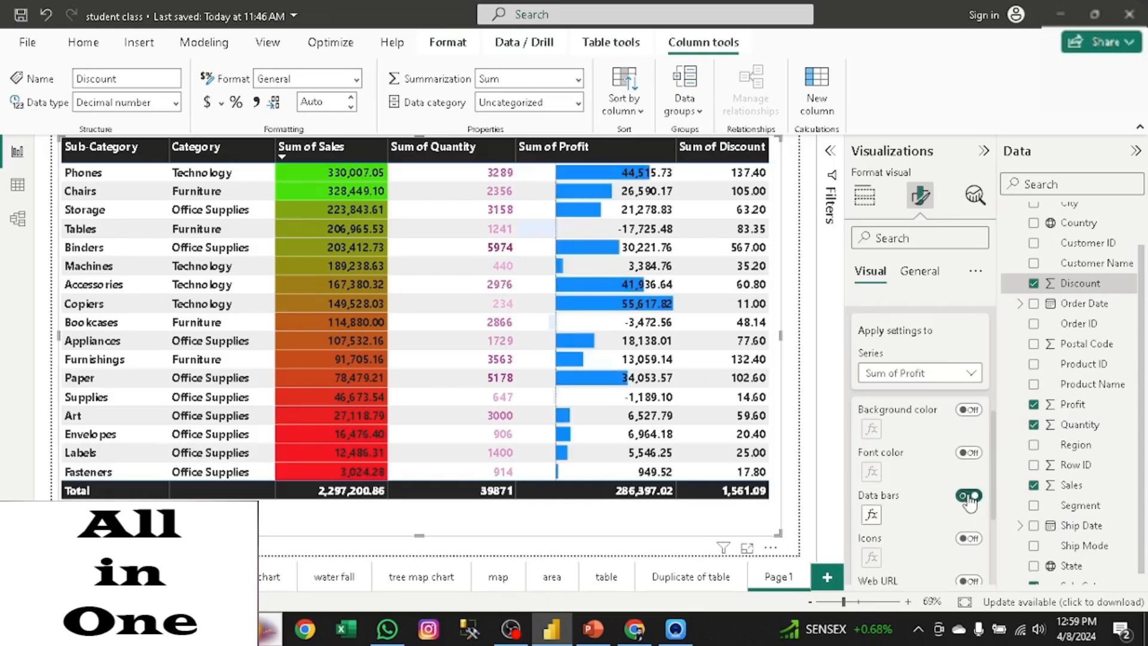
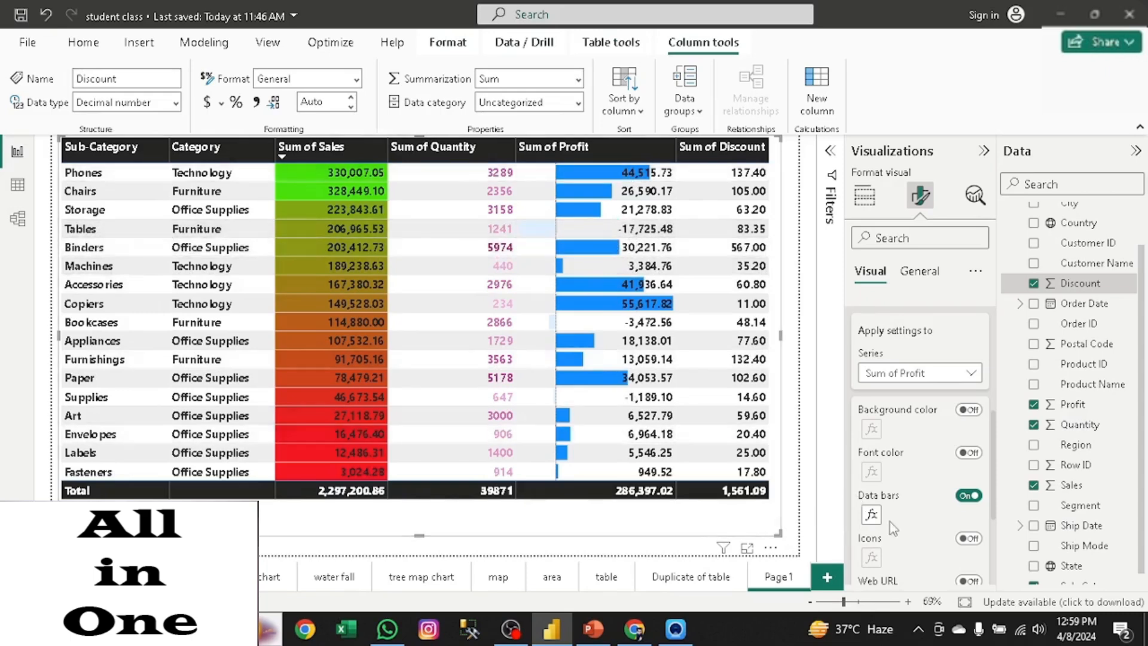
Step: Set the Sum of Profit data bars to show the bar only, and apply the change
click(872, 517)
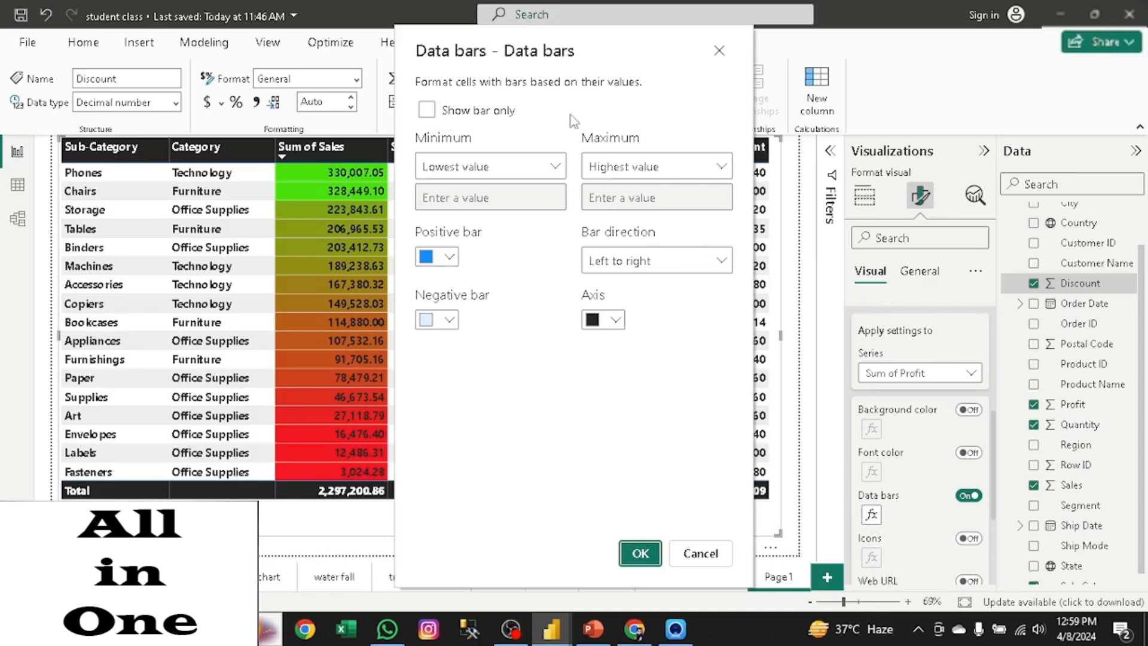
click(426, 111)
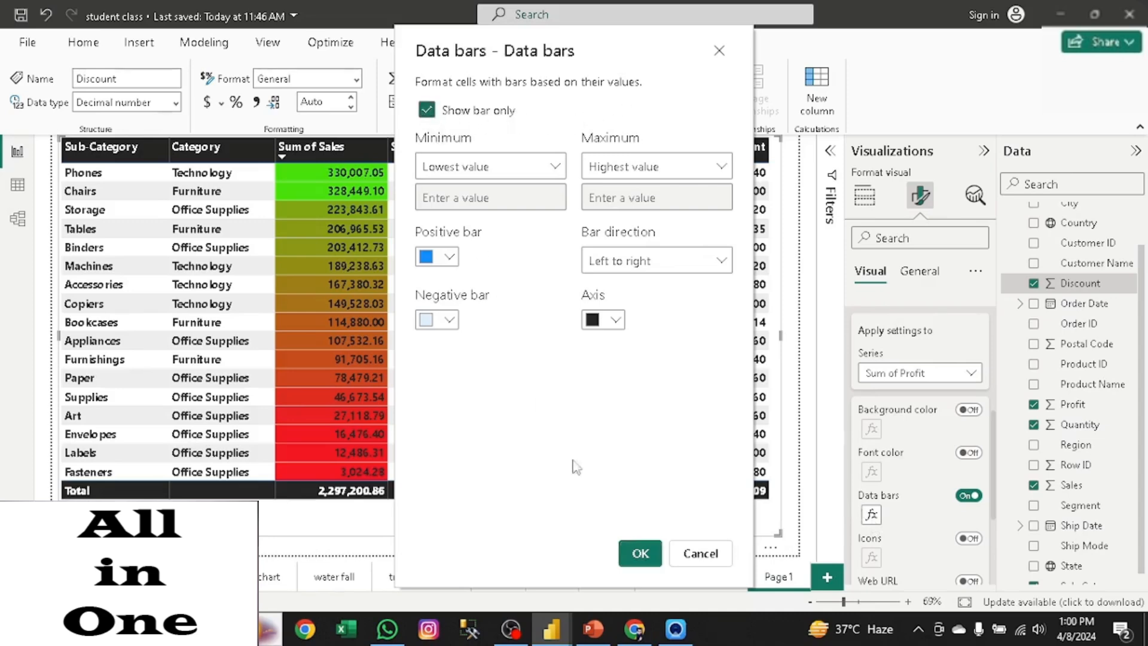
click(638, 552)
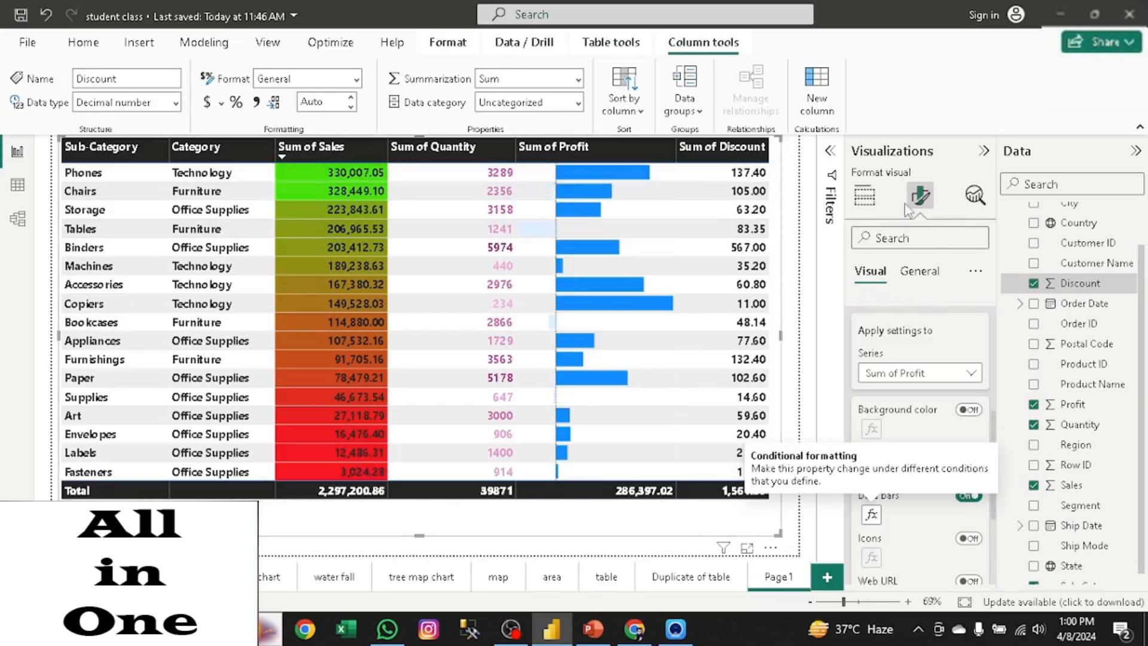
Step: Turn on tooltips for the table and return to its visual formatting options
click(918, 271)
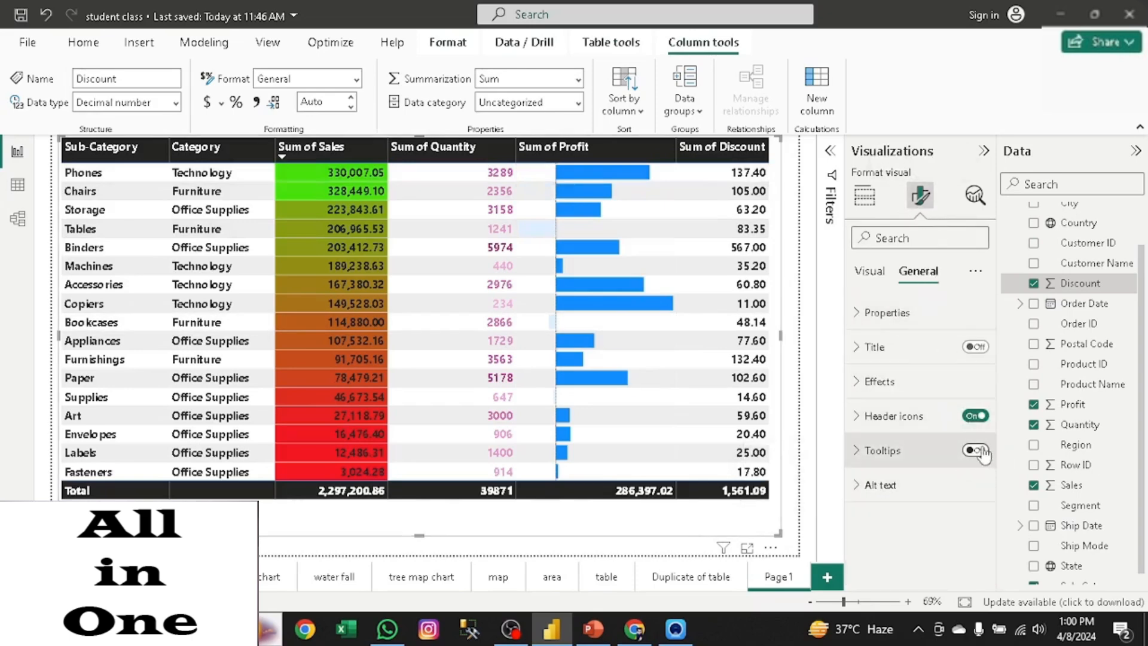
click(979, 450)
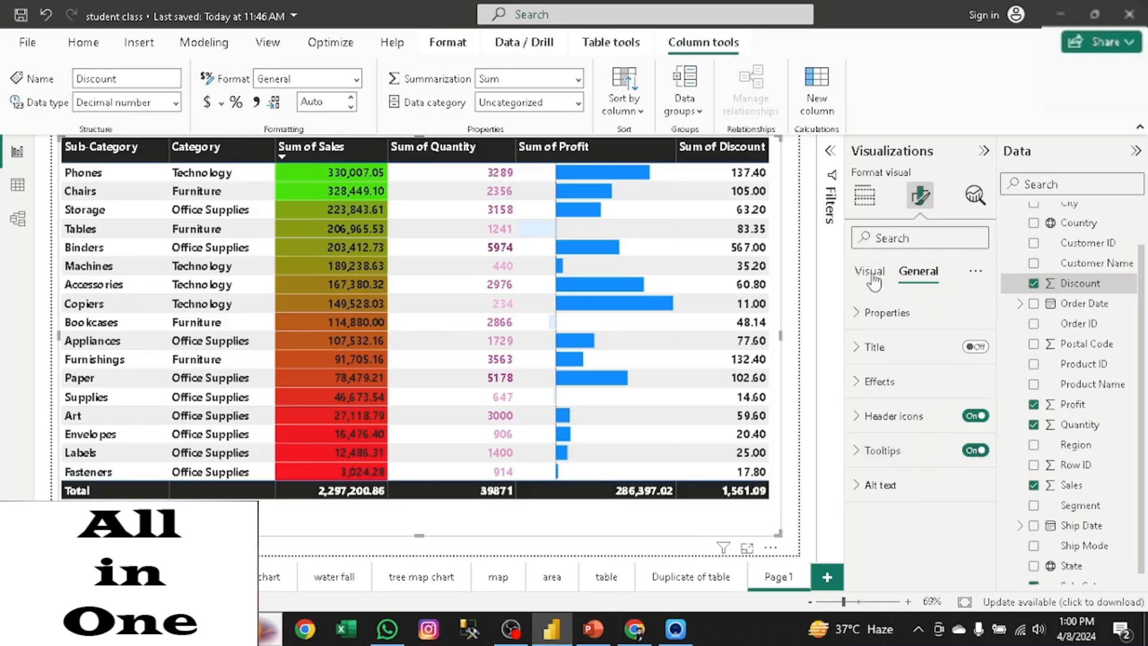
click(871, 271)
mouse_move(606, 185)
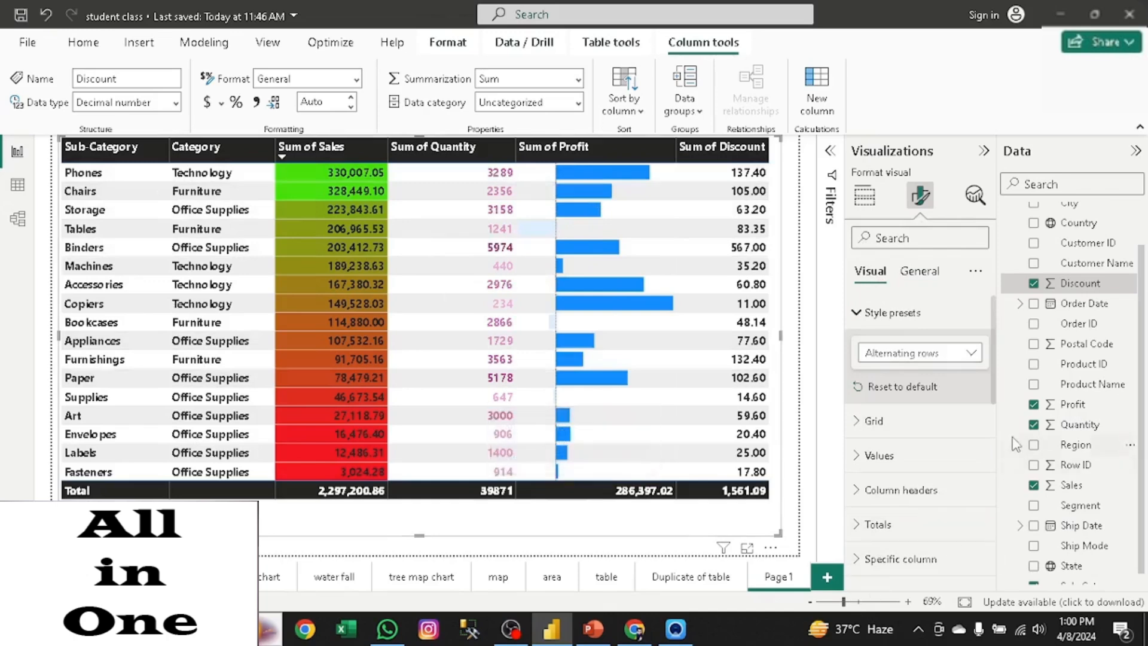
Step: Disable the bar-only display of the Sum of Profit data bars, set the positive bar color to gold, and apply the changes
click(865, 317)
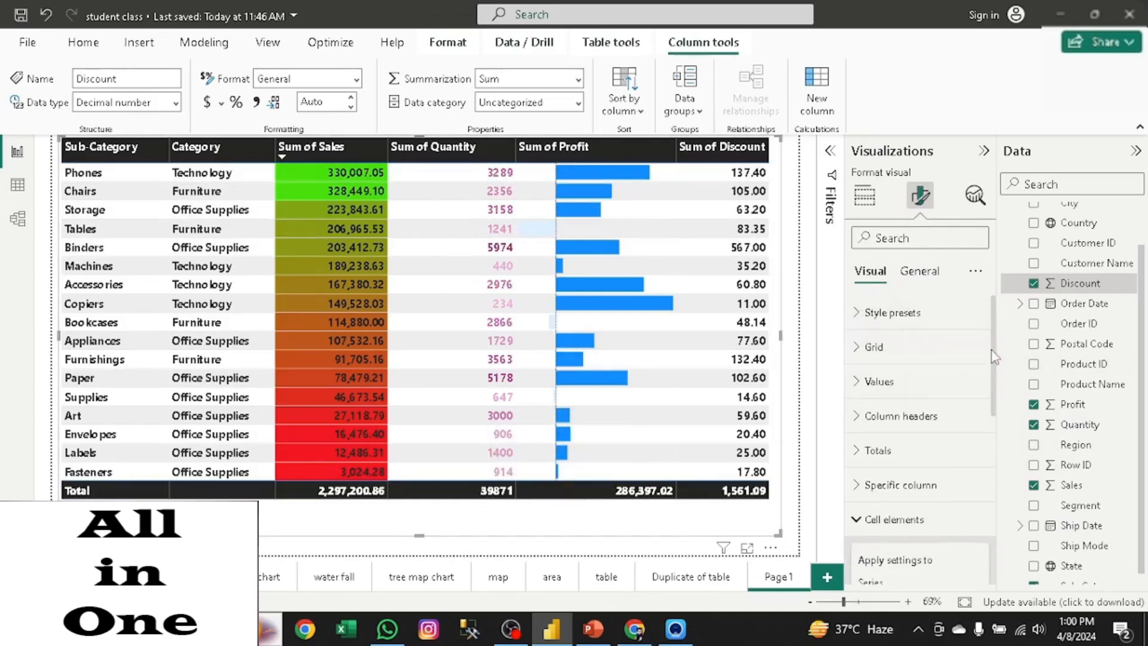
scroll(997, 355, down, 5)
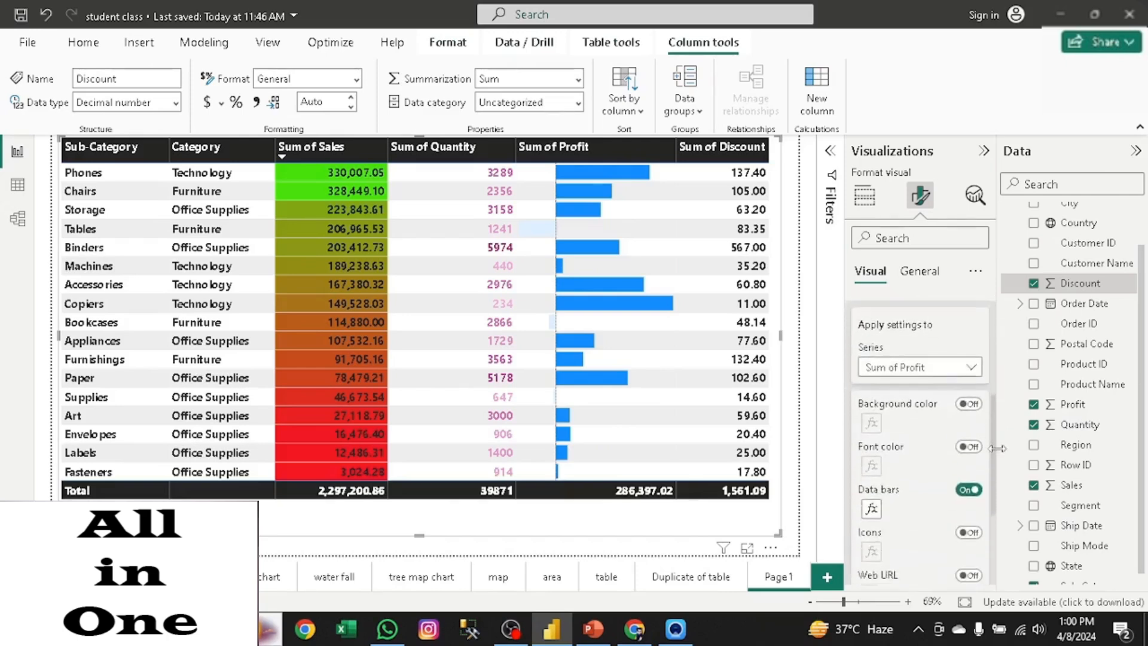
click(878, 485)
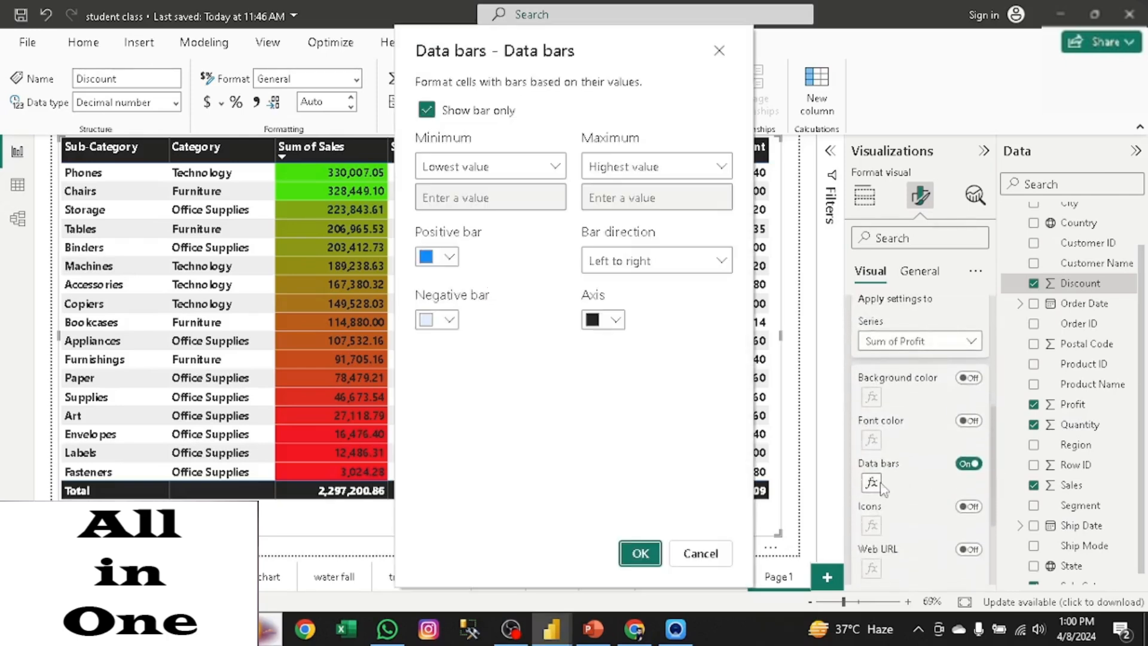
click(425, 111)
click(449, 258)
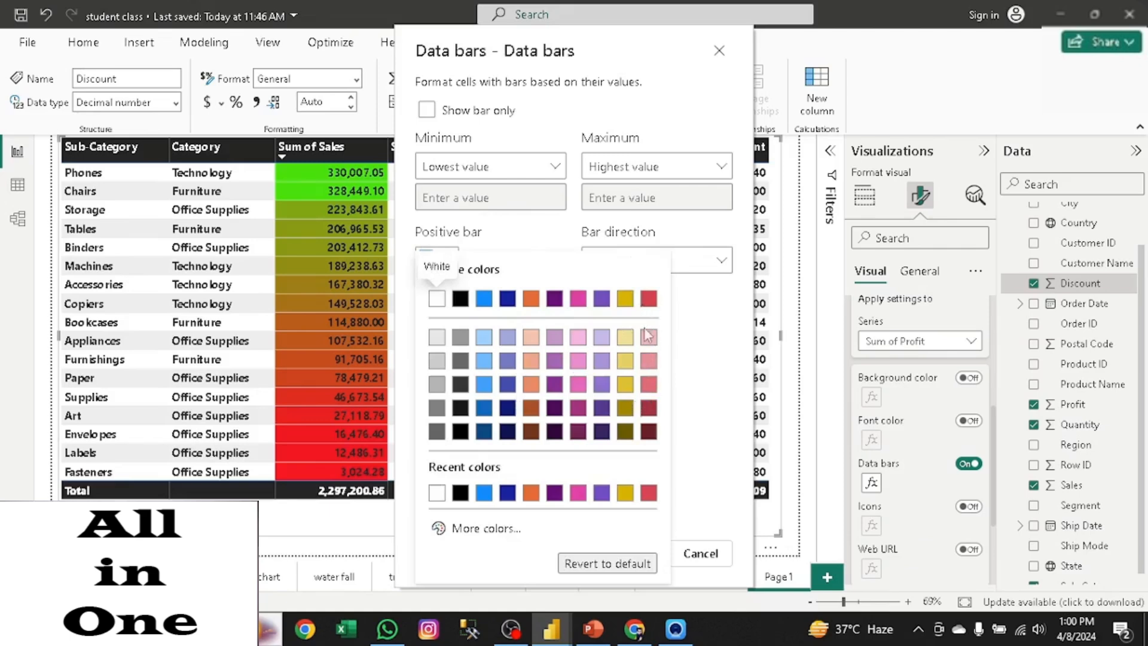
click(624, 299)
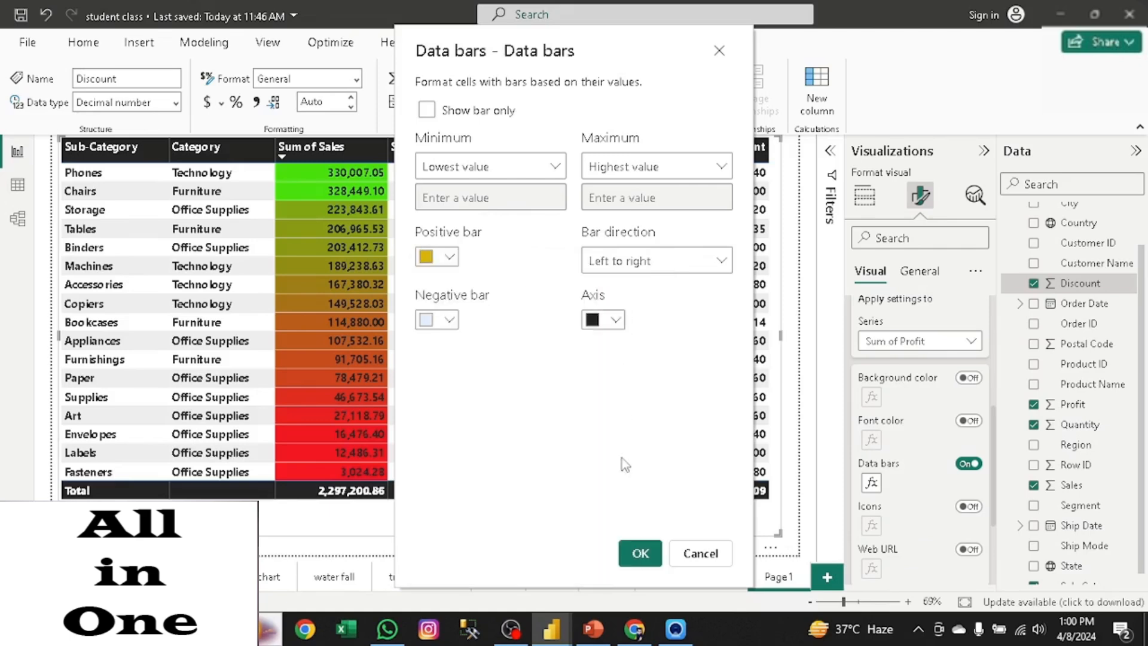
click(670, 270)
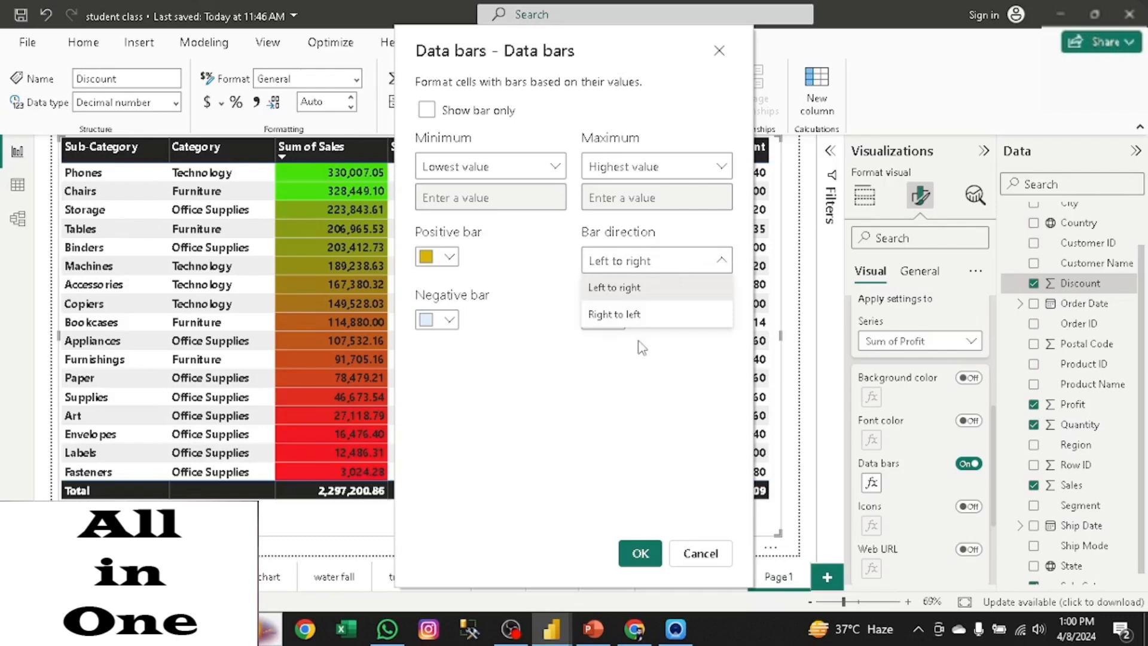
click(667, 266)
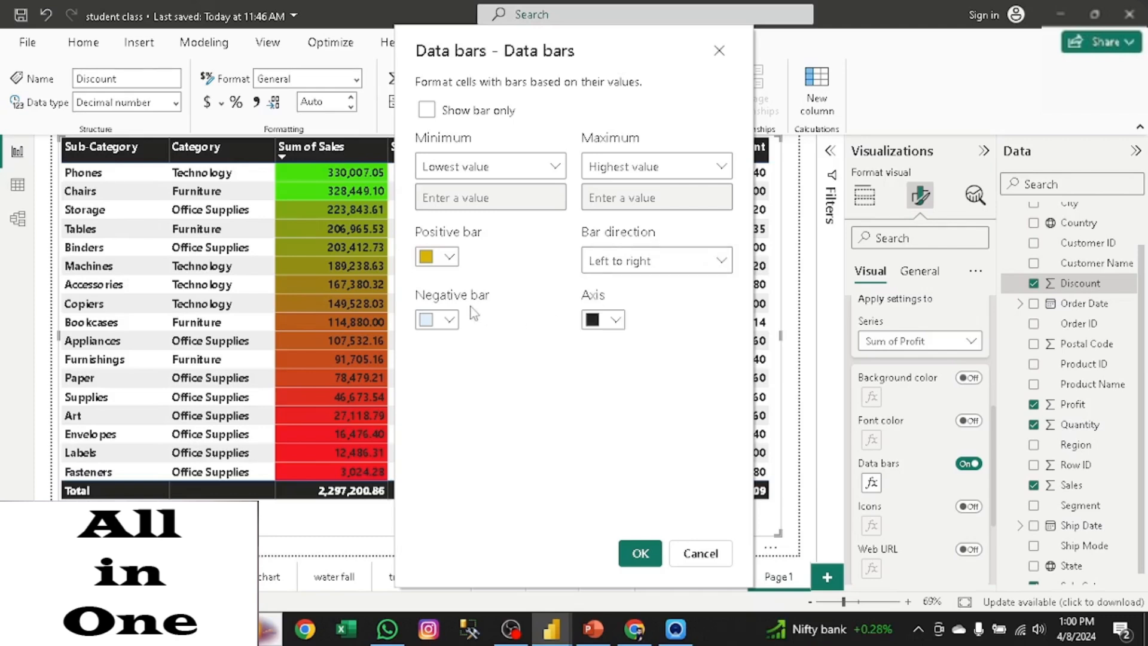
click(442, 322)
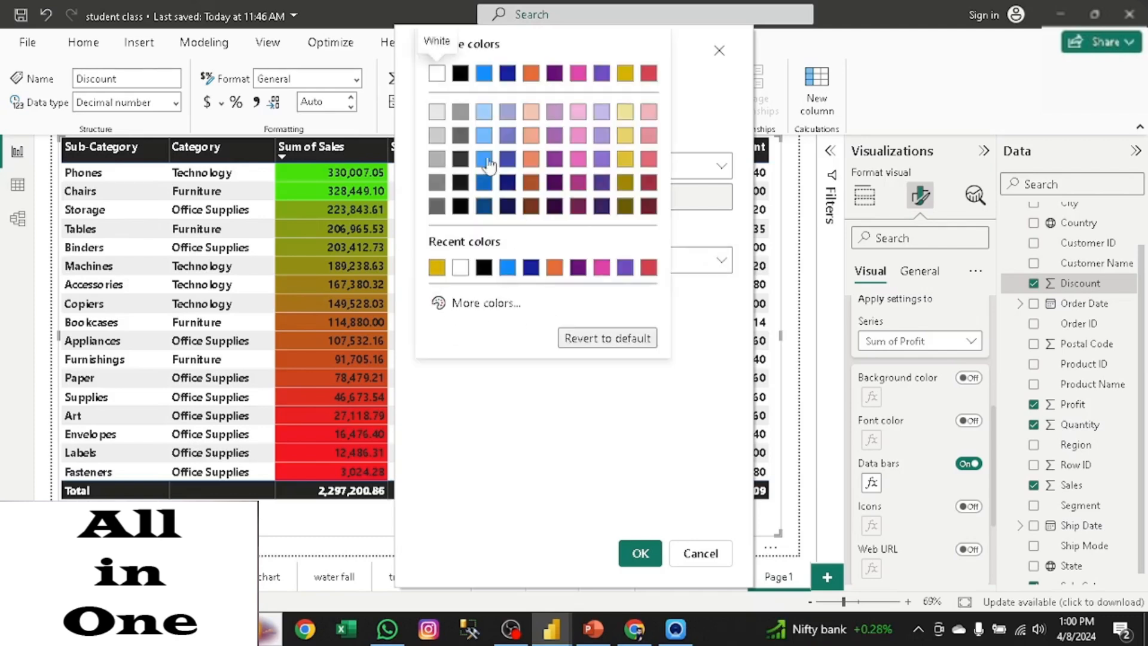
click(657, 431)
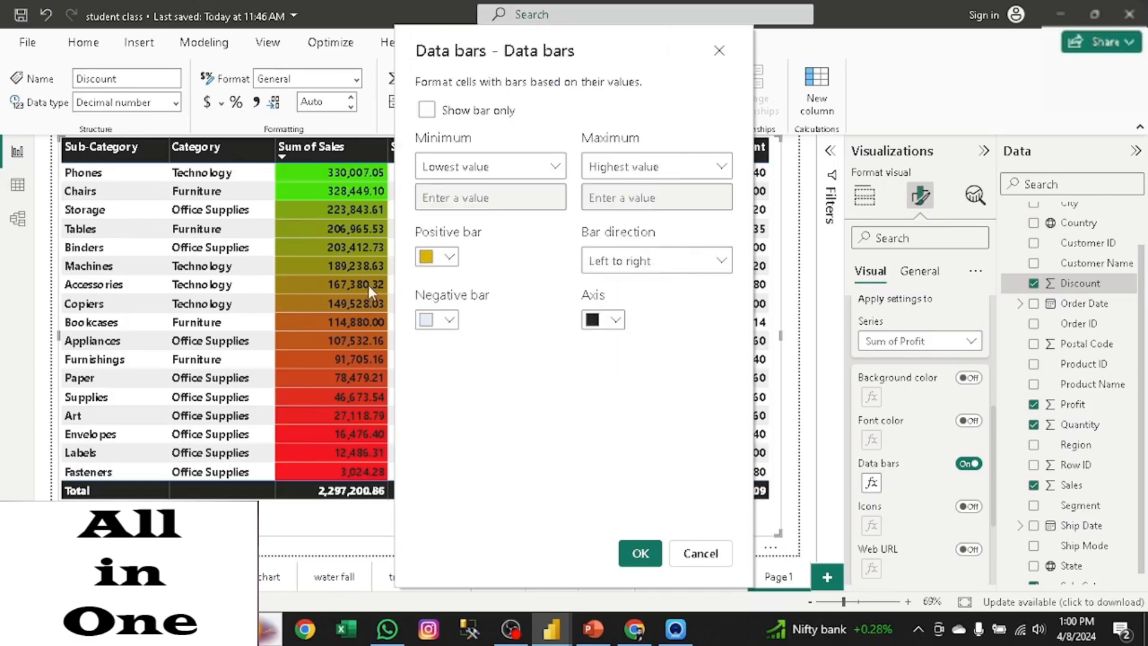
click(640, 553)
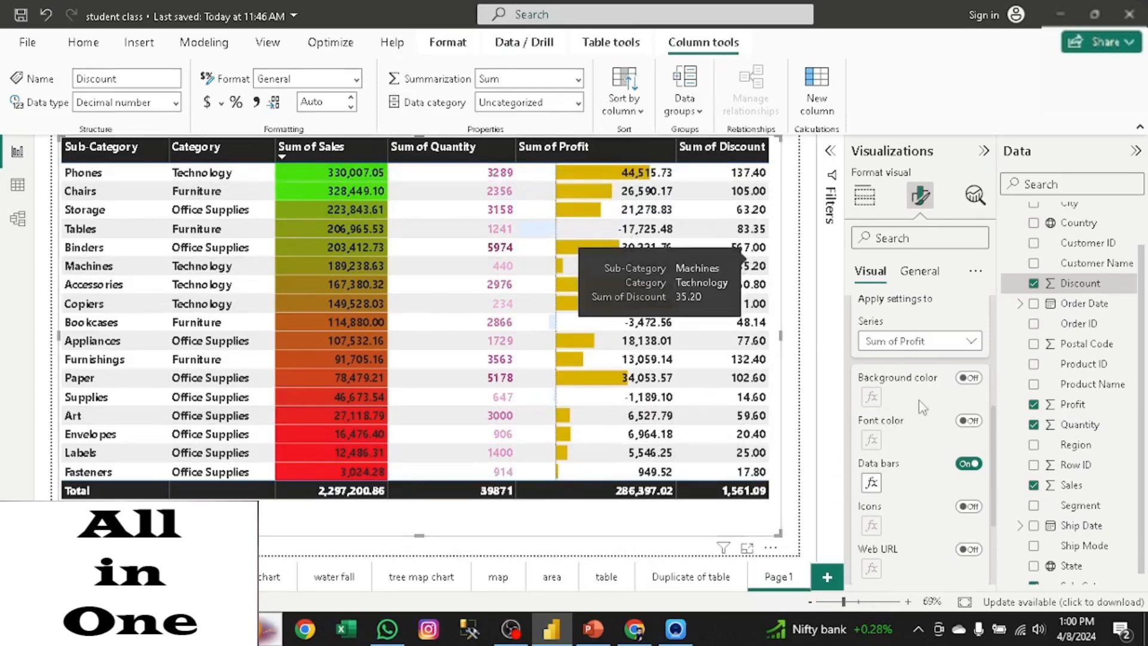
Step: Apply the cell element settings to the Sum of Discount column and turn on icons for it
click(976, 342)
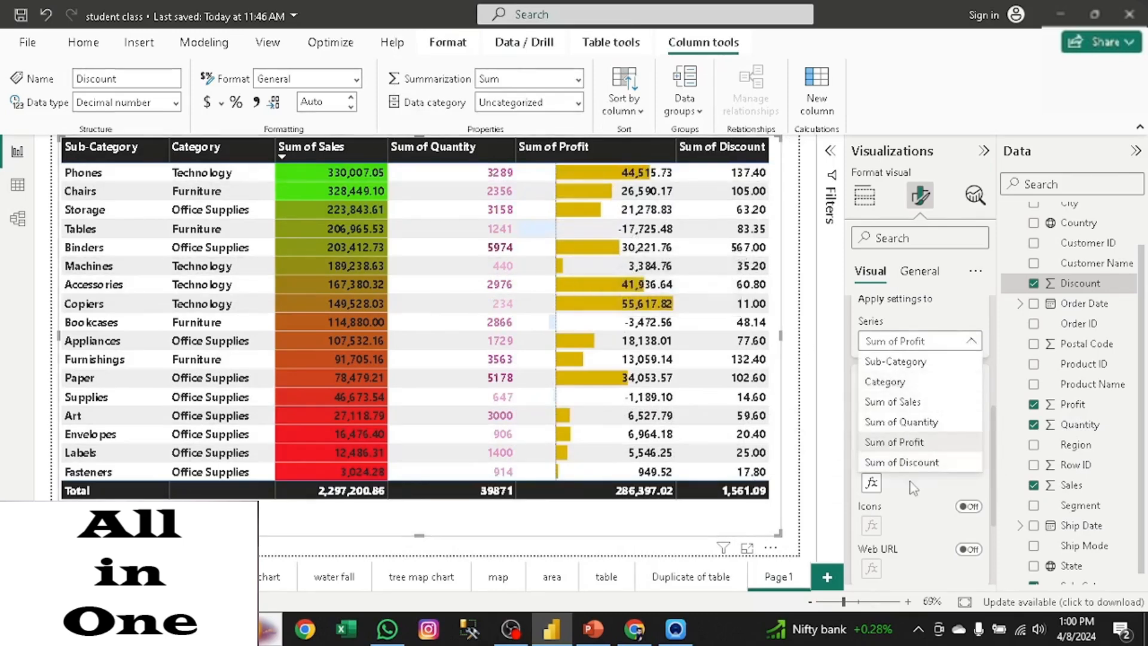
click(903, 462)
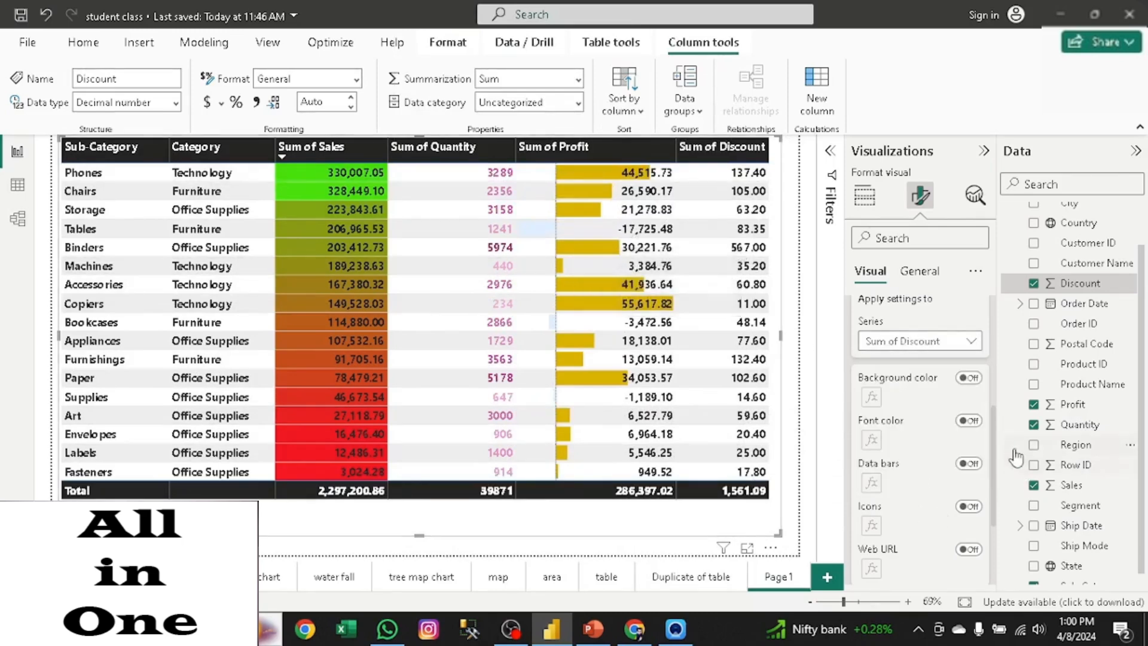
scroll(994, 466, down, 2)
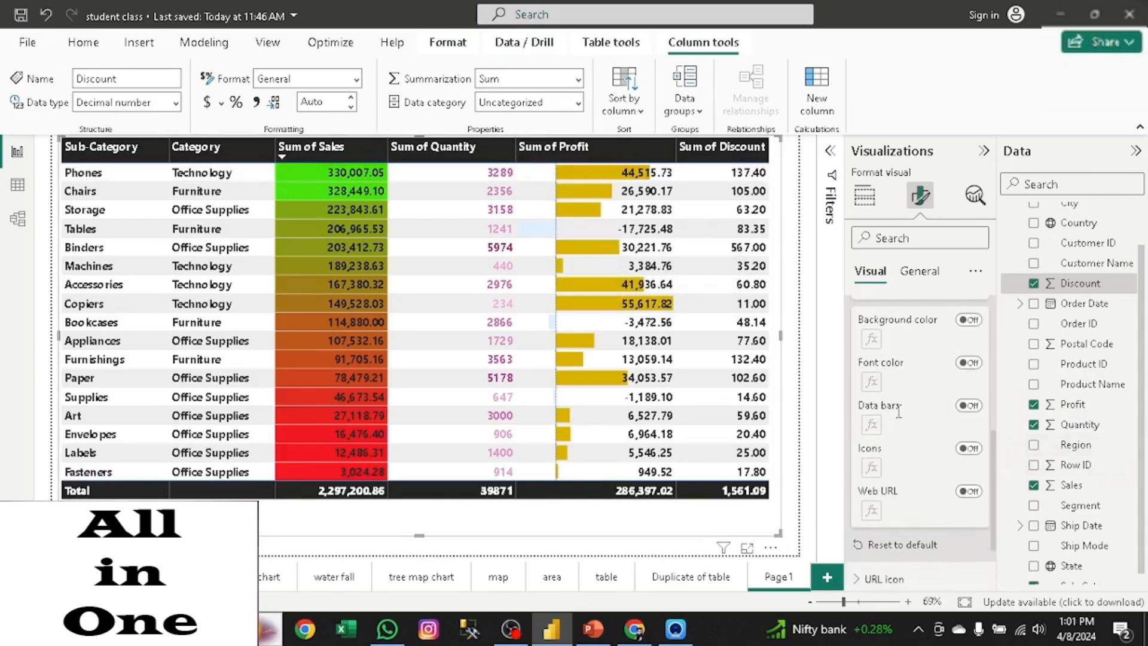
click(968, 448)
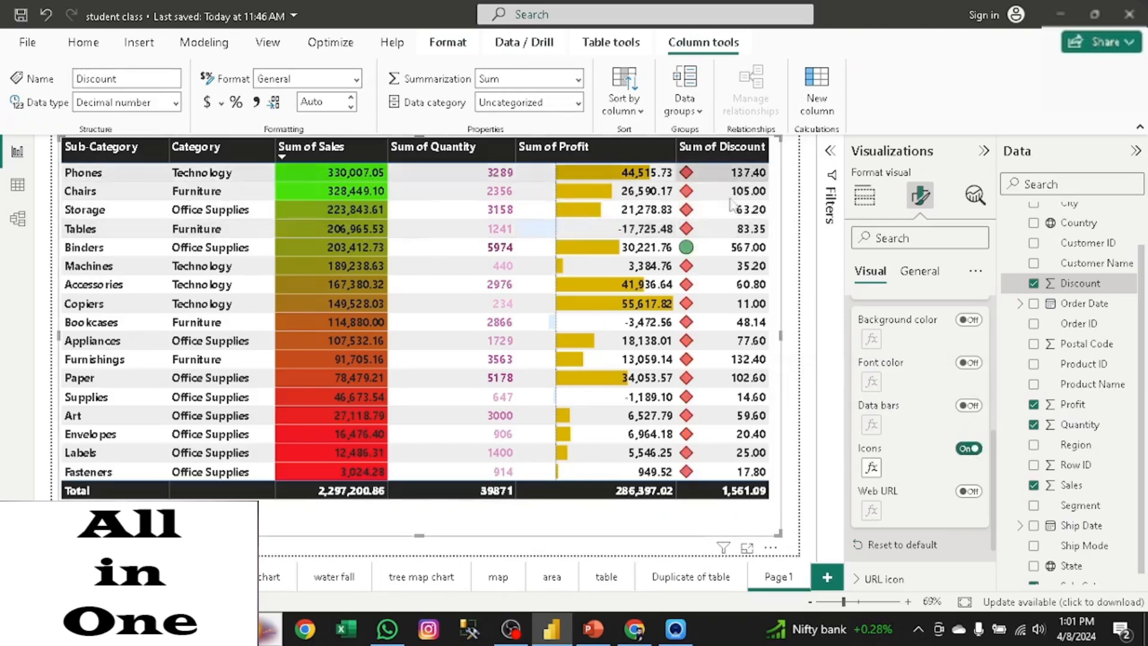
Step: Set the Sum of Discount icon style to the red down, yellow right and green up arrows, and apply the change
click(871, 467)
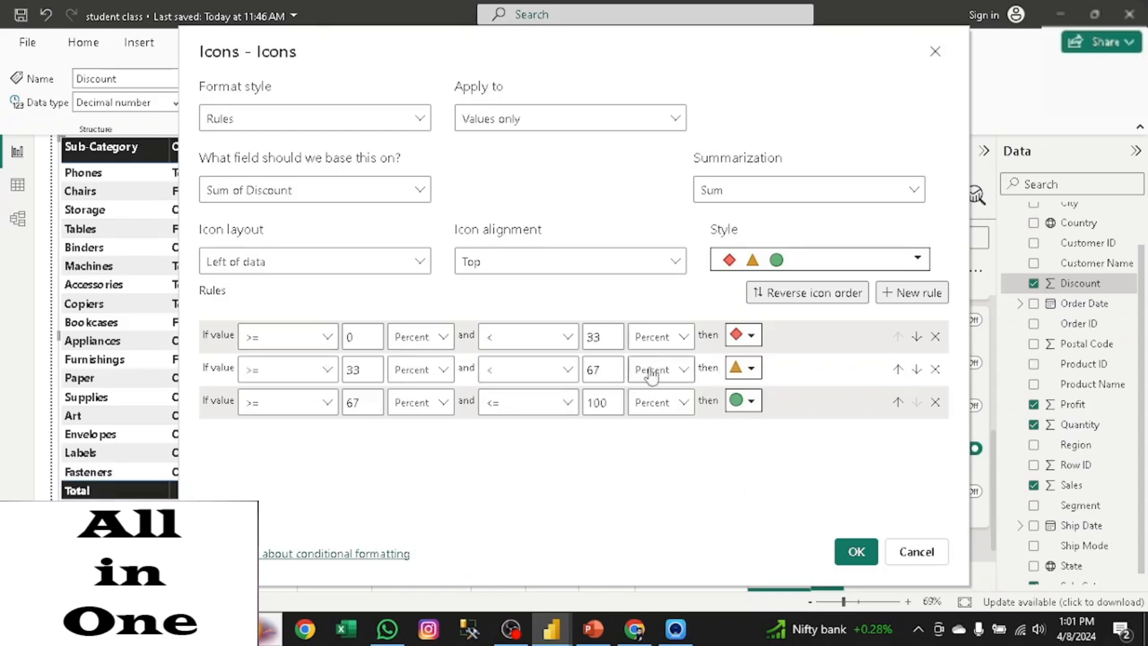
click(751, 335)
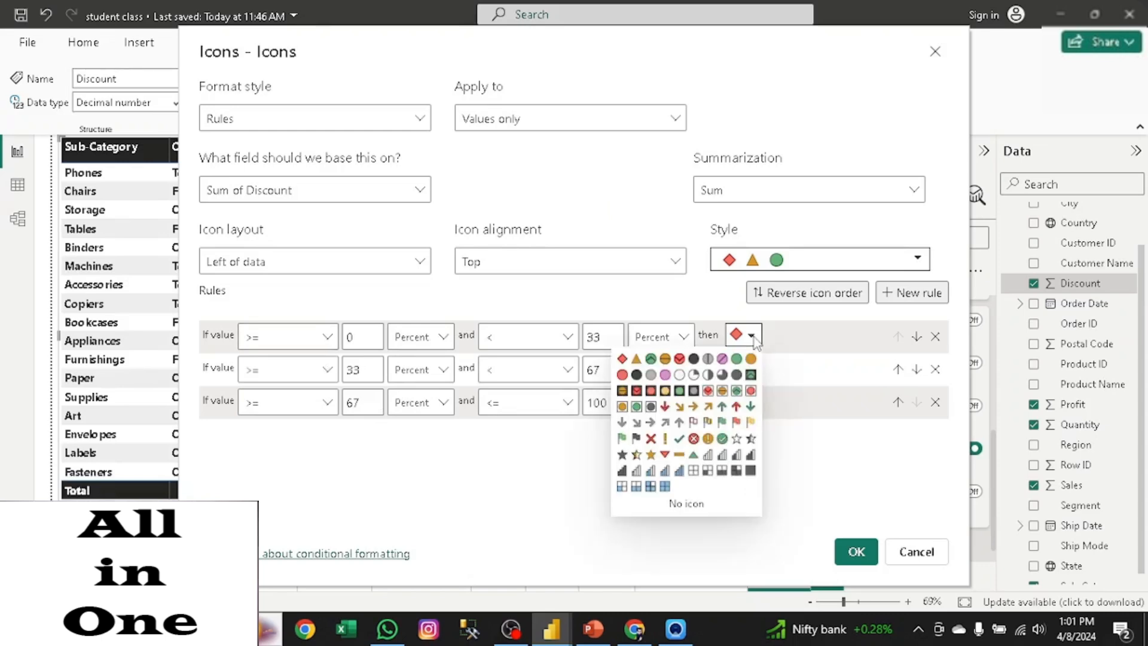
click(753, 338)
click(814, 262)
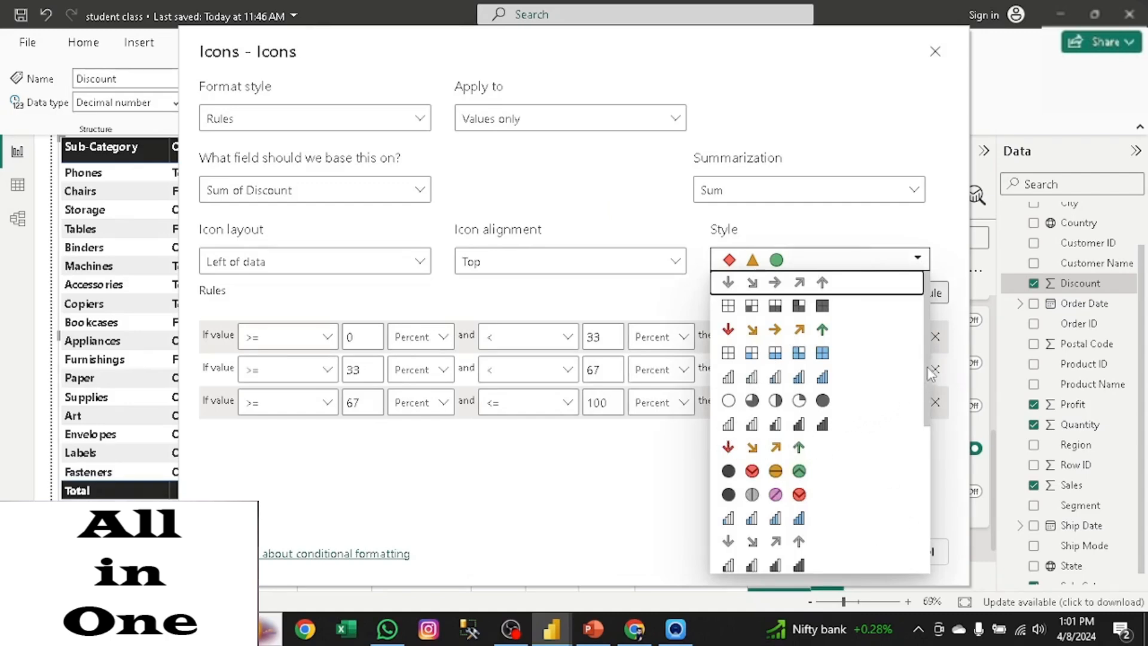
drag(927, 408, 920, 488)
click(738, 430)
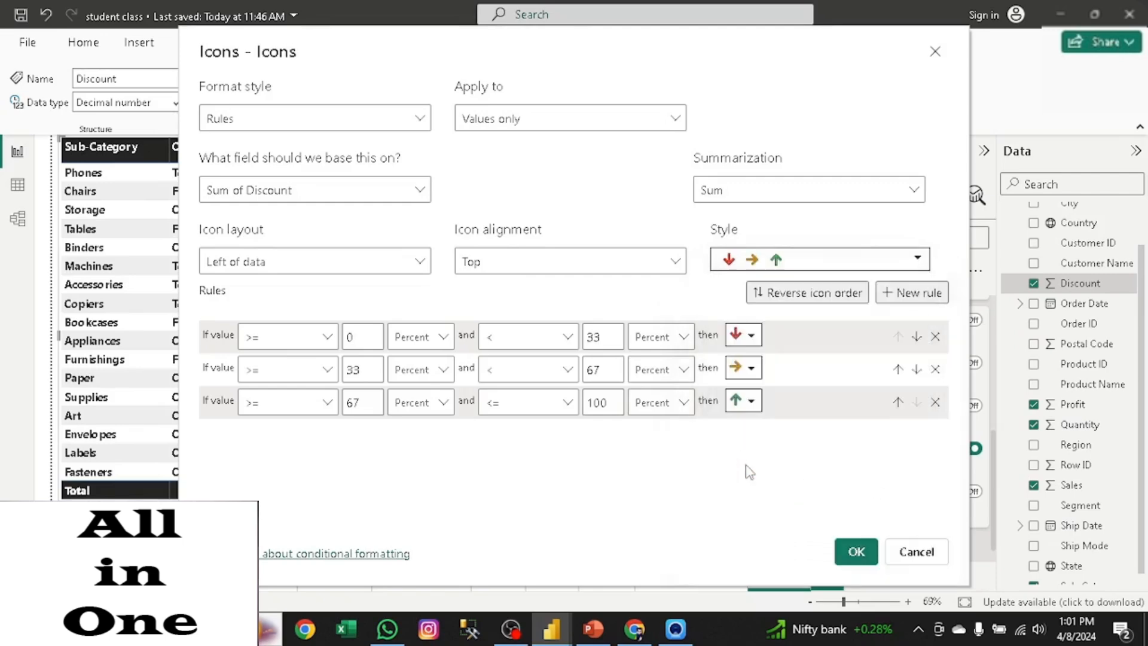
click(751, 339)
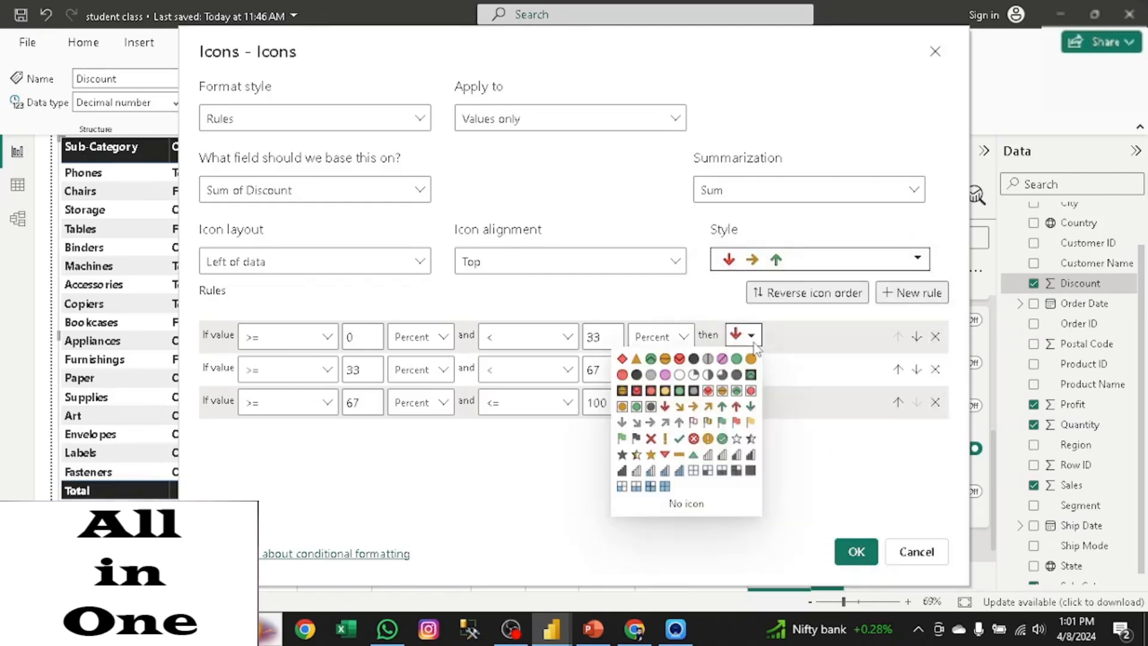
click(752, 338)
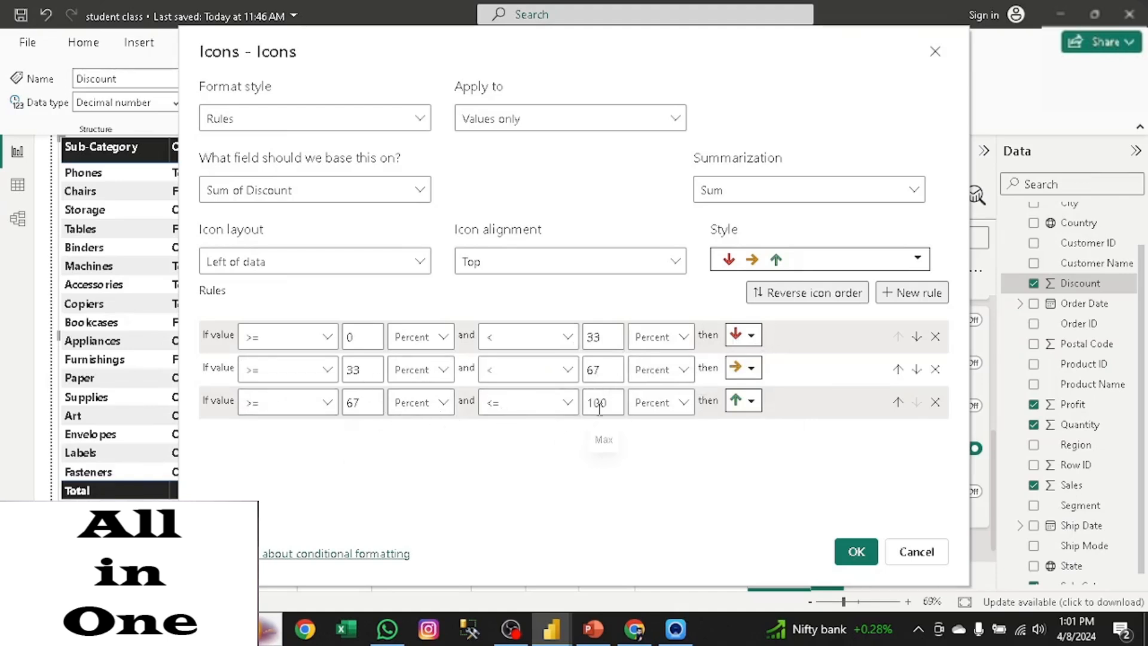
click(856, 550)
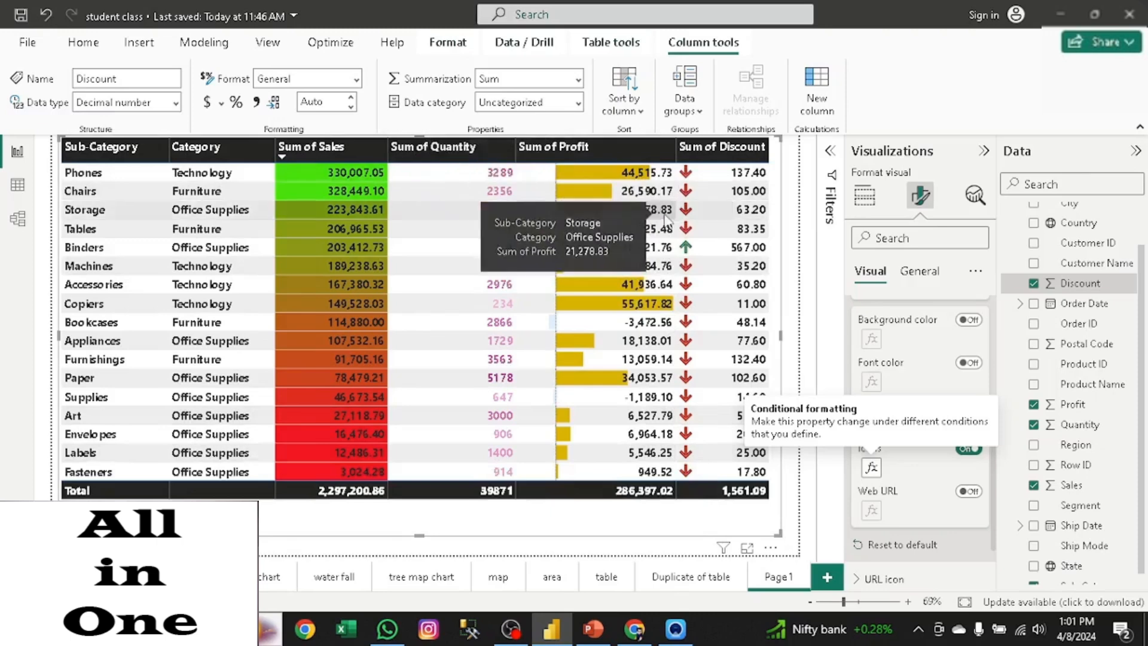
Step: Sort the table by Sum of Quantity in descending order and turn on icons for the Sum of Quantity column
click(472, 146)
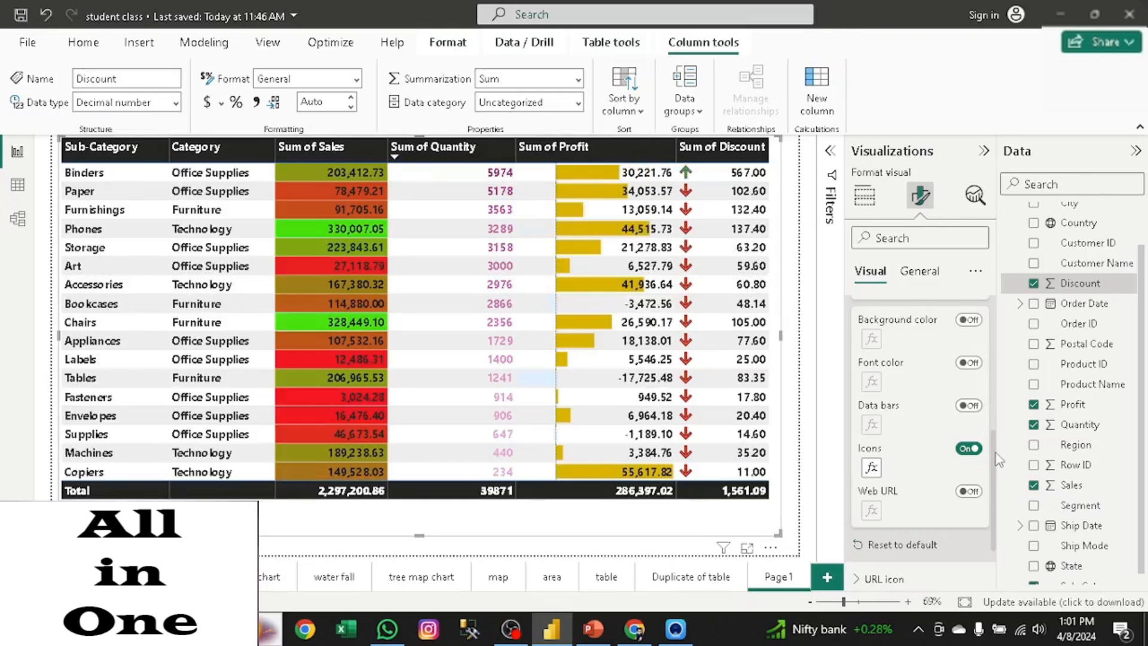
scroll(920, 418, up, 5)
click(920, 465)
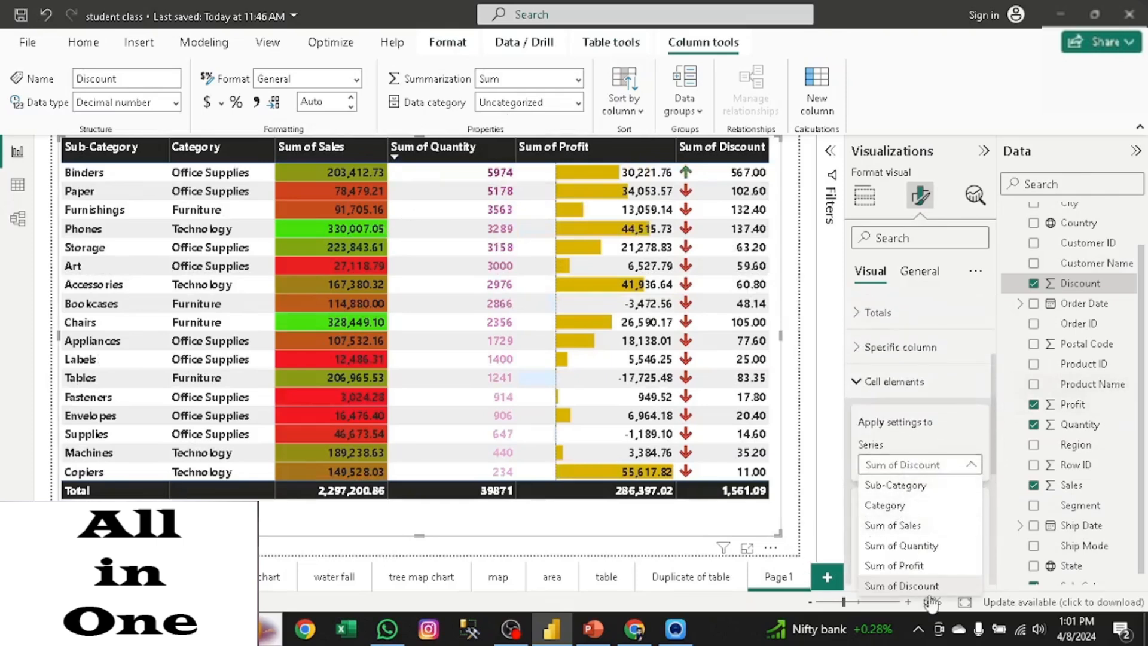
click(890, 545)
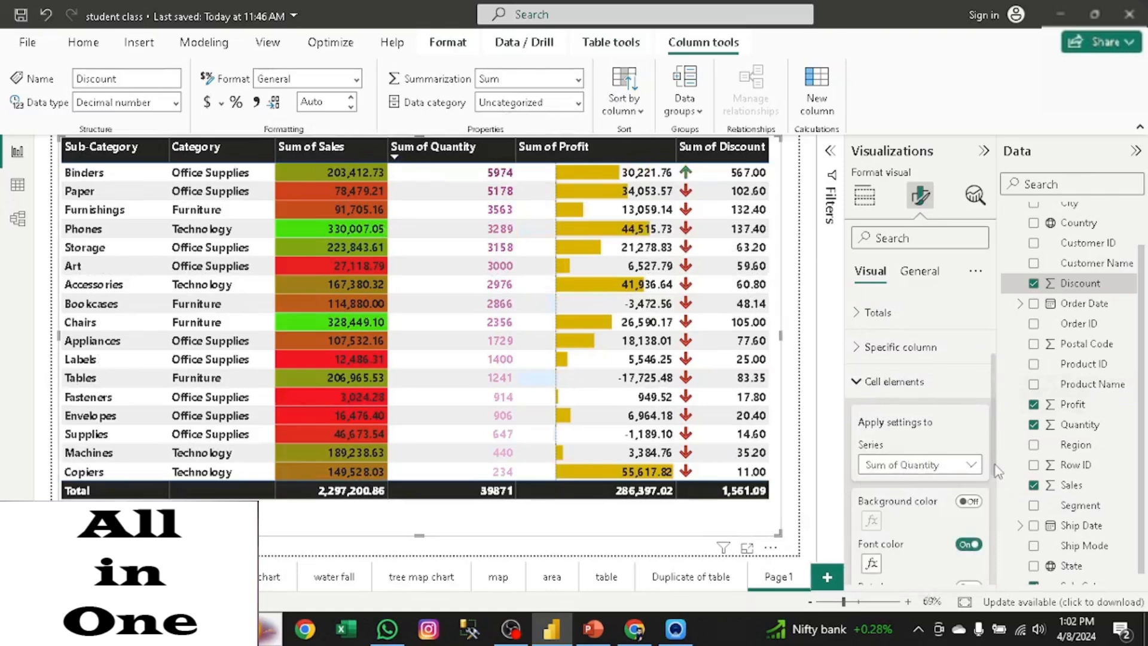
scroll(996, 471, down, 3)
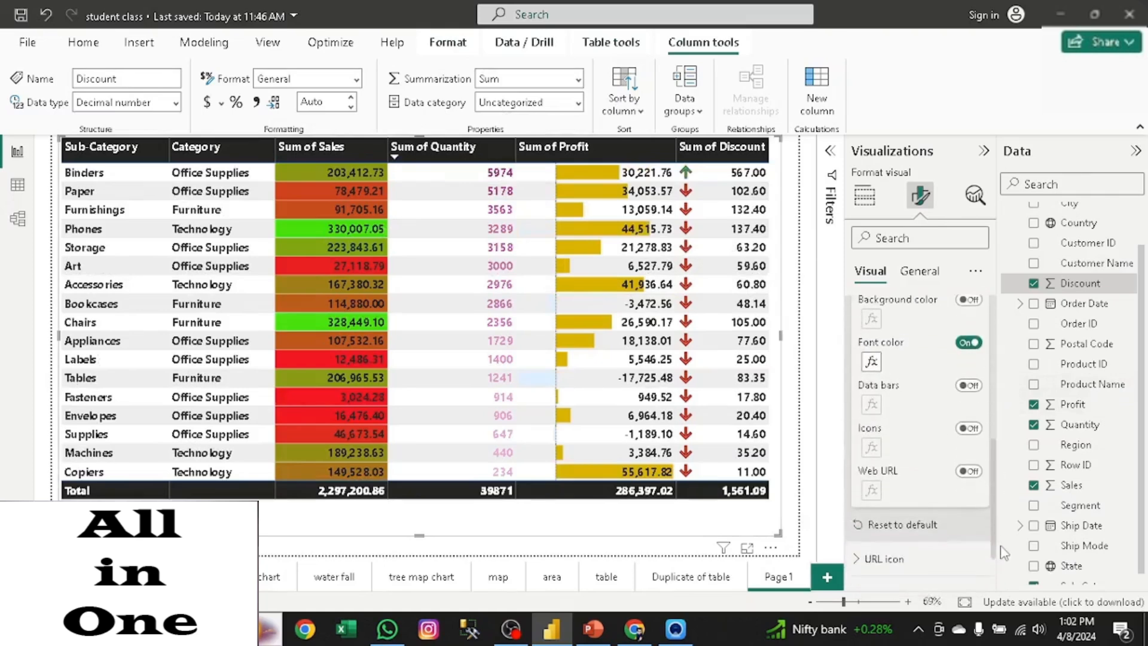
click(968, 426)
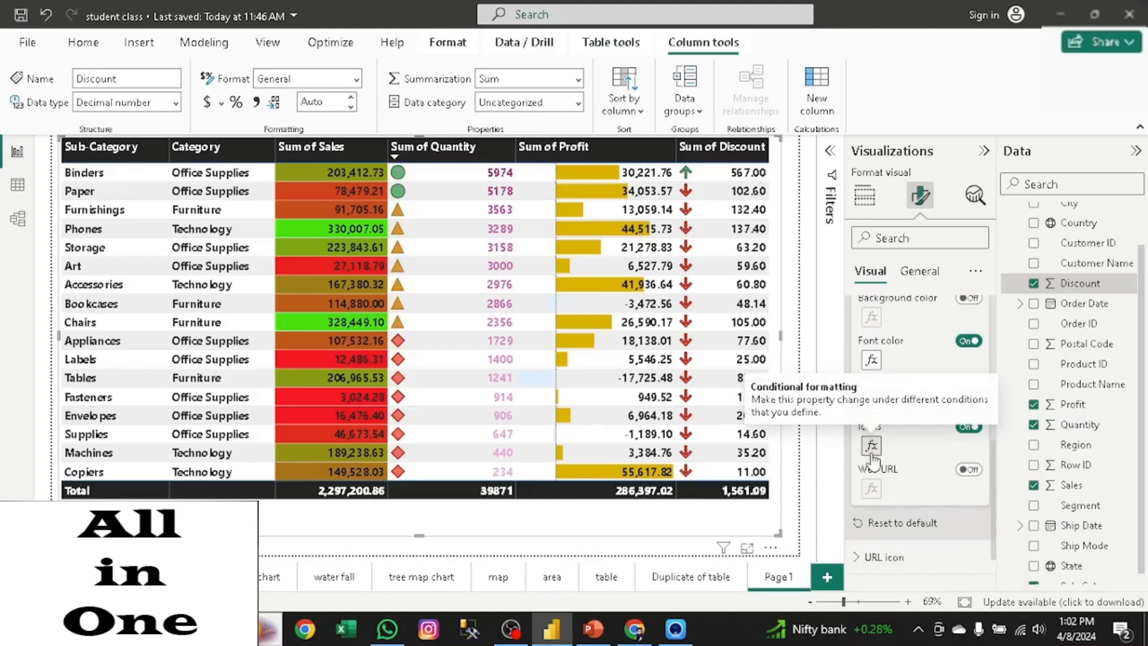
Step: Set the Sum of Quantity icon style to the red down, yellow right and green up arrows
click(871, 453)
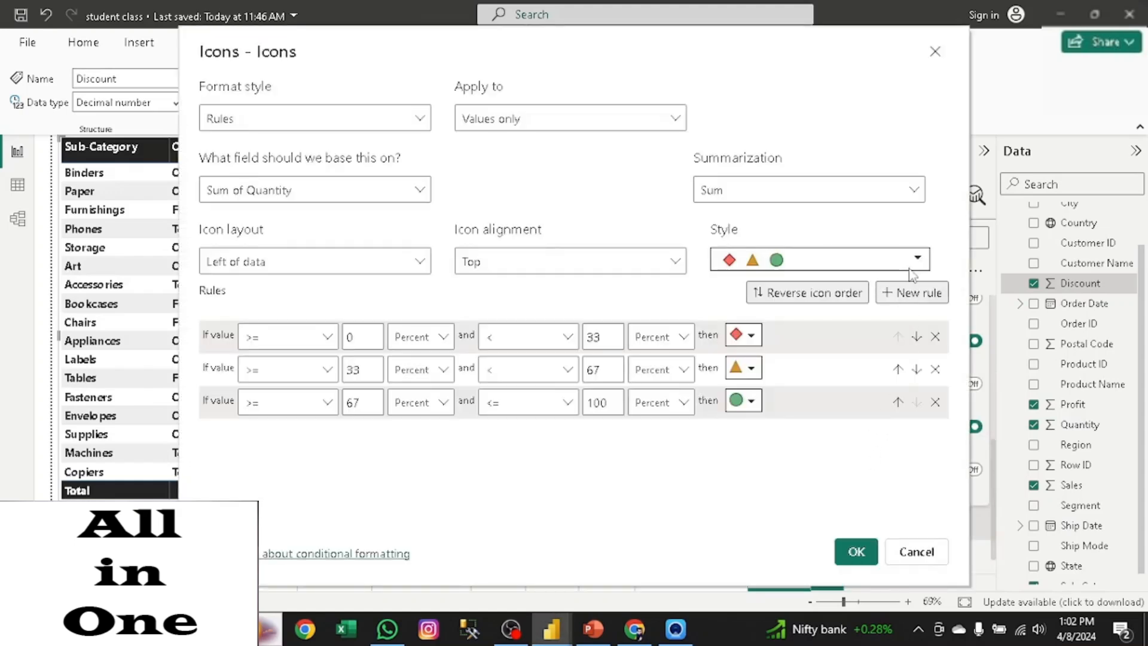
click(924, 268)
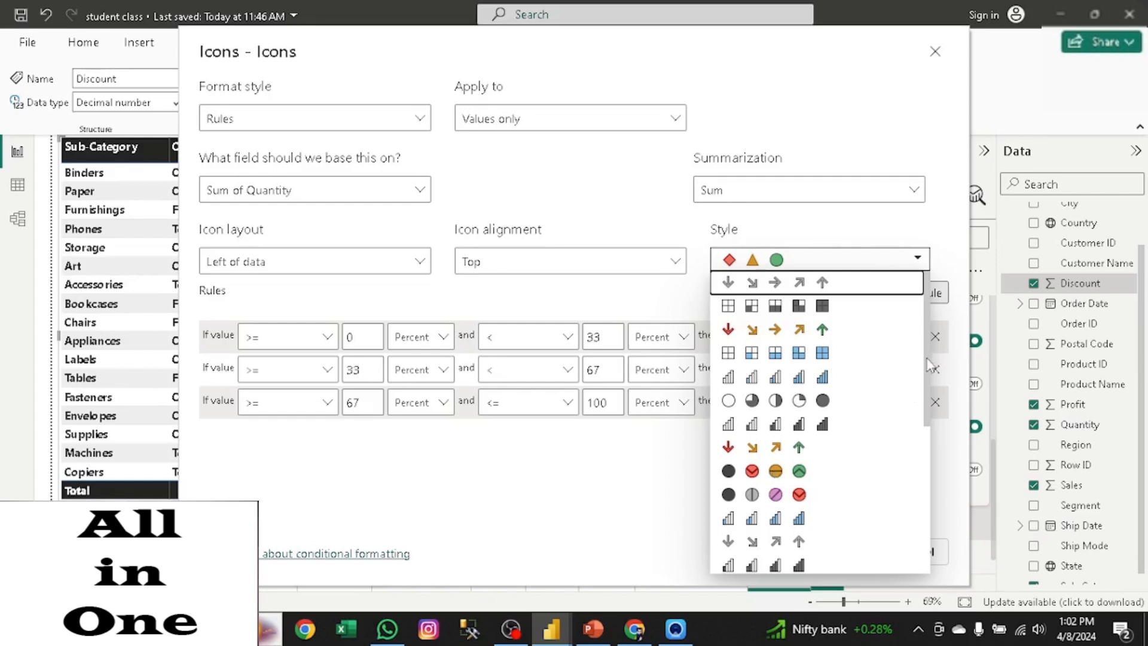
drag(928, 370, 926, 453)
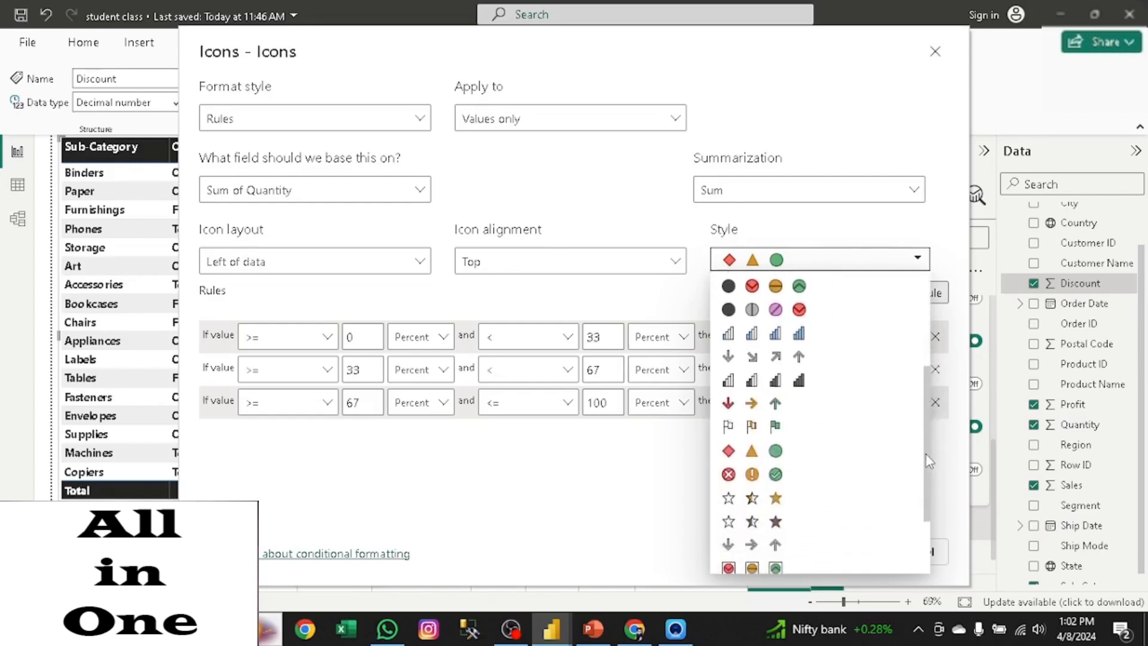
click(739, 392)
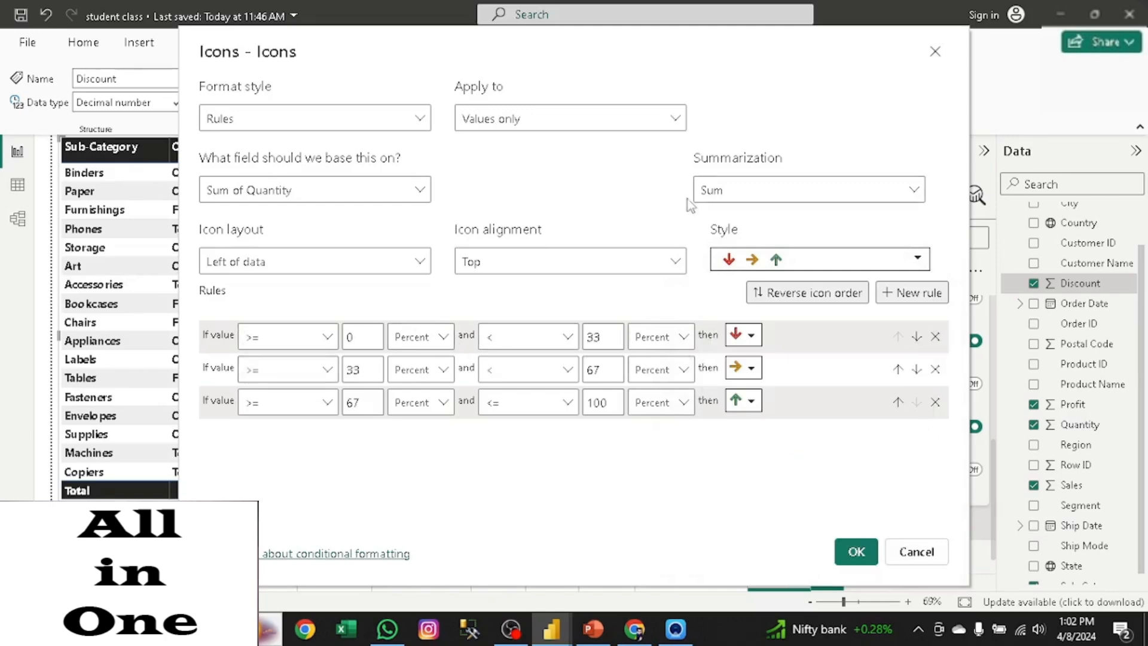
Step: Try evaluating both limits of all three Sum of Quantity icon rules as Number, and apply the change
drag(673, 69, 686, 44)
click(654, 311)
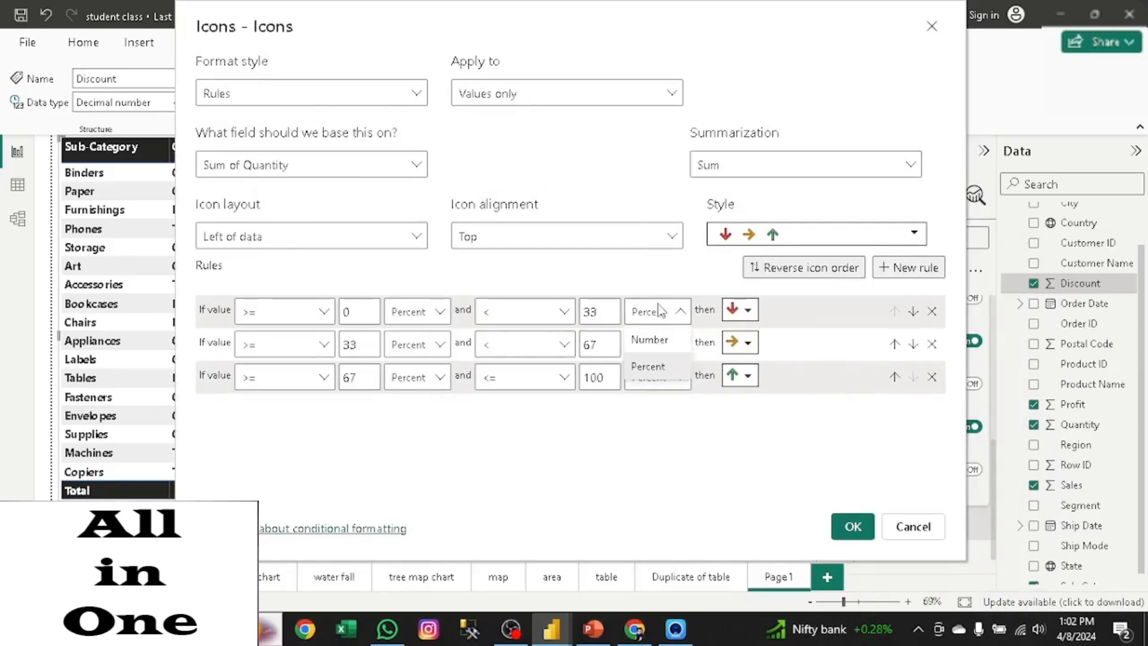
click(651, 342)
click(654, 352)
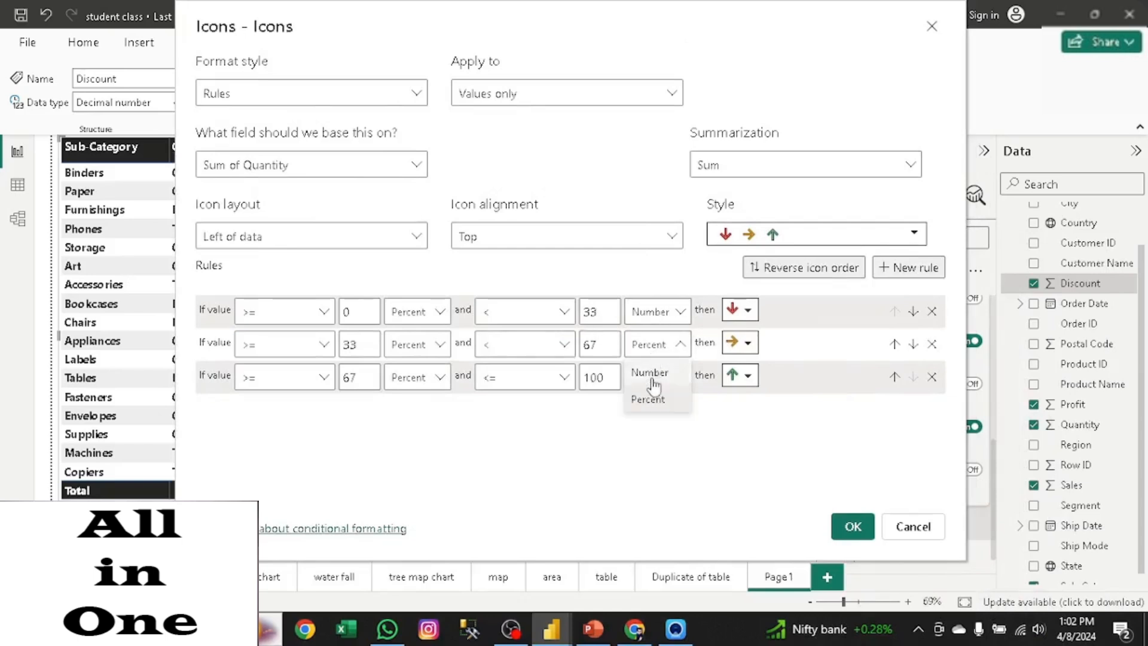
click(651, 375)
click(651, 379)
click(650, 406)
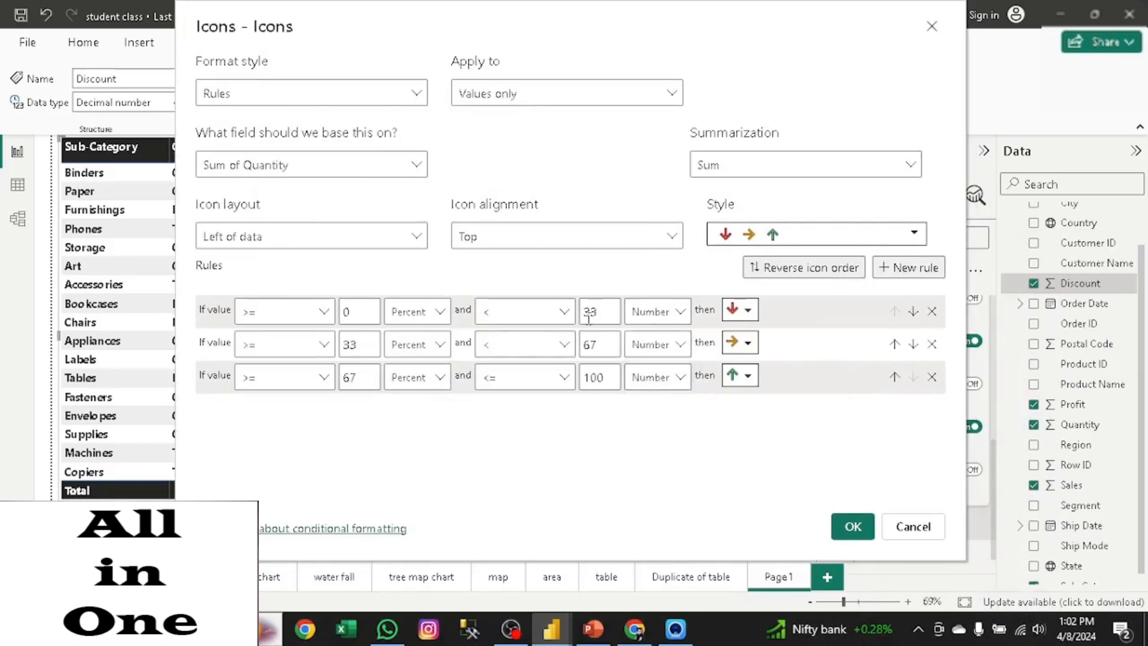
click(413, 312)
click(409, 339)
click(416, 344)
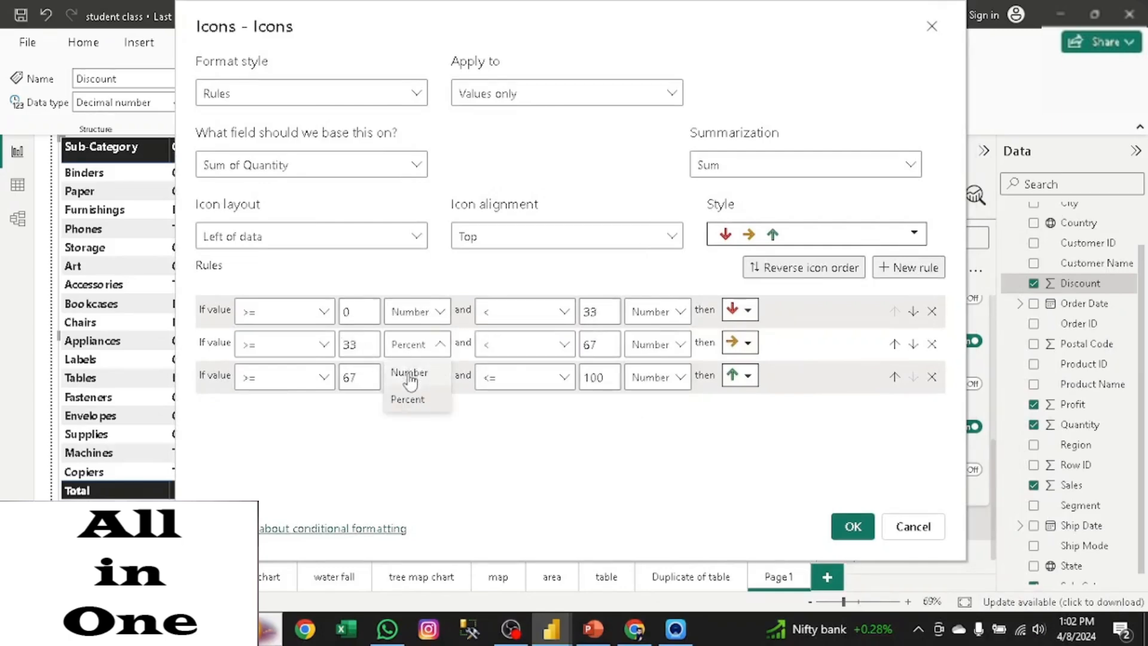
click(410, 372)
click(410, 386)
click(428, 409)
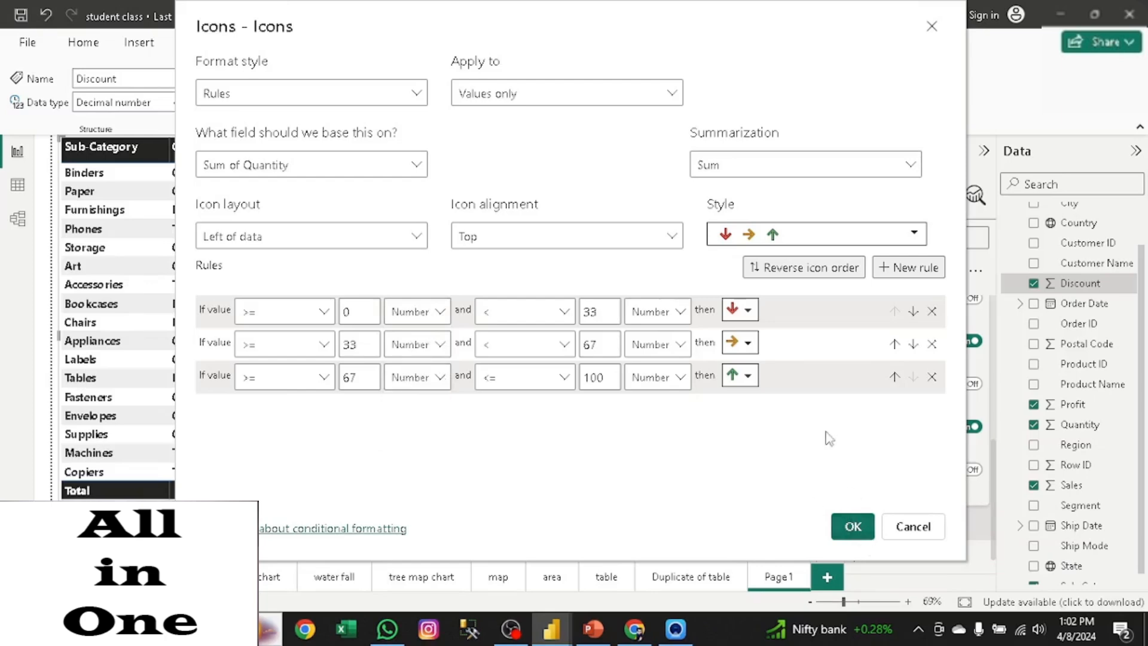
click(853, 527)
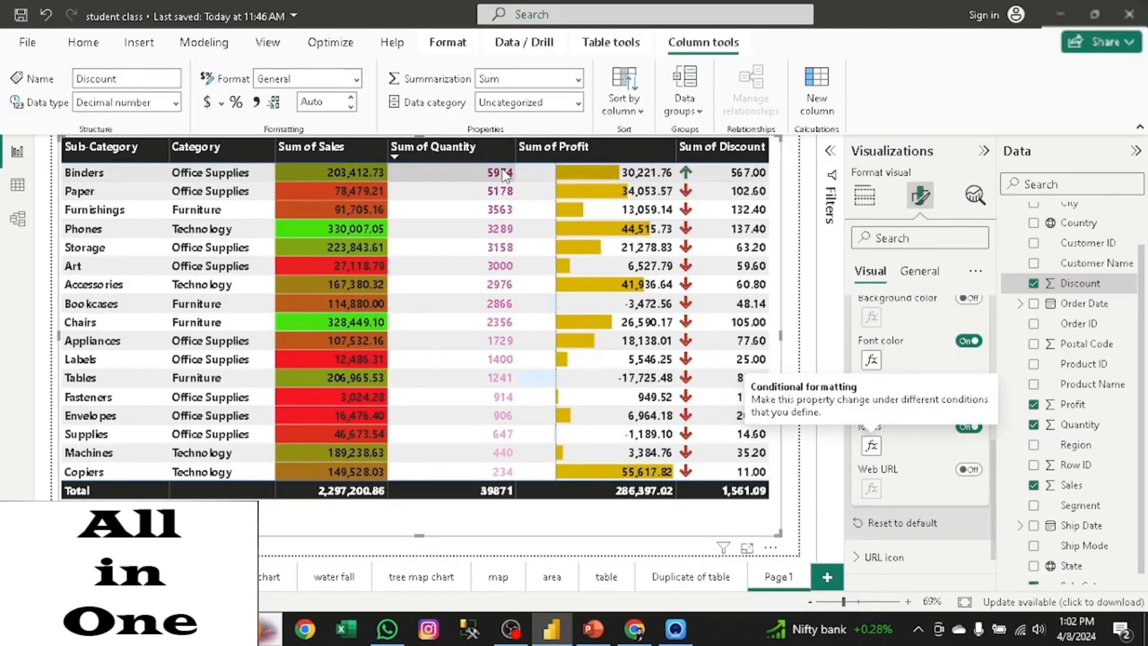
Step: Set both limits of all three Sum of Quantity icon rules back to Percent and apply the change
click(871, 445)
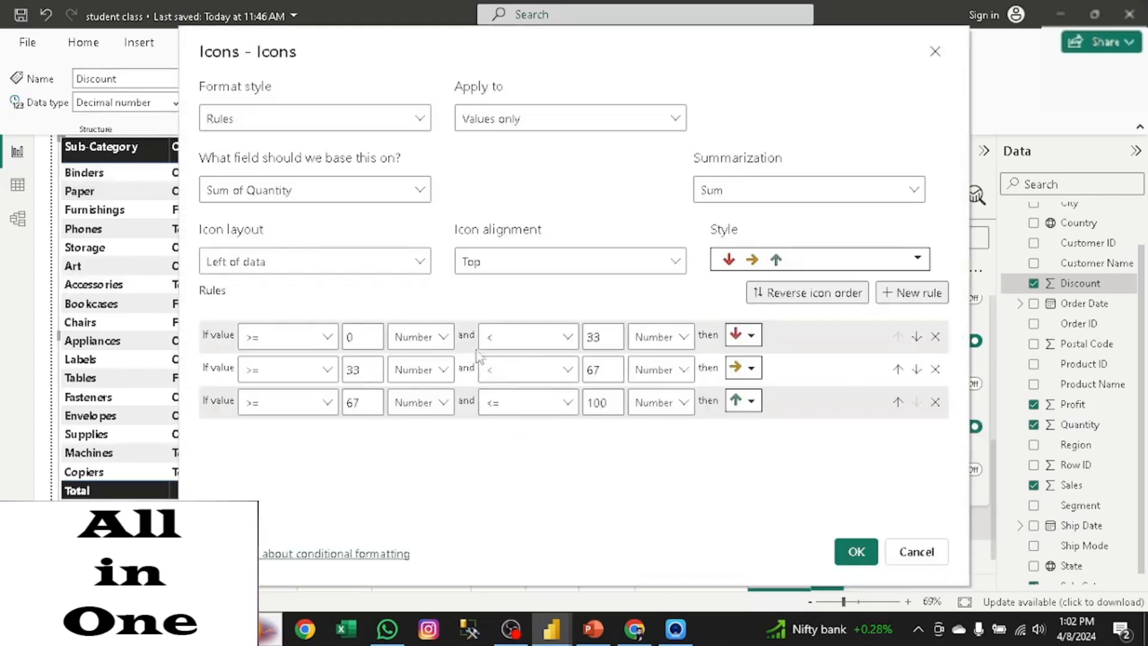
click(443, 337)
click(418, 362)
click(661, 336)
click(651, 391)
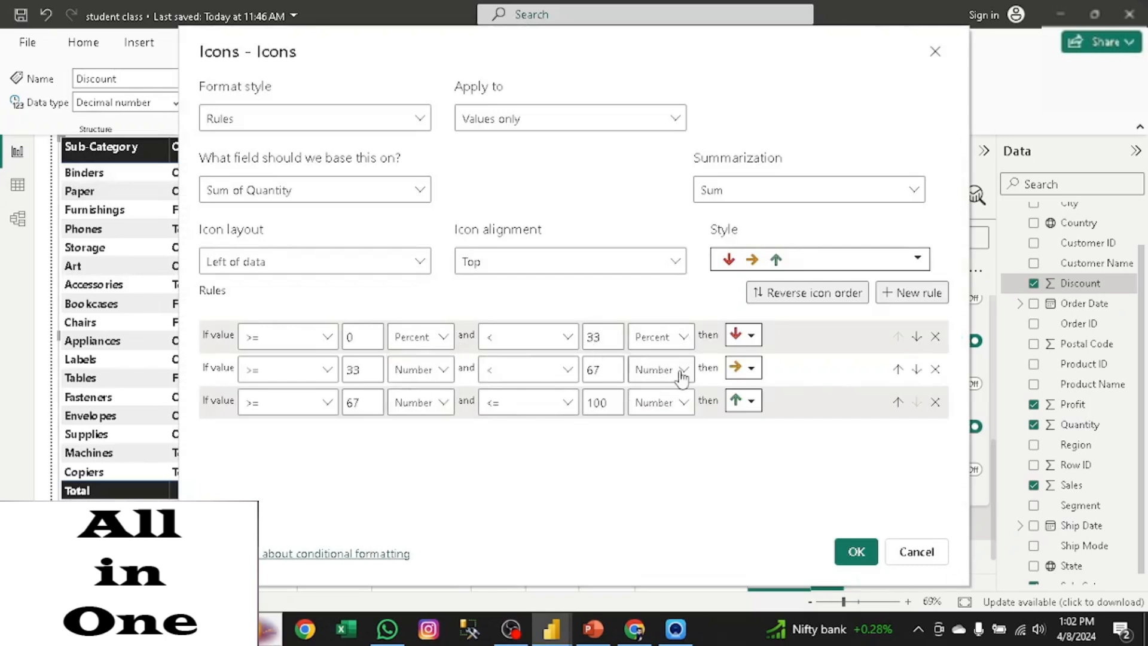
click(657, 369)
click(654, 424)
click(661, 401)
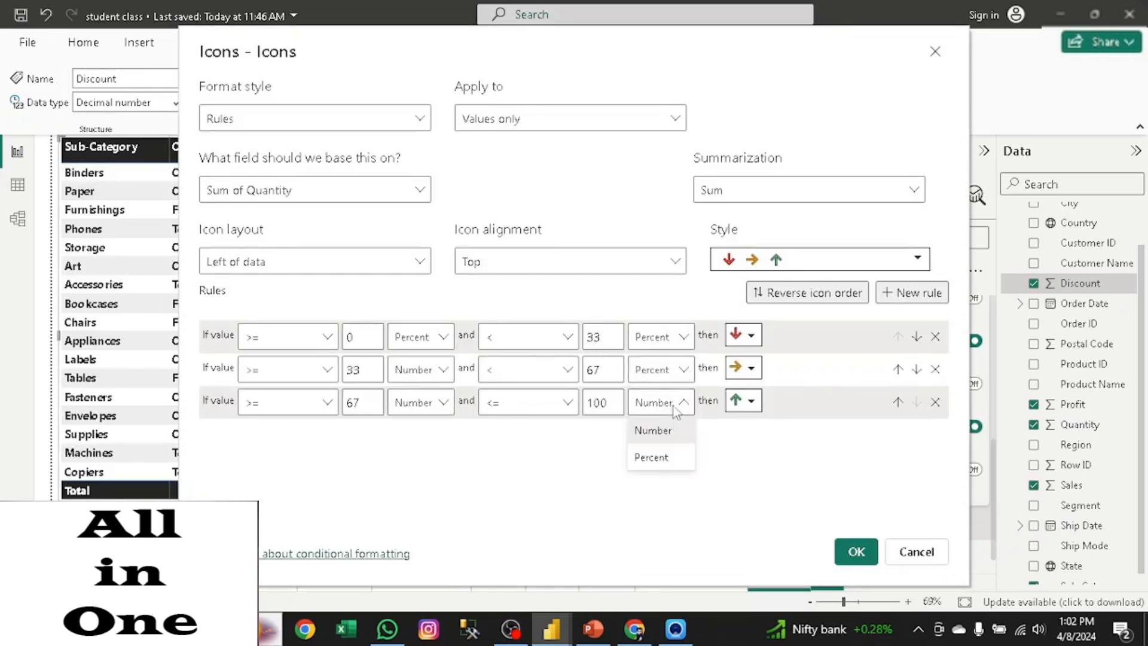
click(657, 457)
click(427, 403)
click(414, 457)
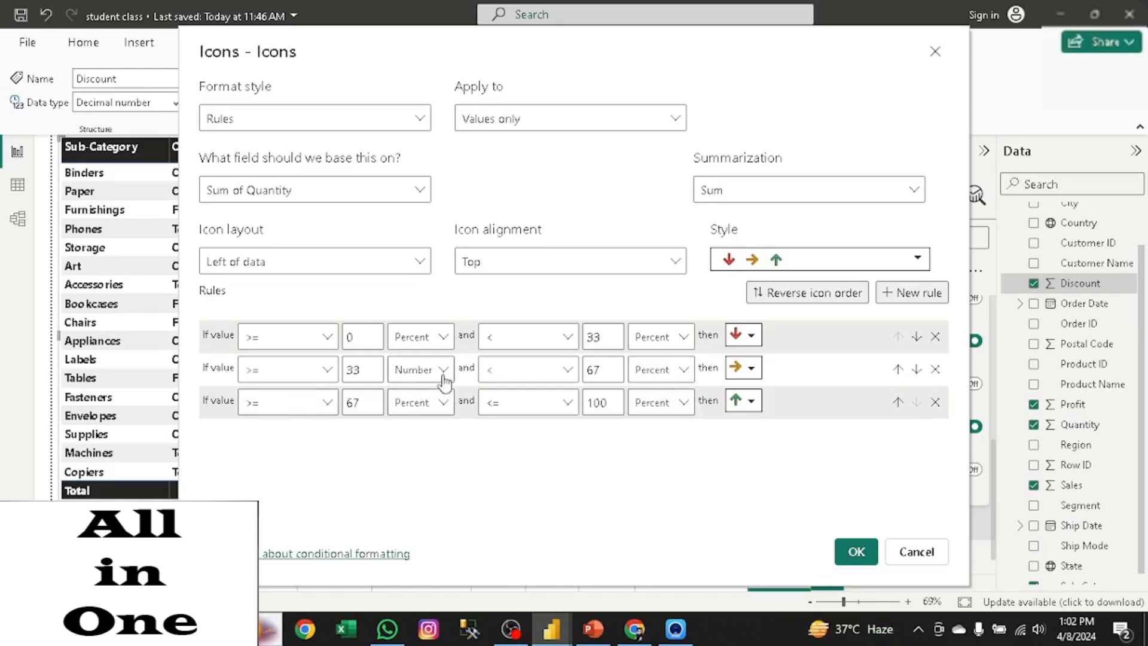
click(439, 370)
click(418, 425)
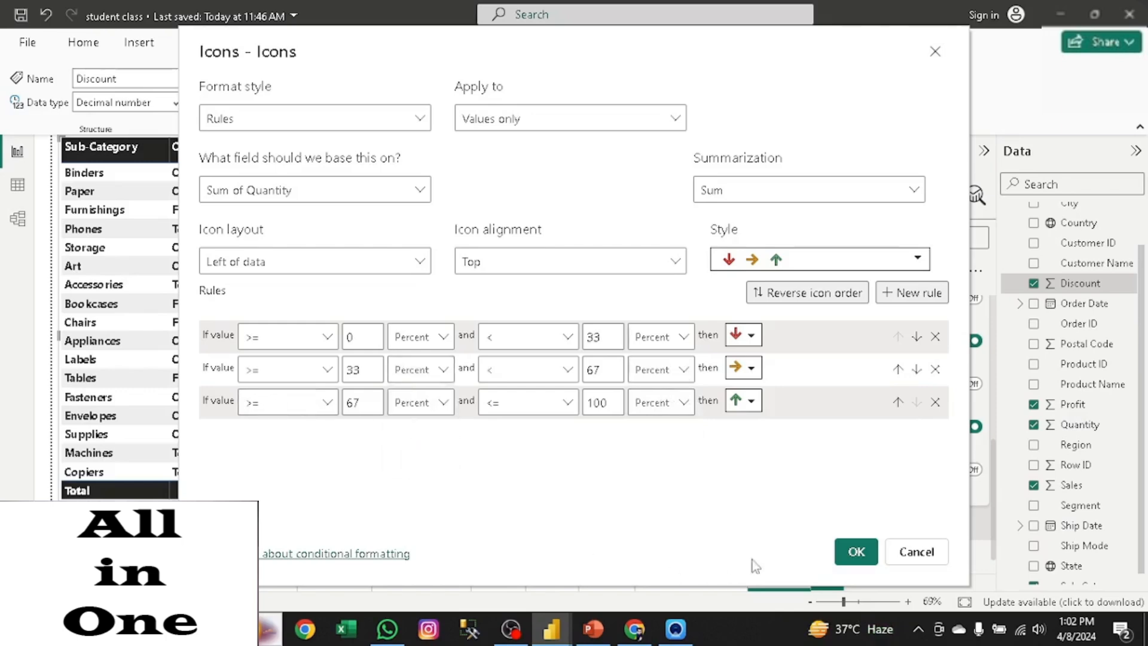
click(856, 550)
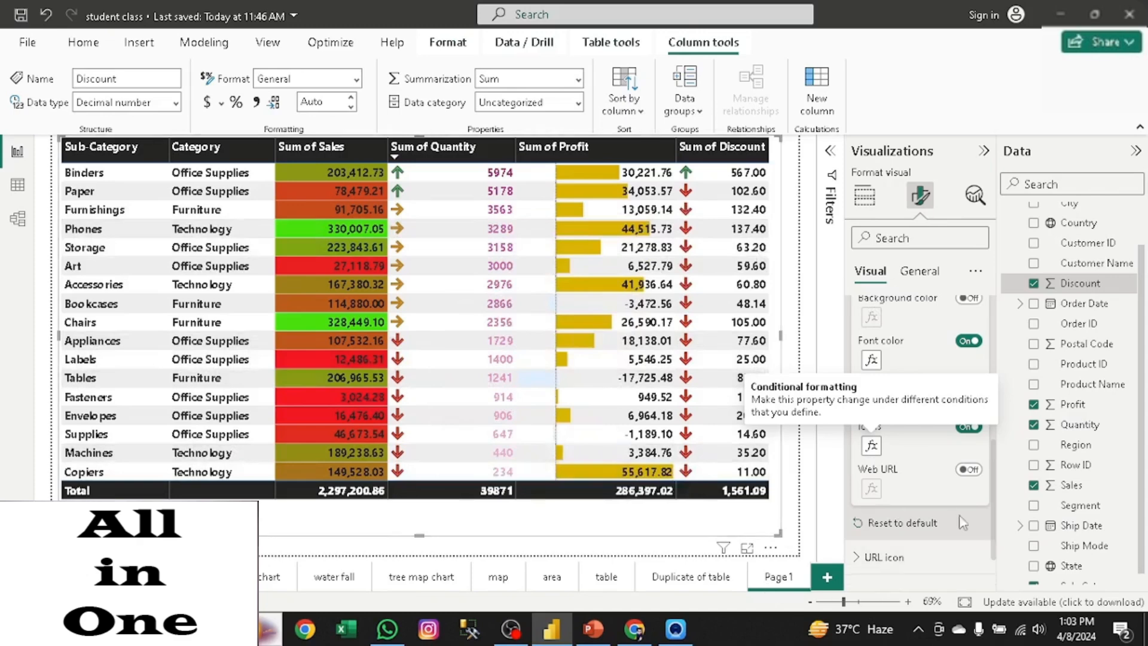
Step: Turn on Web URL for the Sum of Quantity column and dismiss its settings without choosing a field
click(969, 470)
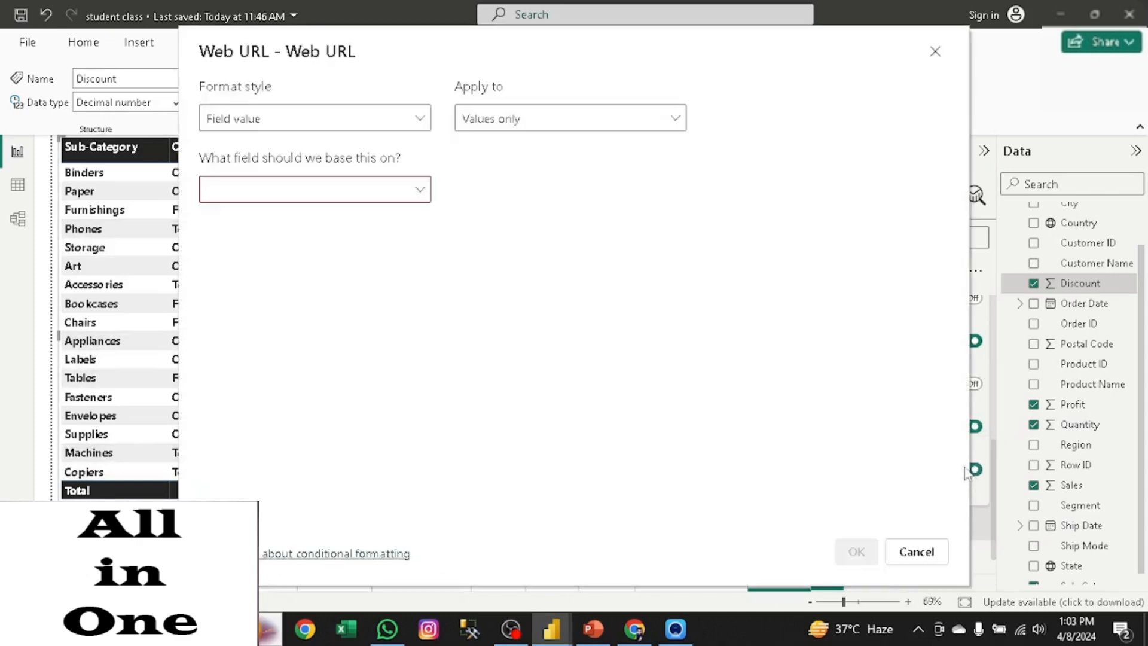
click(910, 565)
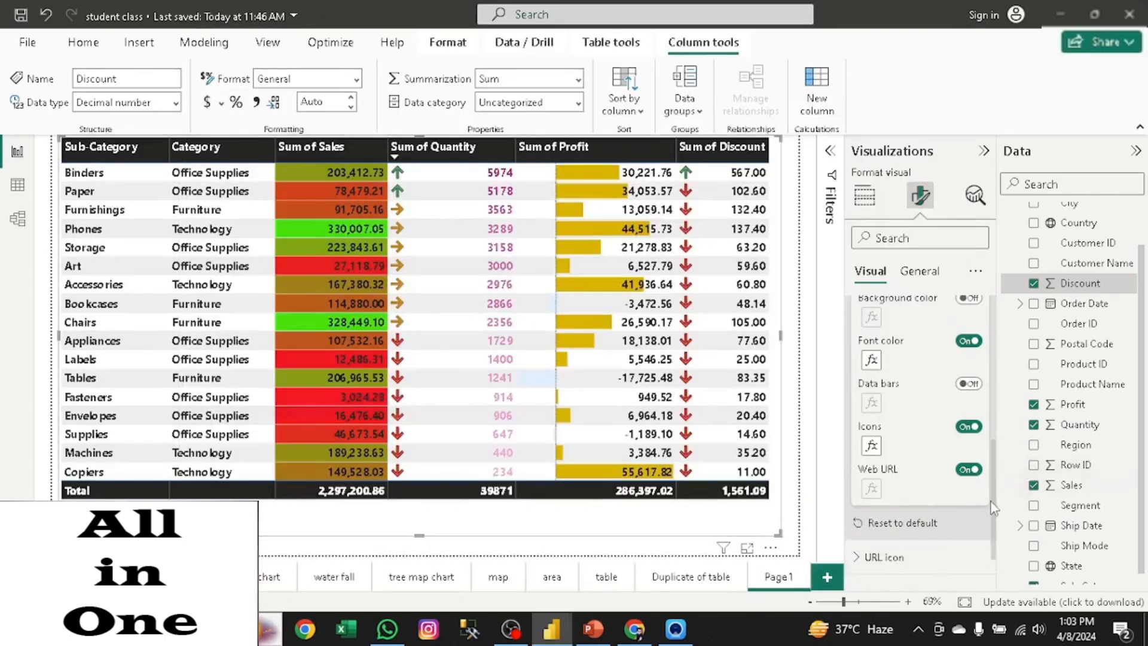
scroll(992, 500, up, 3)
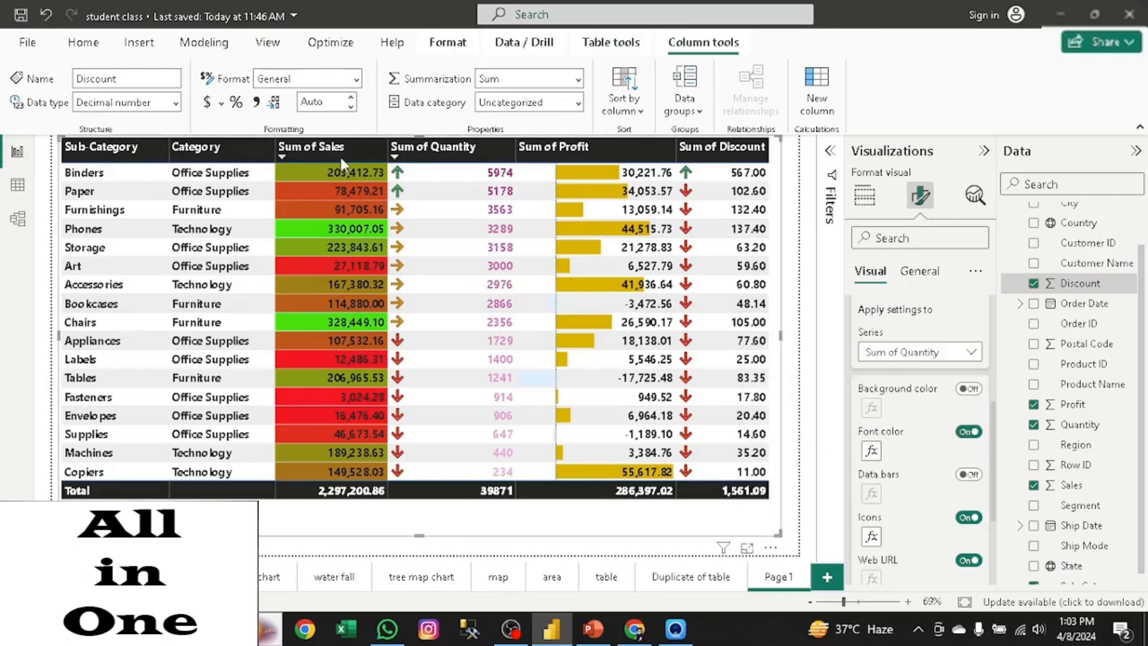
Step: Sort the table by Sum of Profit and choose that column as the series for cell formatting
click(583, 149)
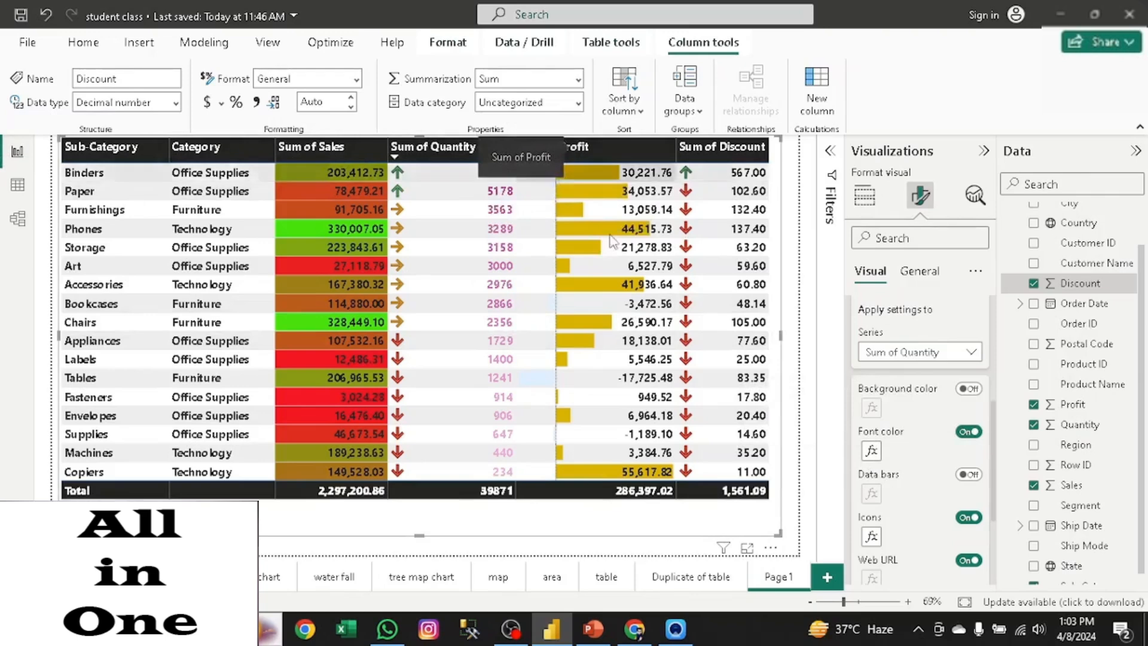
click(914, 351)
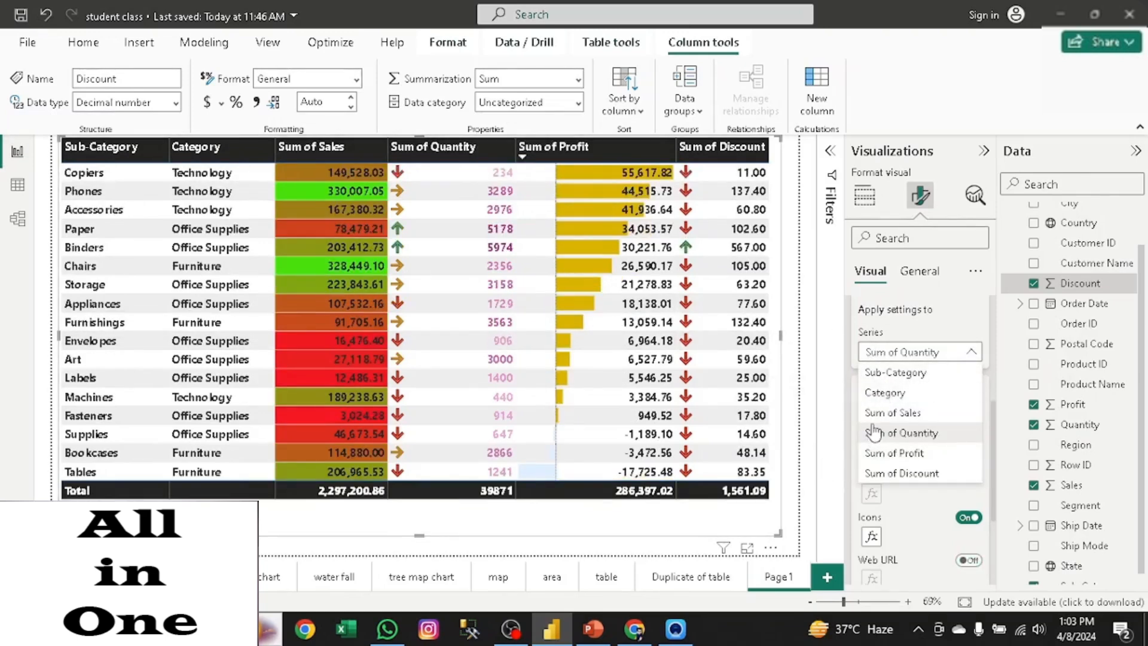
click(903, 453)
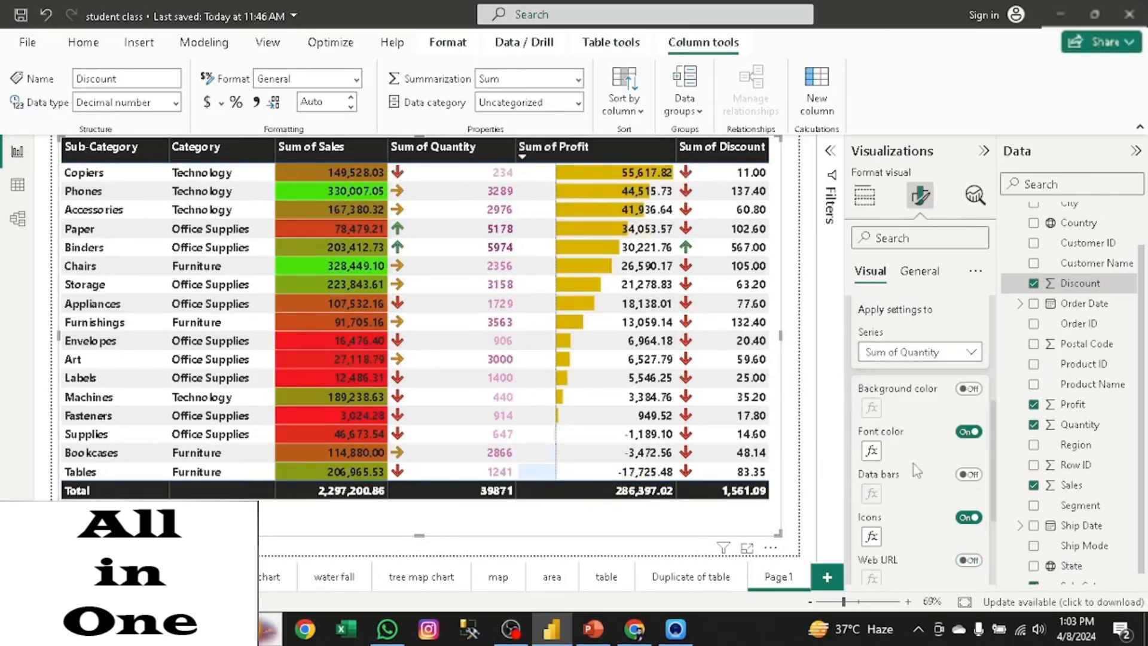
Step: Try font color formatting on the Sum of Profit column and review its data bar settings without changing them
click(968, 431)
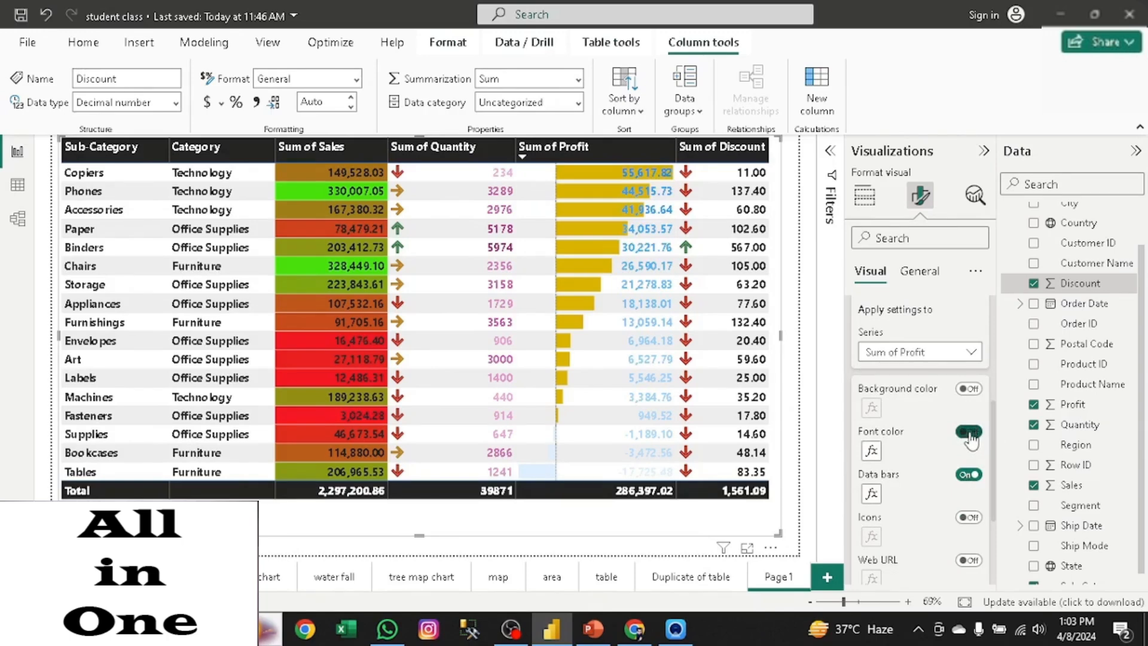
click(968, 432)
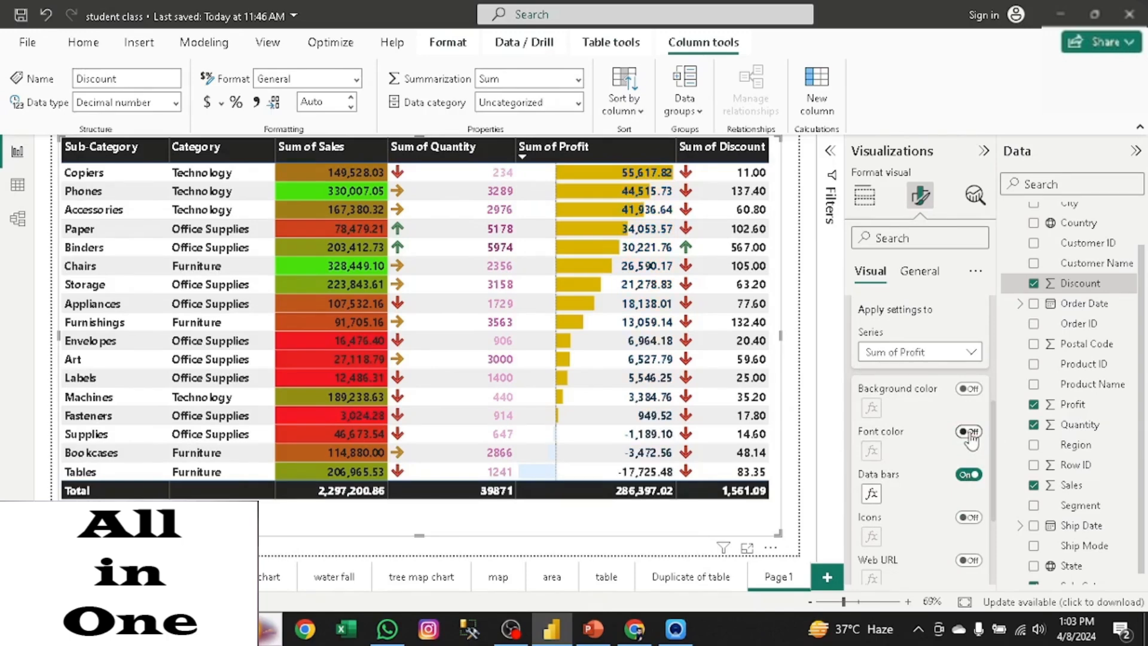
click(871, 493)
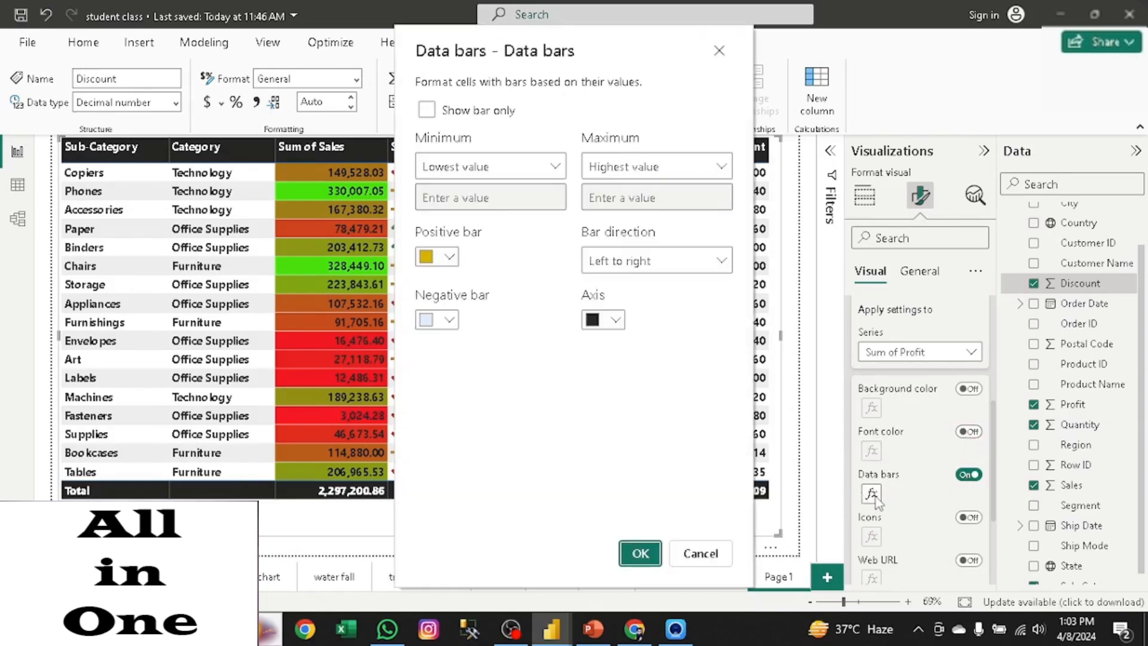
click(719, 53)
Step: Choose Sum of Sales as the series for cell formatting and sort the table by Sum of Sales
click(933, 358)
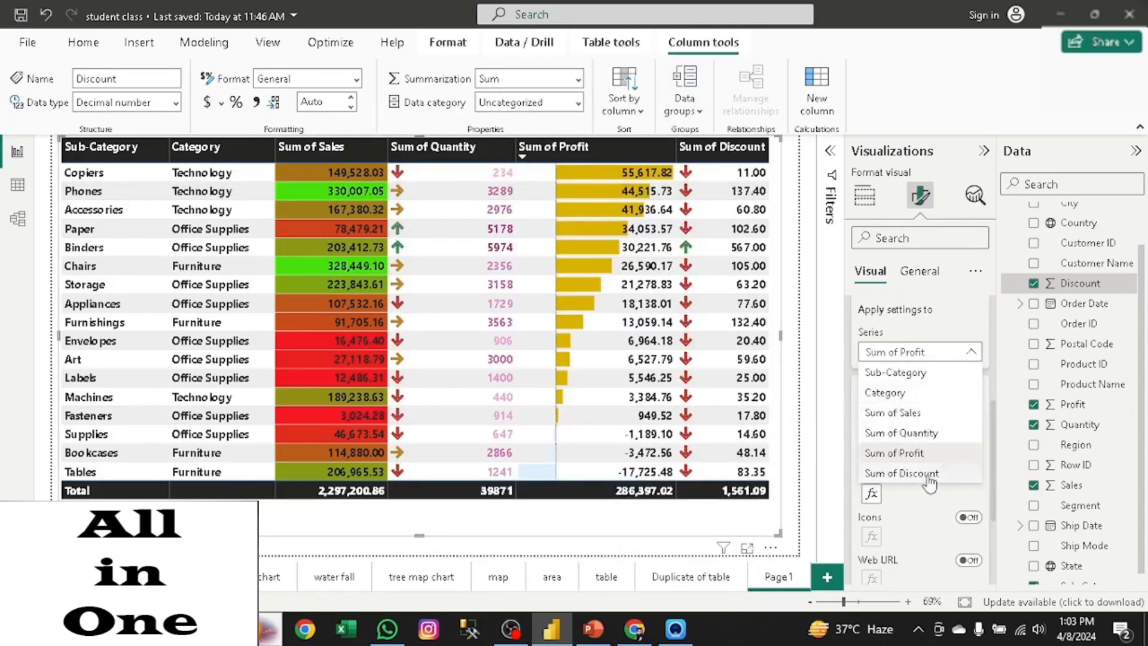
click(925, 419)
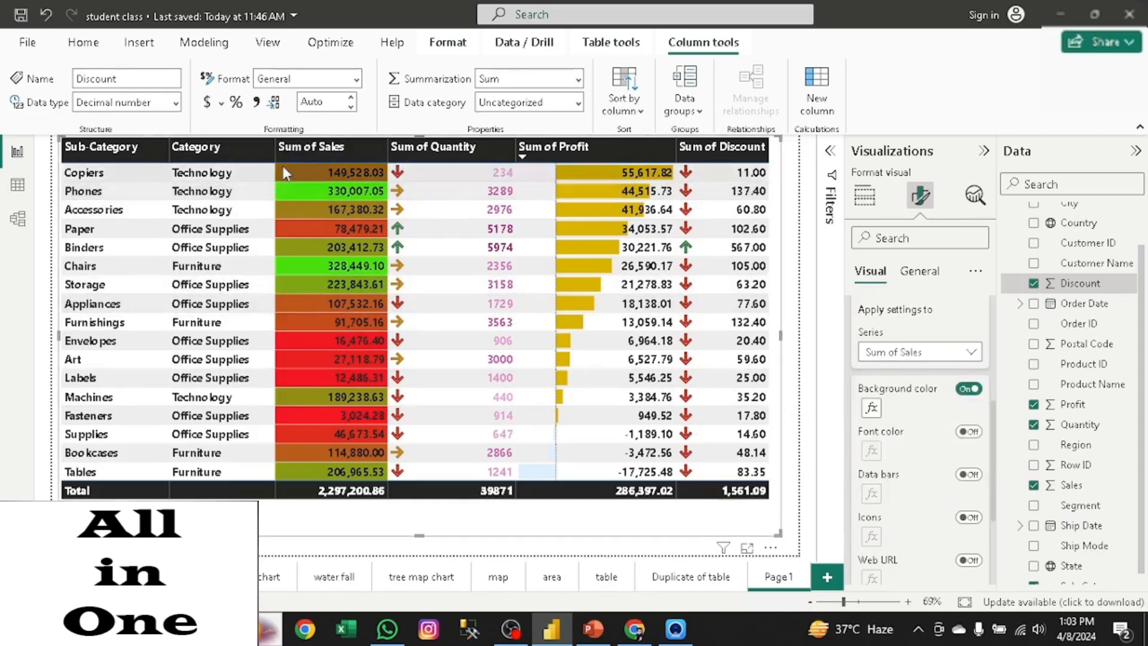
click(338, 146)
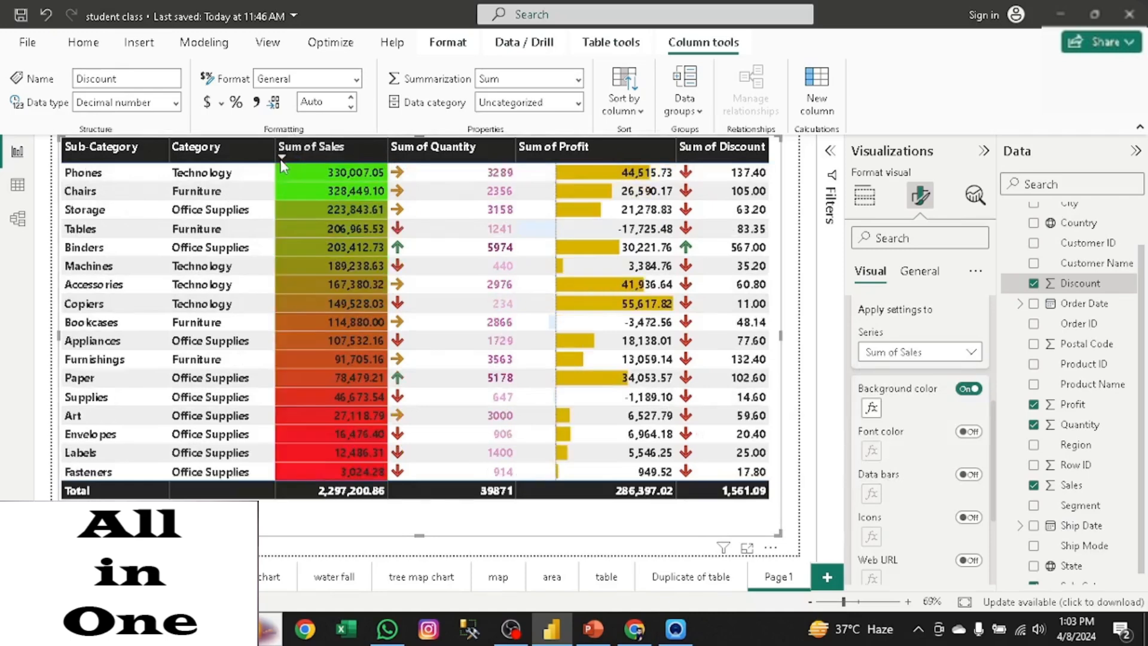
Step: Switch the Sum of Sales background color format style from Gradient to Rules and keep the >= operator for the lower limit
click(870, 408)
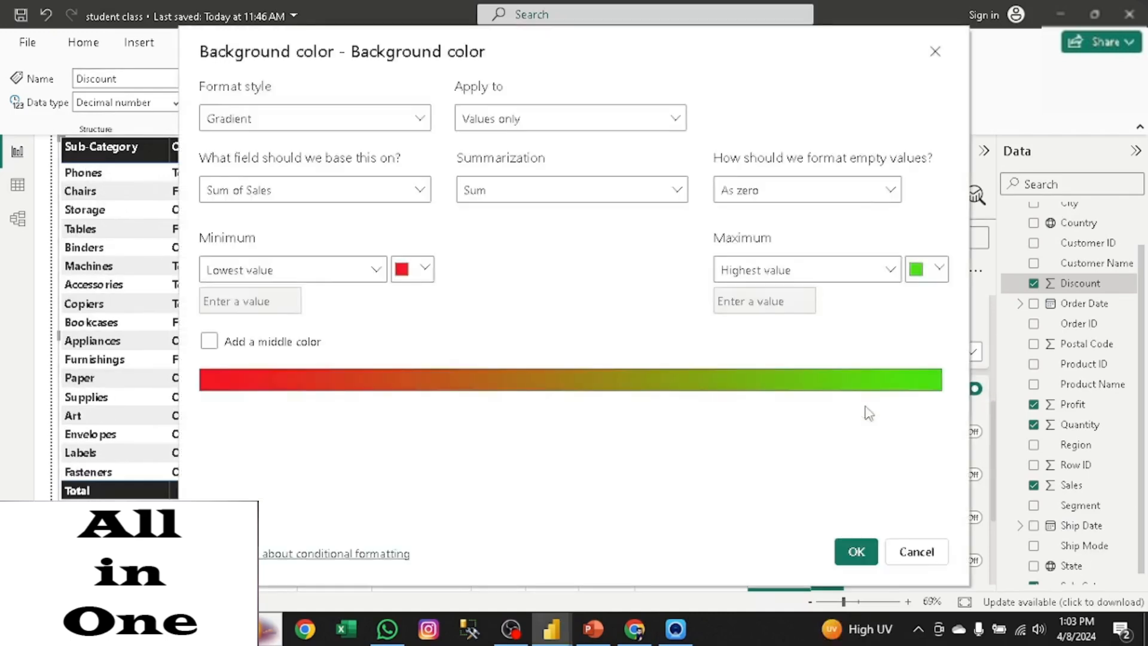
click(389, 121)
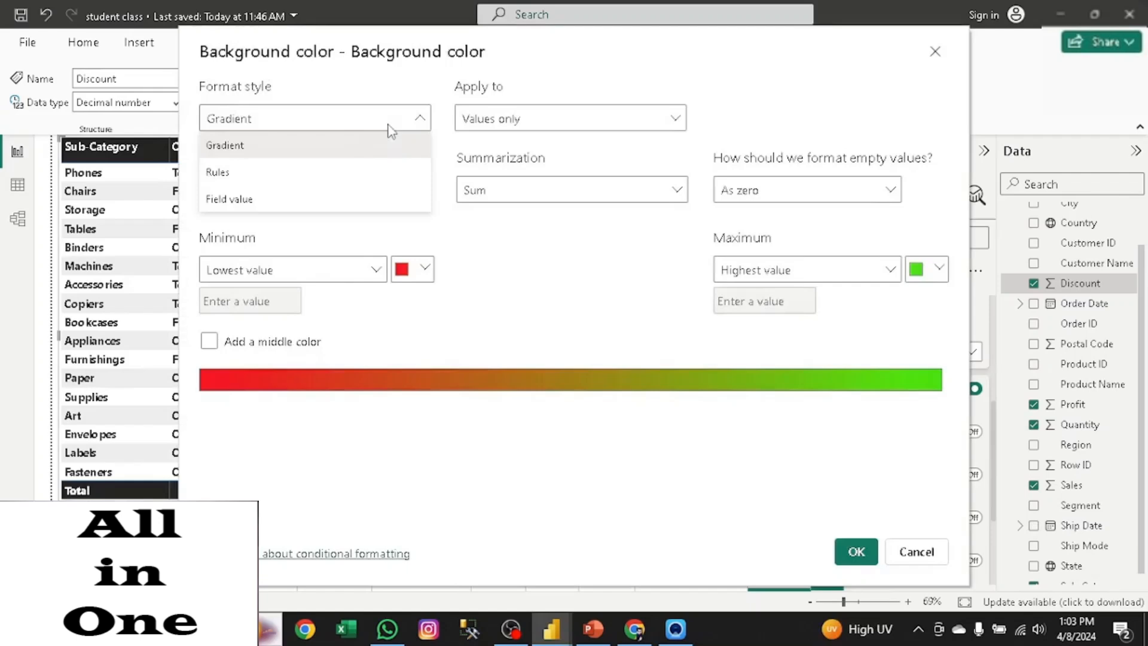
click(254, 175)
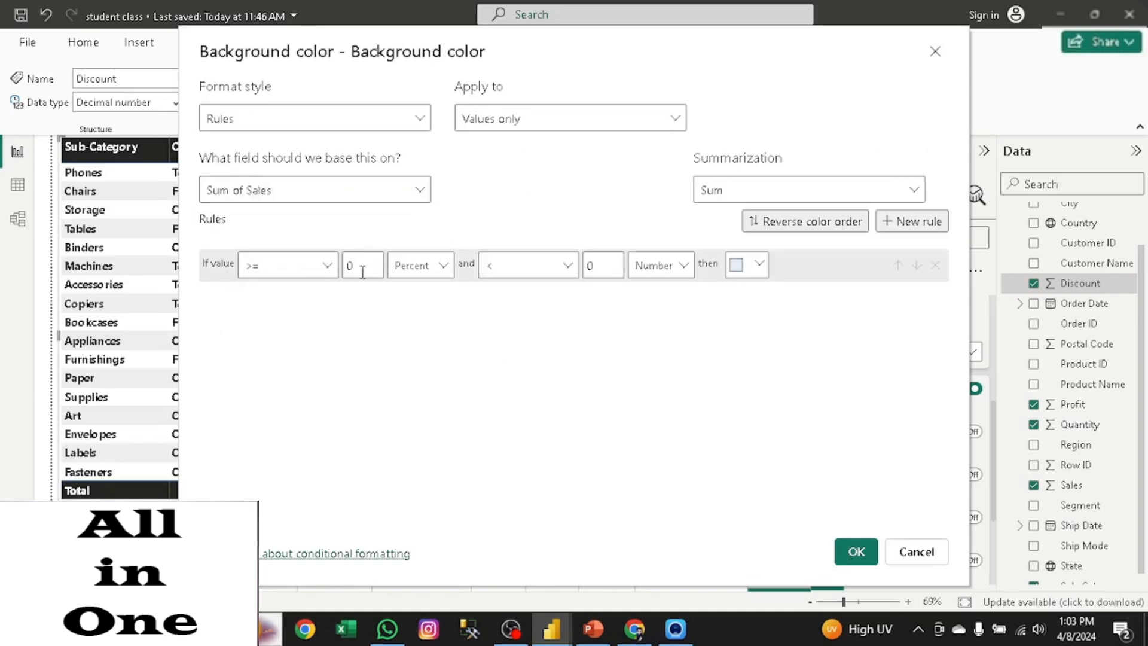
click(327, 272)
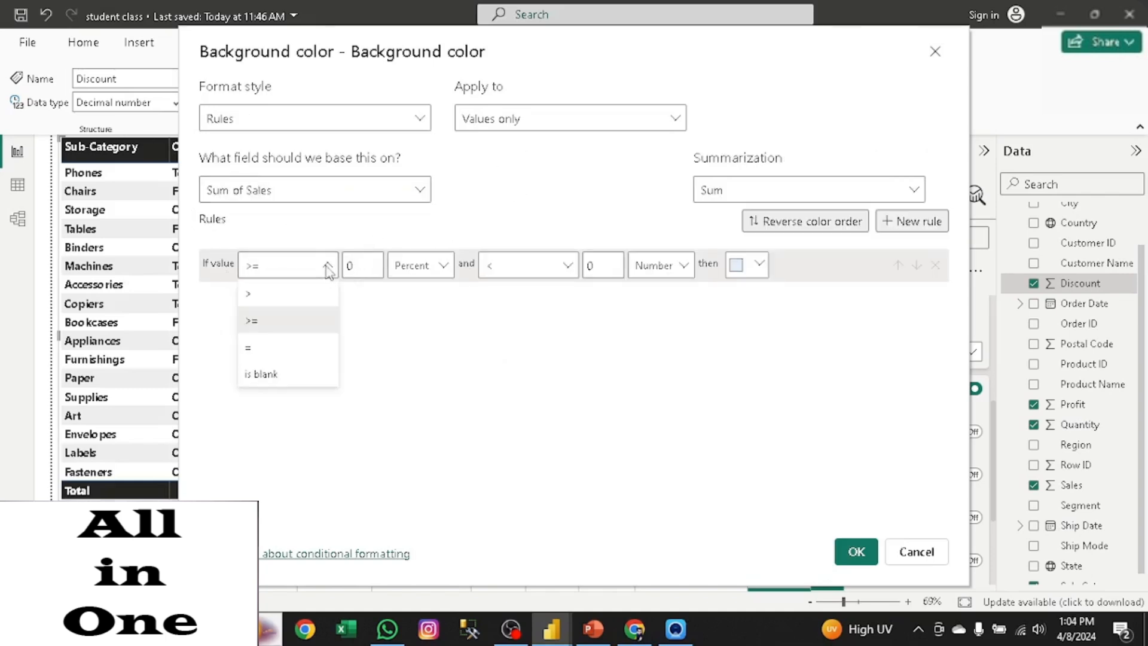
click(327, 272)
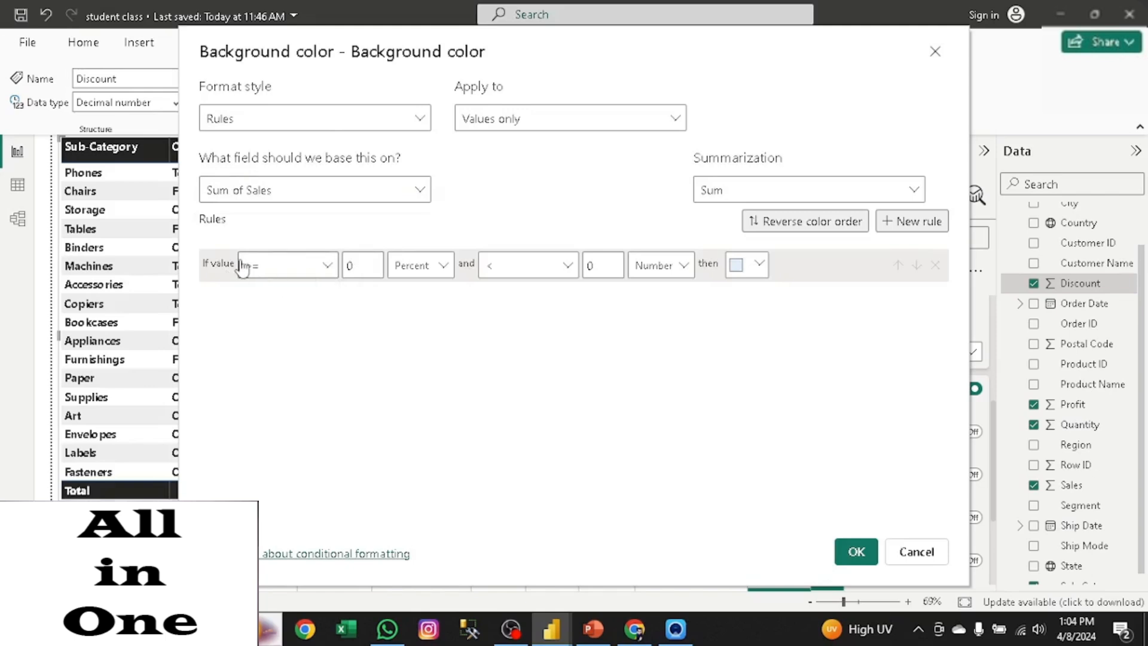
click(326, 273)
click(326, 273)
mouse_move(640, 43)
mouse_down()
mouse_move(871, 128)
mouse_move(892, 174)
mouse_move(609, 7)
mouse_move(649, 24)
mouse_up()
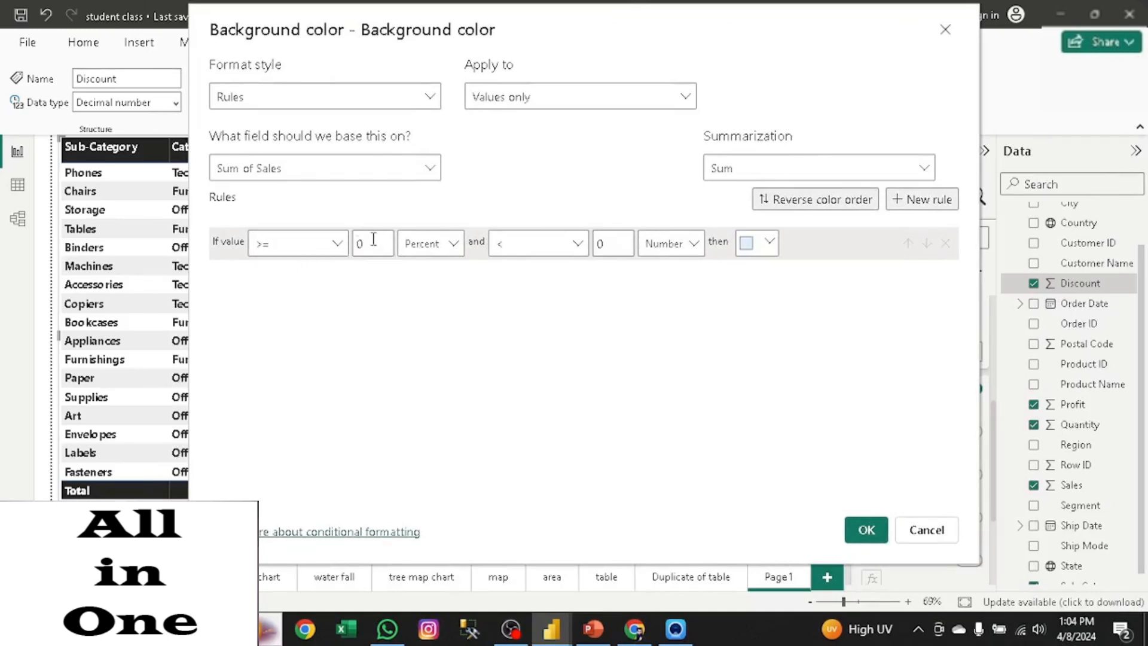
Step: Define the background rule for values >= 200000 and < 330000, with both limits evaluated as Number
click(441, 243)
click(417, 271)
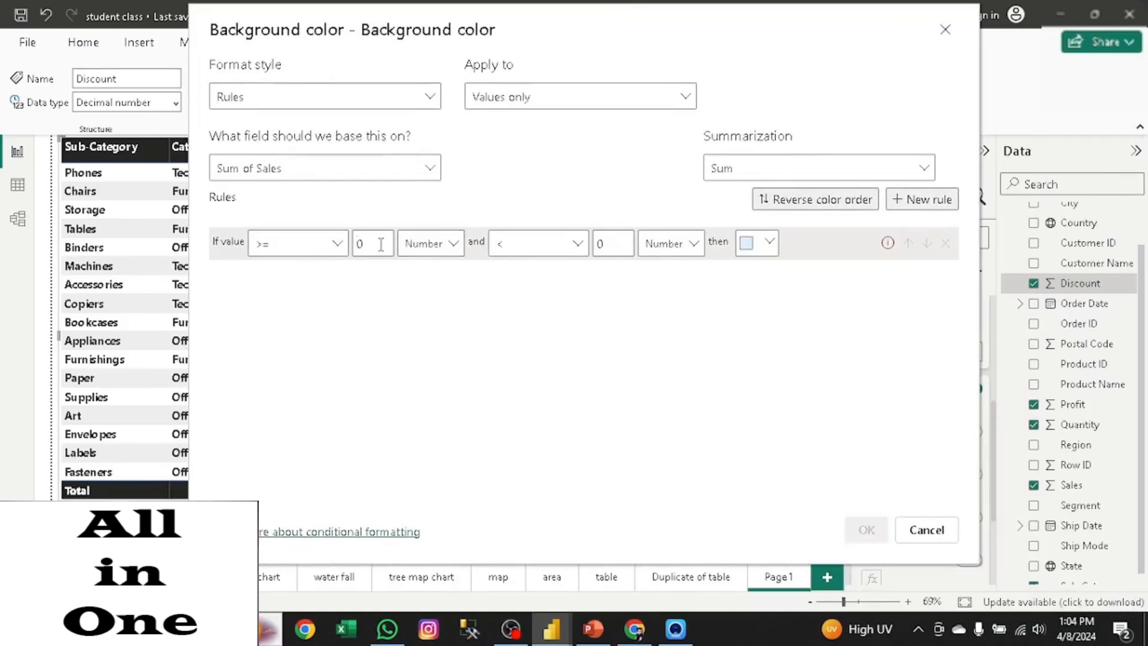
double_click(380, 244)
text(2)
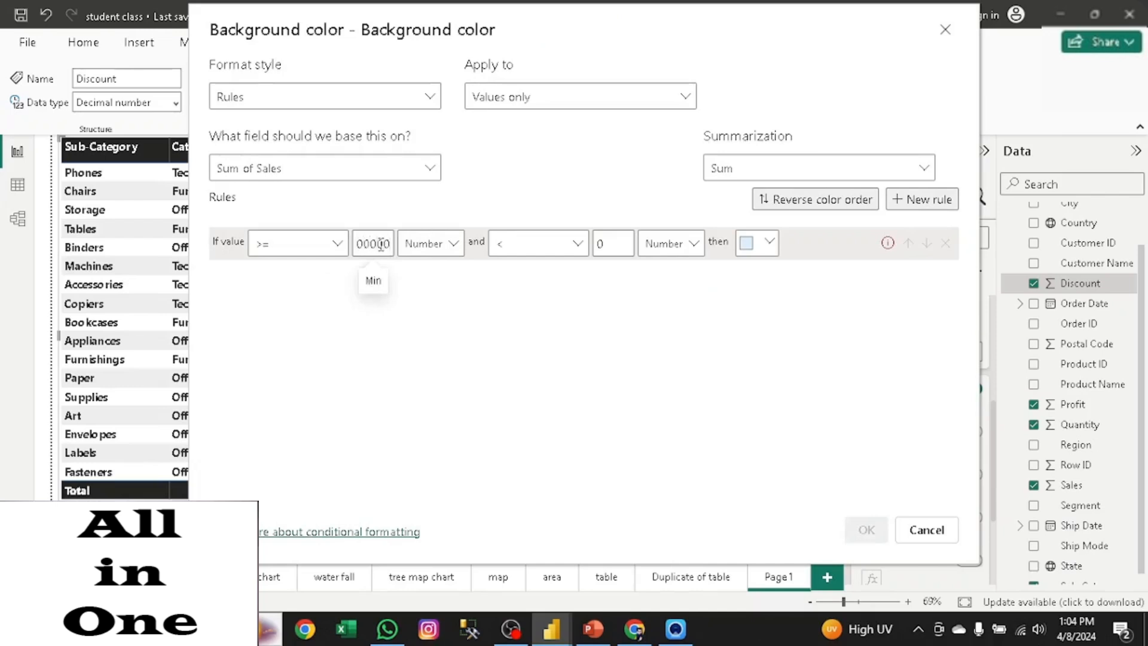
click(561, 246)
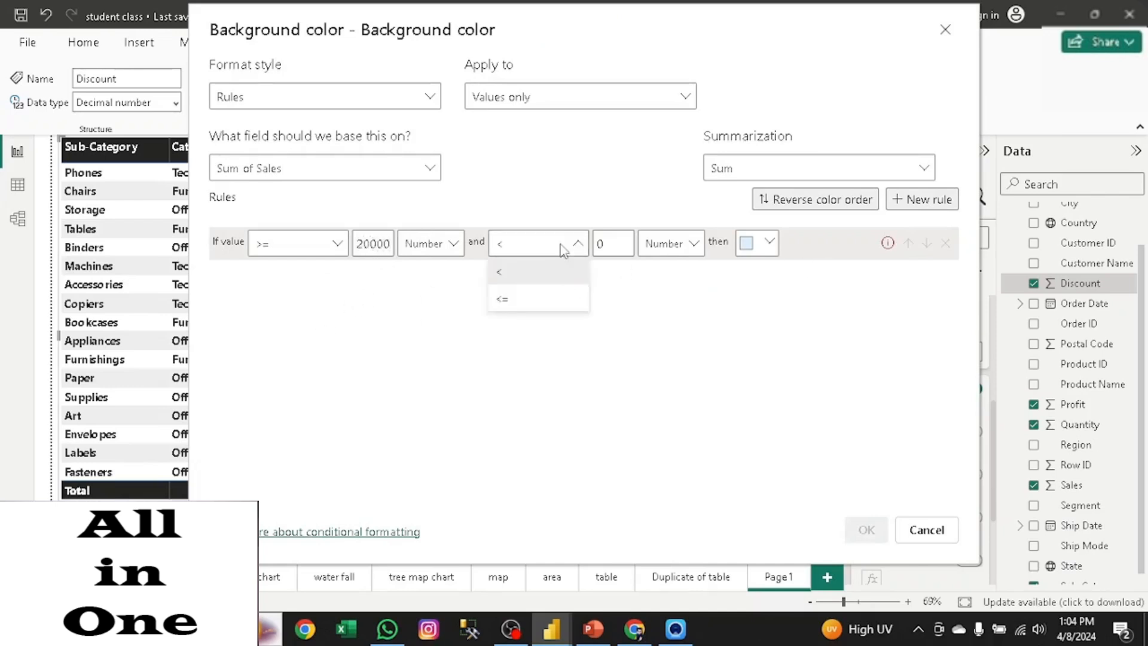
click(560, 281)
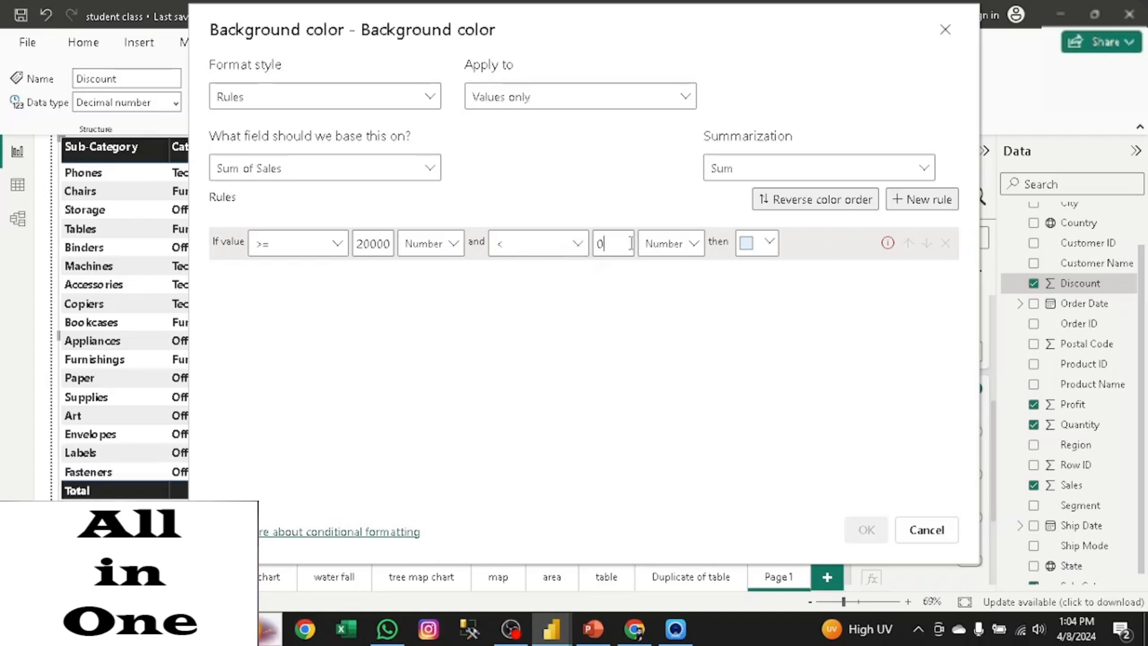
text(330000)
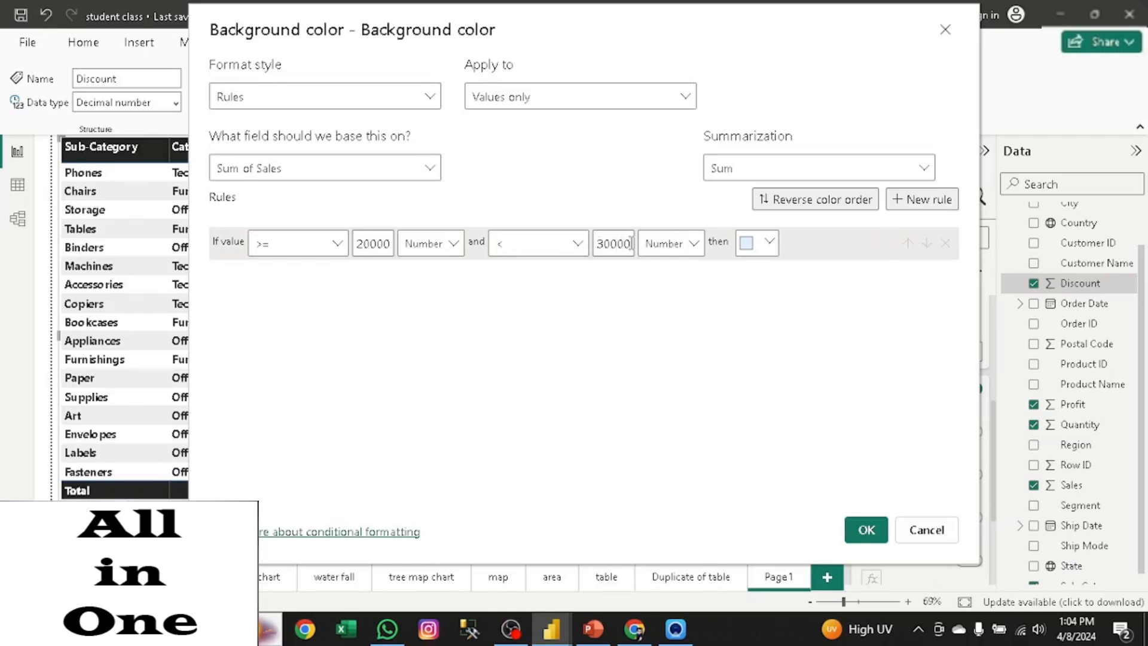
key(BackSpace)
text(0)
Step: Set the background rule's color to orange and apply it to the Sum of Sales column
click(761, 251)
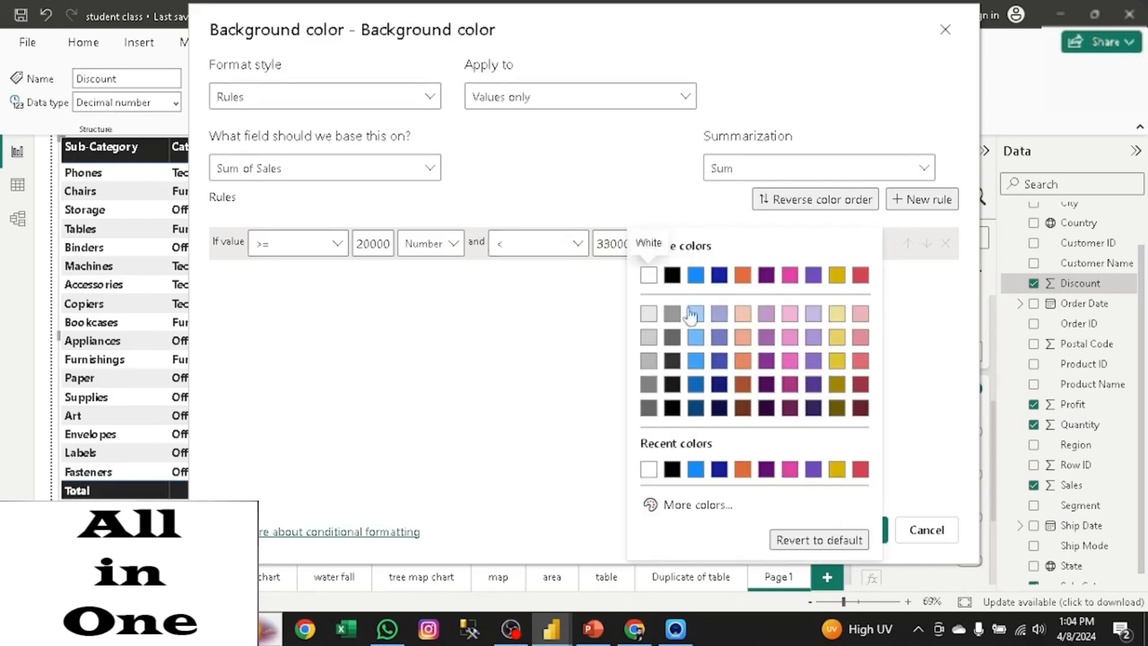
click(746, 278)
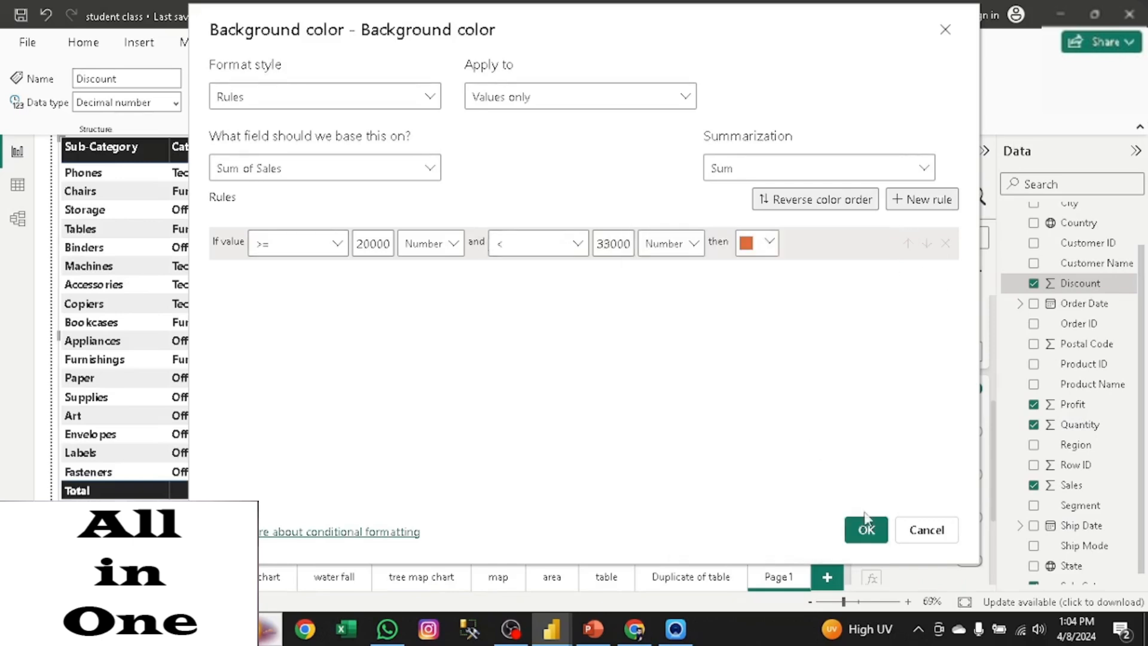
click(866, 529)
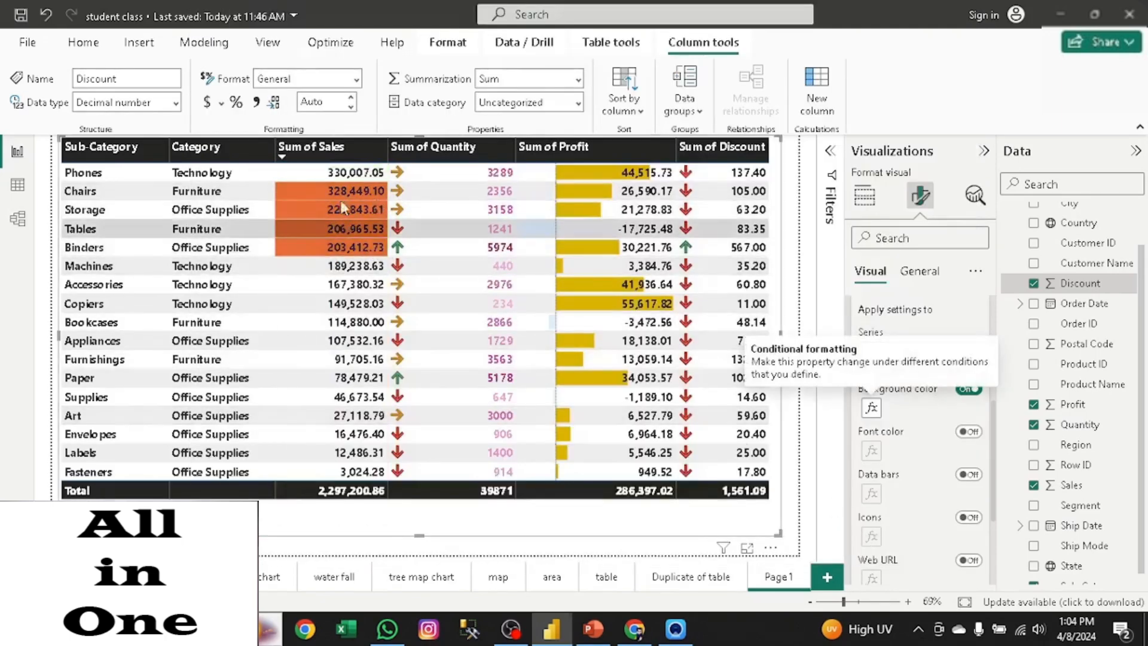
Step: Check the colored Sum of Sales cells against the limits of the background color rule, leaving the rule as it is
mouse_move(357, 191)
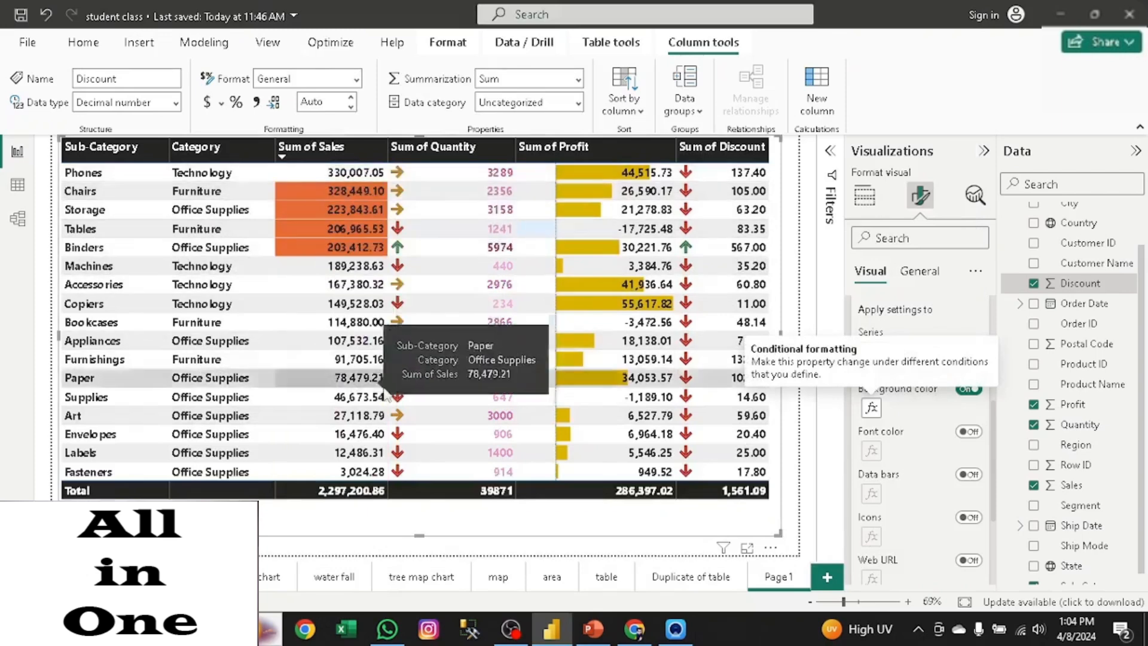
click(871, 408)
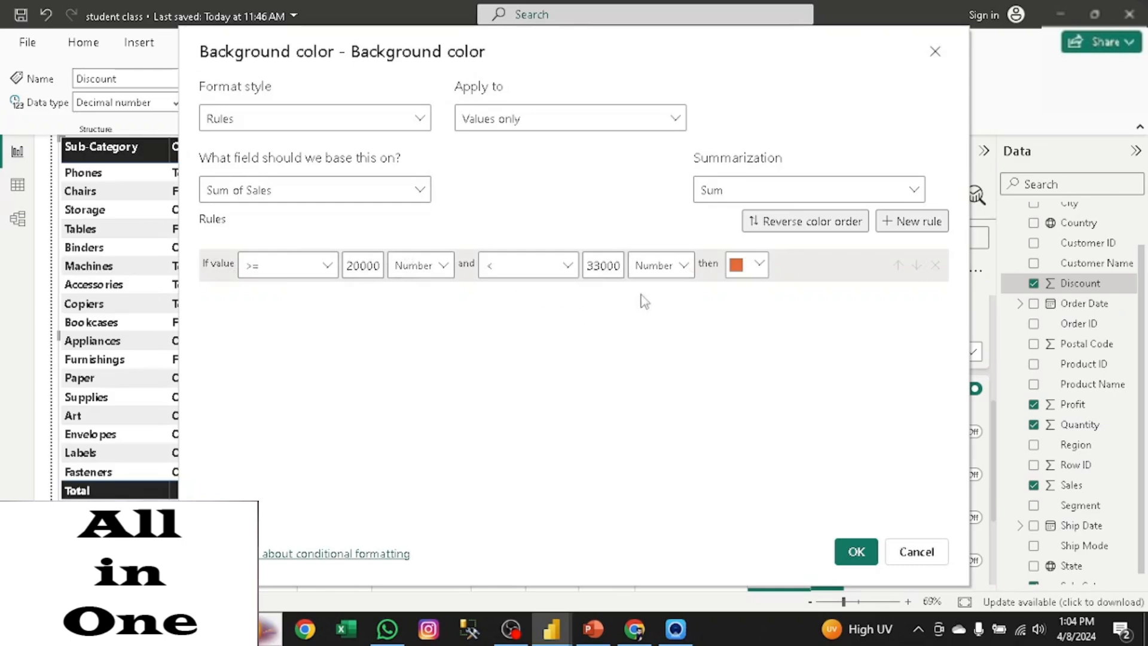
click(856, 551)
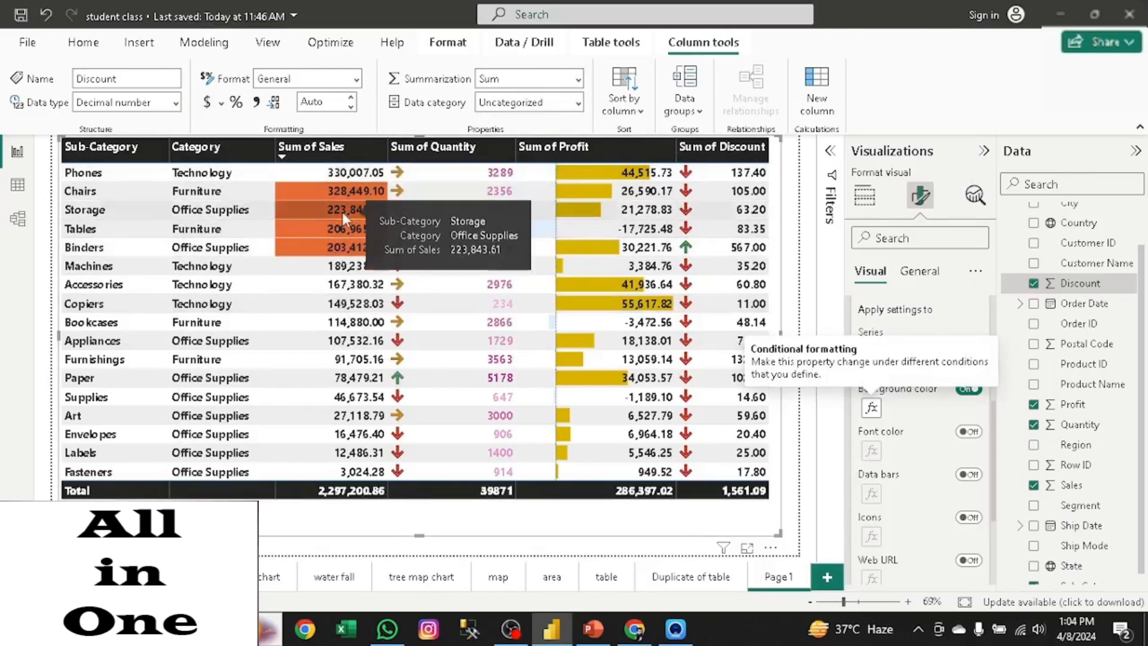
Step: Rename the report page Page 1 as "conditon tBLE"
double_click(780, 579)
text(q)
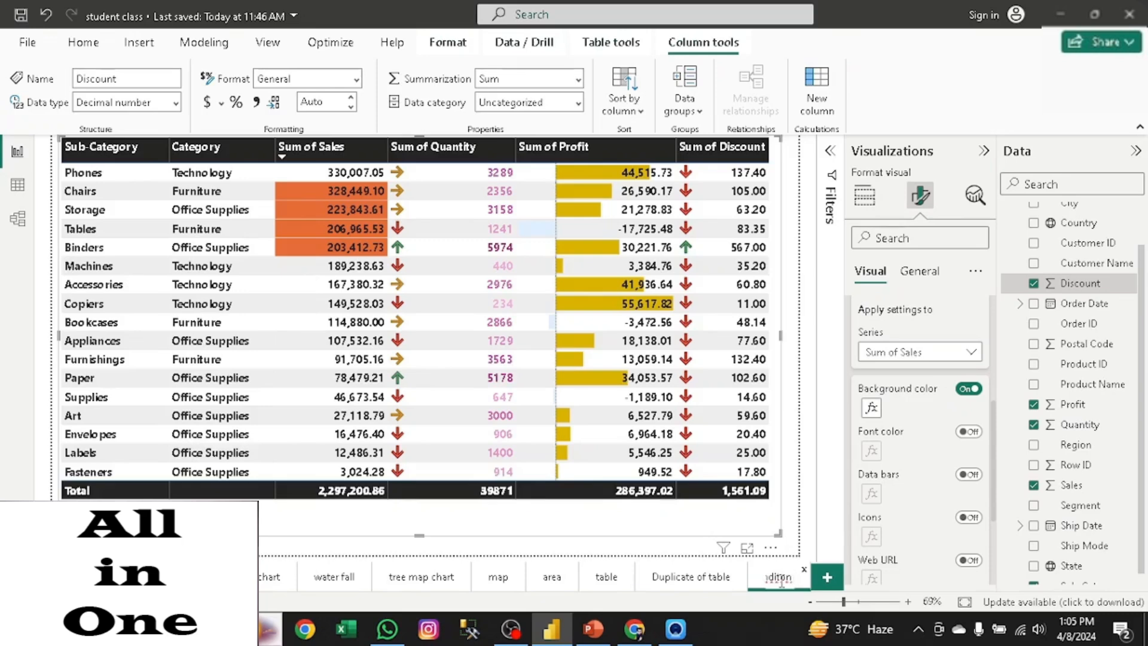
text(ton t)
key(Return)
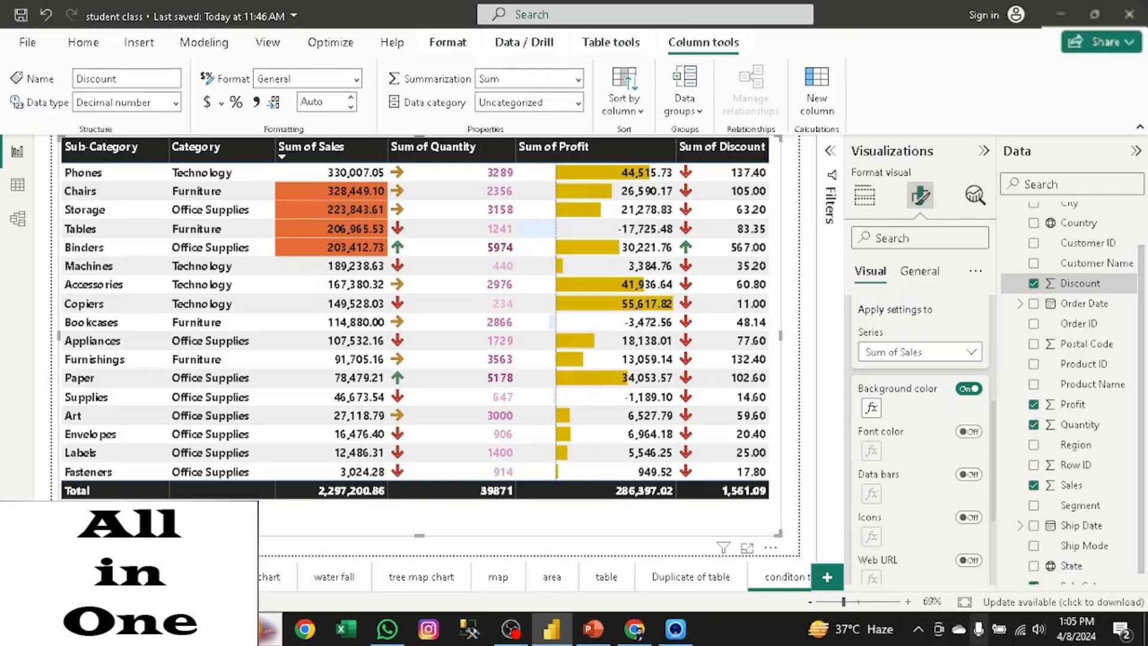
Step: Look over the table and Duplicate of table pages, and return to the conditon tBLE page
click(608, 578)
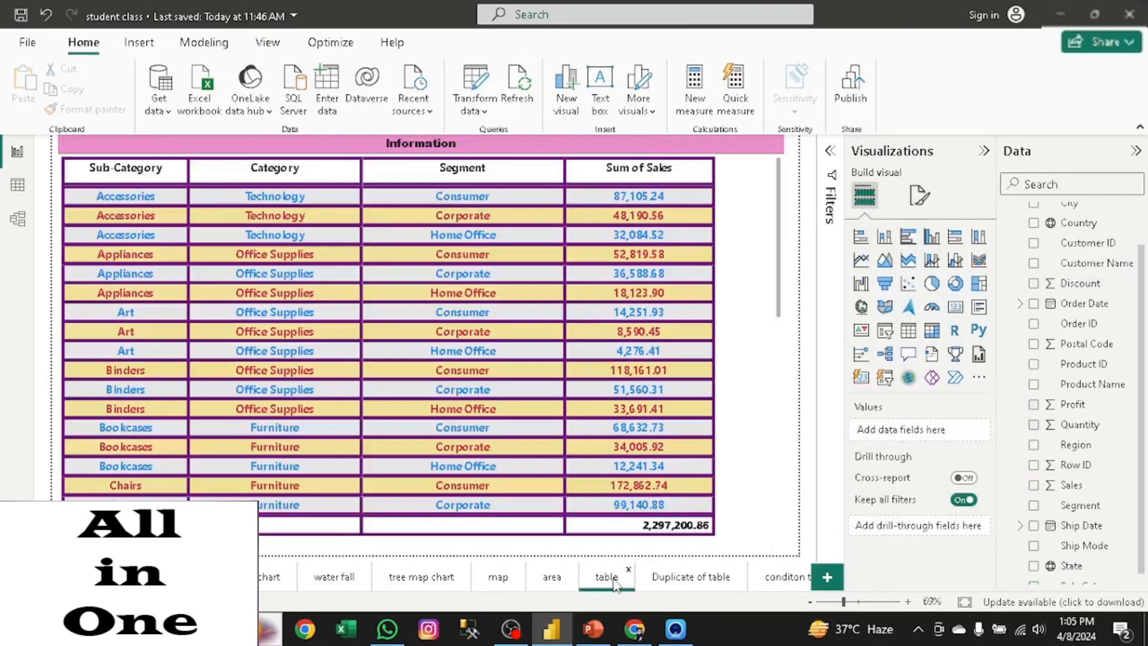
click(687, 579)
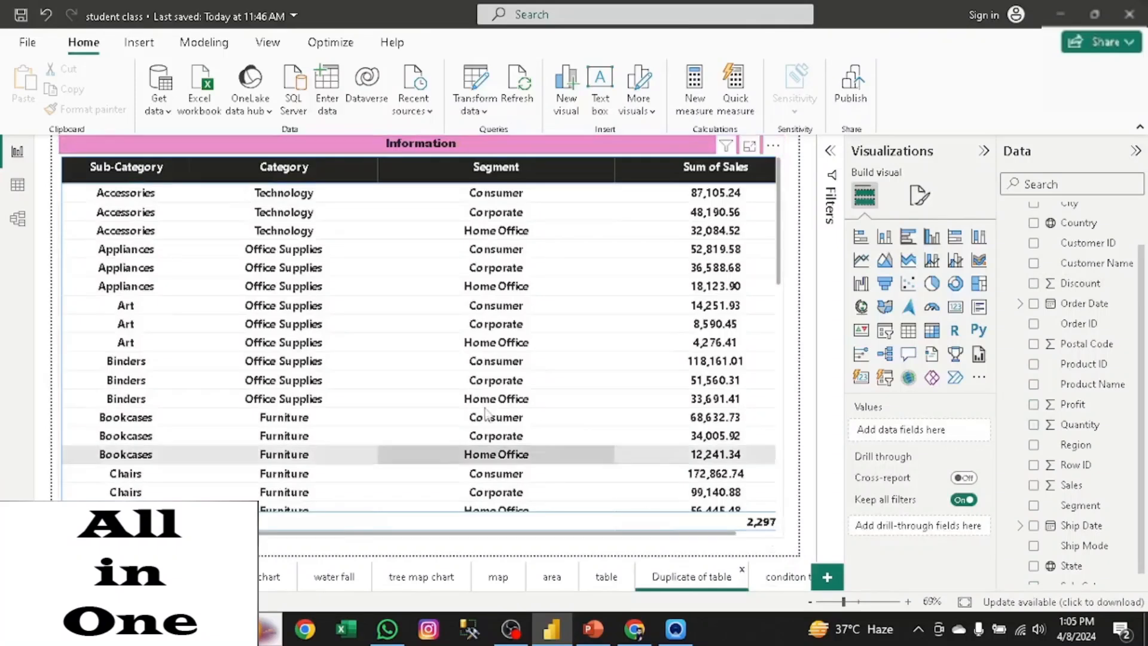
click(781, 584)
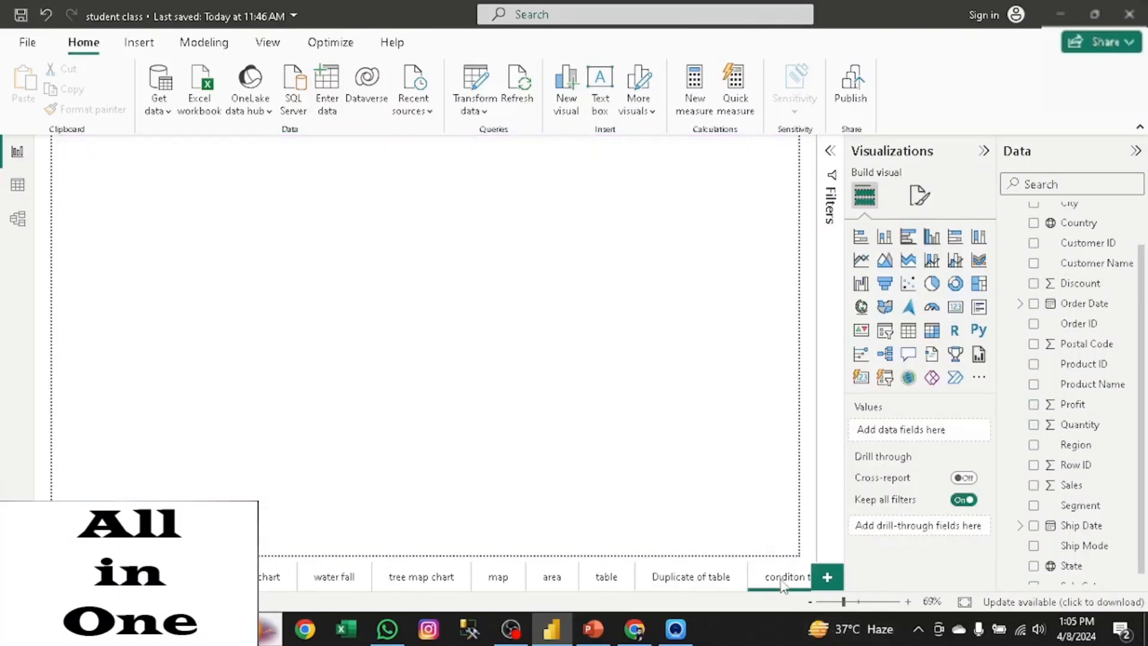
Step: Switch to PowerPoint and view the slides on table aggregation and the Power BI matrix
click(592, 629)
key(Page_Down)
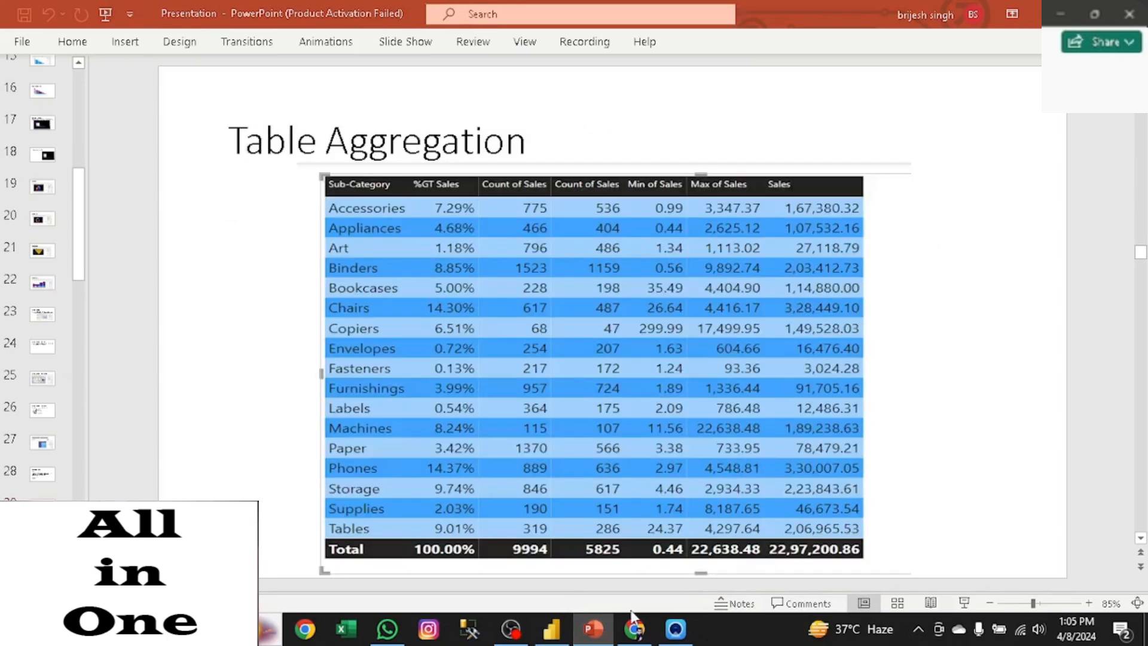
key(Page_Down)
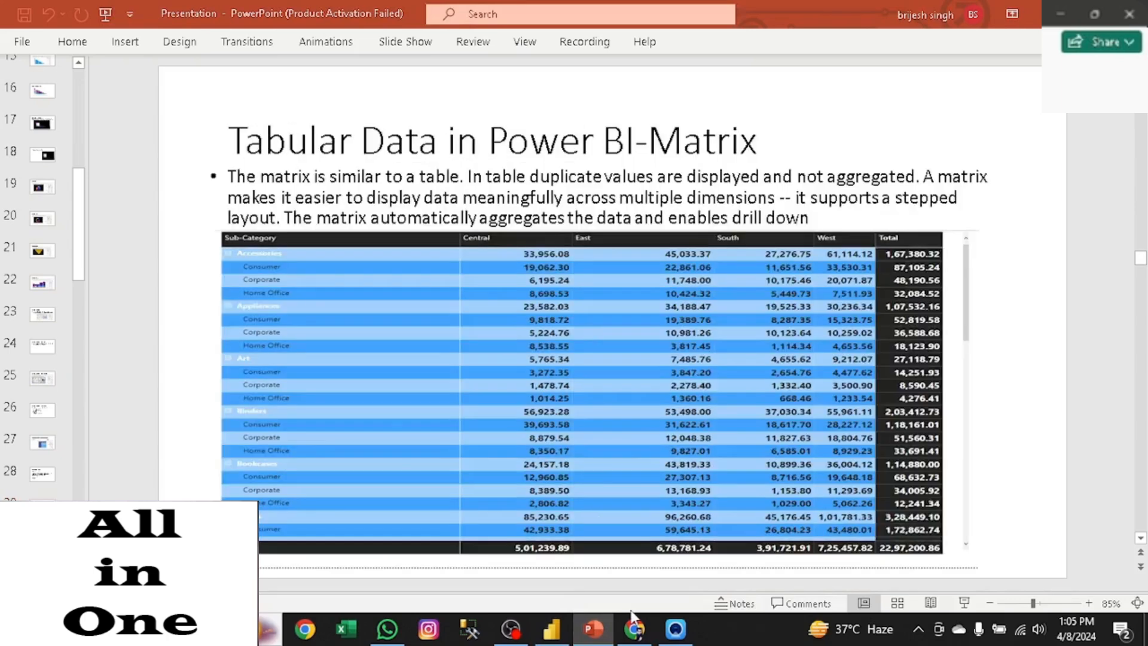
key(Page_Up)
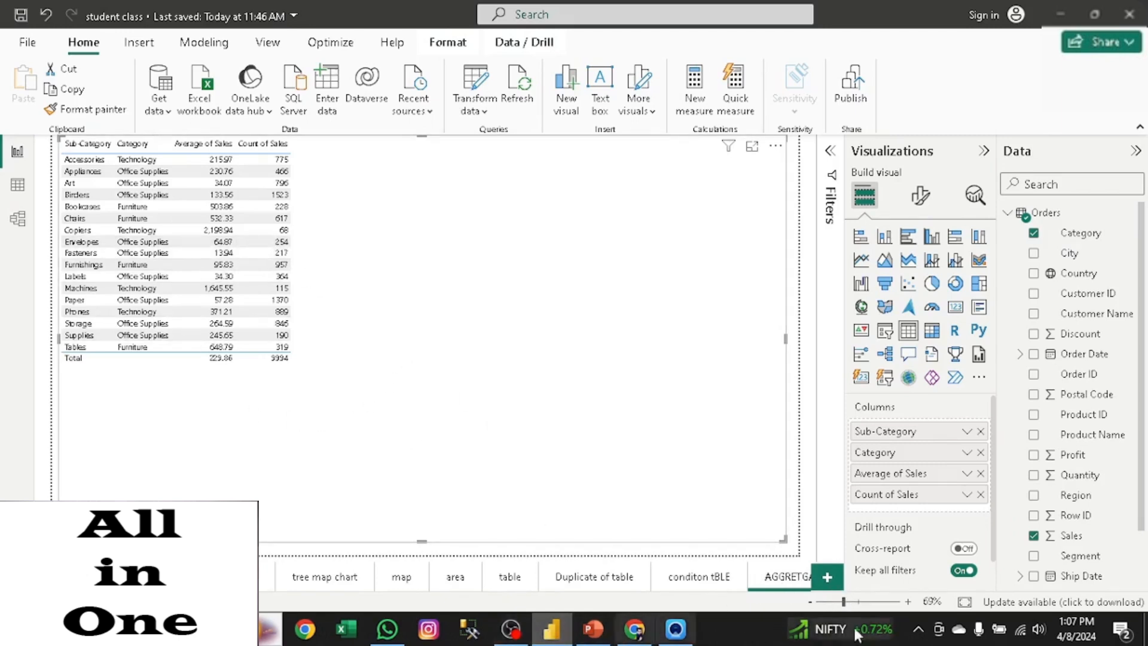
click(673, 638)
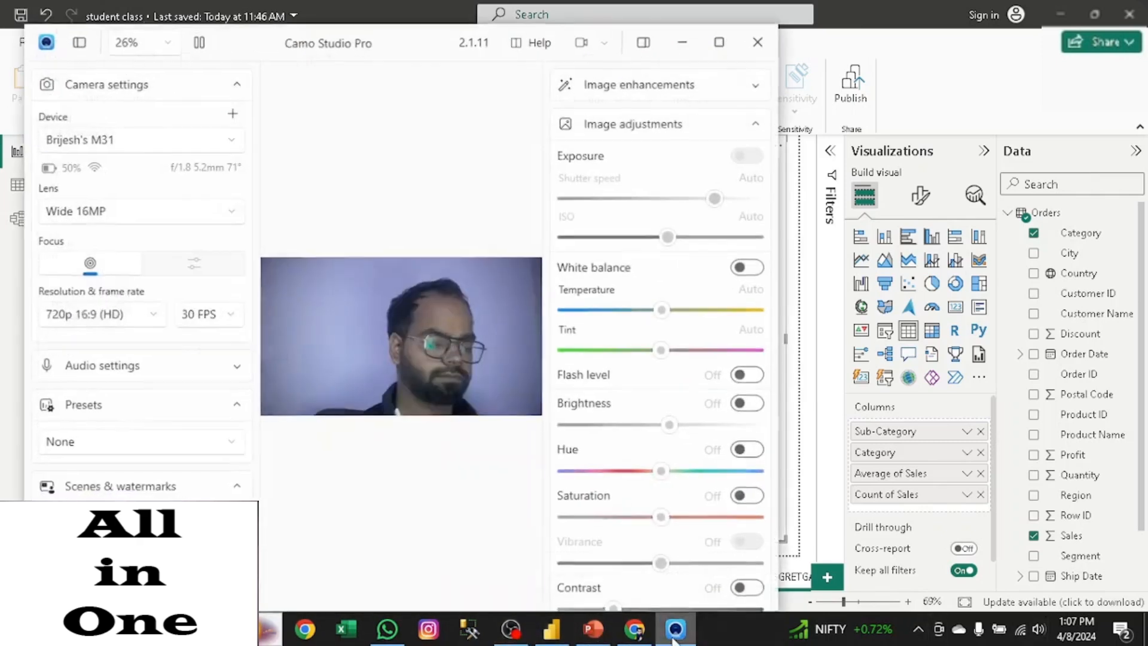
click(674, 640)
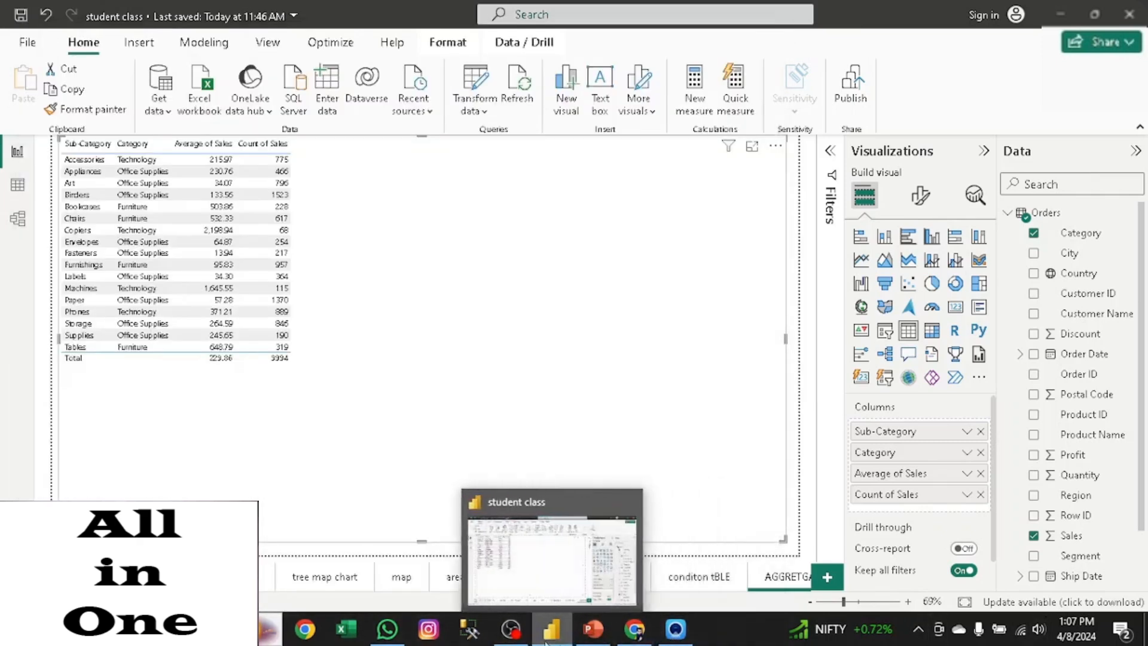